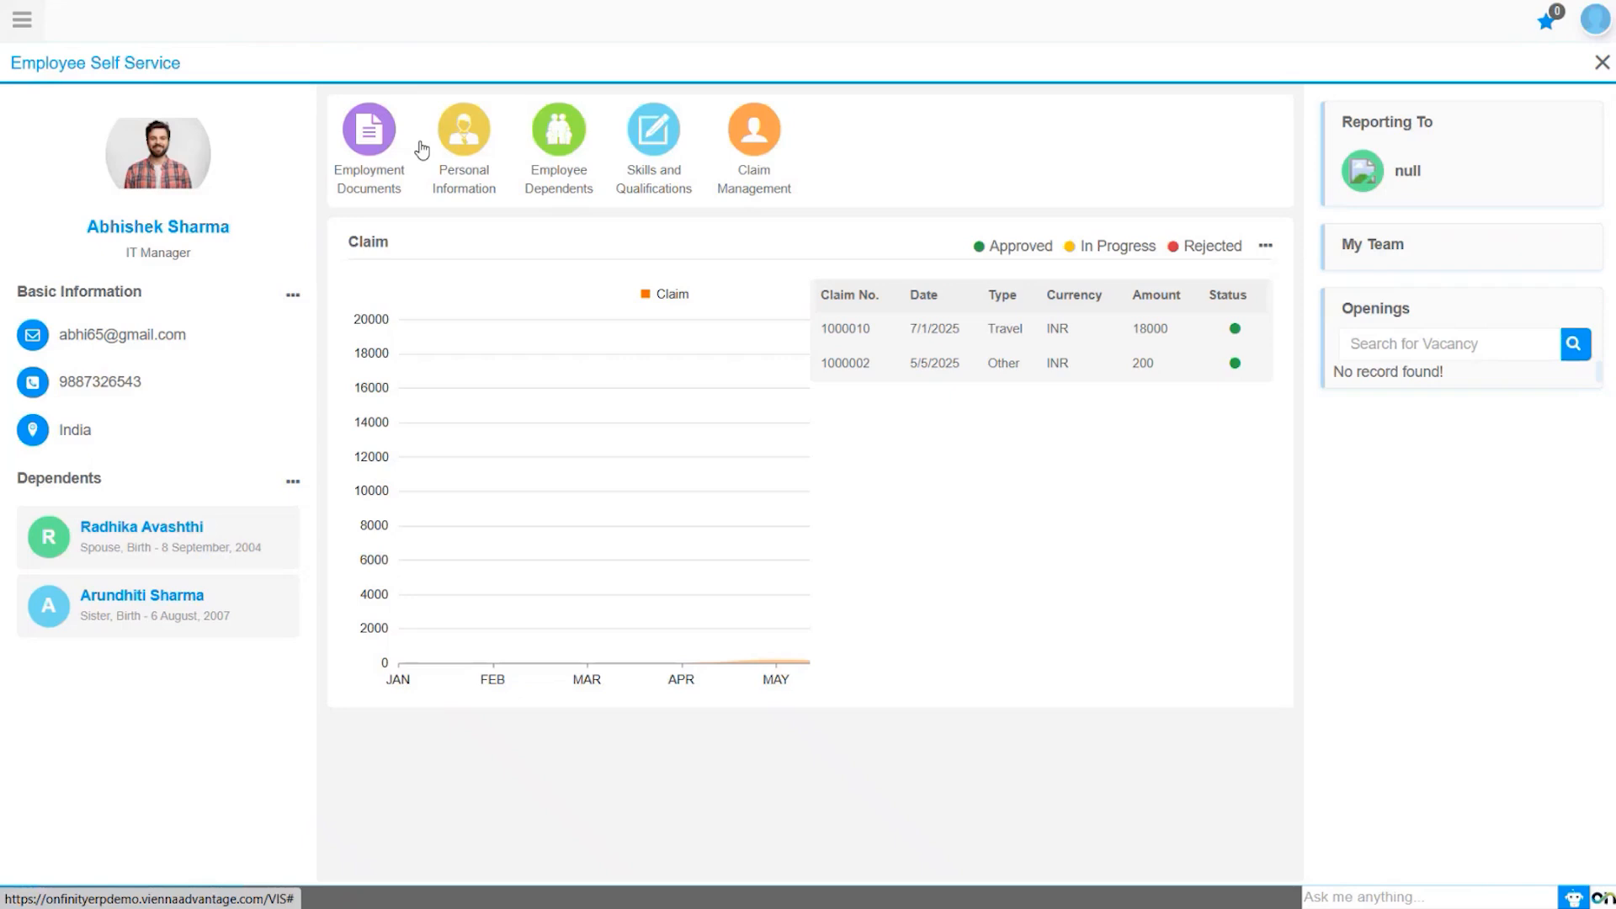
# Step: Open Claim Submission under Claim Management and start a new claim submission
pyautogui.click(764, 141)
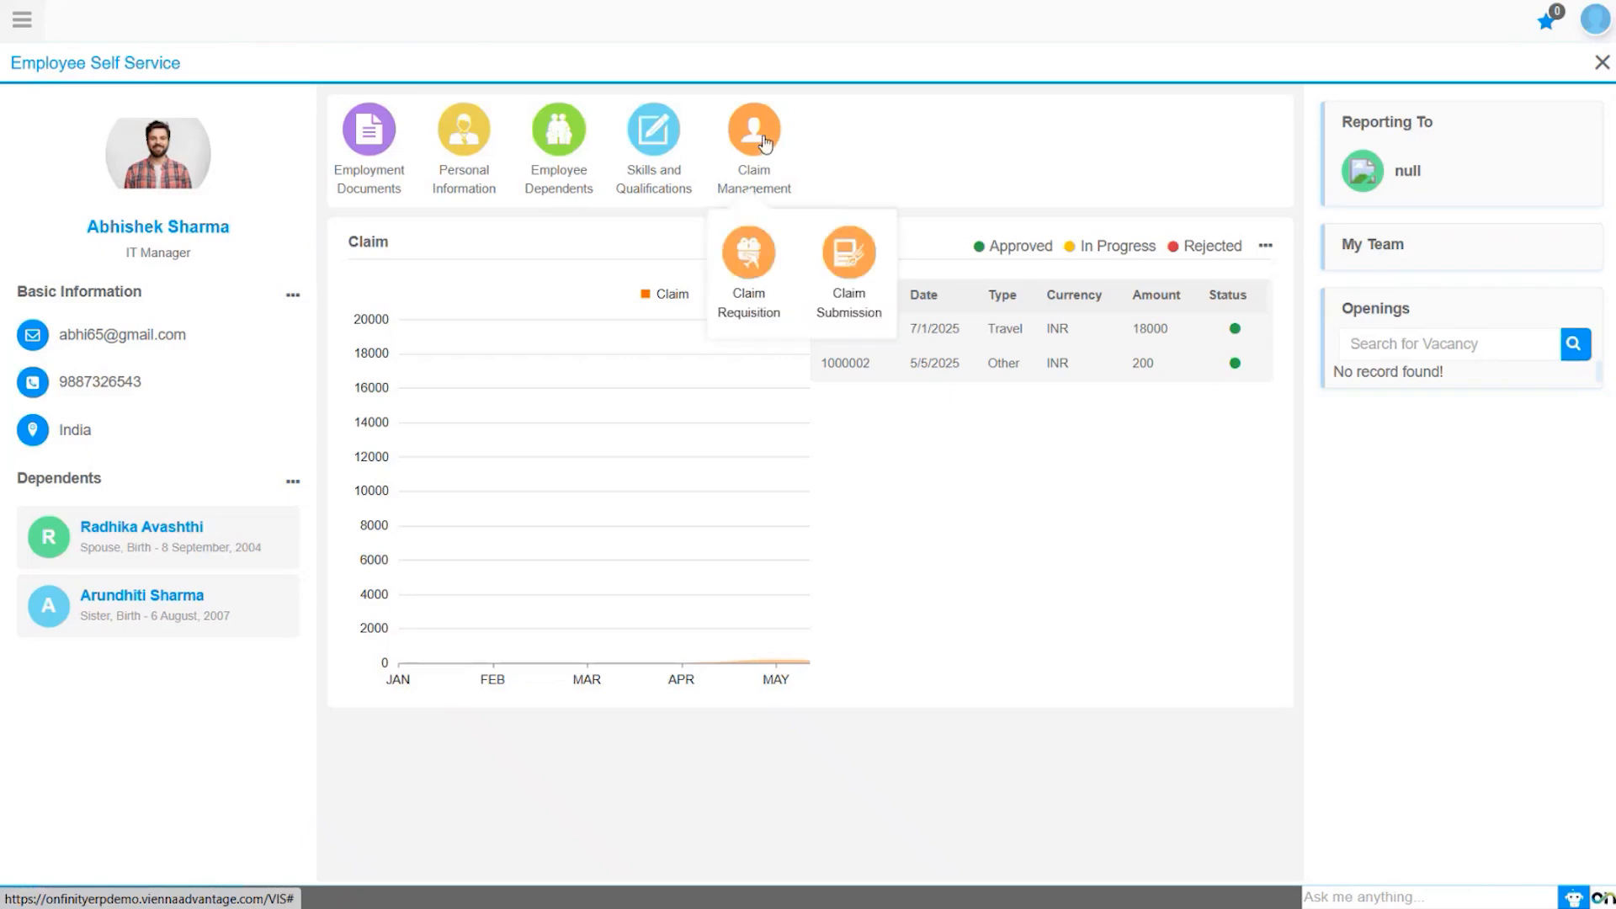
pyautogui.click(855, 267)
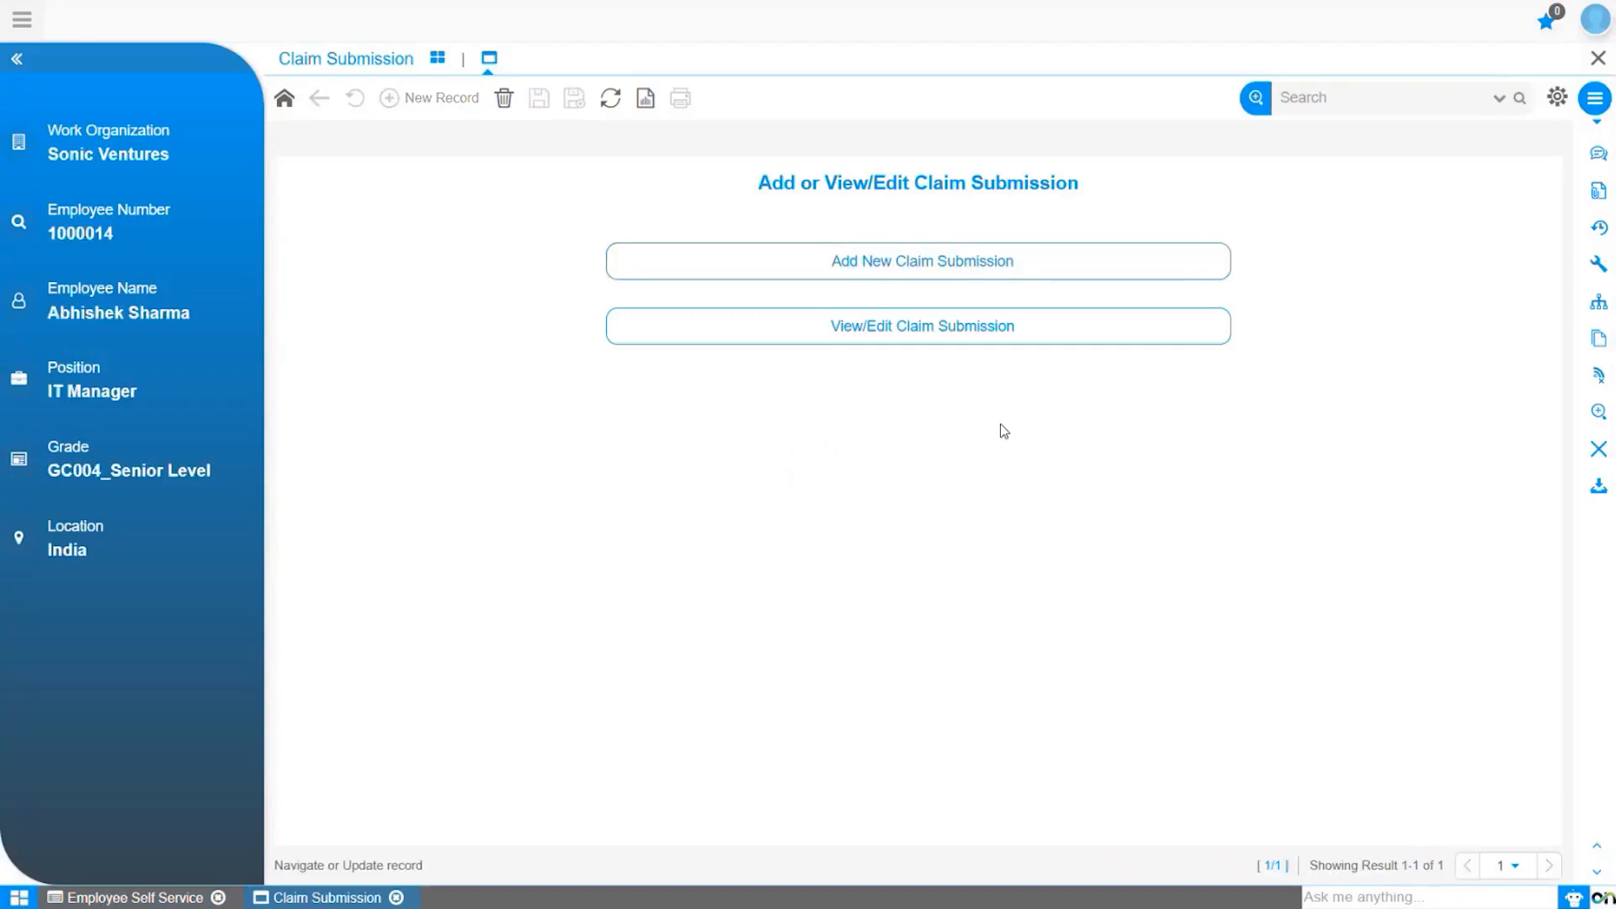
pyautogui.click(859, 264)
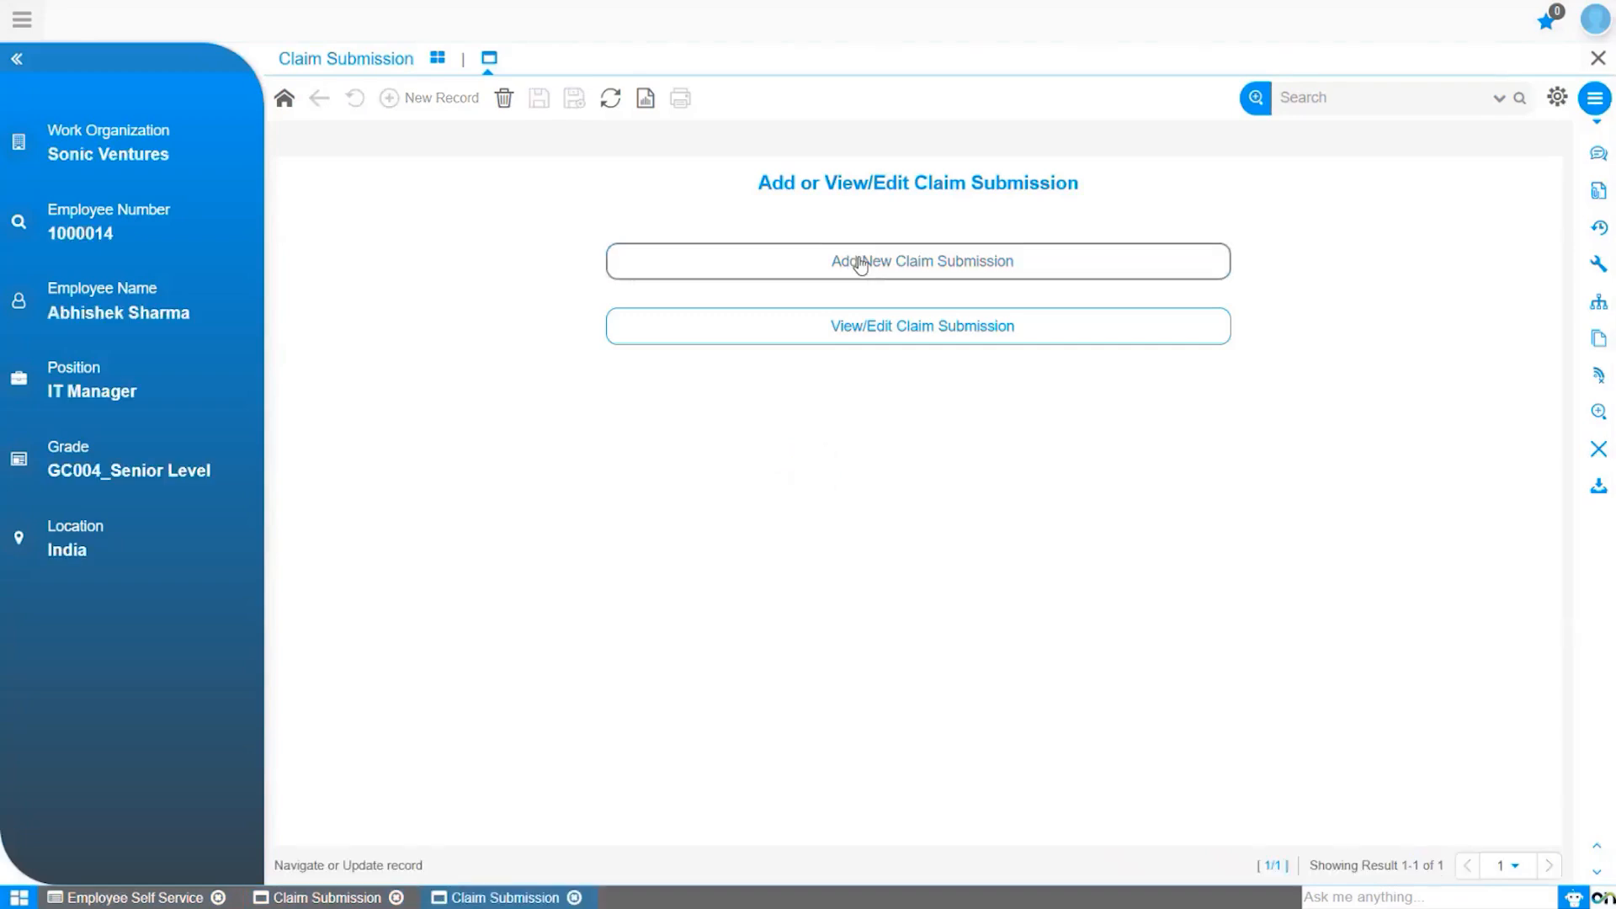
pyautogui.click(872, 266)
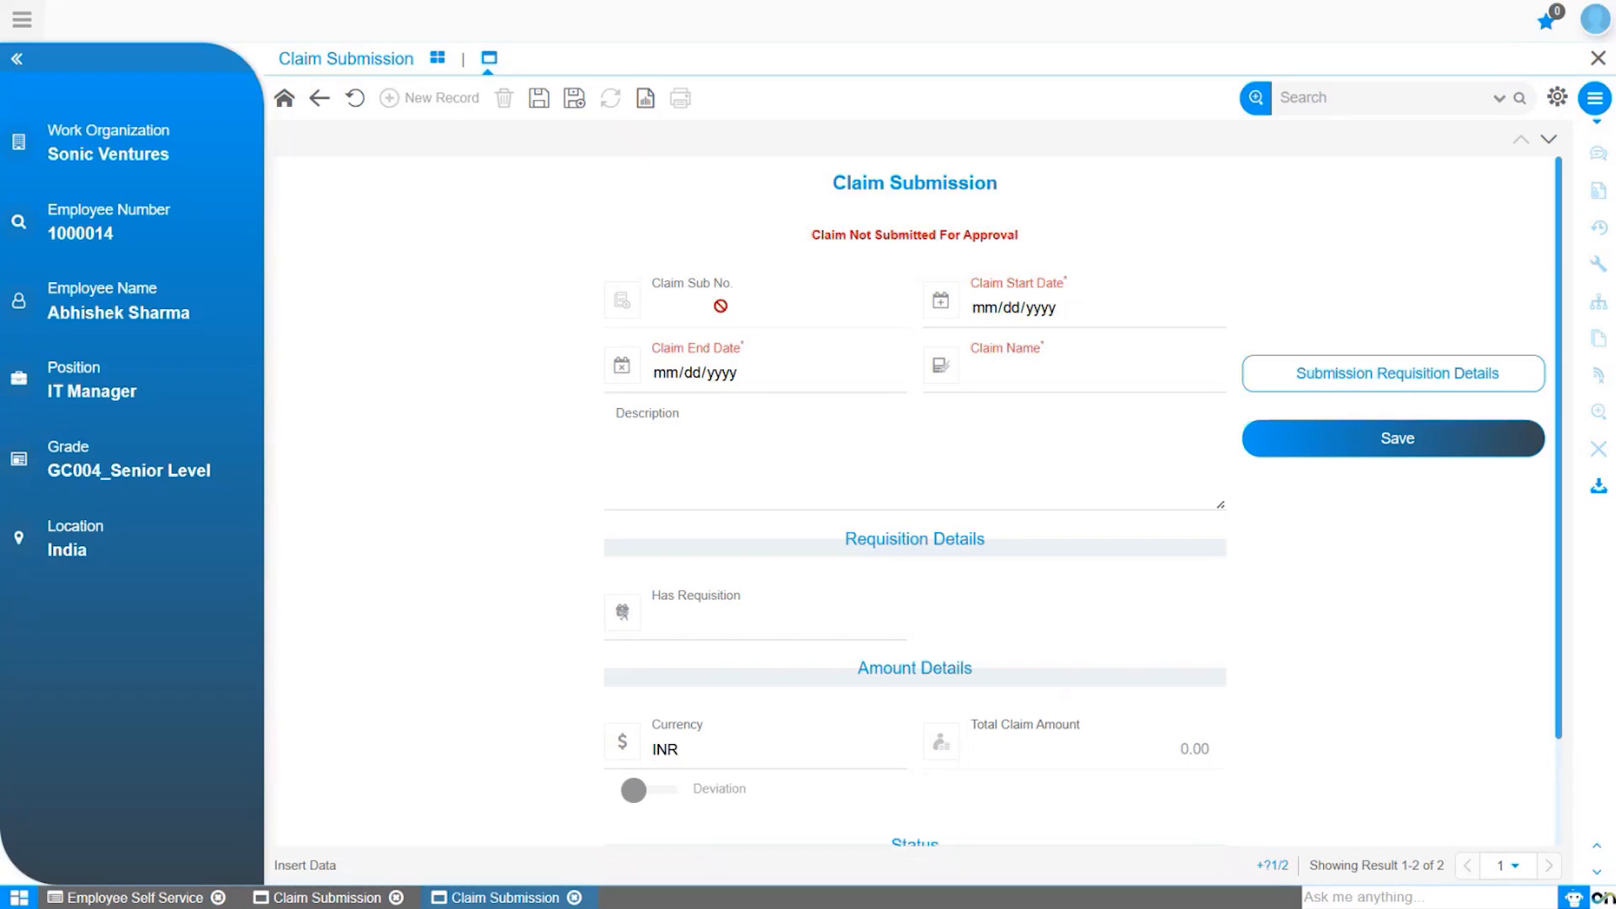
# Step: Set the claim start date to 07/01/2025, the end date to 07/03/2025 and the claim name to Travel
pyautogui.click(952, 307)
pyautogui.click(1199, 308)
pyautogui.click(1057, 418)
pyautogui.click(880, 373)
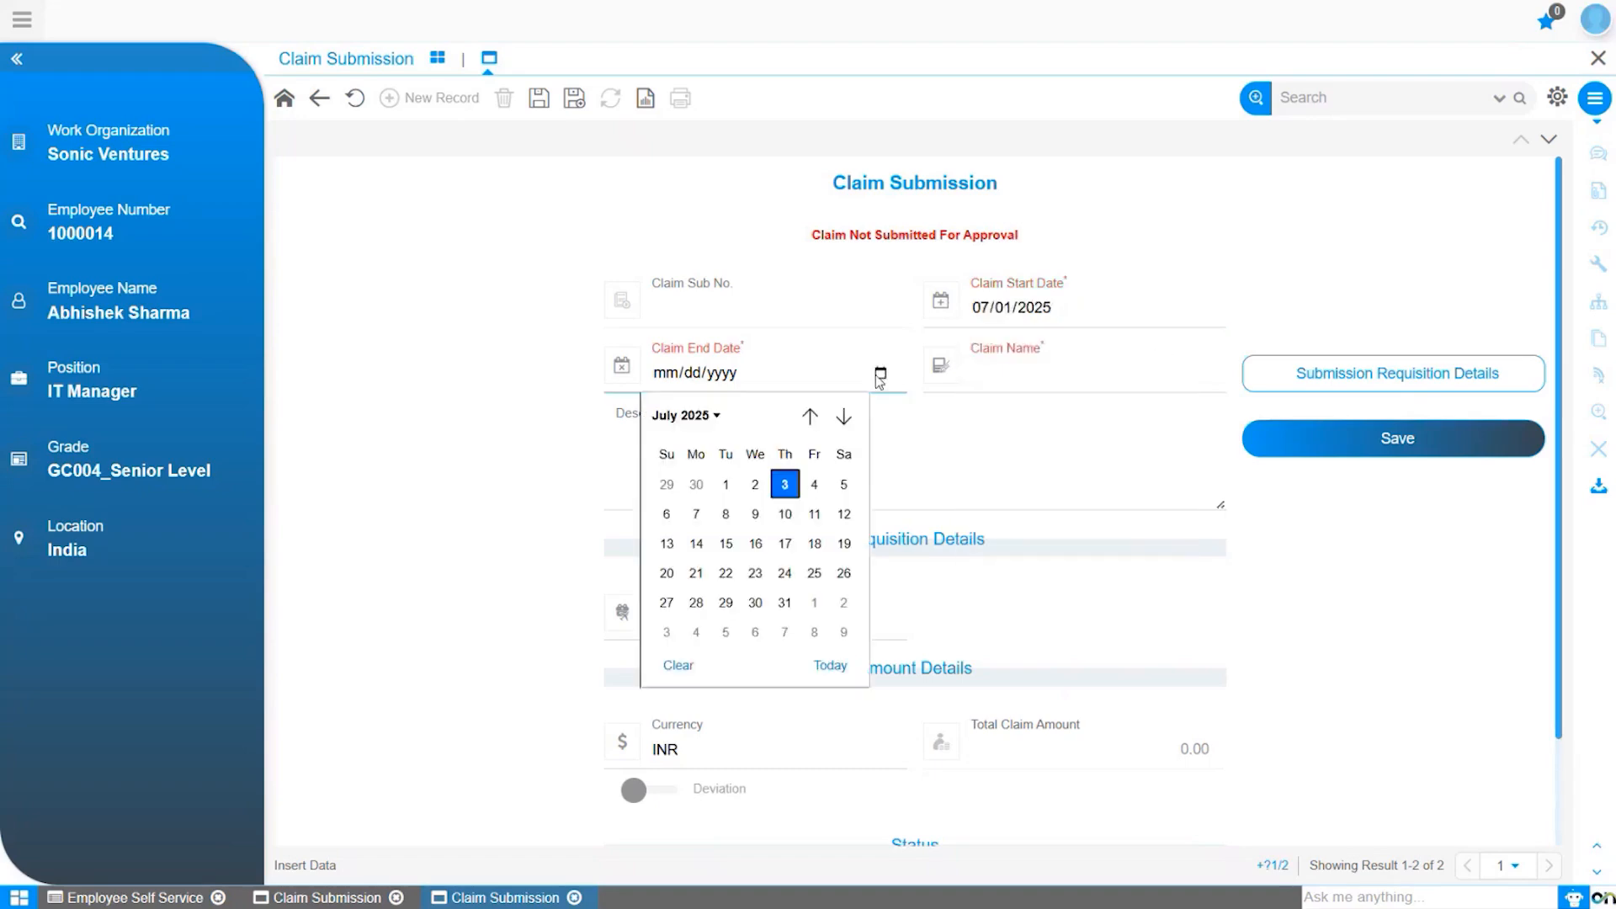
pyautogui.click(785, 485)
pyautogui.click(1020, 377)
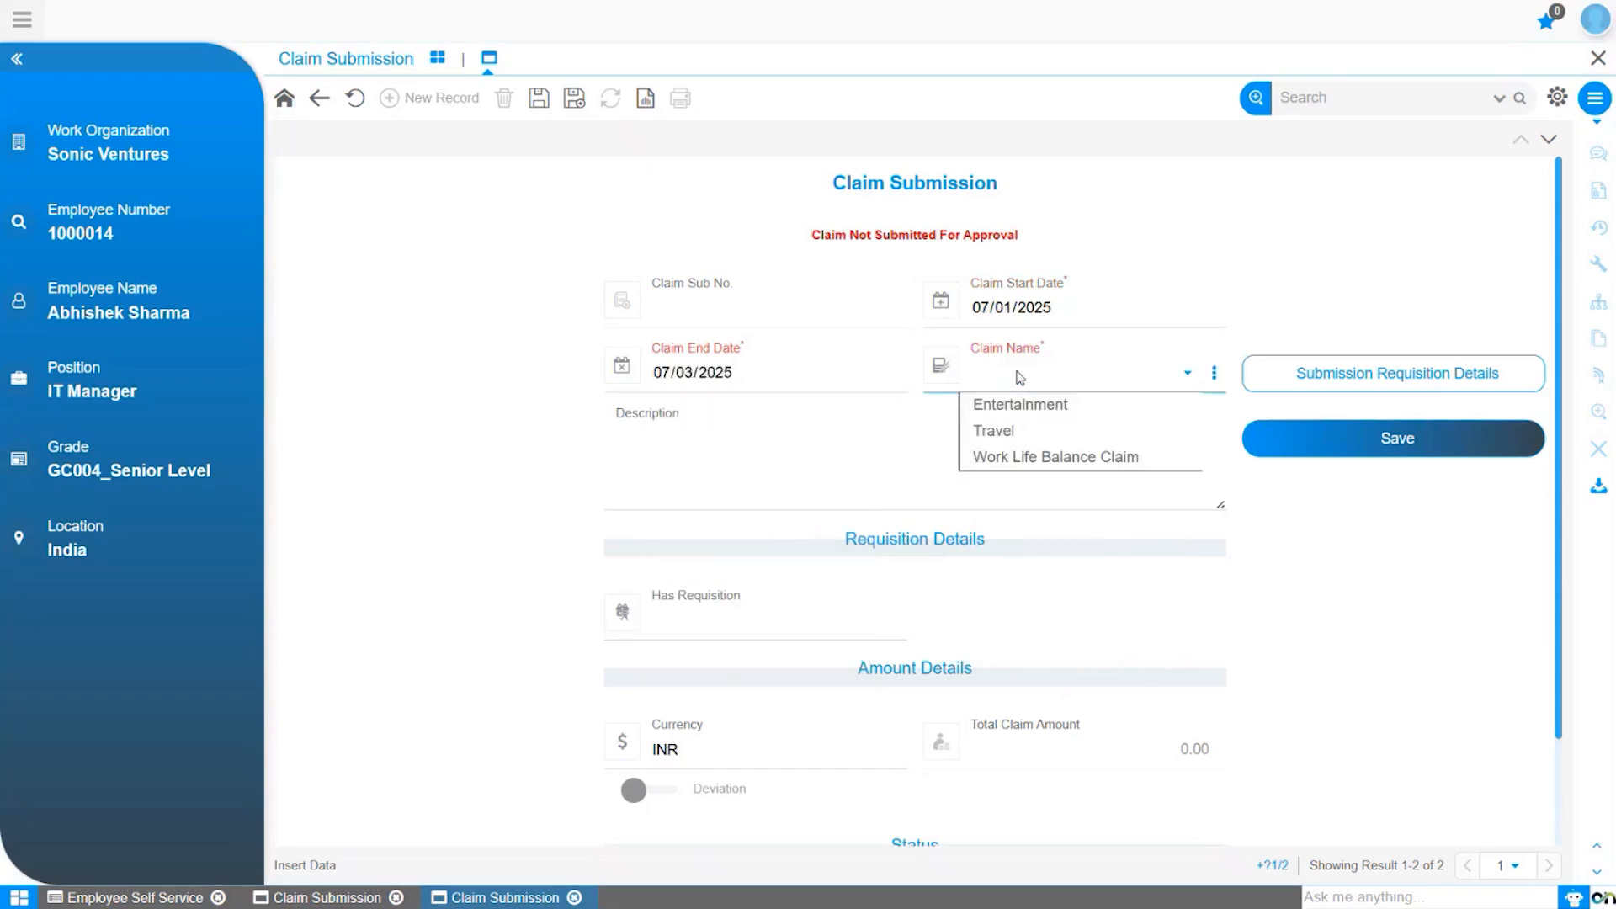
pyautogui.click(1025, 433)
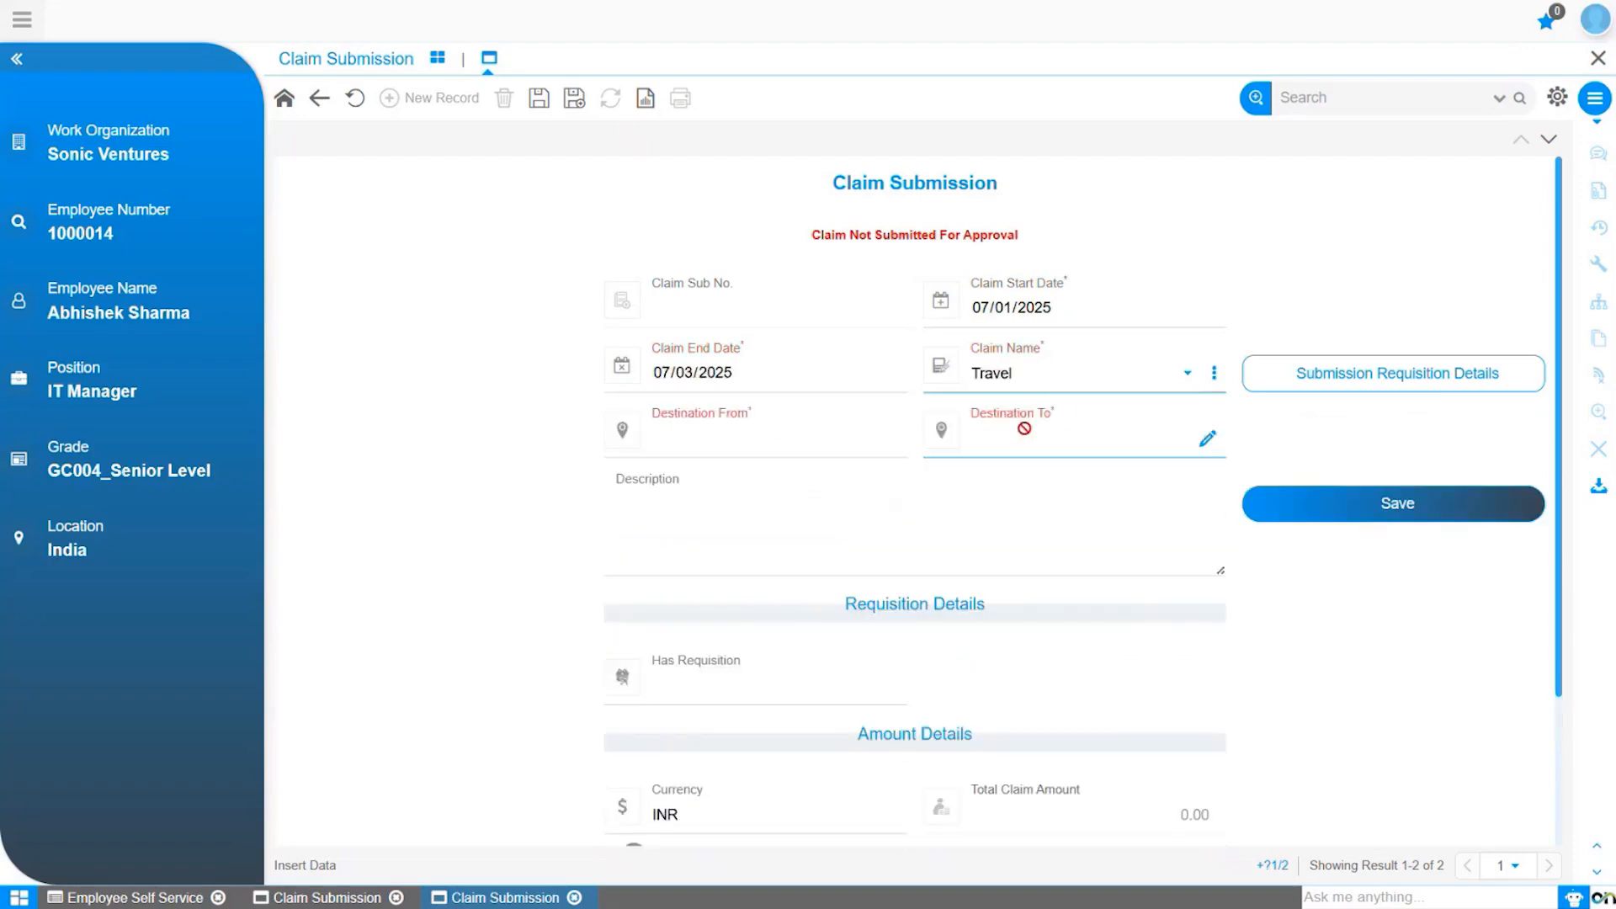
# Step: Set the claim's Destination From address to city Mohali, state Punjab
pyautogui.click(1006, 418)
pyautogui.click(533, 289)
pyautogui.write('Mohali')
pyautogui.click(544, 342)
pyautogui.write('Punjab')
pyautogui.click(1018, 399)
# Step: Set the claim's Destination To address to city Chennai, state Telangana
pyautogui.click(1044, 444)
pyautogui.click(530, 285)
pyautogui.write('Chennai')
pyautogui.click(543, 342)
pyautogui.write('Telangana')
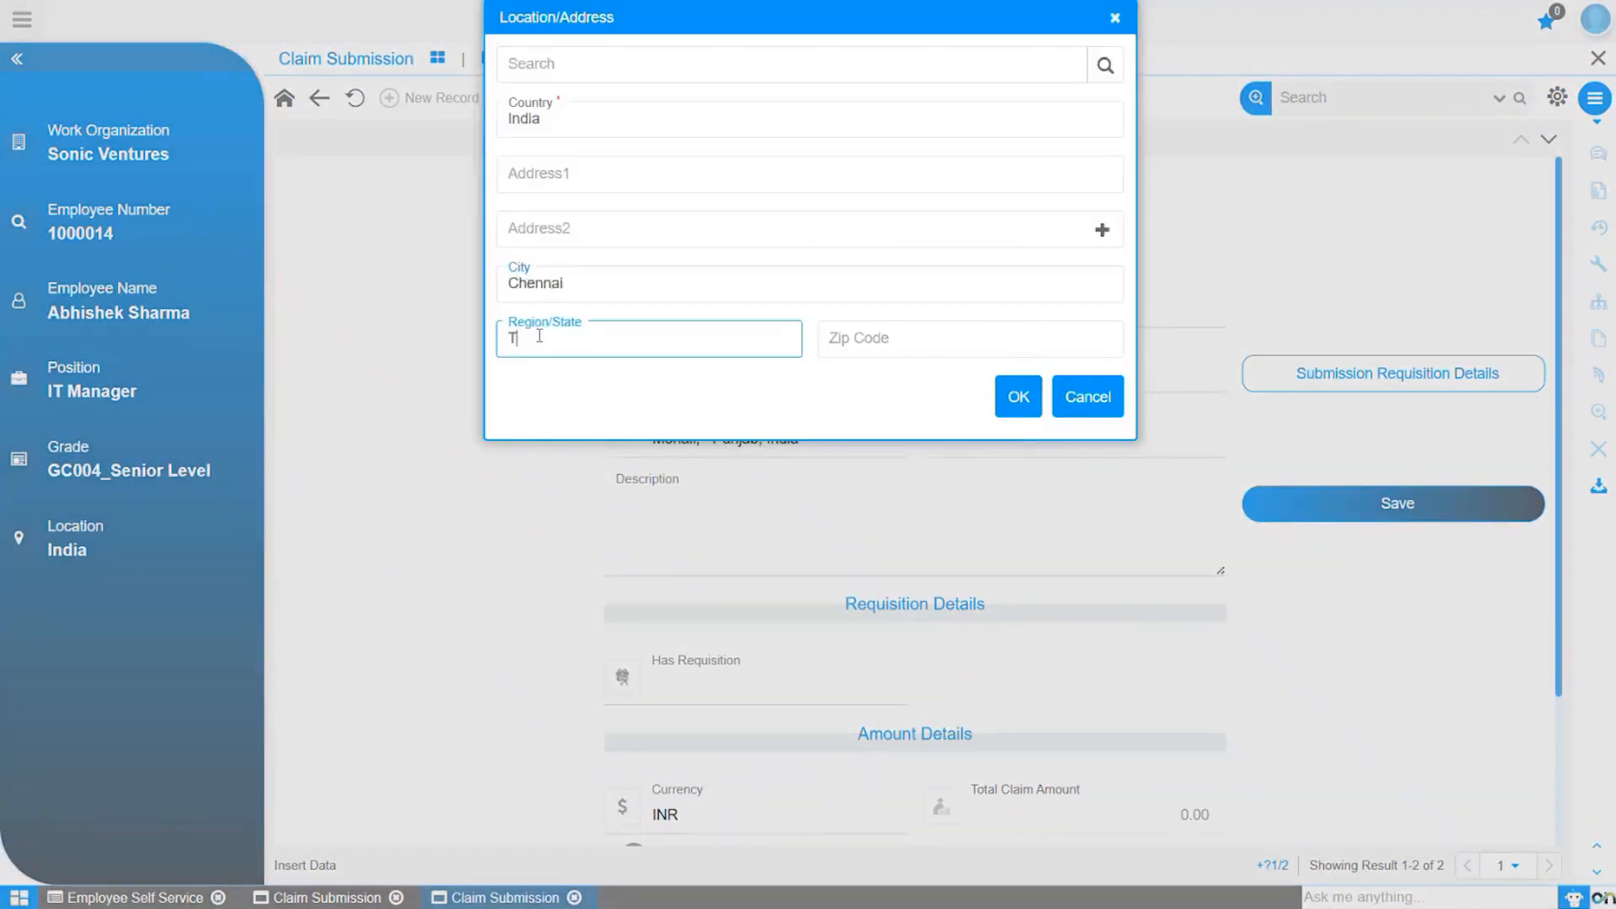
pyautogui.click(1001, 395)
# Step: Enter the description "Travelled for a meeting." and set Has Requisition to Yes
pyautogui.click(673, 509)
pyautogui.write('Travelled for a meeting.')
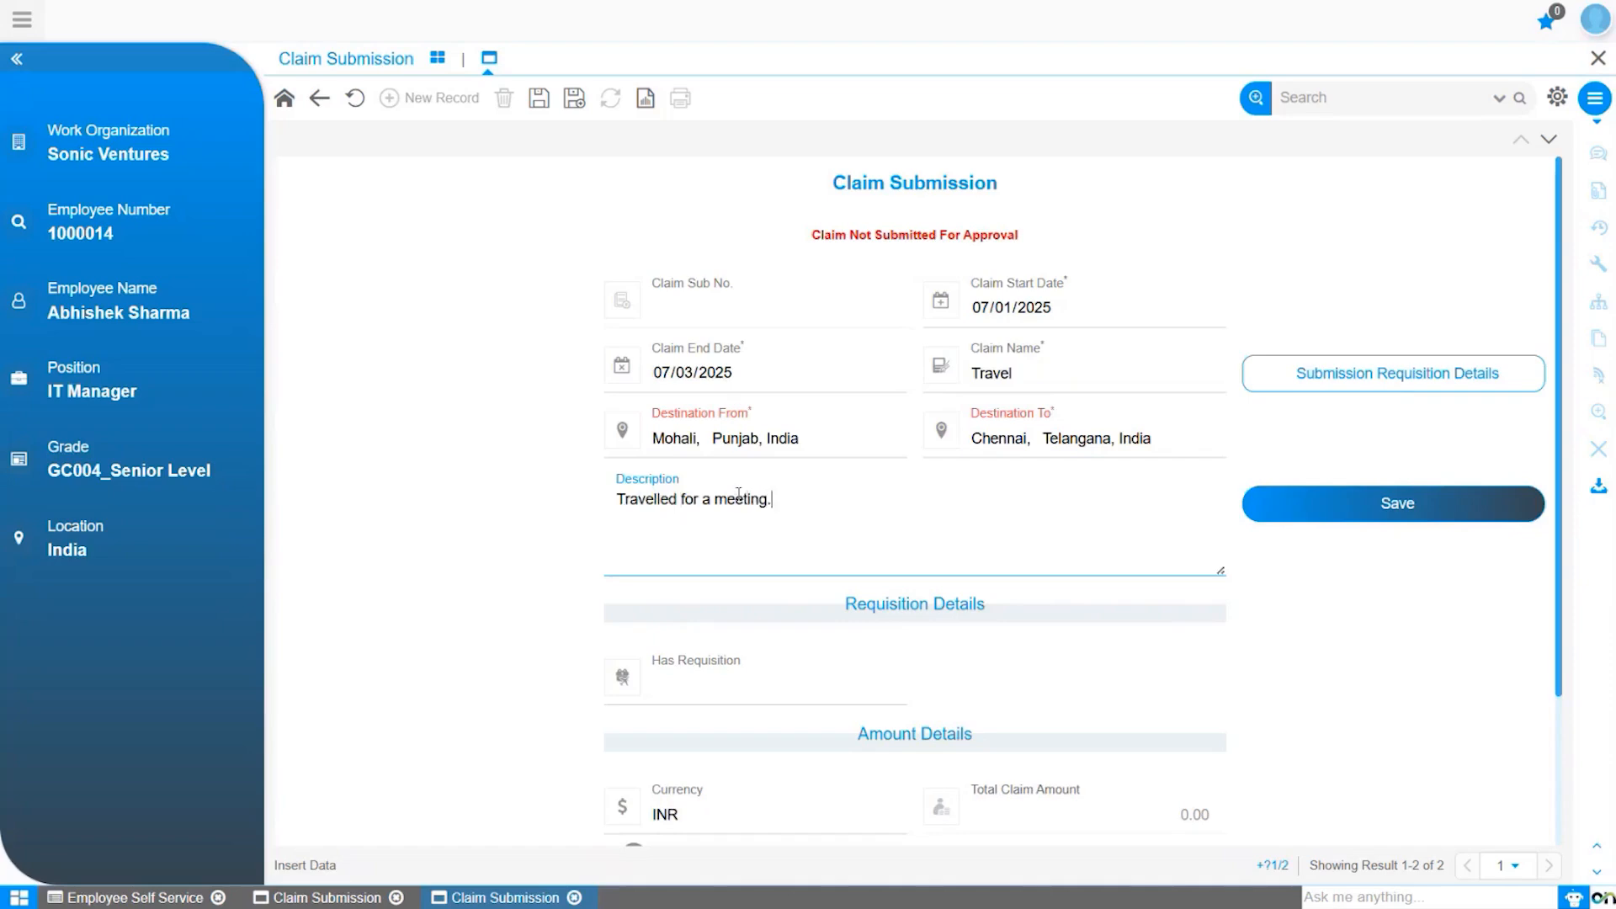
pyautogui.scroll(-2, 738, 500)
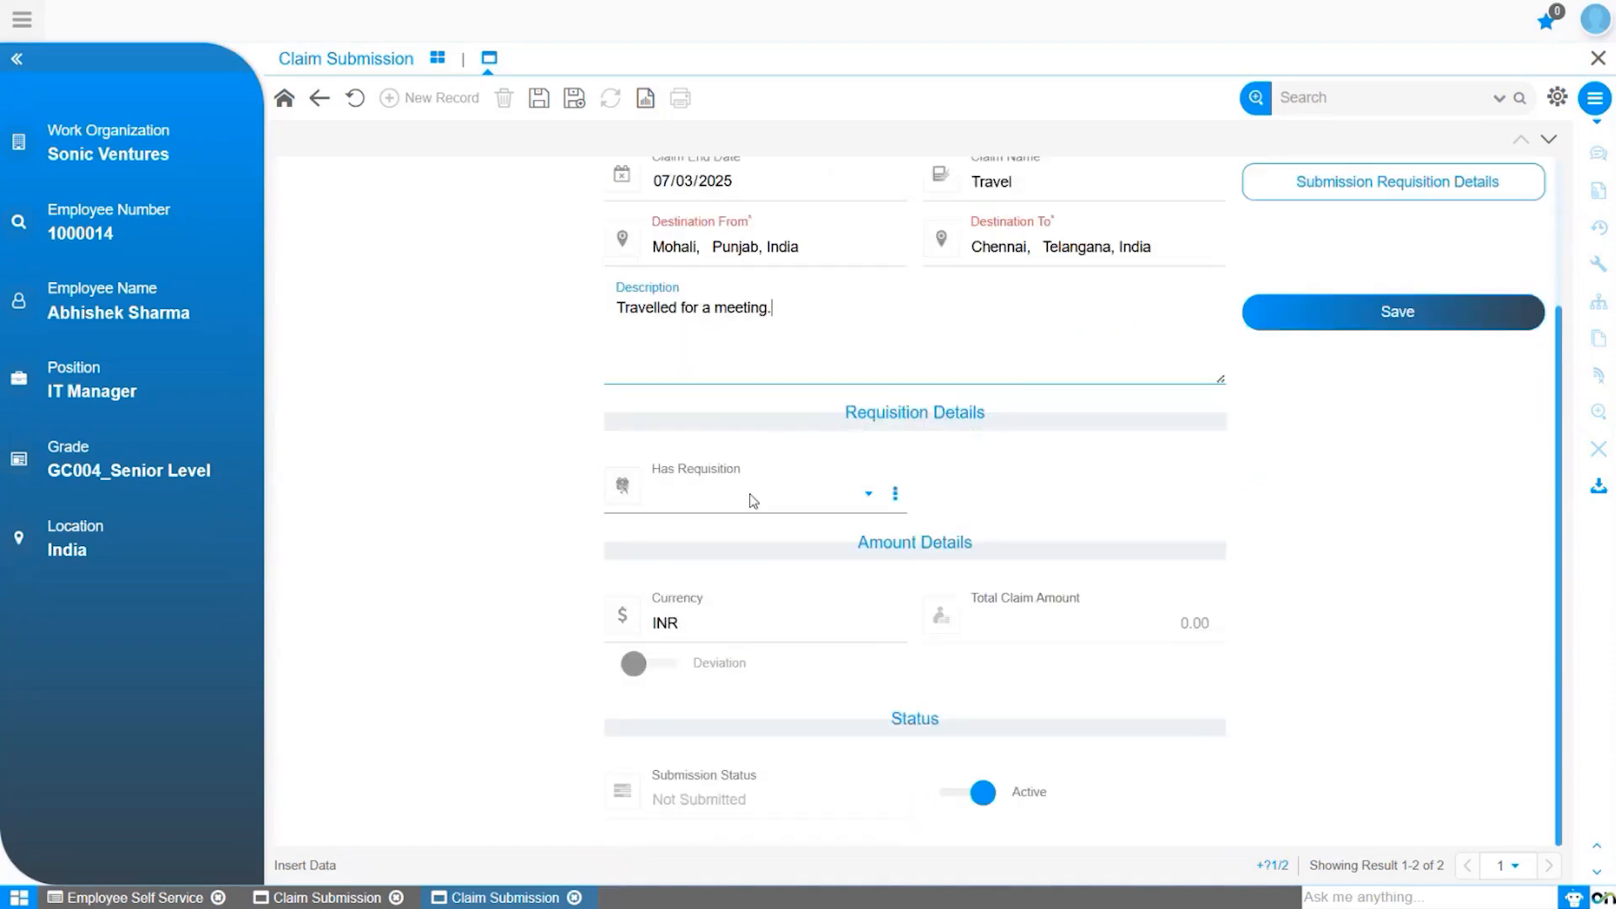
pyautogui.click(712, 501)
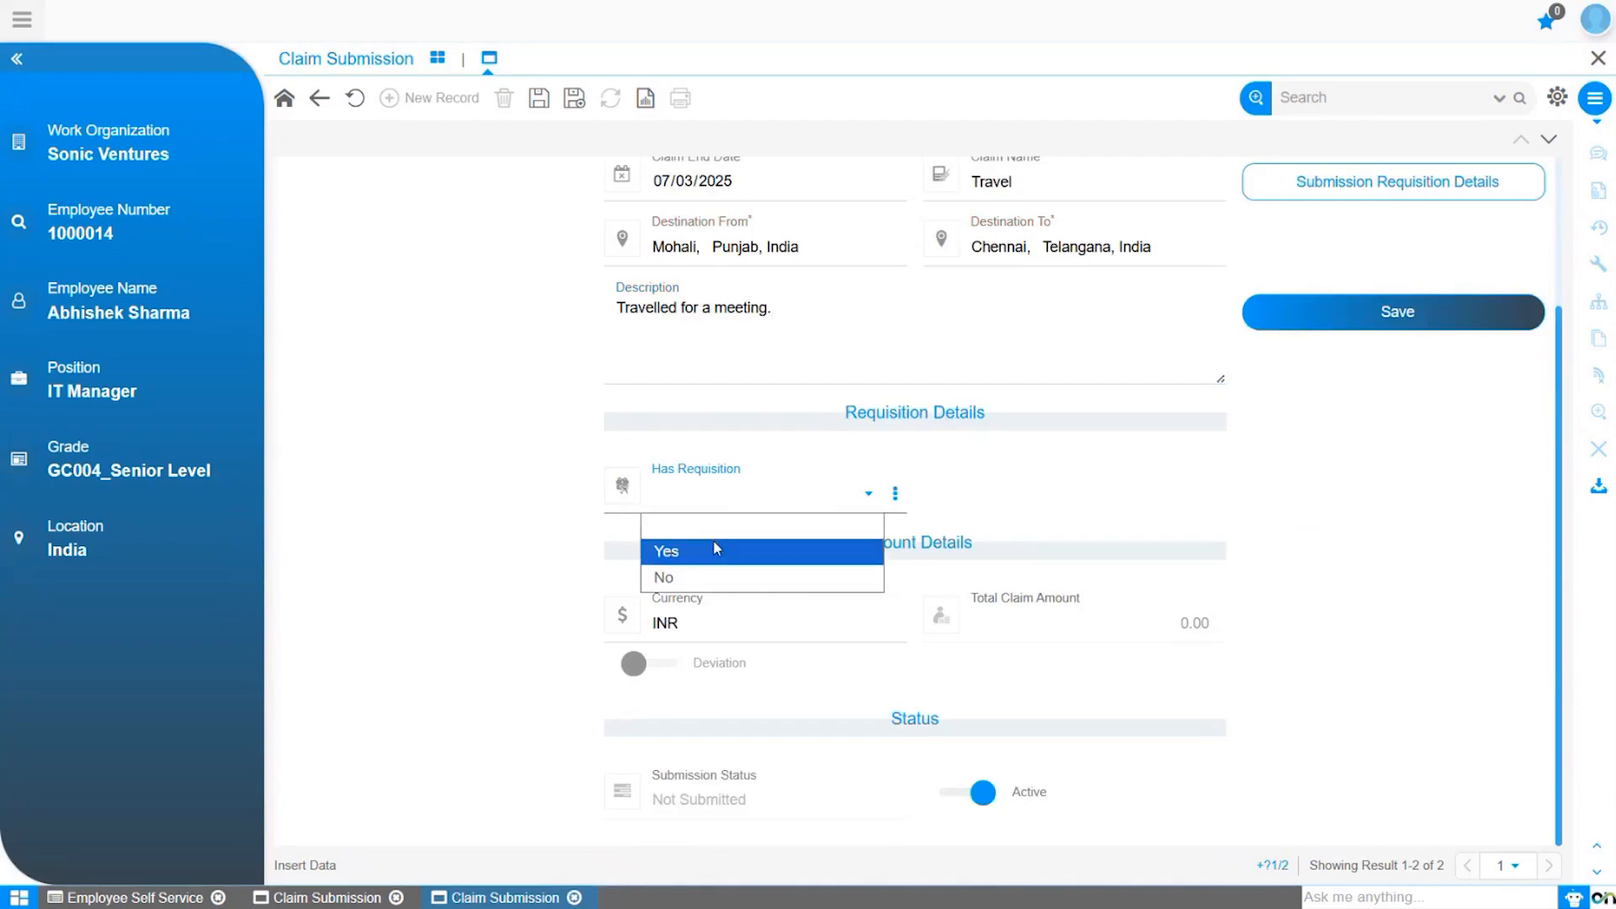
pyautogui.click(714, 551)
# Step: Check the available currencies, keep INR and save the claim submission record
pyautogui.scroll(-1, 721, 637)
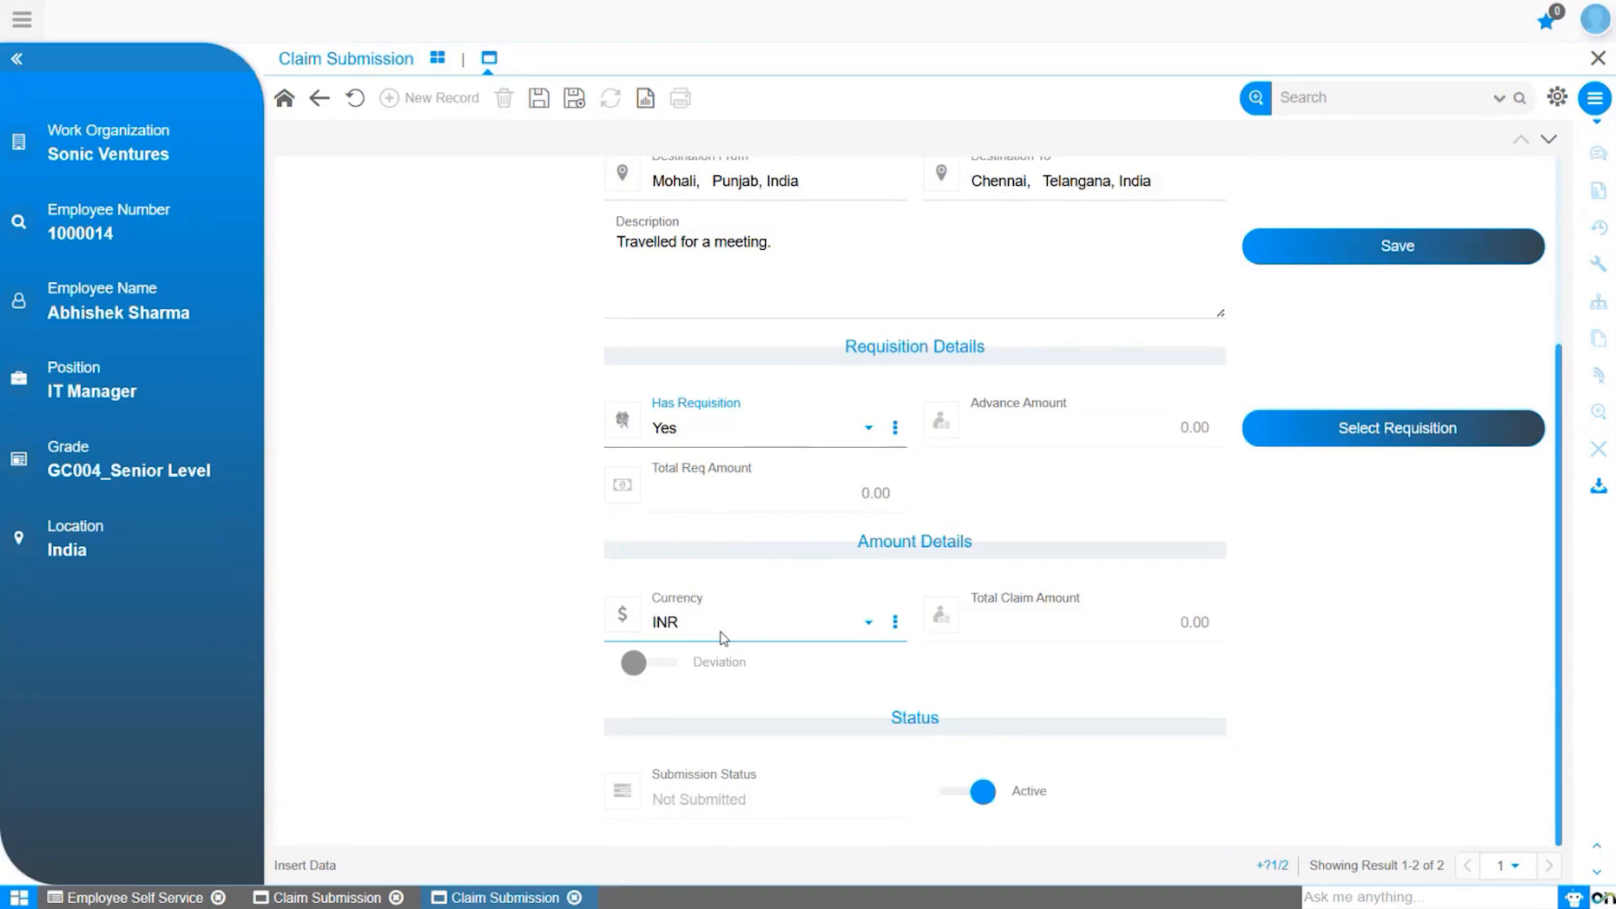
pyautogui.click(722, 637)
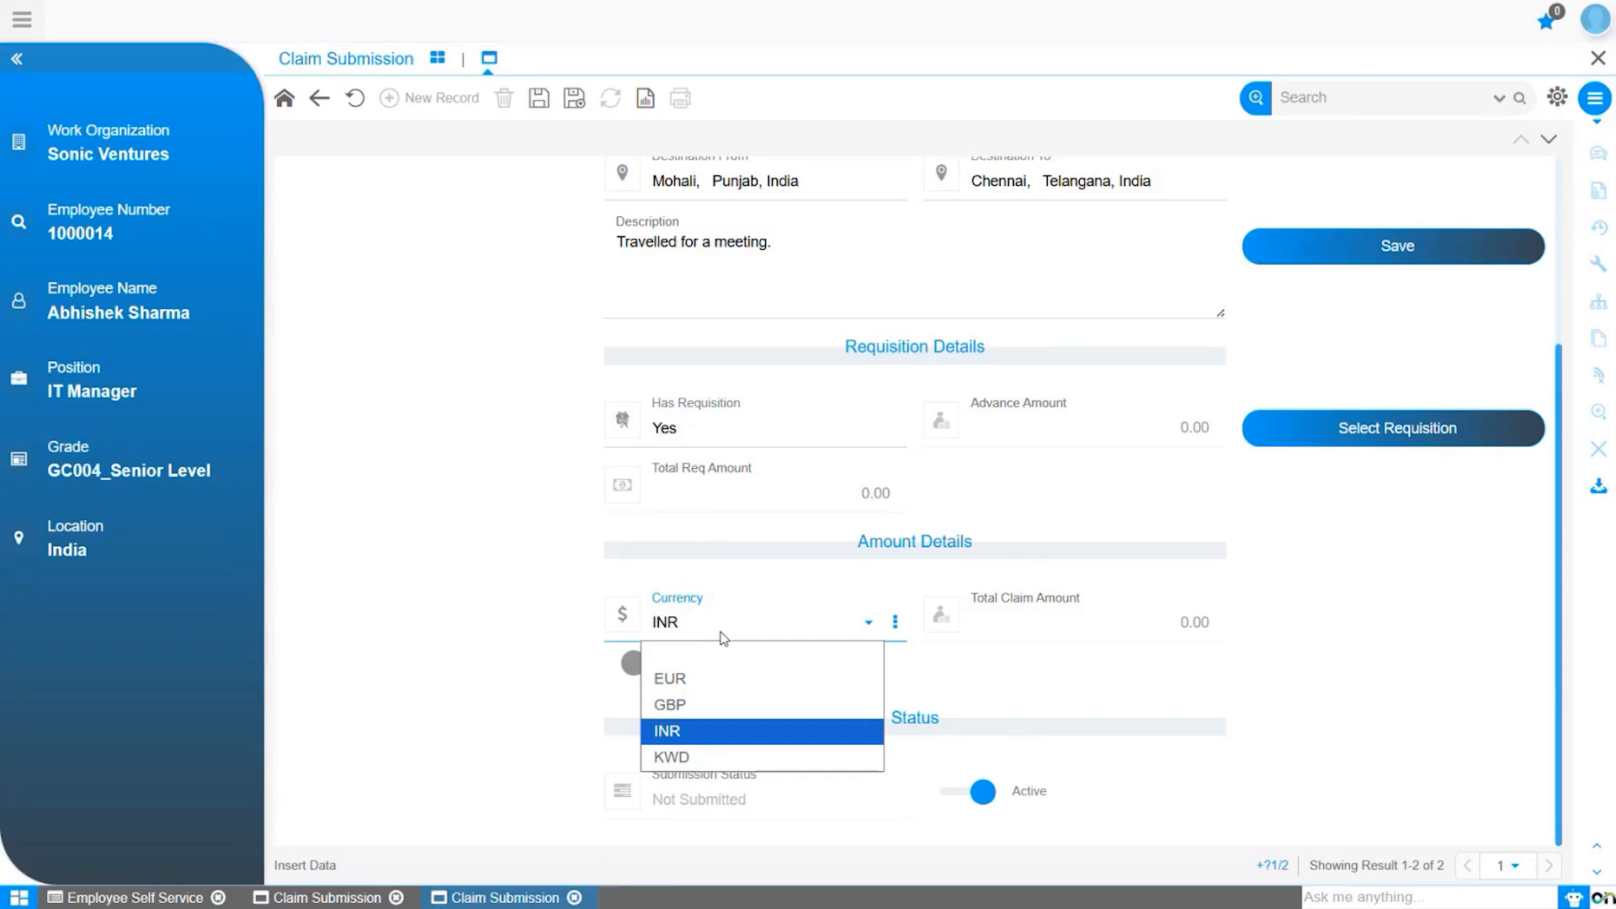
pyautogui.scroll(3, 722, 638)
pyautogui.click(545, 101)
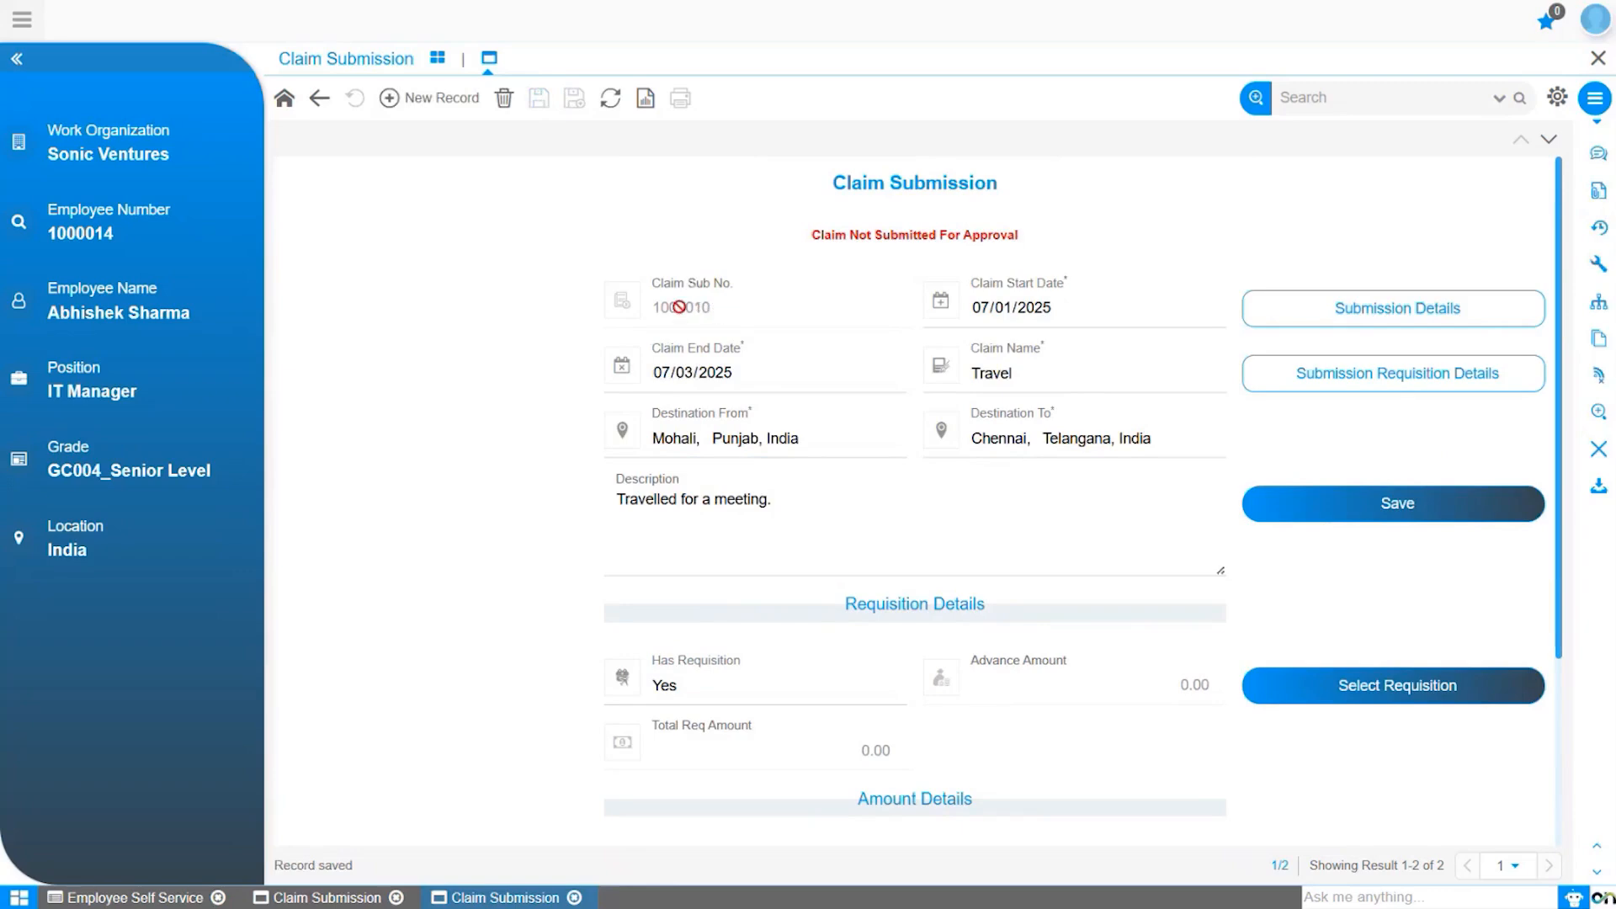
# Step: Link only the "Travelling for Business Meeting." travel requisition to the claim submission
pyautogui.scroll(-3, 1004, 320)
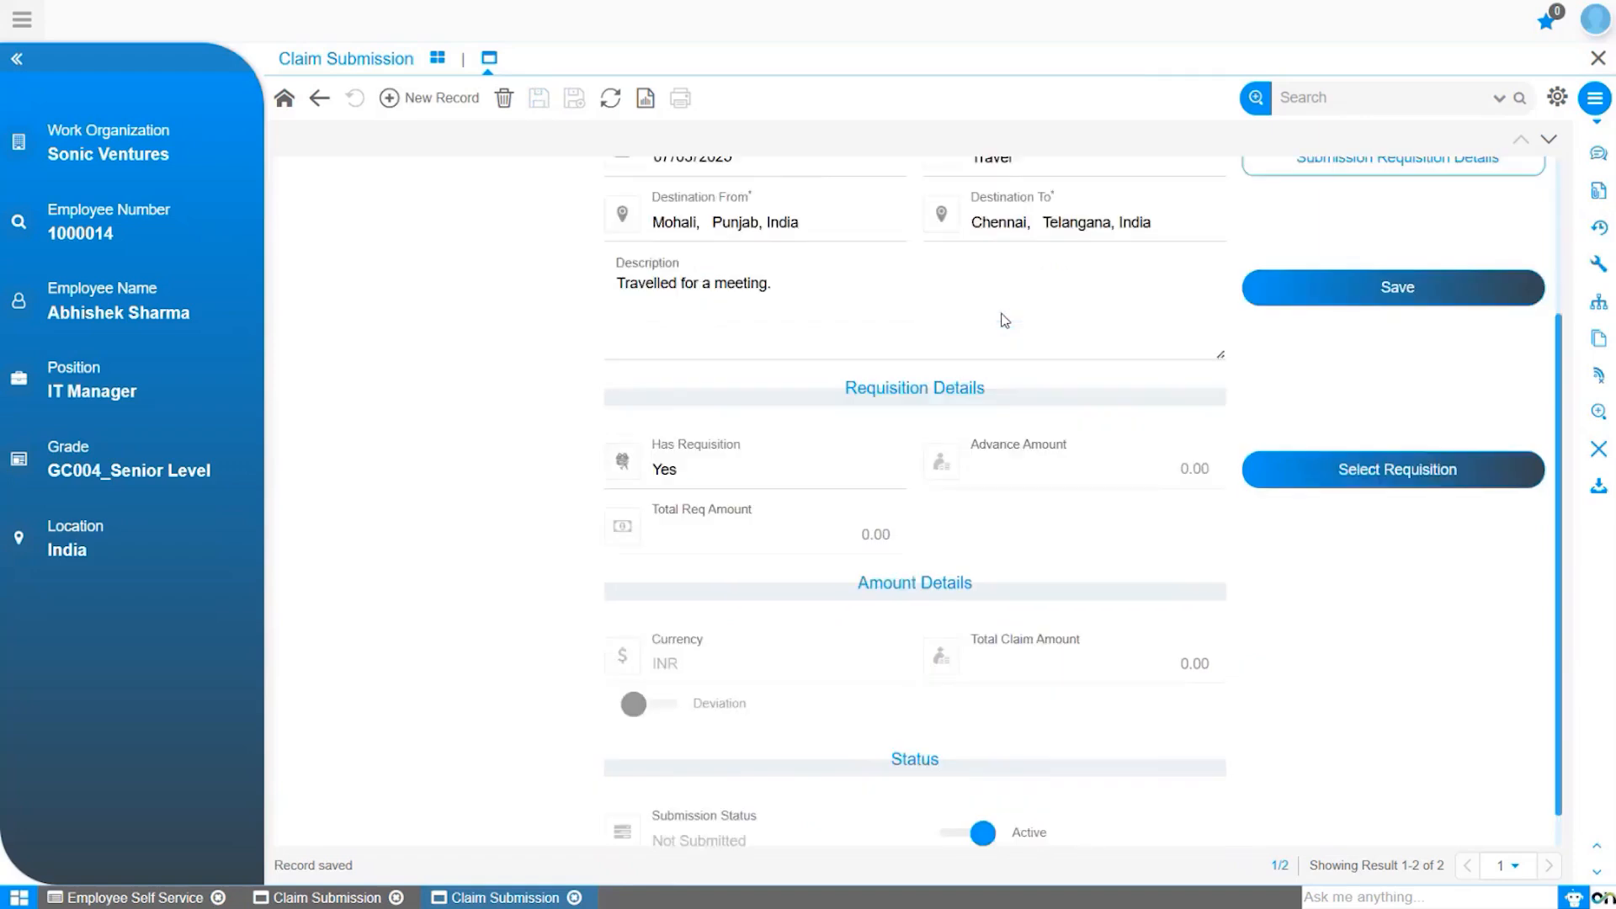
pyautogui.click(1370, 445)
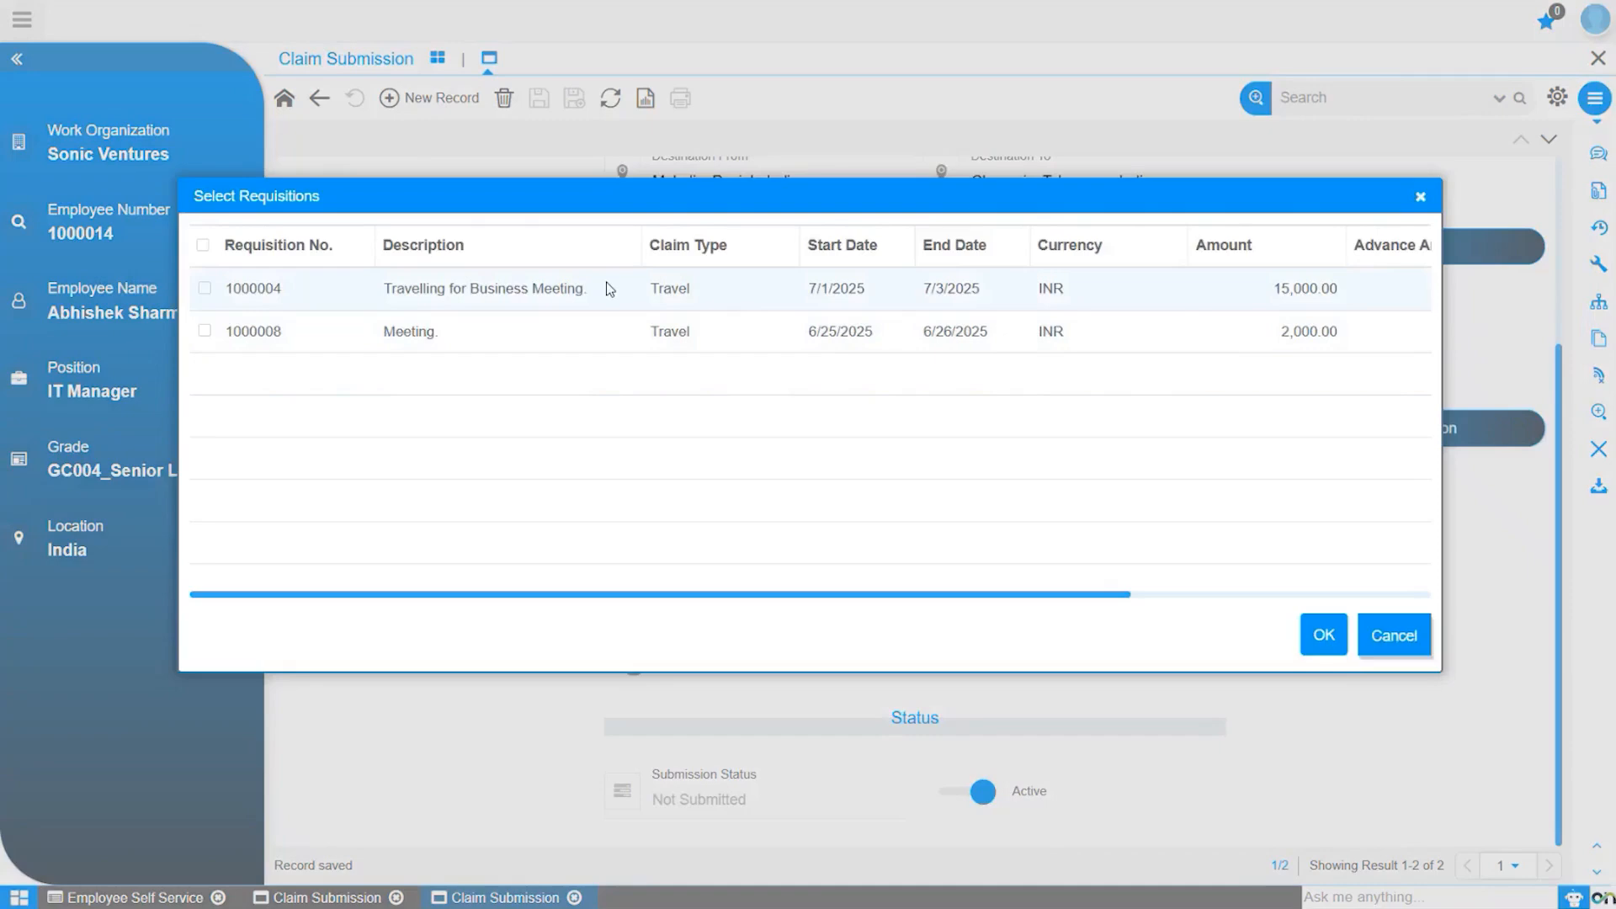
pyautogui.click(205, 289)
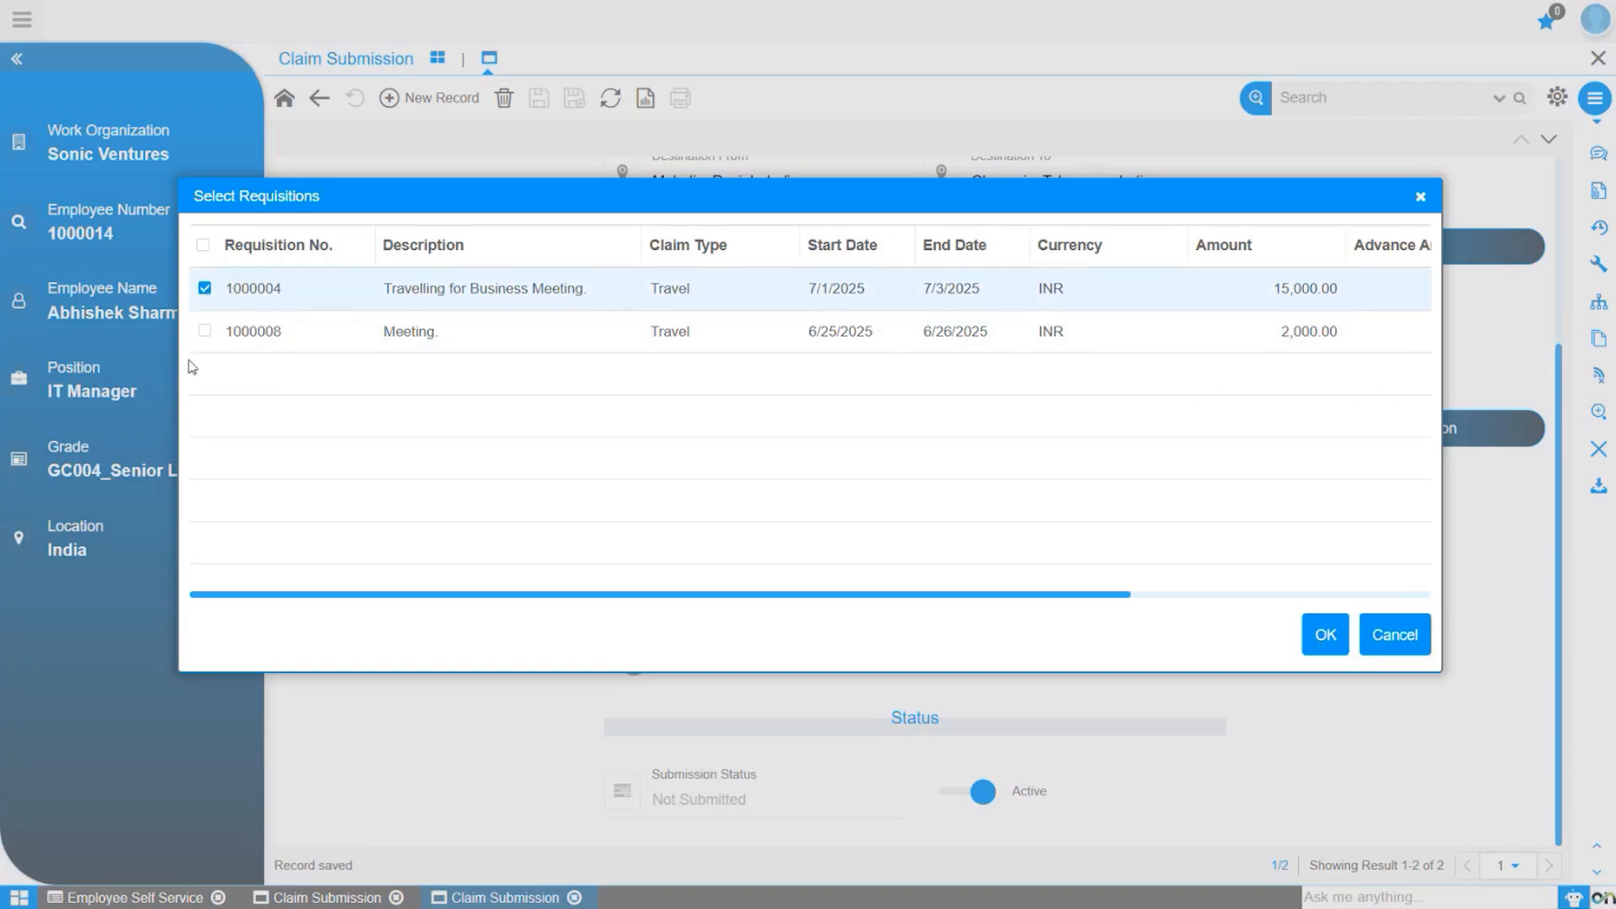
pyautogui.click(208, 337)
pyautogui.click(205, 348)
pyautogui.click(1323, 635)
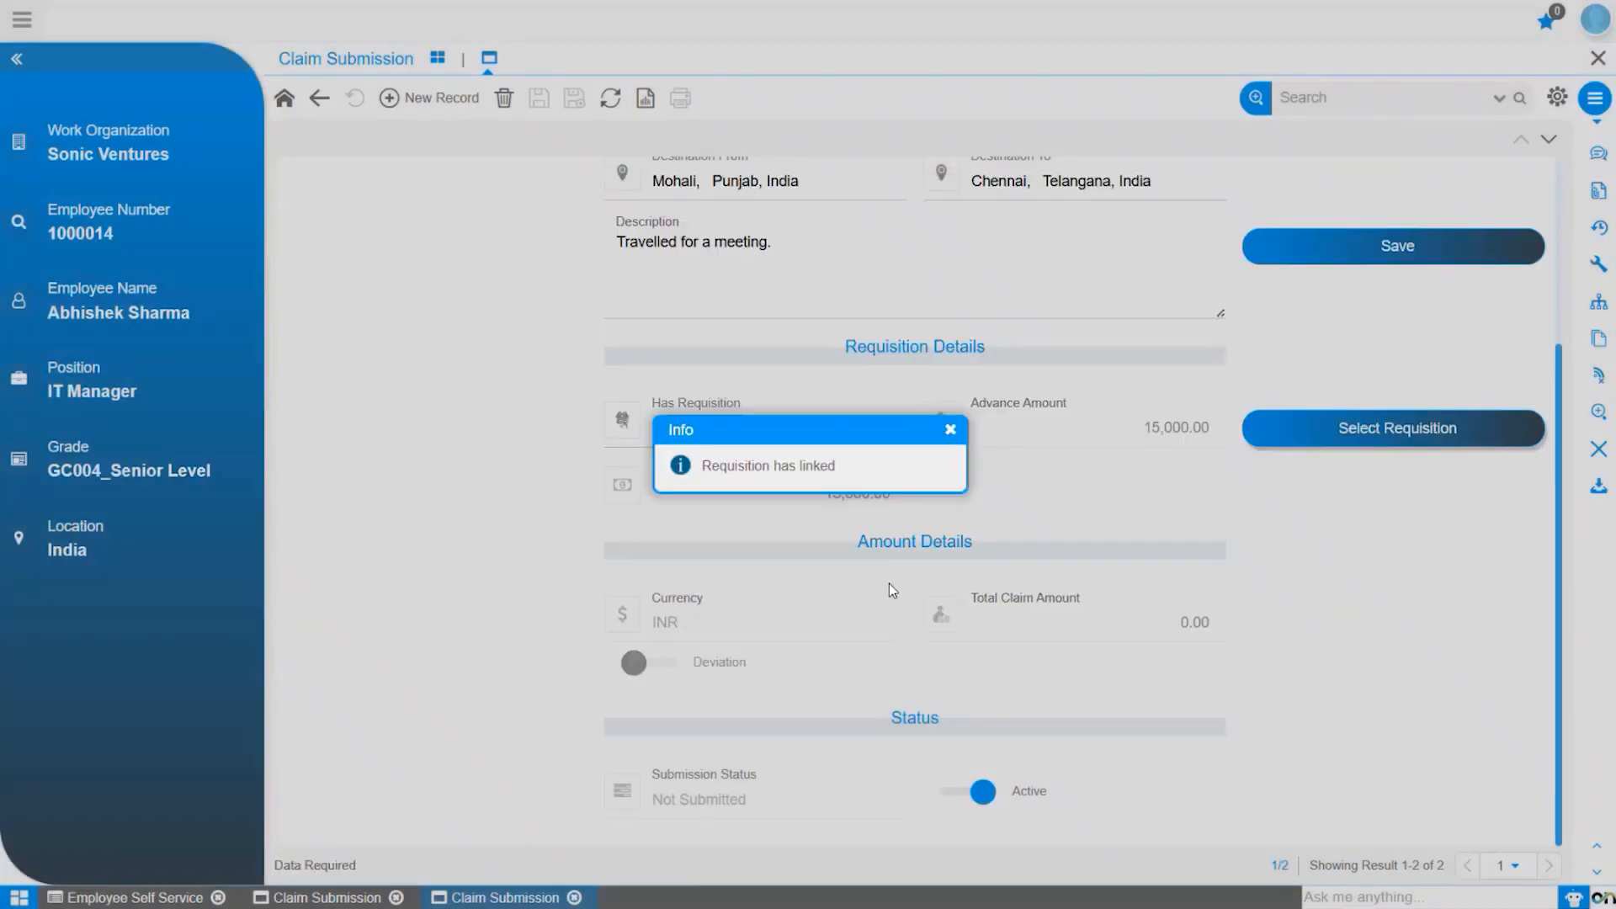
pyautogui.click(951, 432)
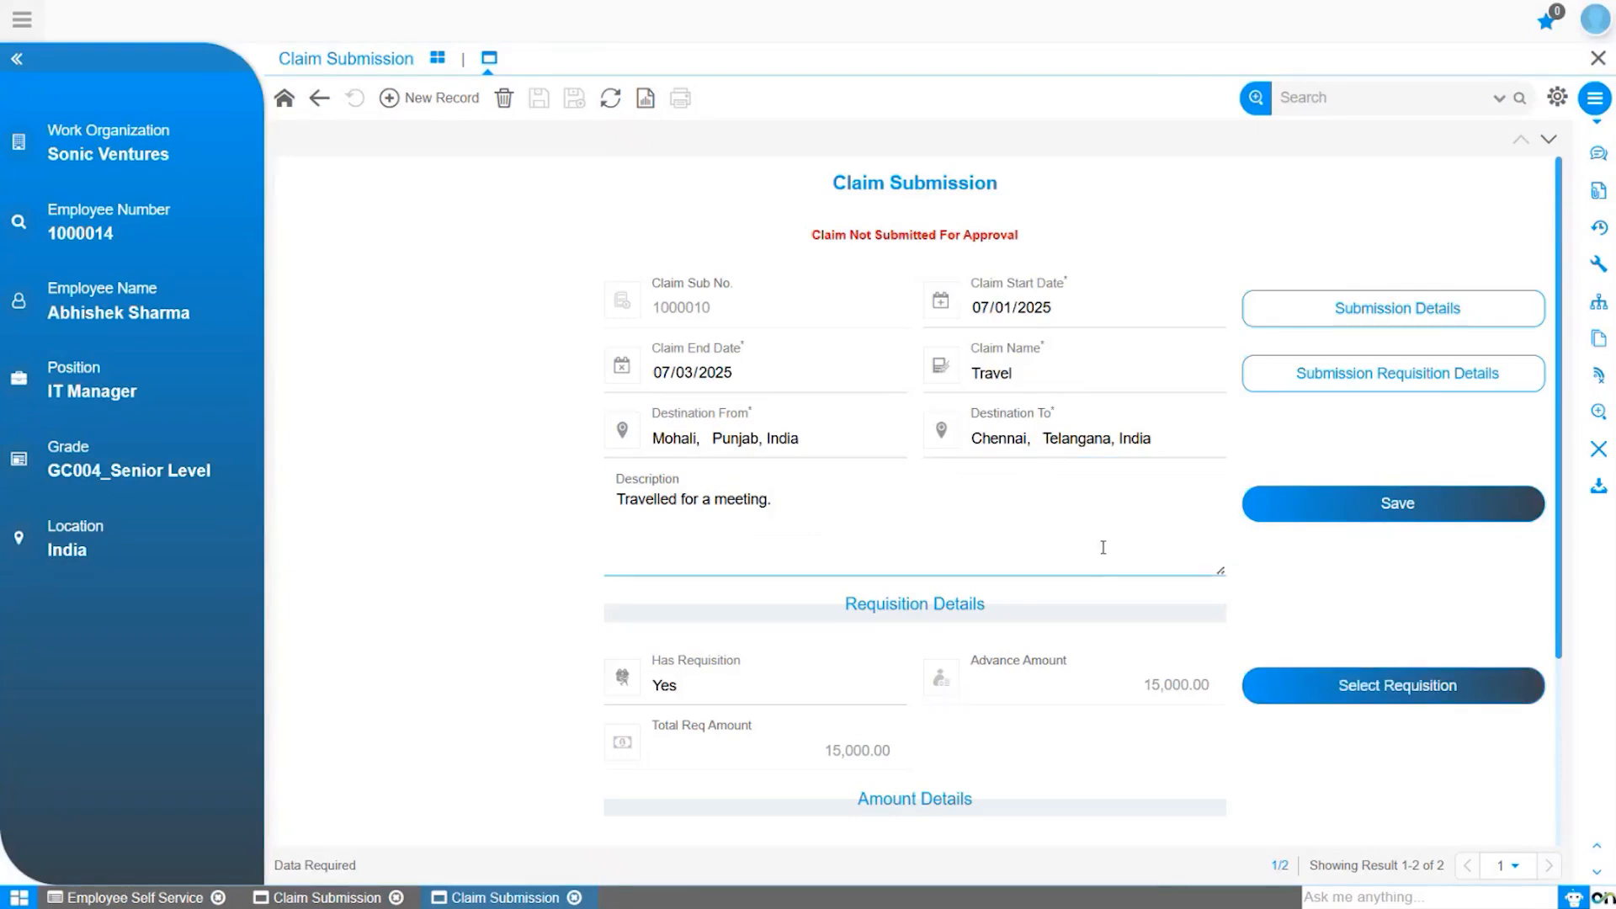
# Step: Examine the linked requisition's record and its expense lines, starting from the claim's submission requisition details
pyautogui.click(1336, 382)
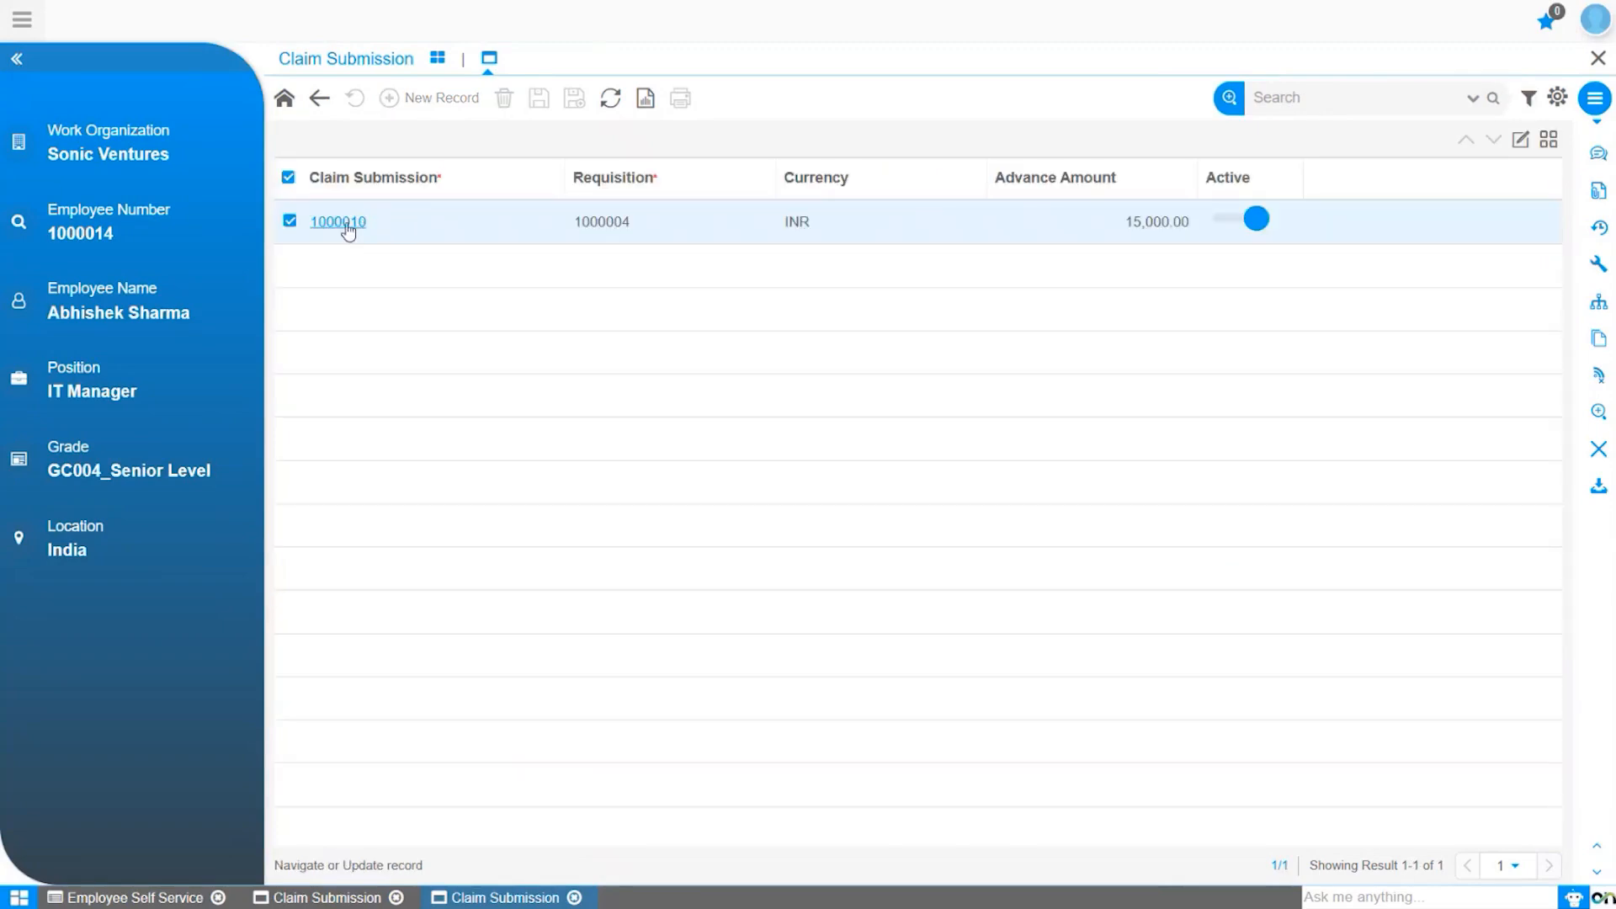
pyautogui.click(347, 227)
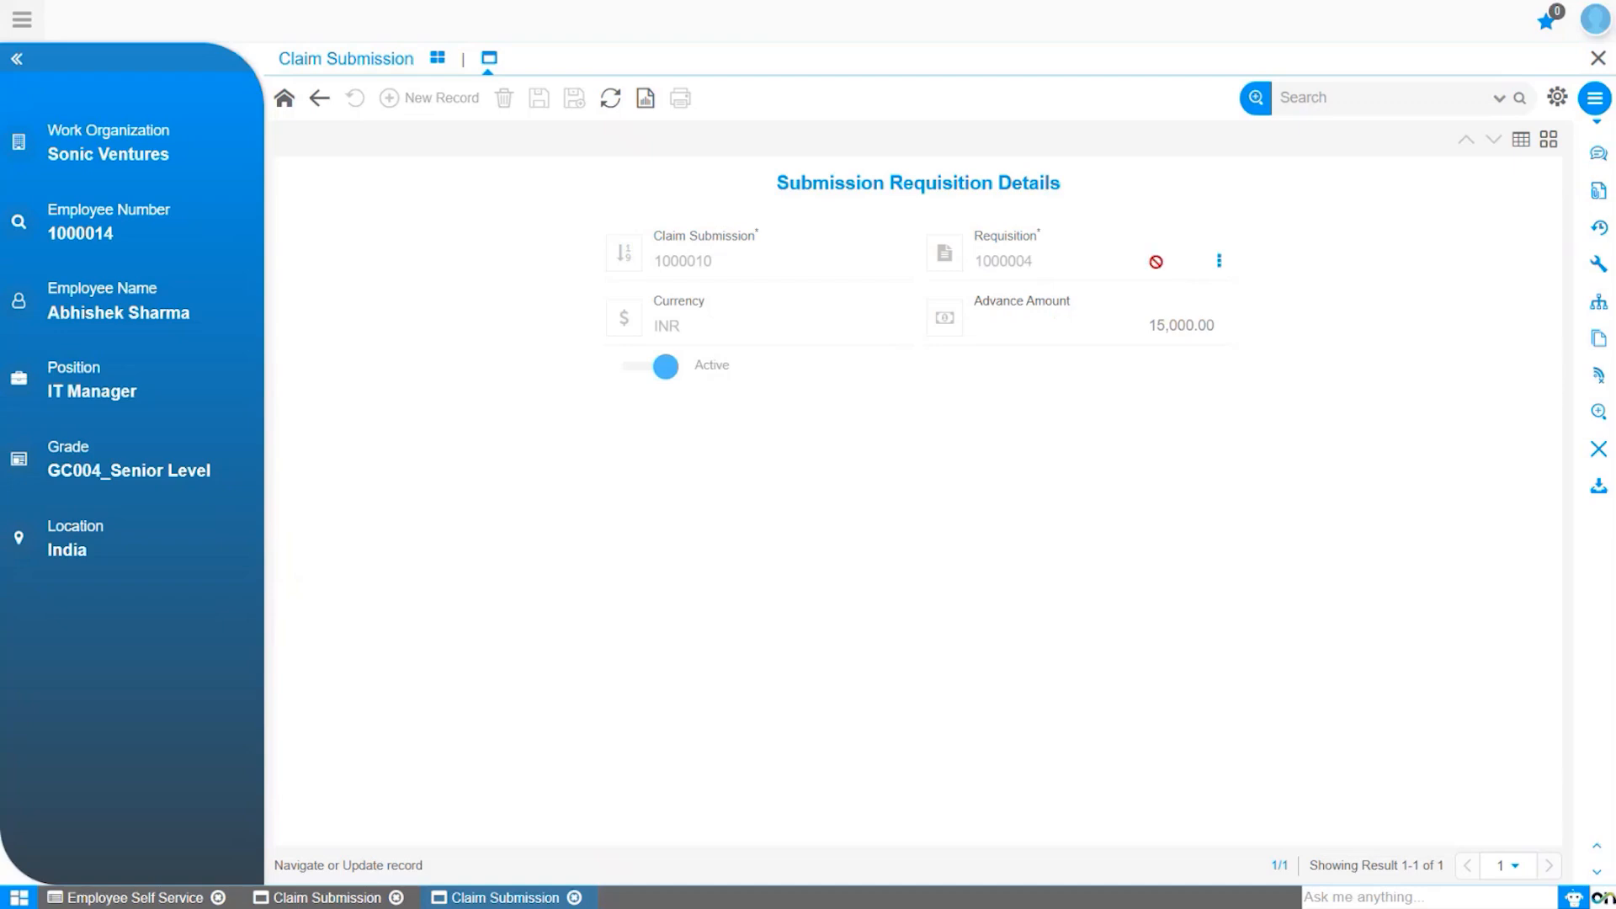
pyautogui.click(1218, 261)
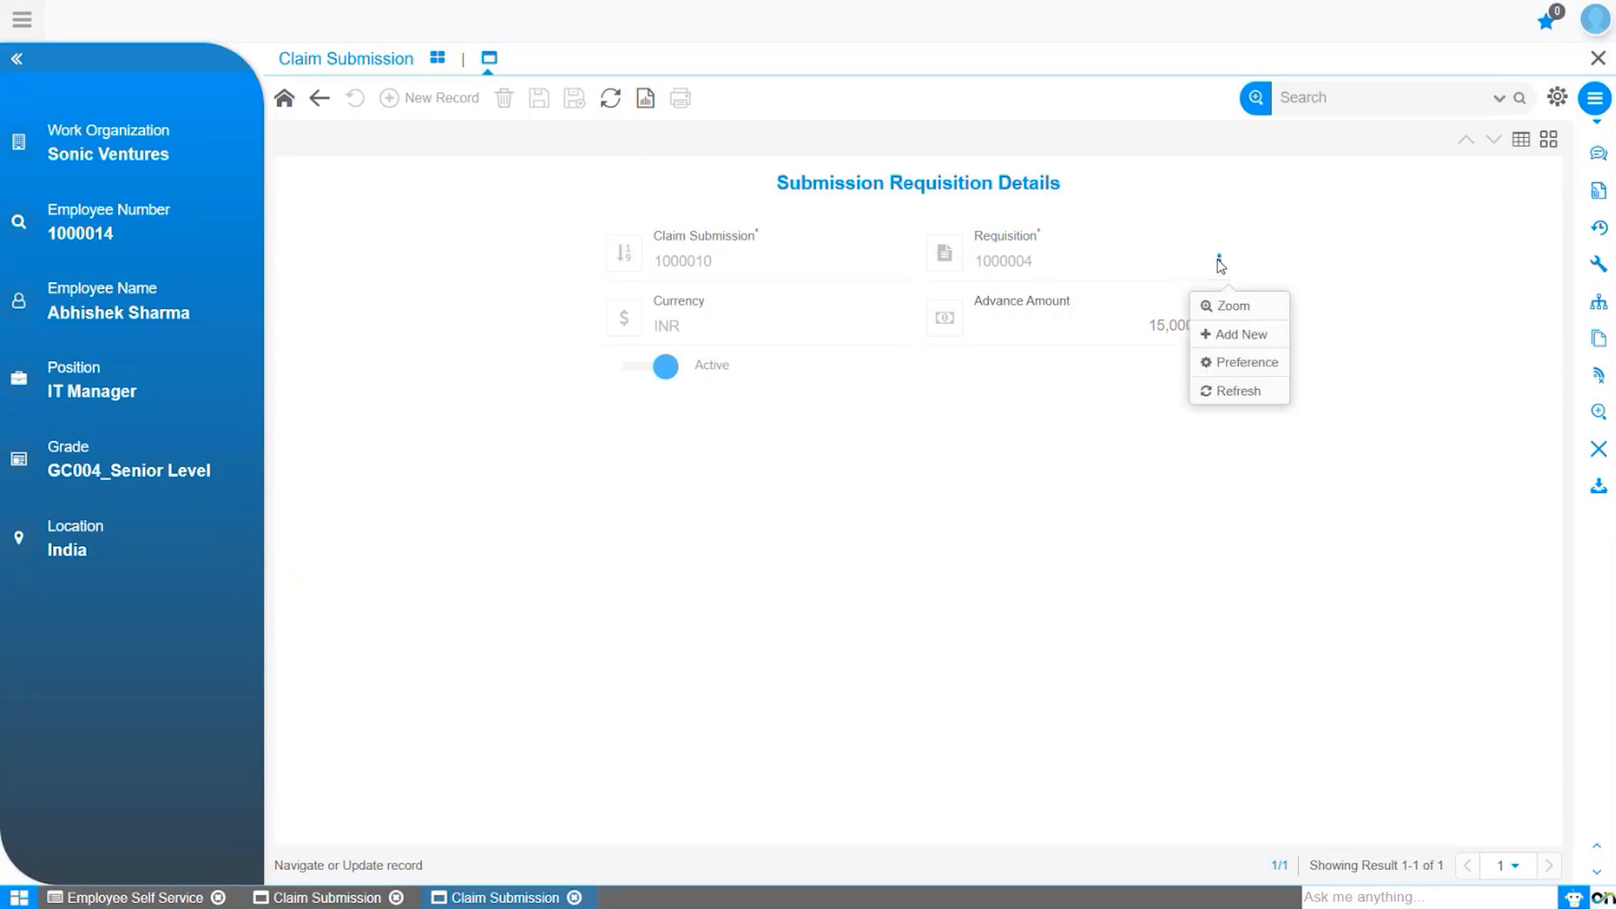
pyautogui.click(1231, 308)
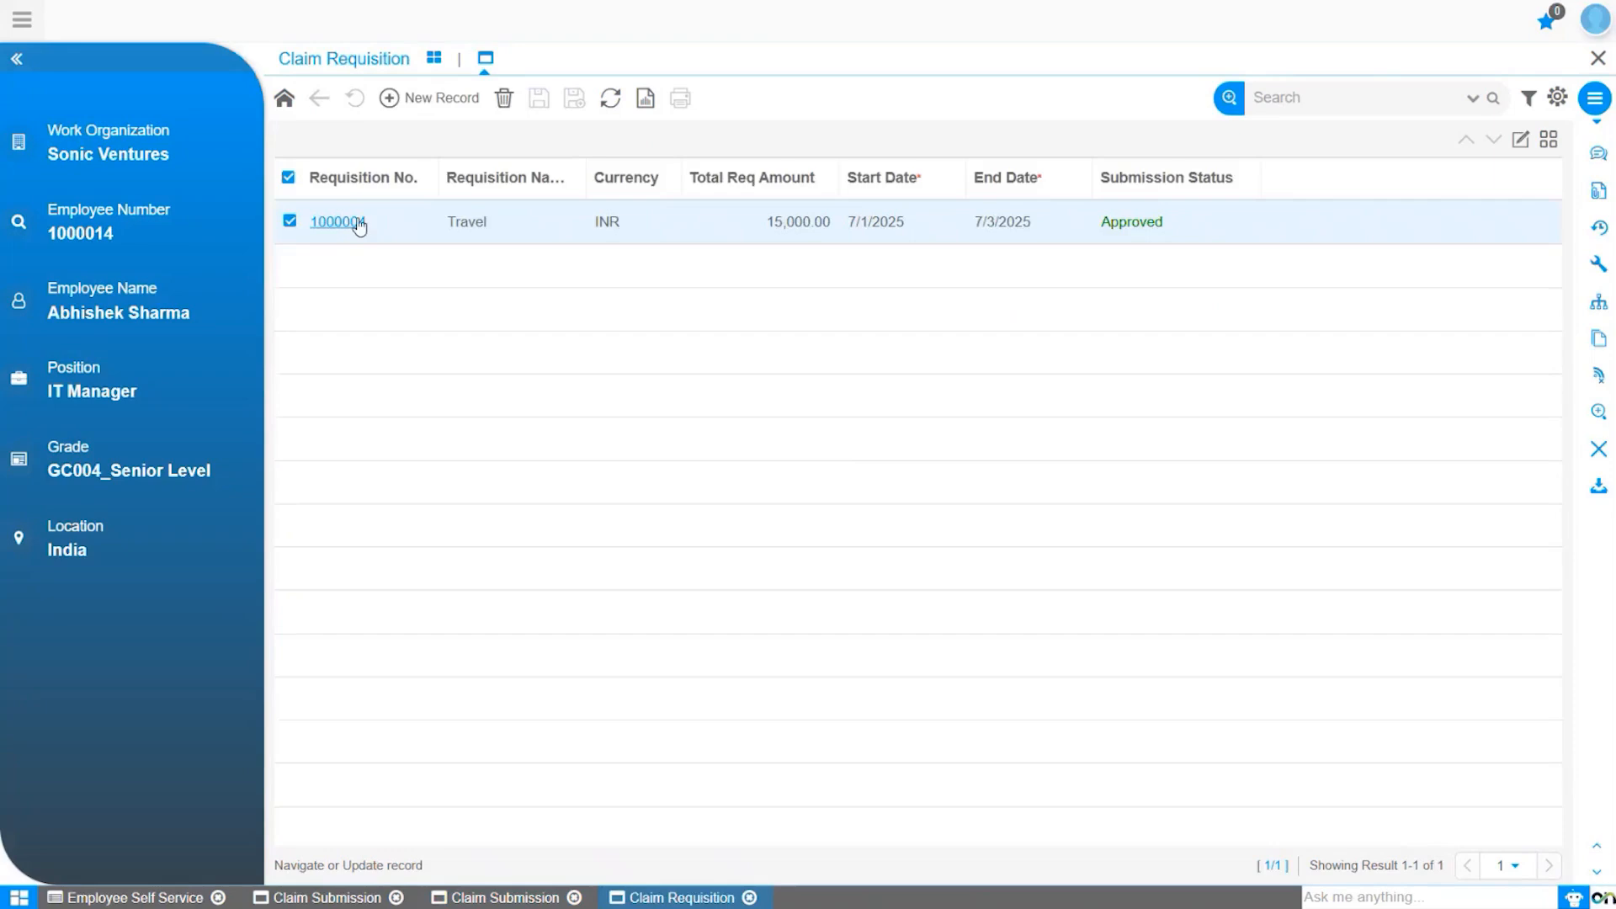
pyautogui.click(358, 222)
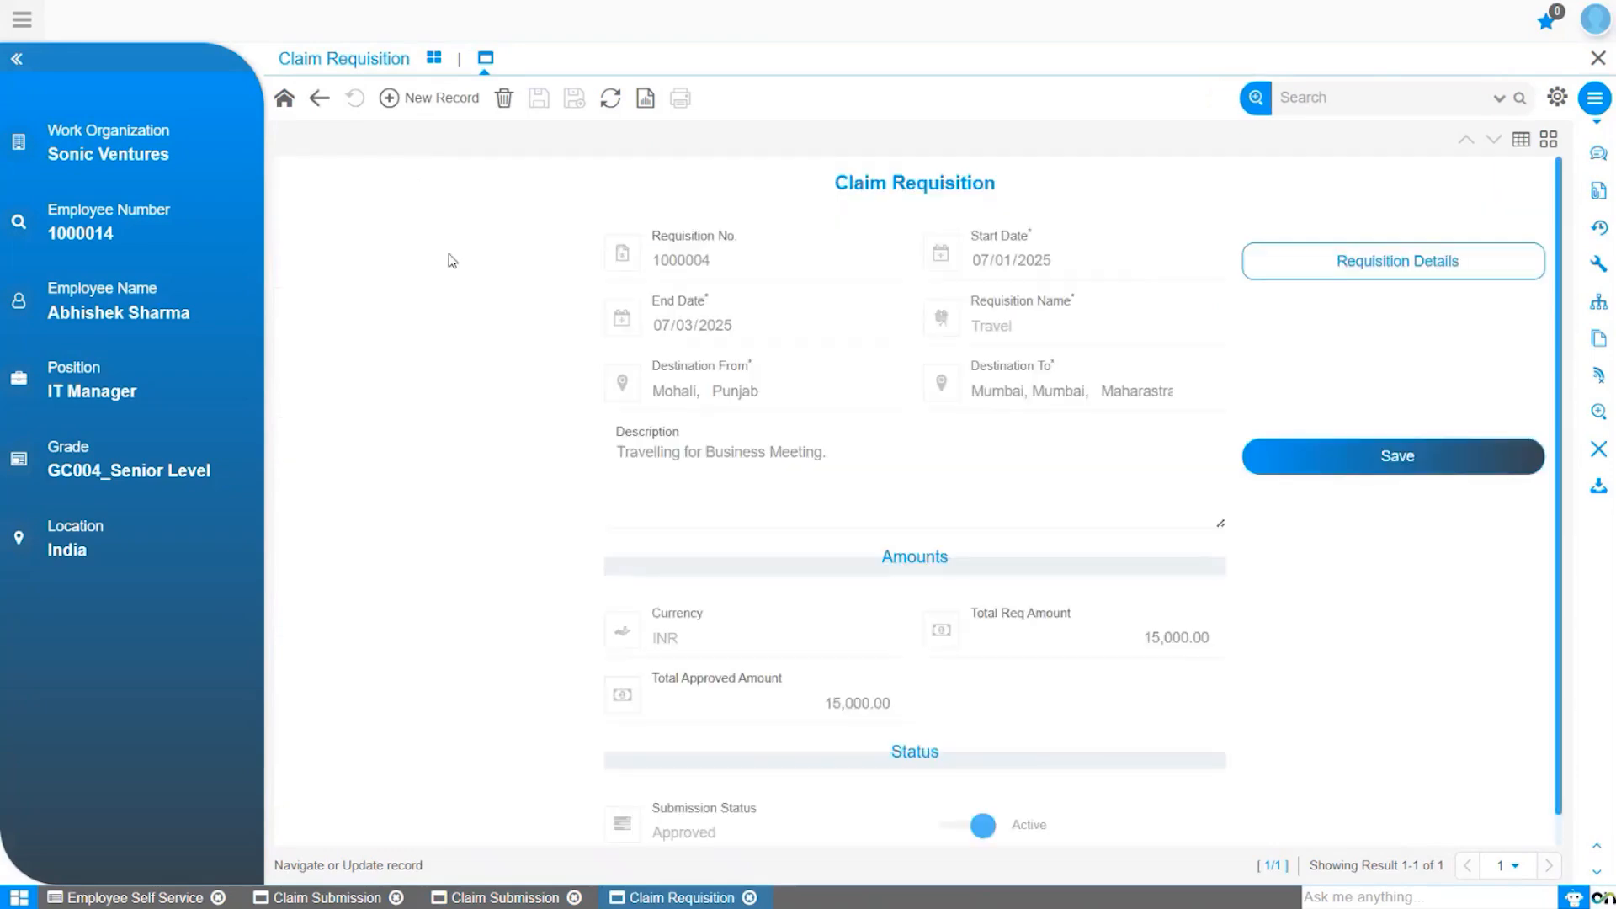
pyautogui.click(1362, 270)
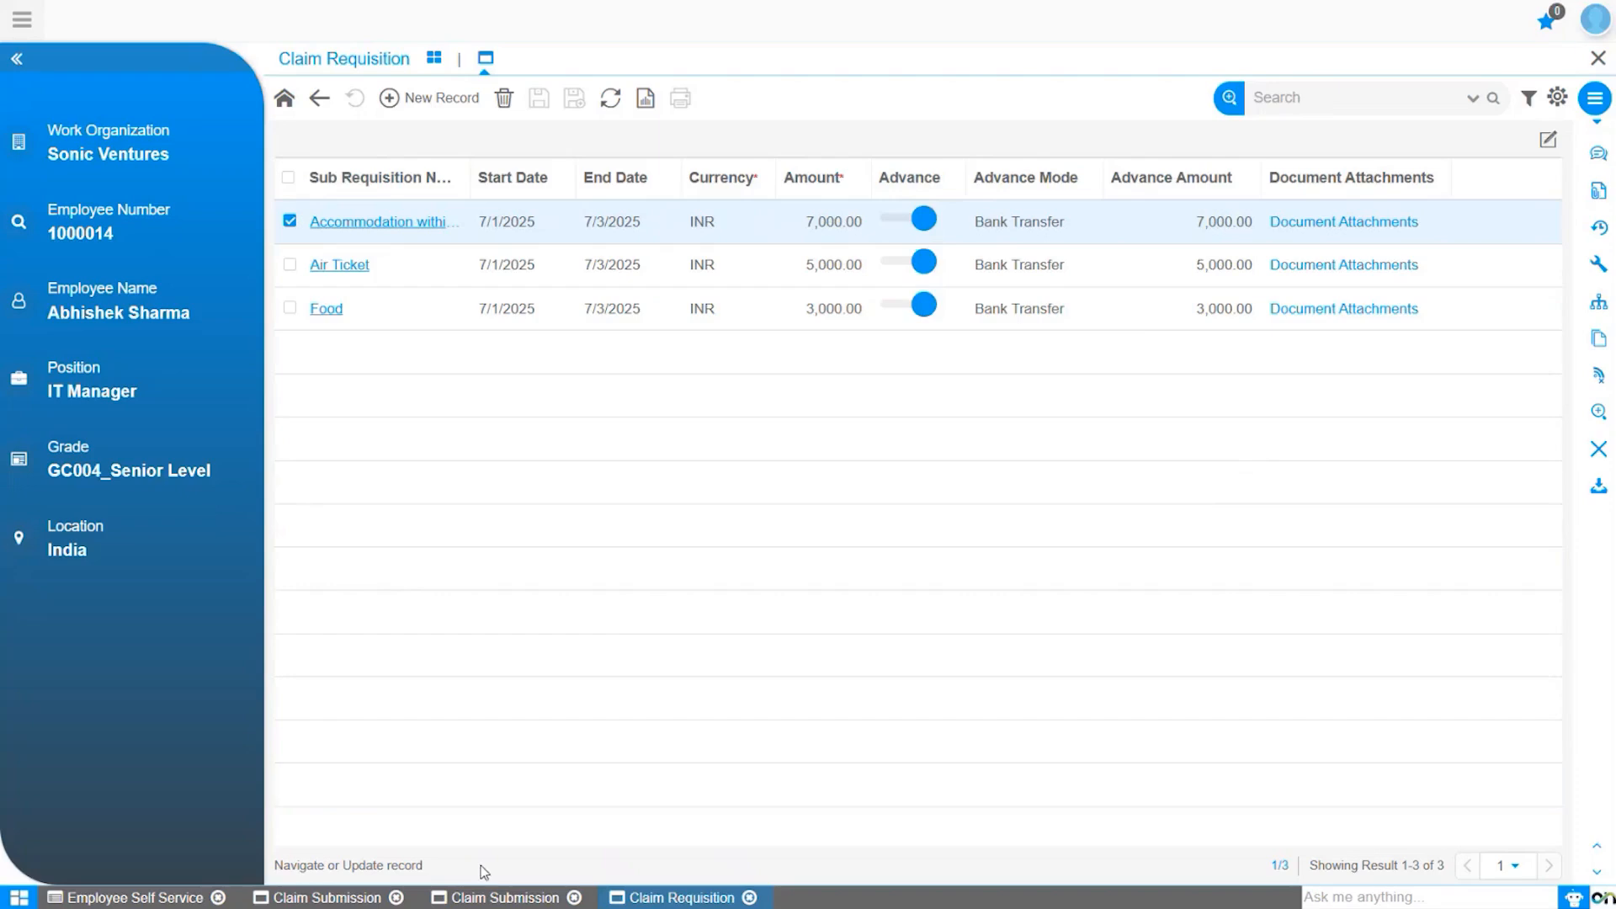
# Step: Return to the claim submission form and review its requisition and amount details
pyautogui.click(502, 899)
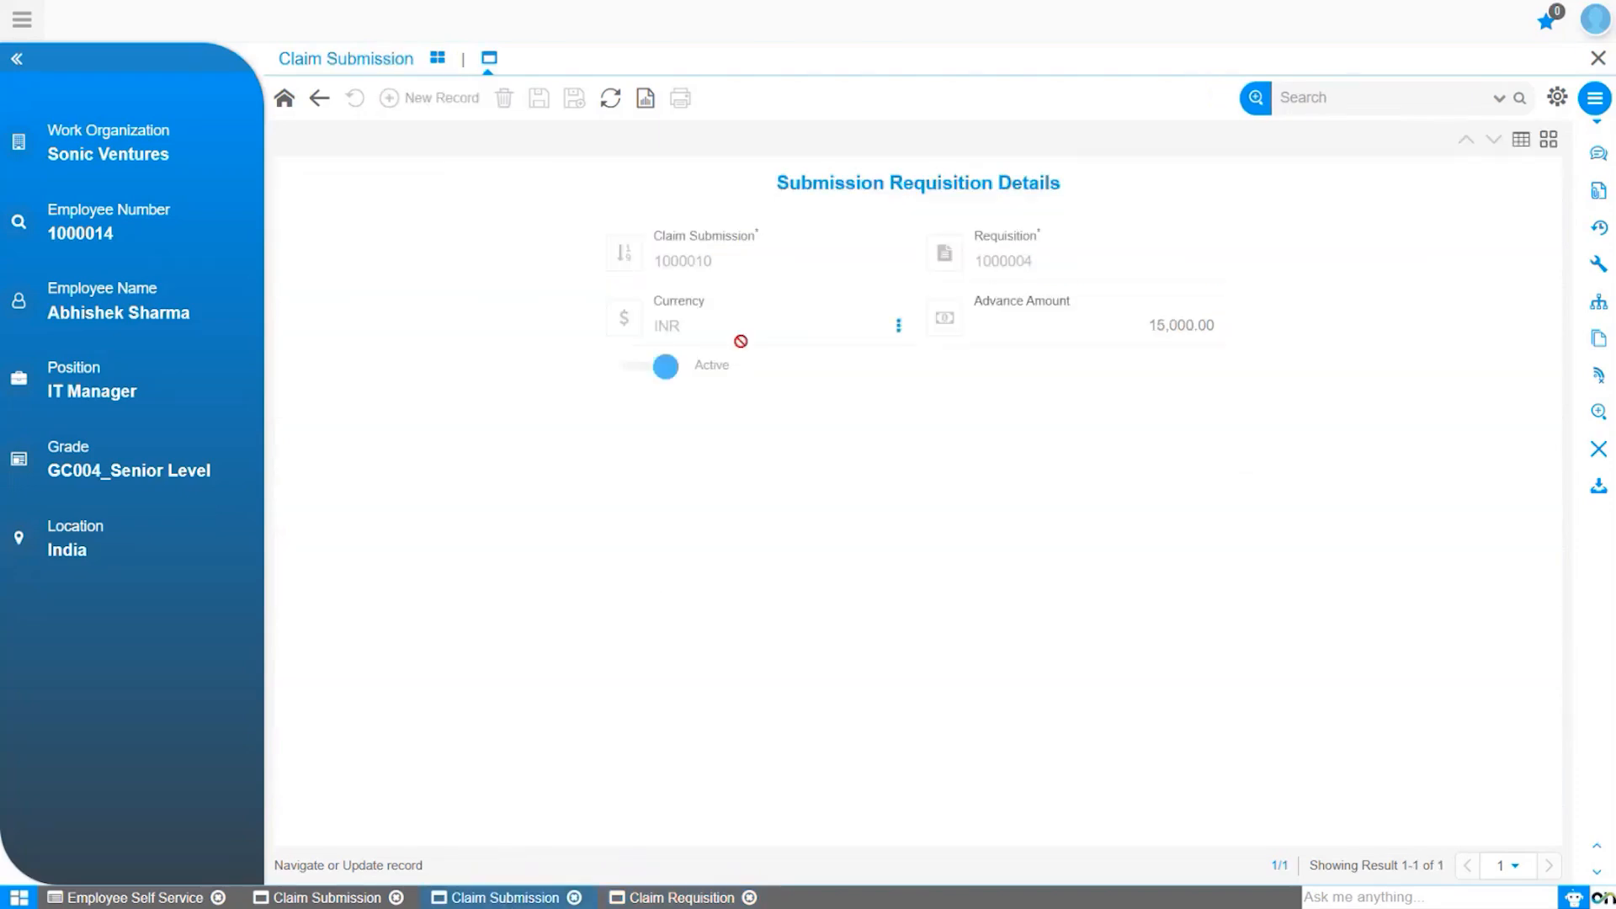
pyautogui.click(325, 100)
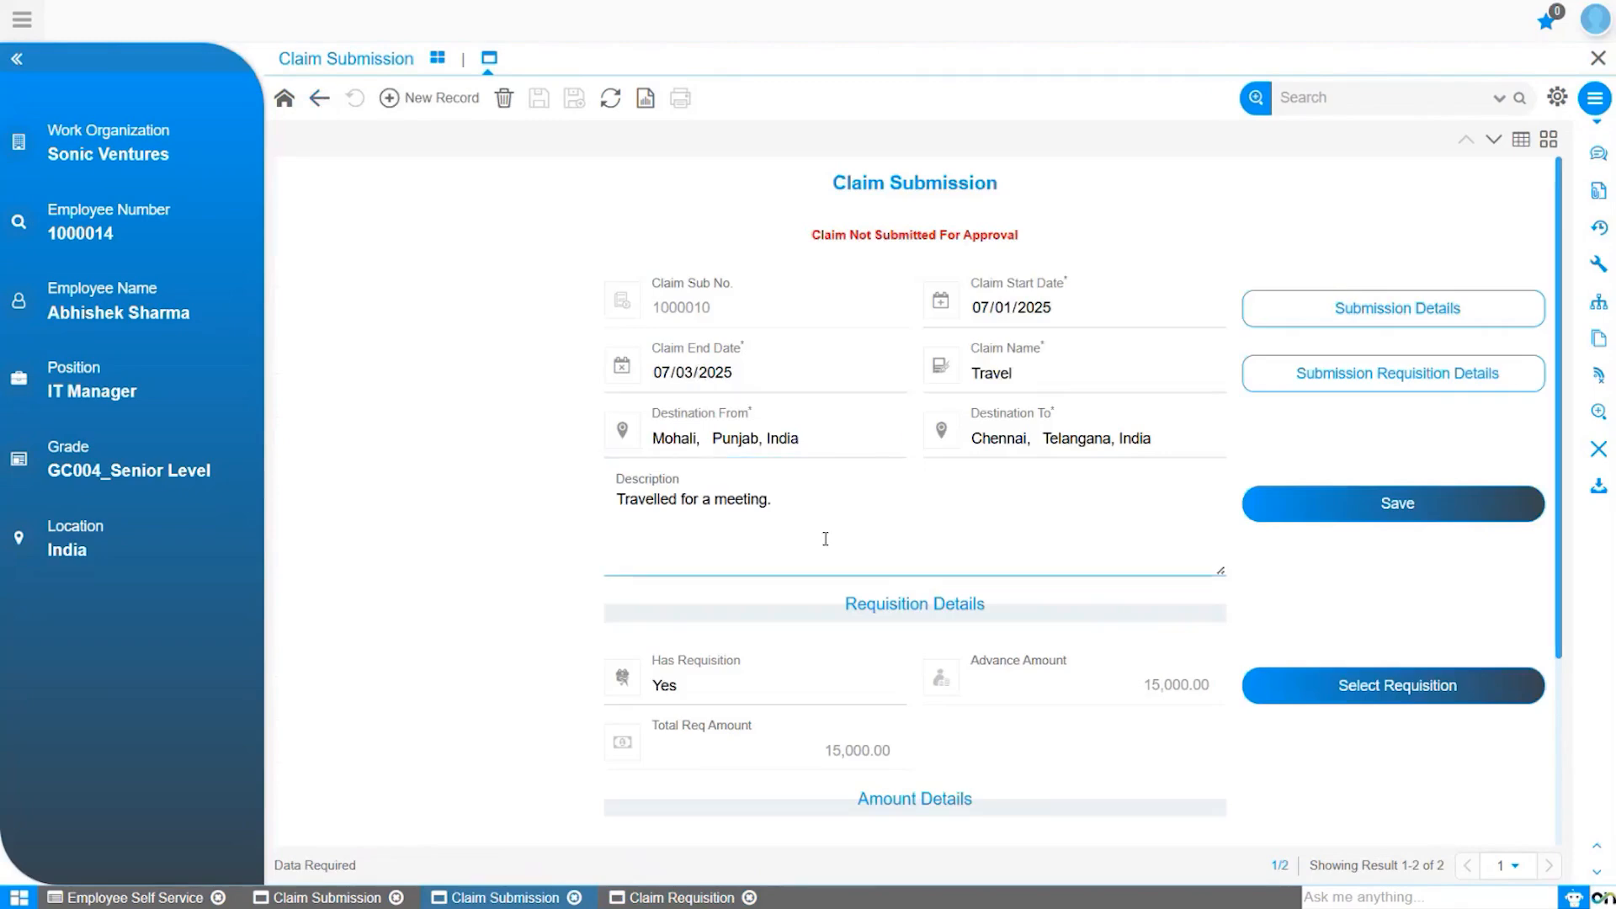
pyautogui.scroll(-1, 882, 623)
pyautogui.scroll(-2, 882, 630)
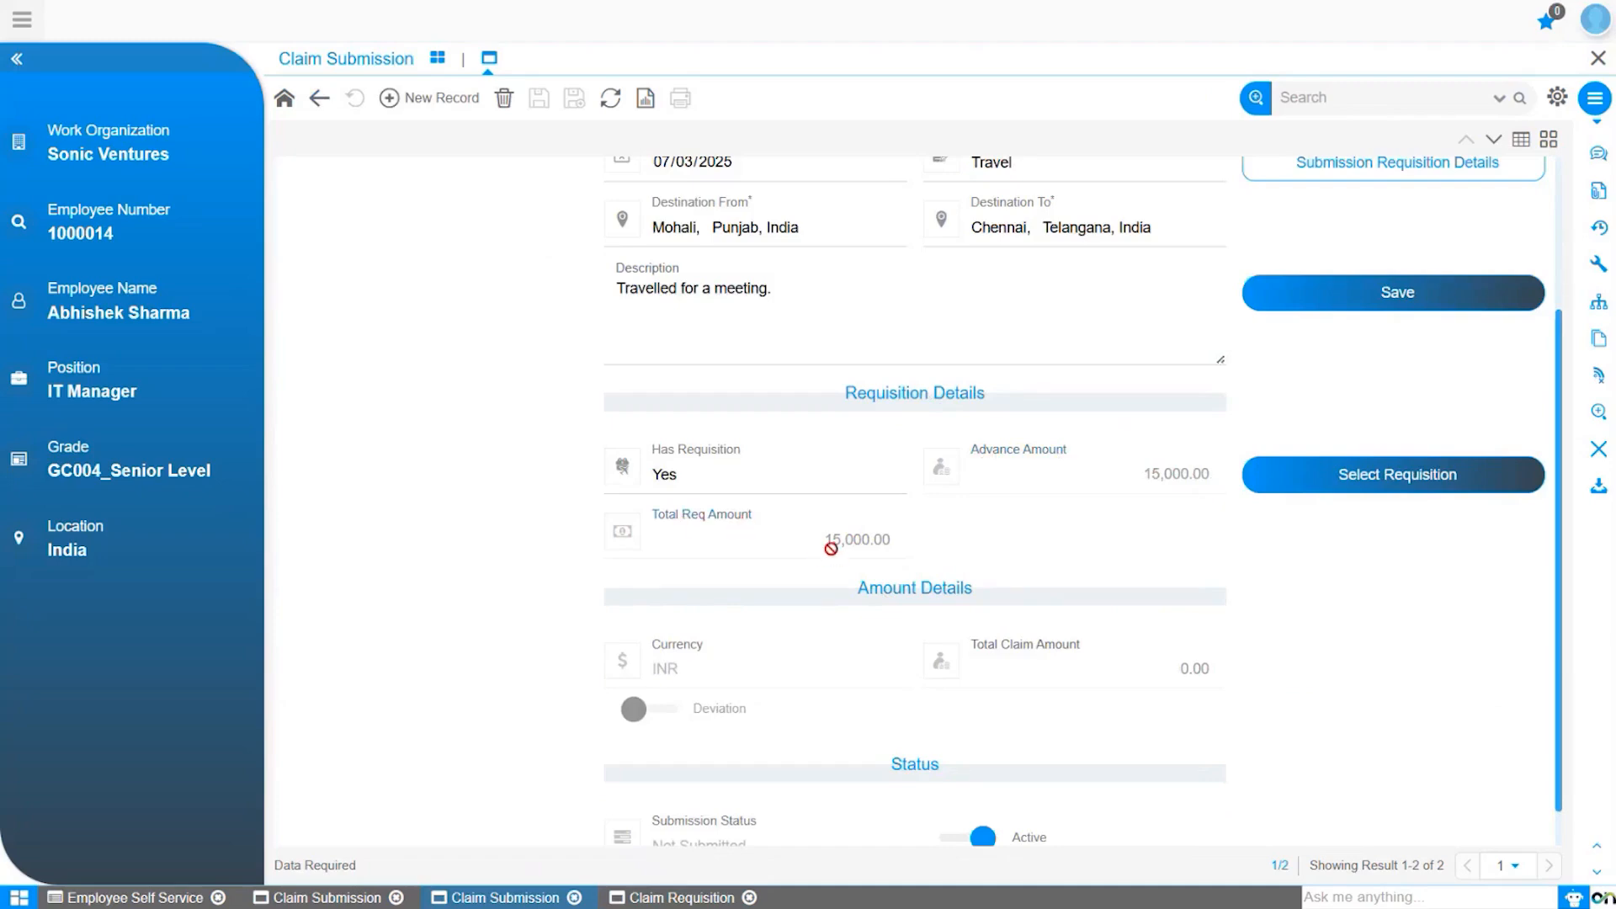
pyautogui.scroll(2, 989, 575)
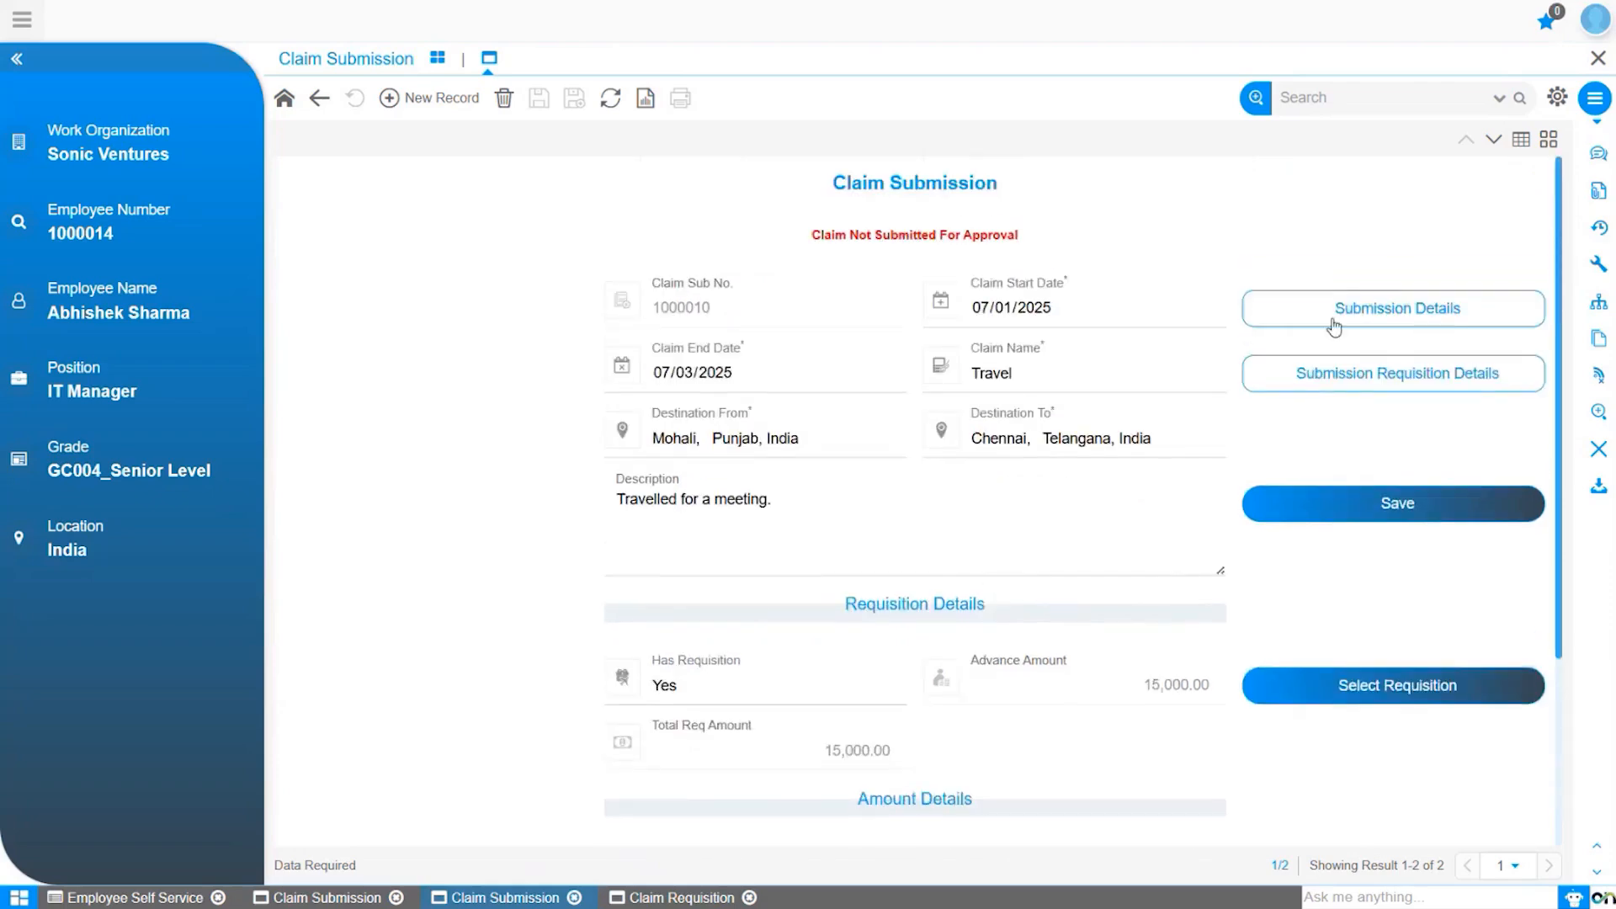
# Step: Start a submission detail line with sub claim name Accommodation within Country and purpose "Stay during Meeting time"
pyautogui.click(1385, 313)
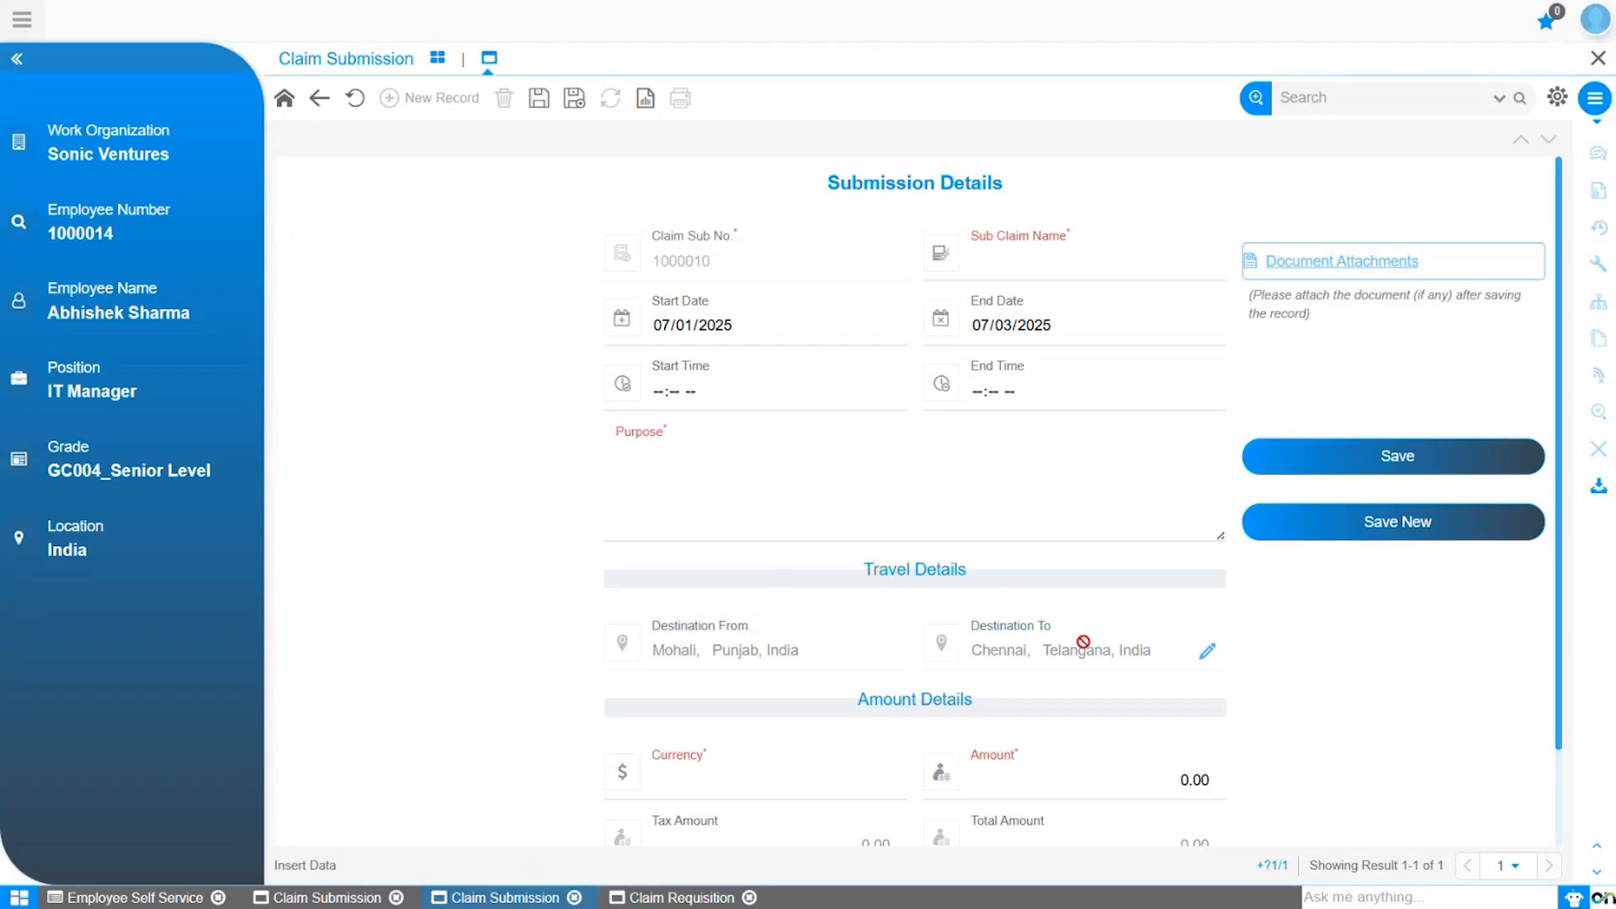
pyautogui.click(1008, 268)
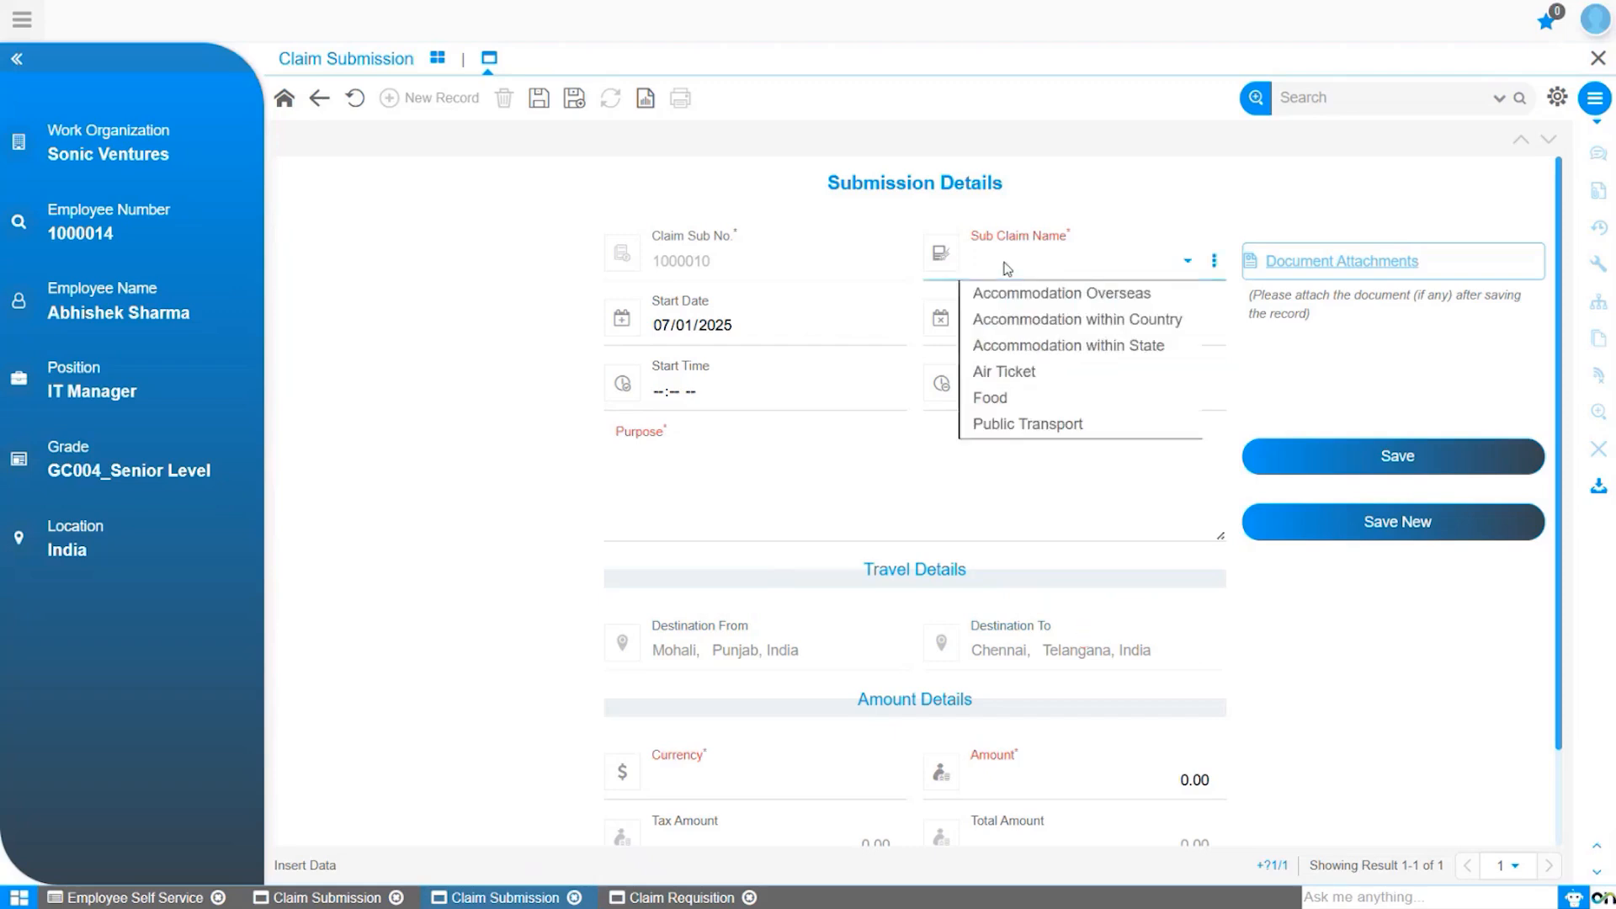
pyautogui.click(1014, 318)
pyautogui.click(690, 476)
pyautogui.write('S')
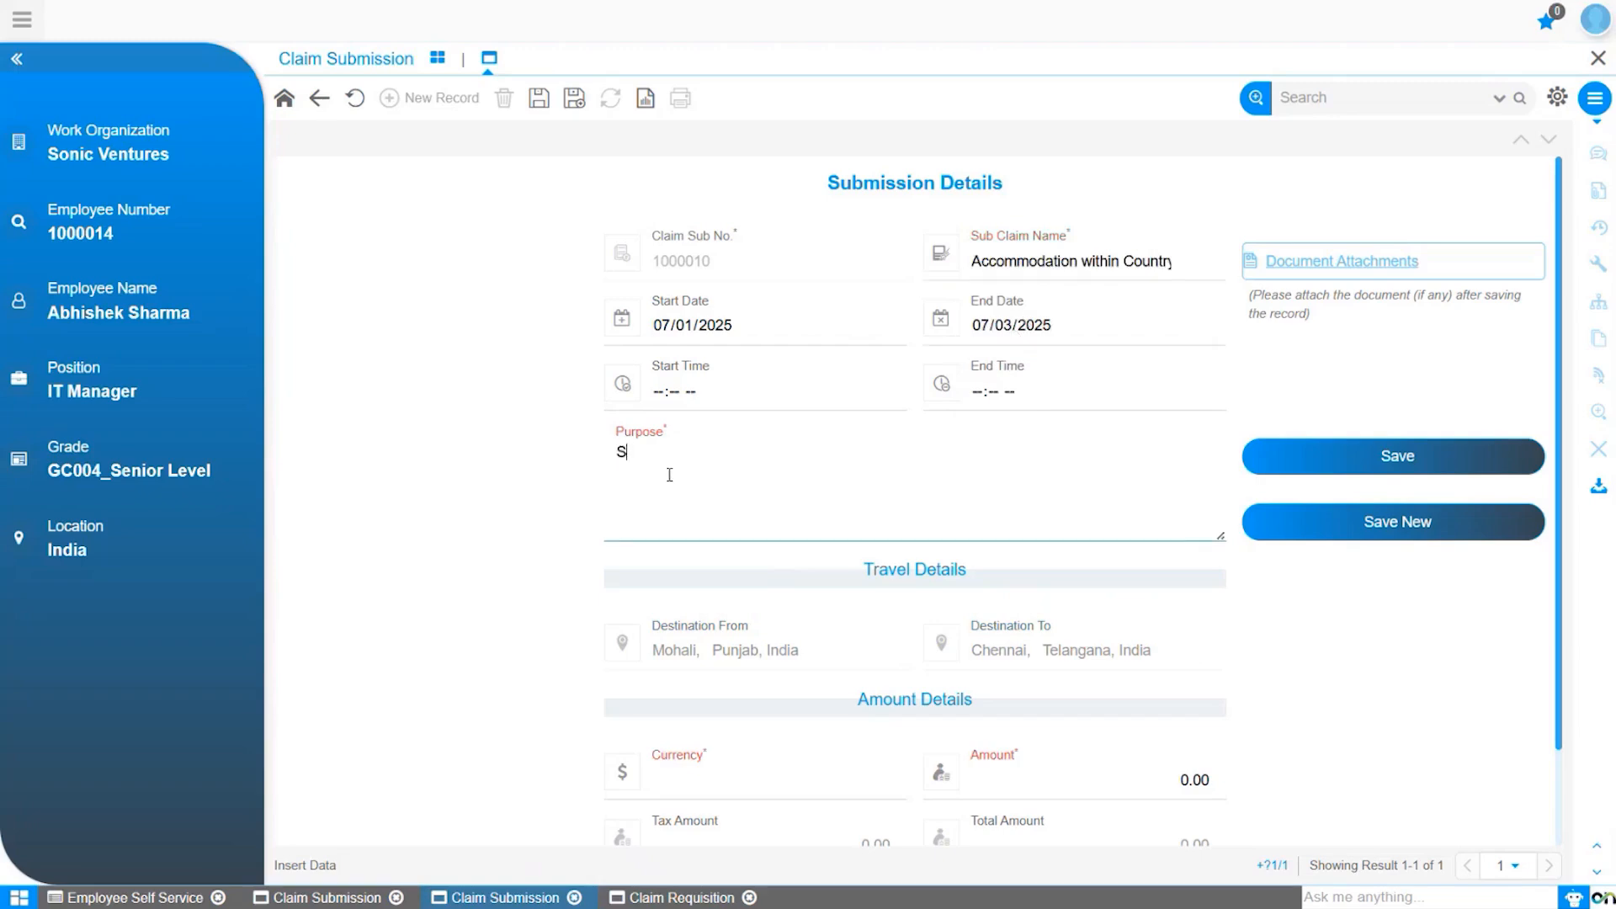
pyautogui.write('tay during Meeting time')
# Step: Set the accommodation line's currency to INR and its amount to 7,000.00
pyautogui.scroll(-1, 770, 642)
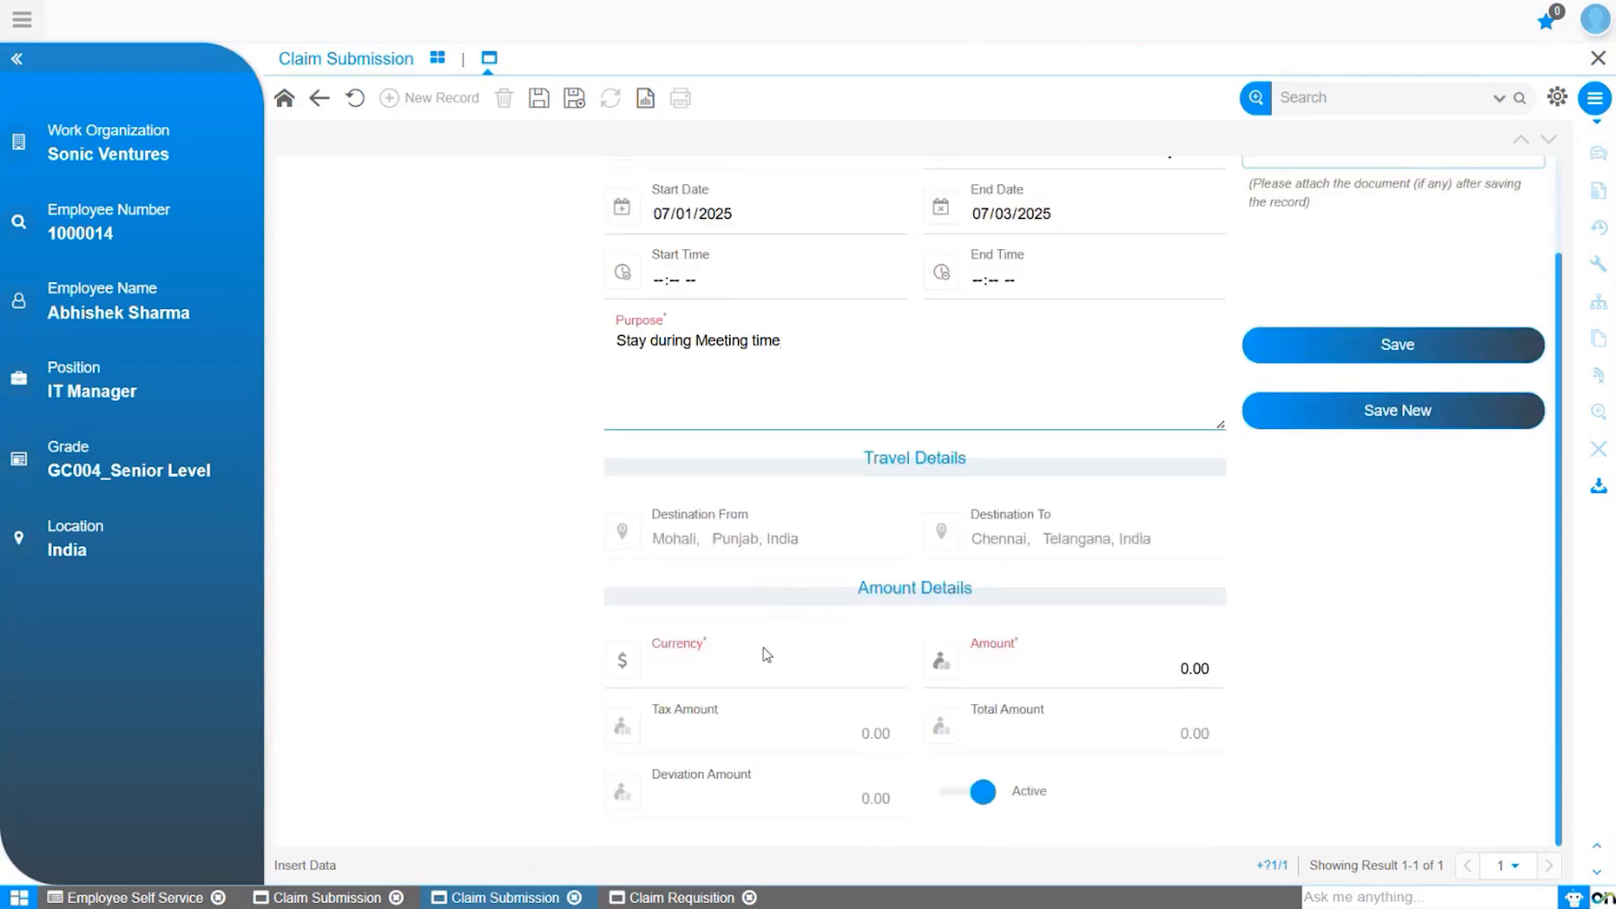
pyautogui.click(757, 675)
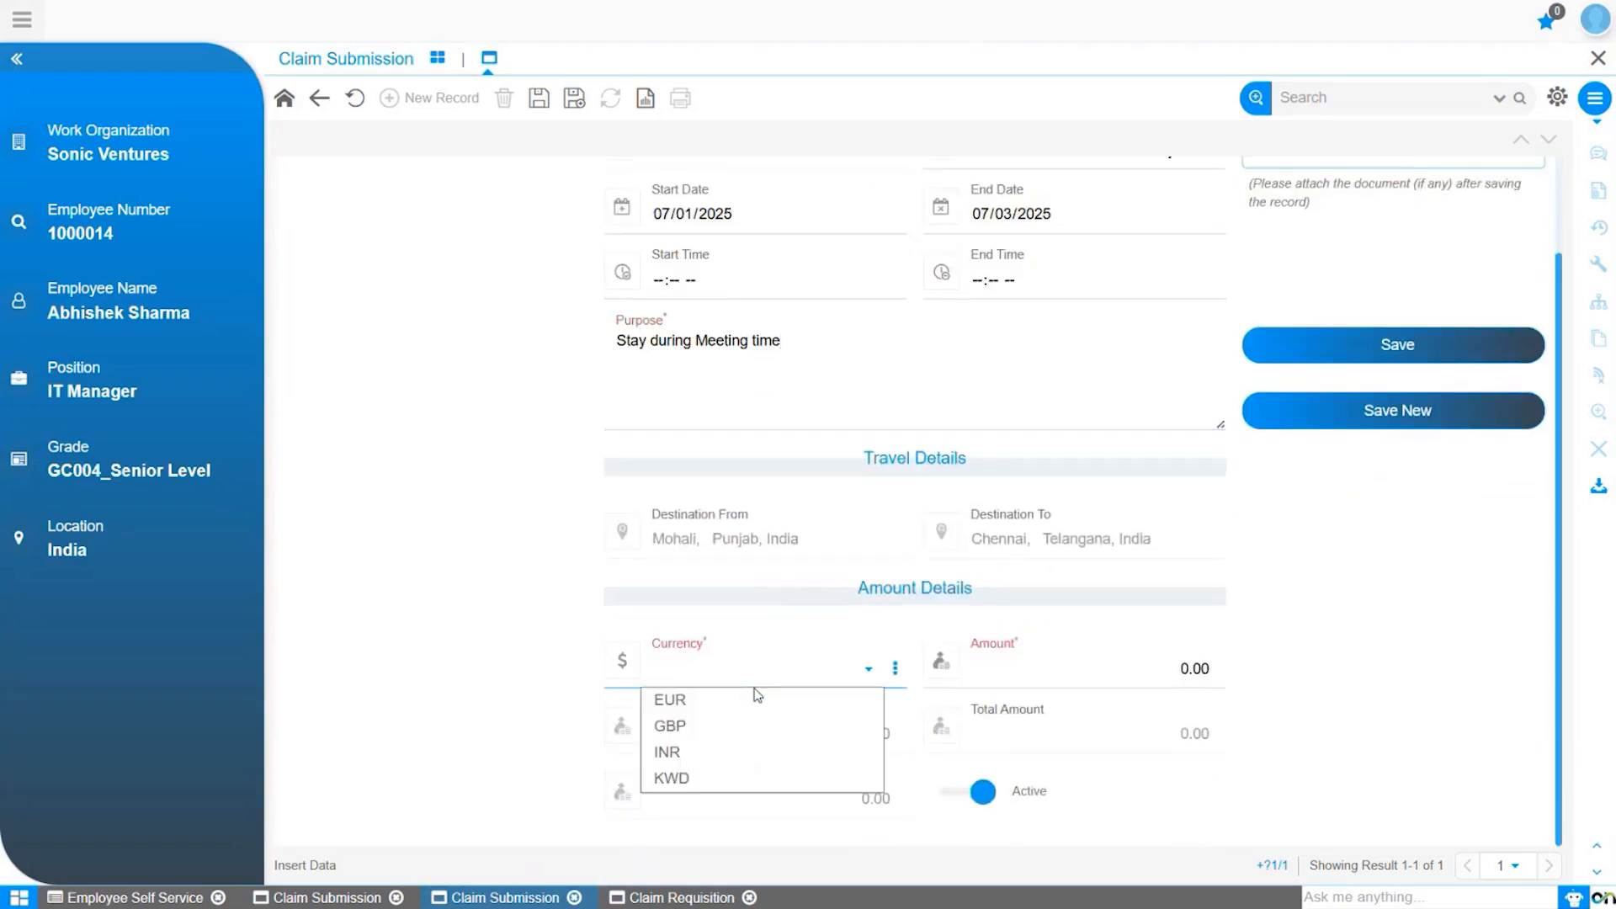
pyautogui.click(742, 748)
pyautogui.click(1107, 665)
pyautogui.write('70')
pyautogui.press('Tab')
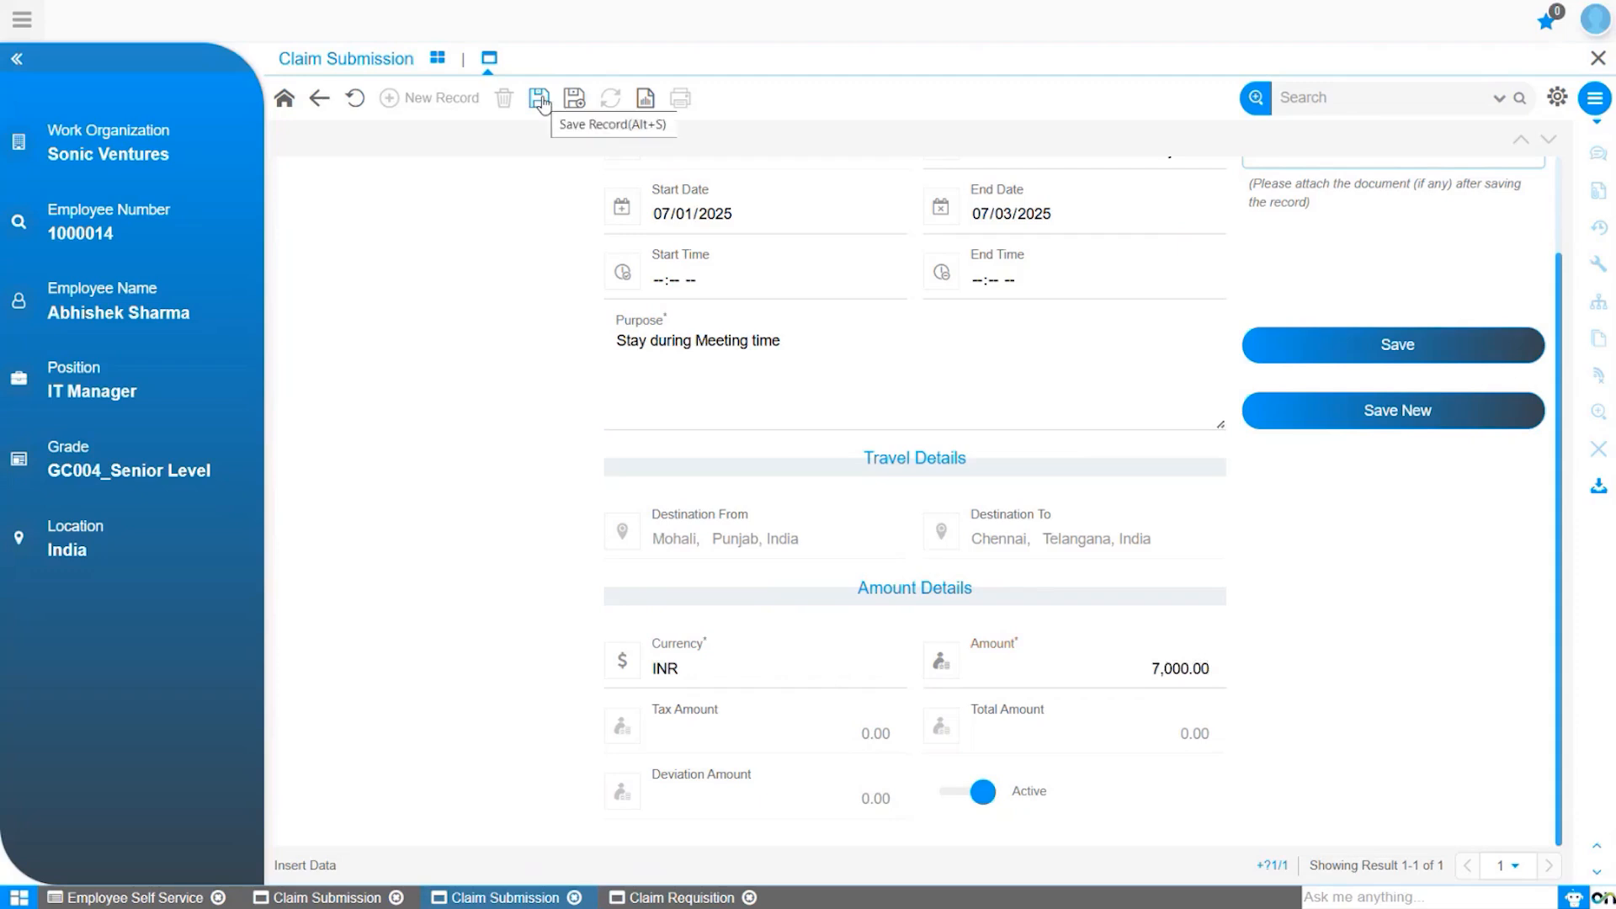
# Step: Save the accommodation line and start an Air Ticket line with purpose "Air ticket purchase for travelling." and ticket class Economy
pyautogui.click(1445, 360)
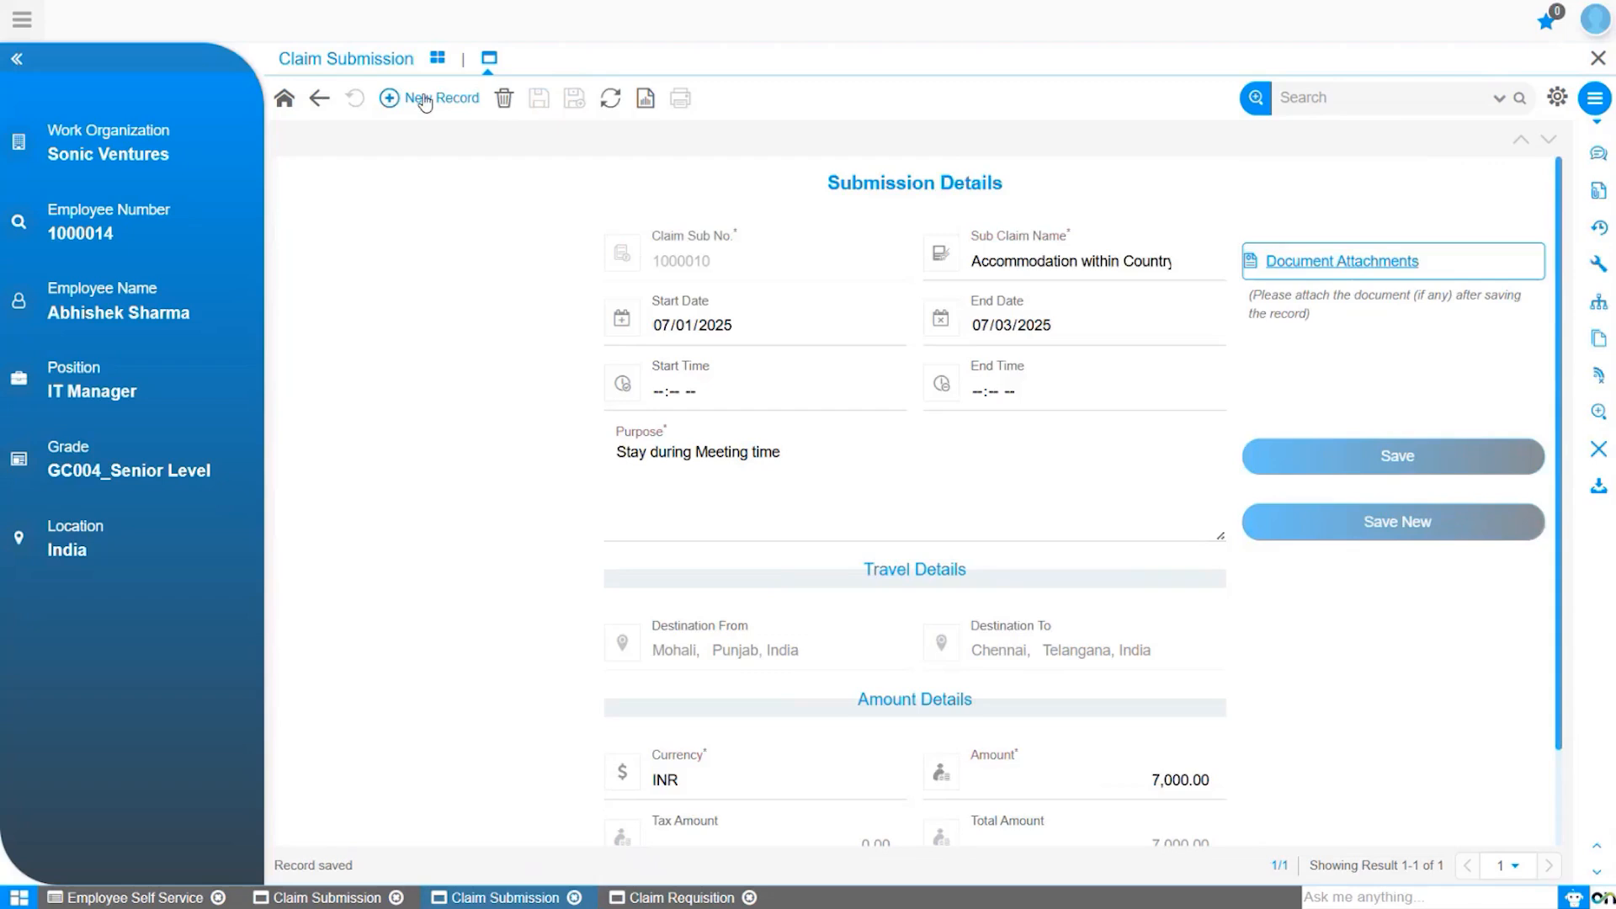
pyautogui.click(425, 101)
pyautogui.click(1068, 262)
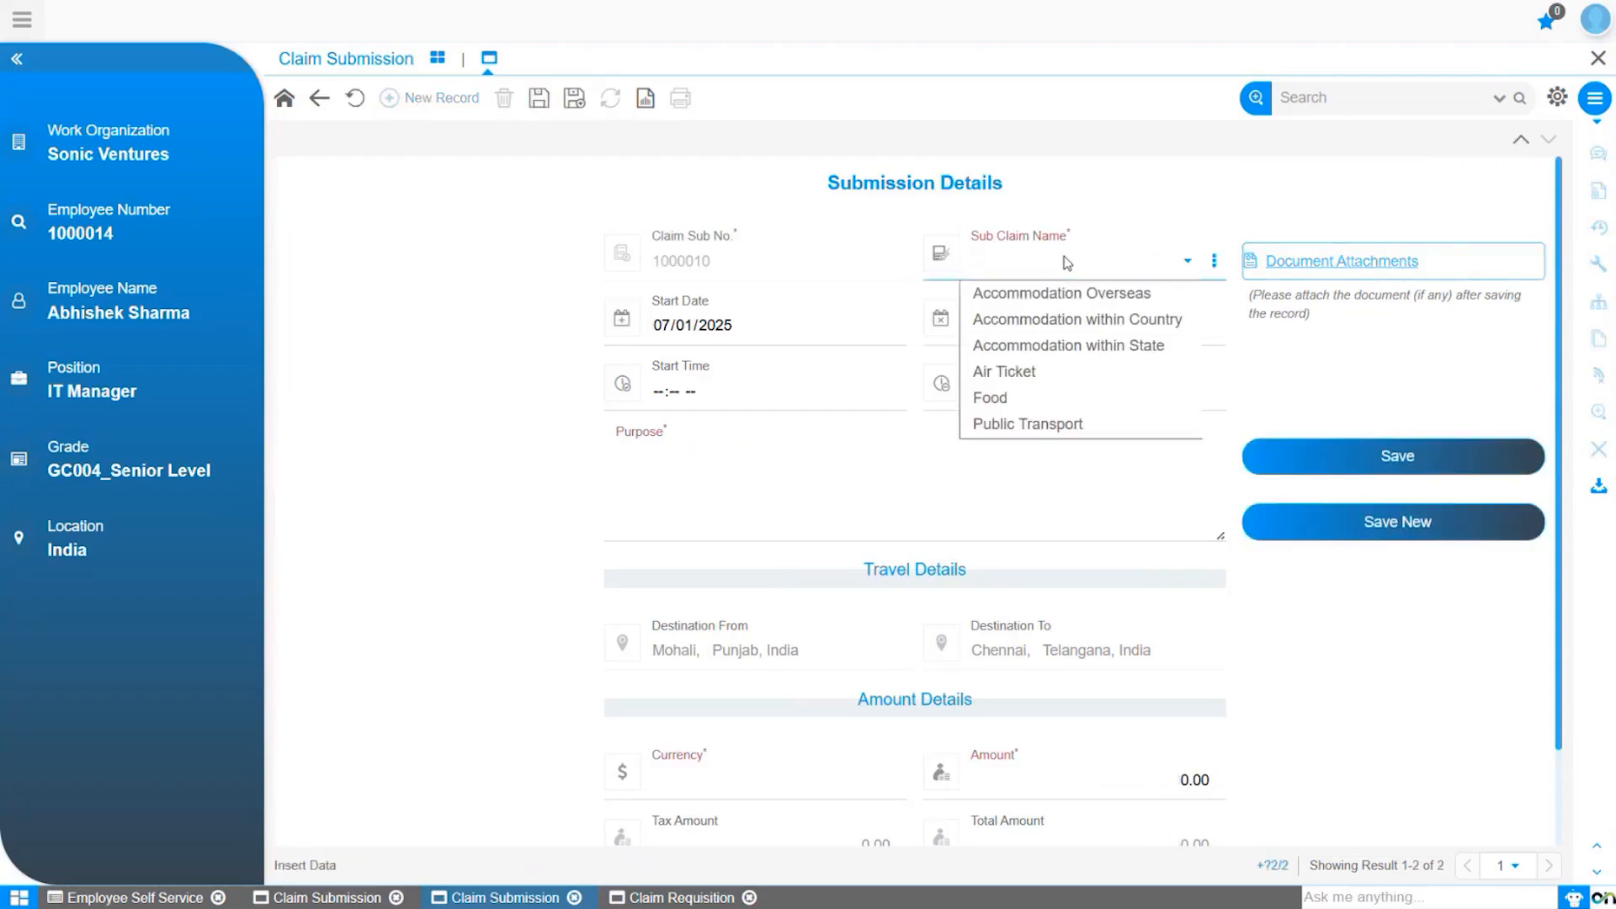
pyautogui.click(1028, 371)
pyautogui.click(666, 489)
pyautogui.write('Air ticket purchase for travelling.')
pyautogui.click(771, 704)
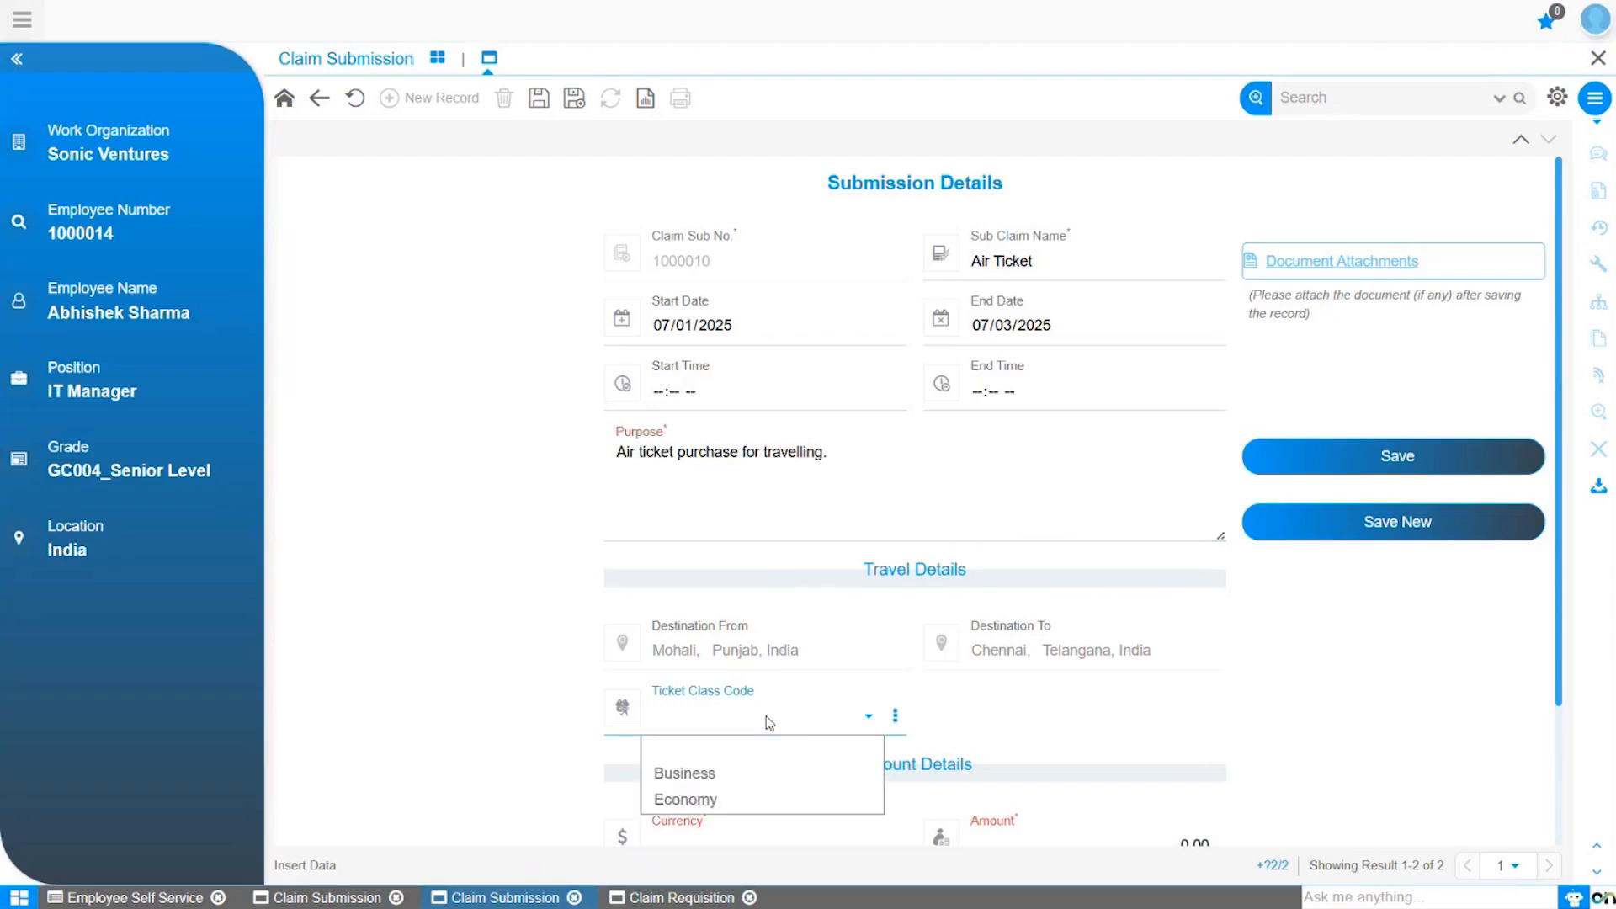
pyautogui.click(752, 798)
# Step: Set the air ticket line's currency to INR and its amount to 8,000.00, and save the line
pyautogui.scroll(-2, 750, 798)
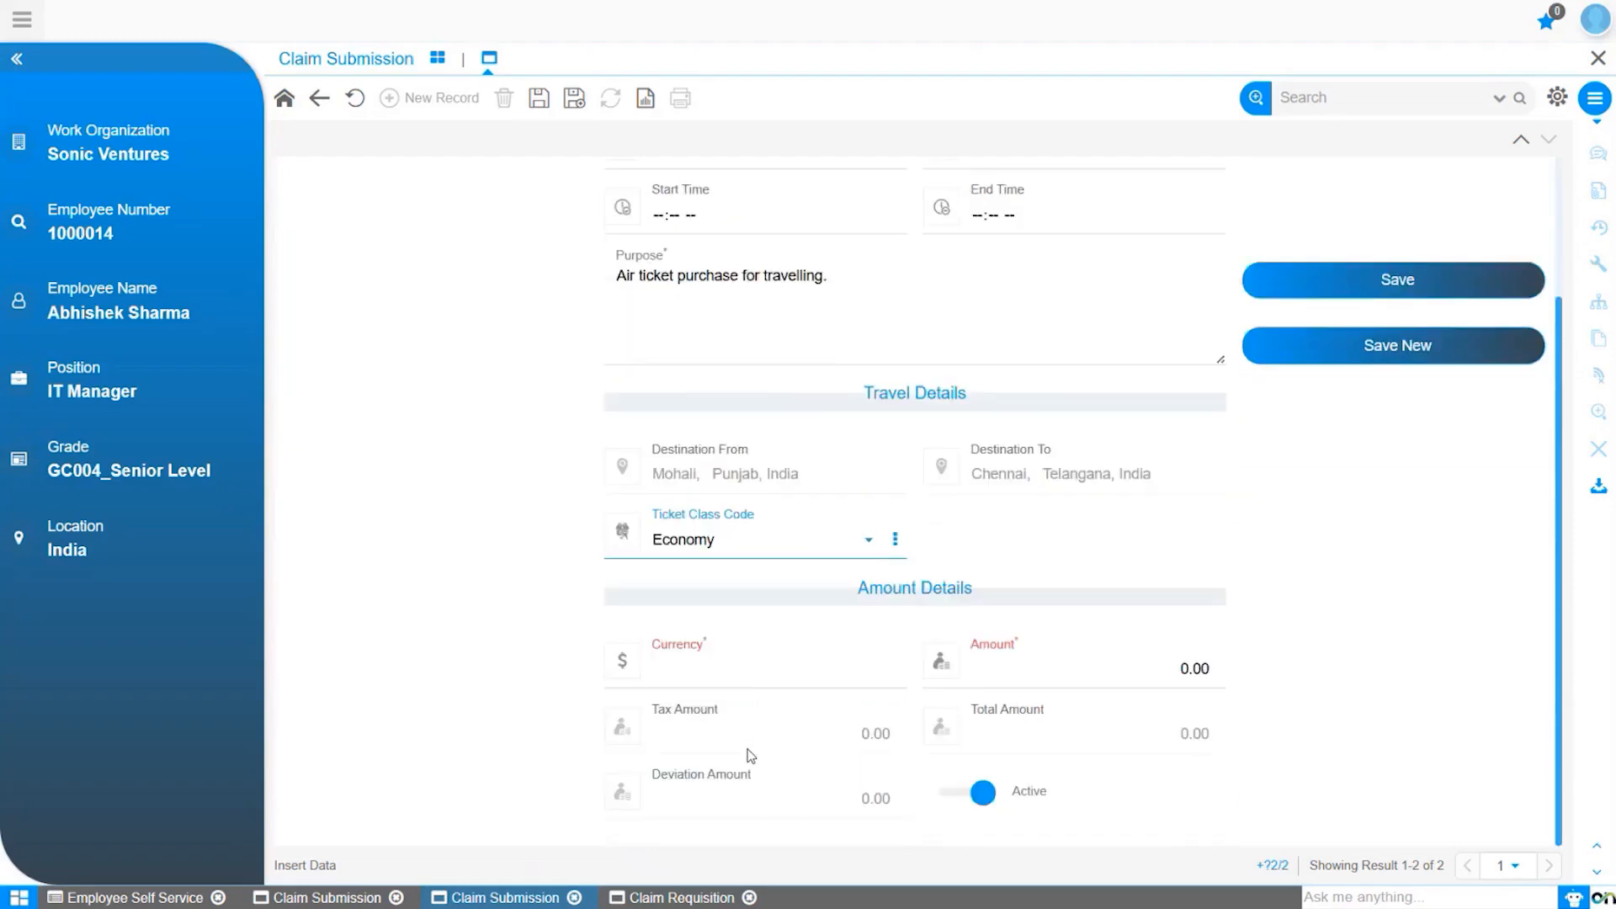
pyautogui.click(735, 683)
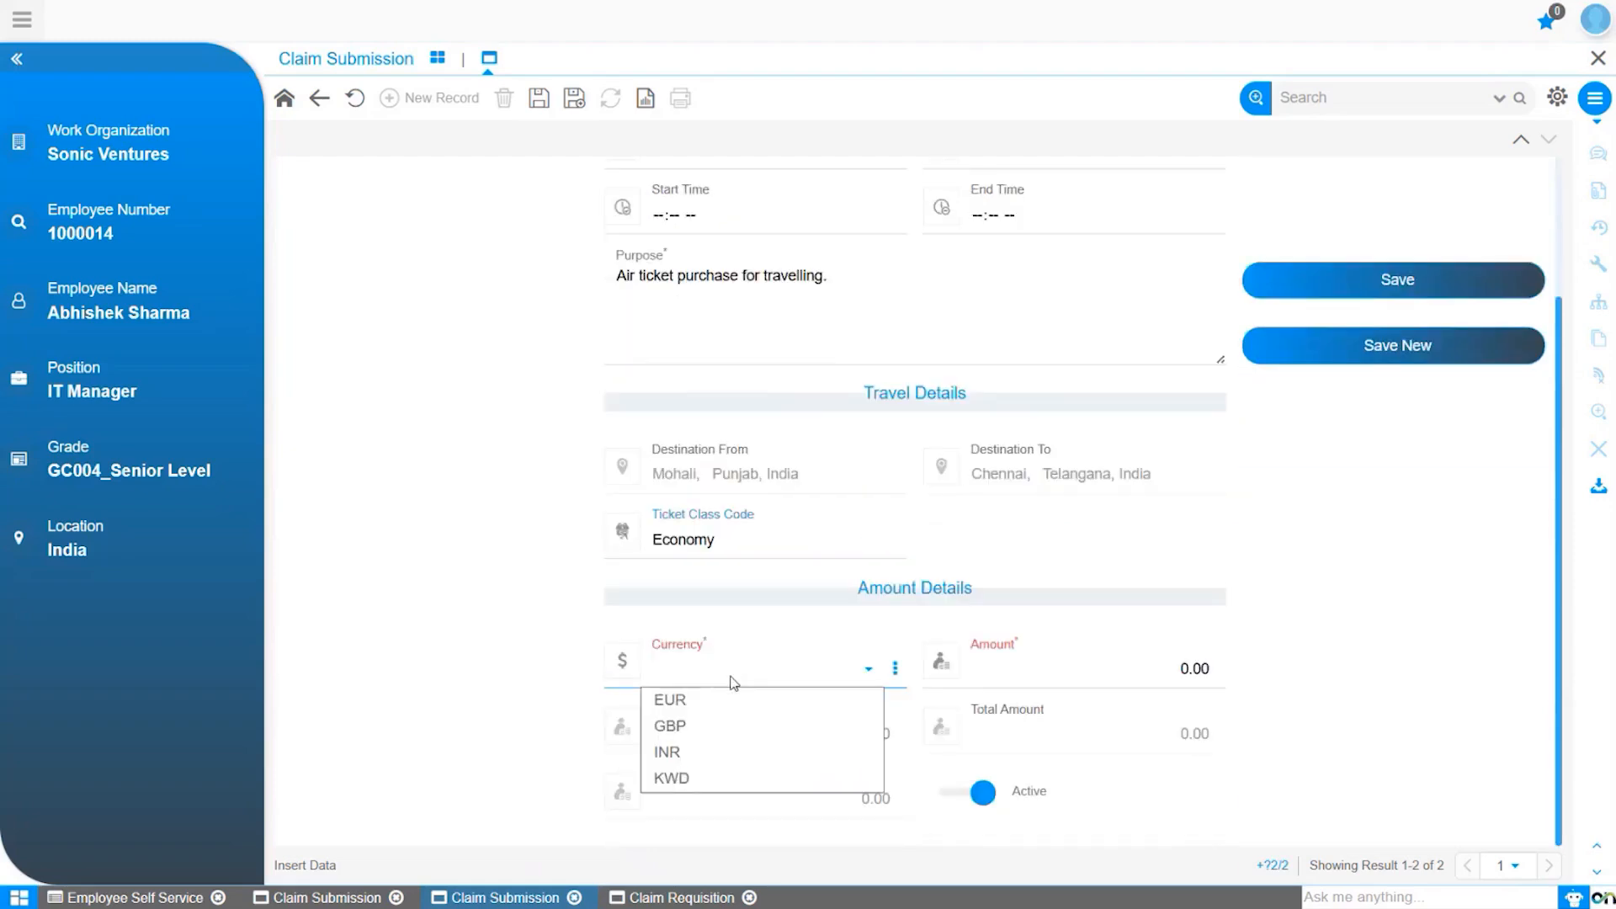
pyautogui.click(727, 752)
pyautogui.click(1093, 679)
pyautogui.write('8000')
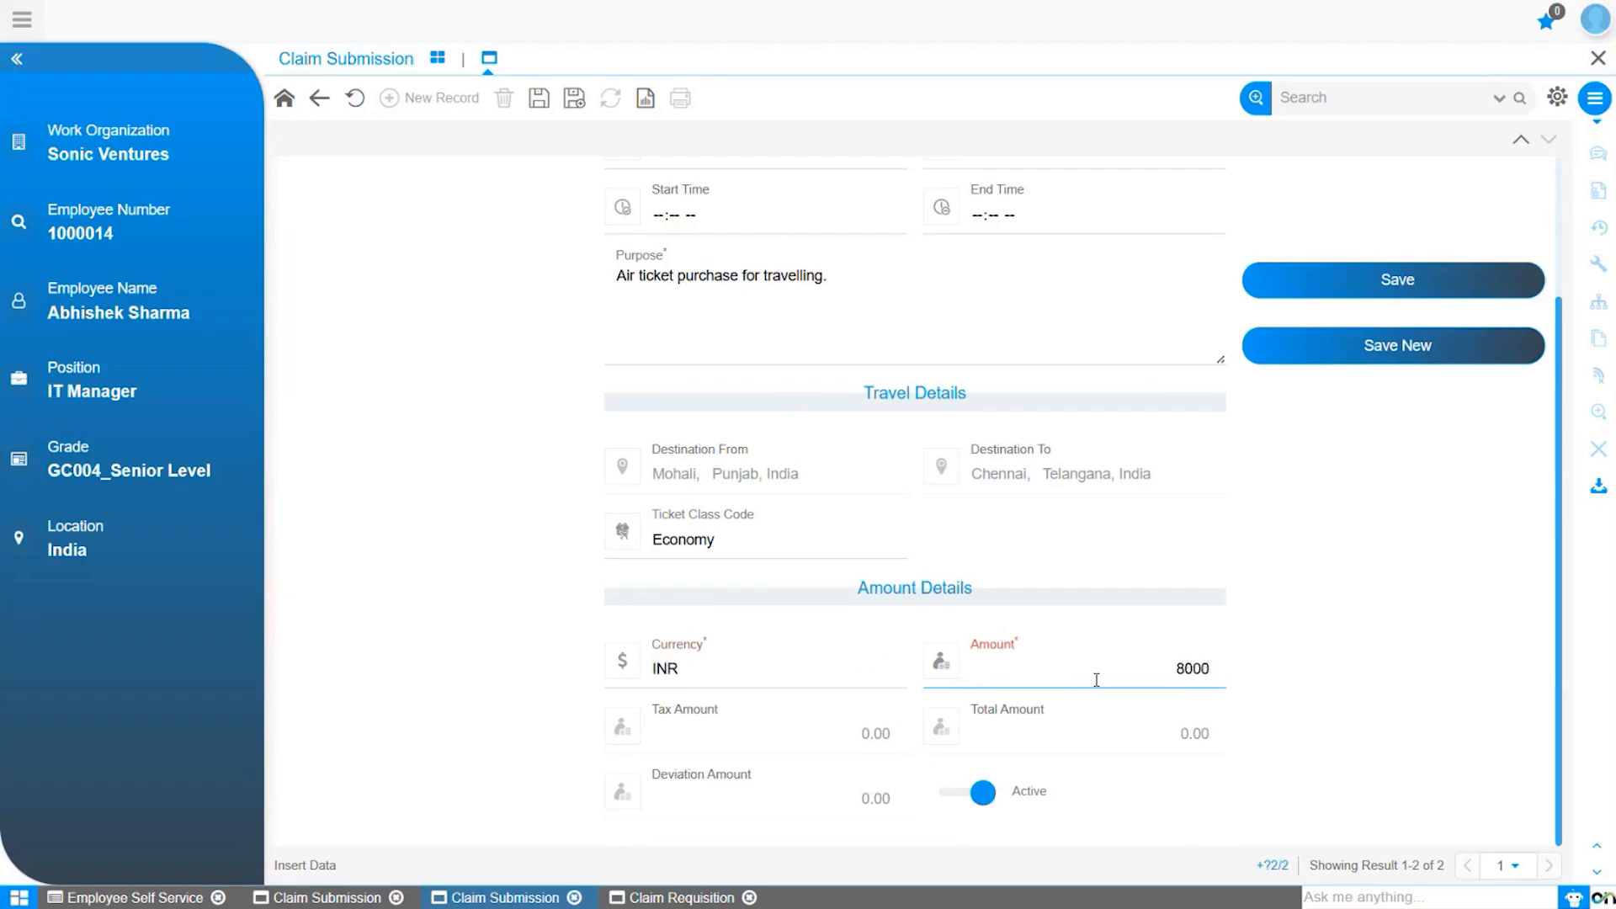
pyautogui.scroll(3, 534, 306)
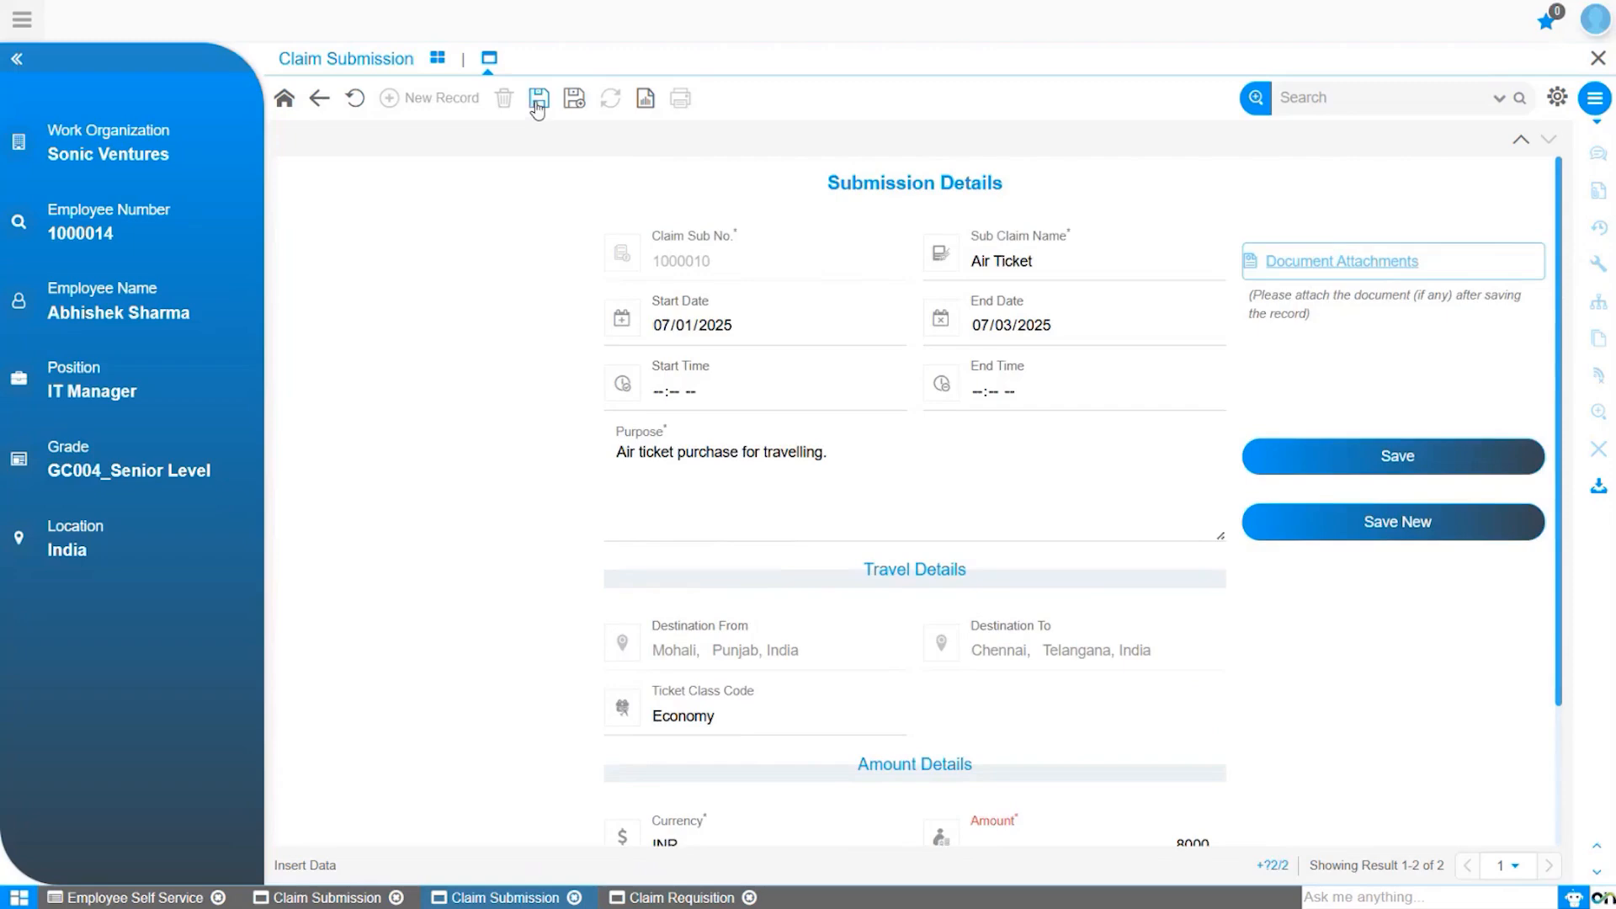
pyautogui.click(536, 100)
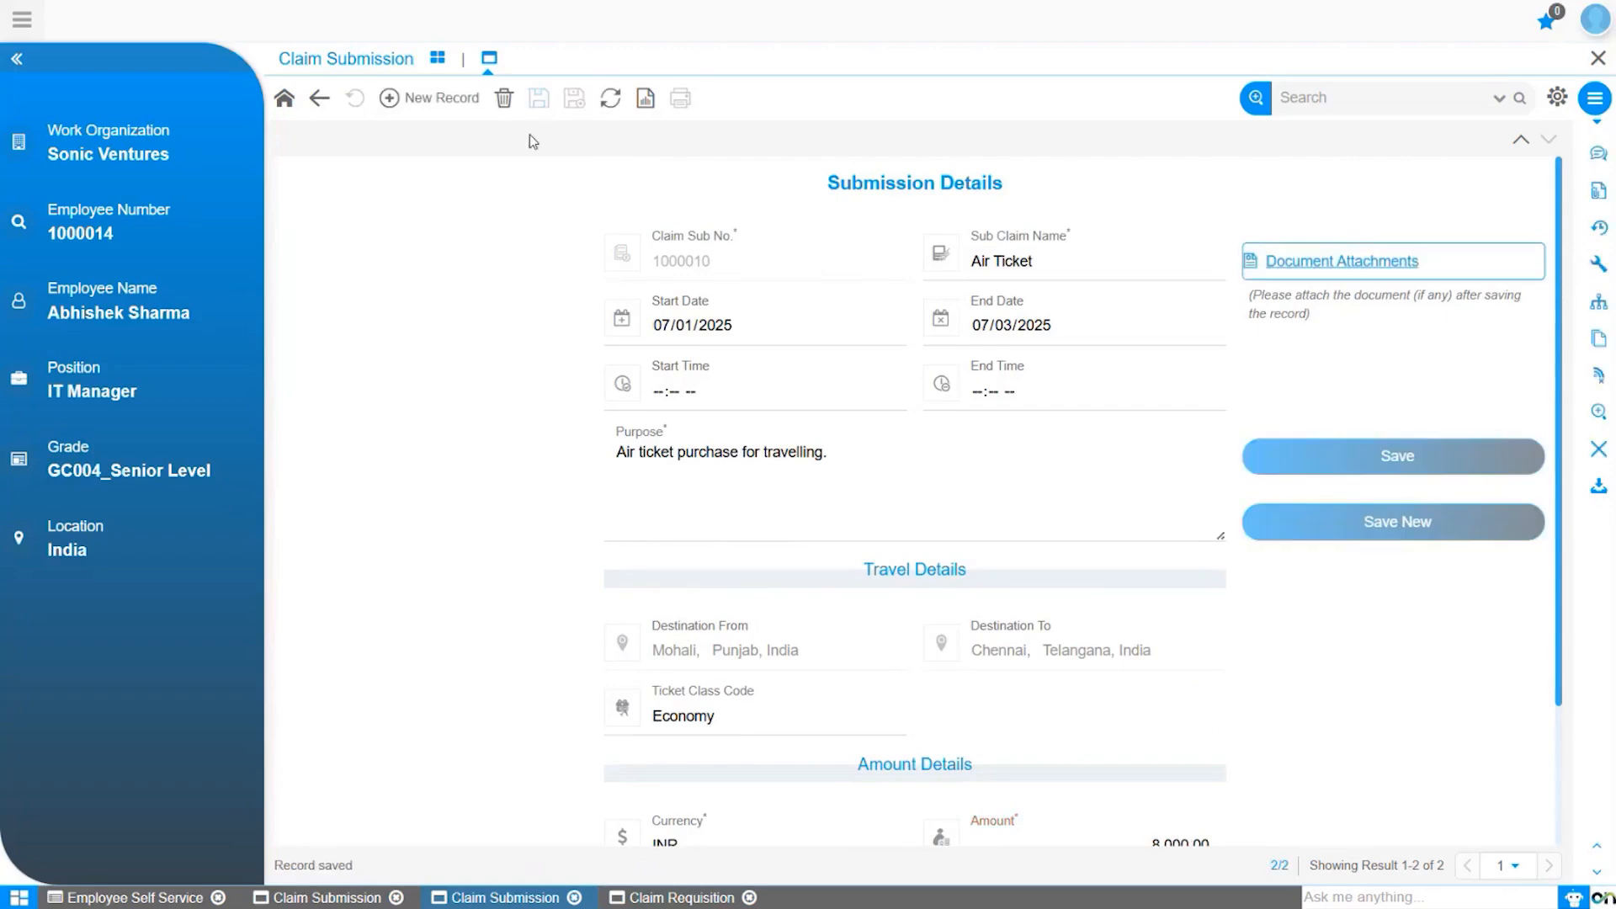
# Step: Start another submission detail line with sub claim name Food and purpose "Food during stay in hotel for meeting."
pyautogui.click(443, 99)
pyautogui.click(1043, 266)
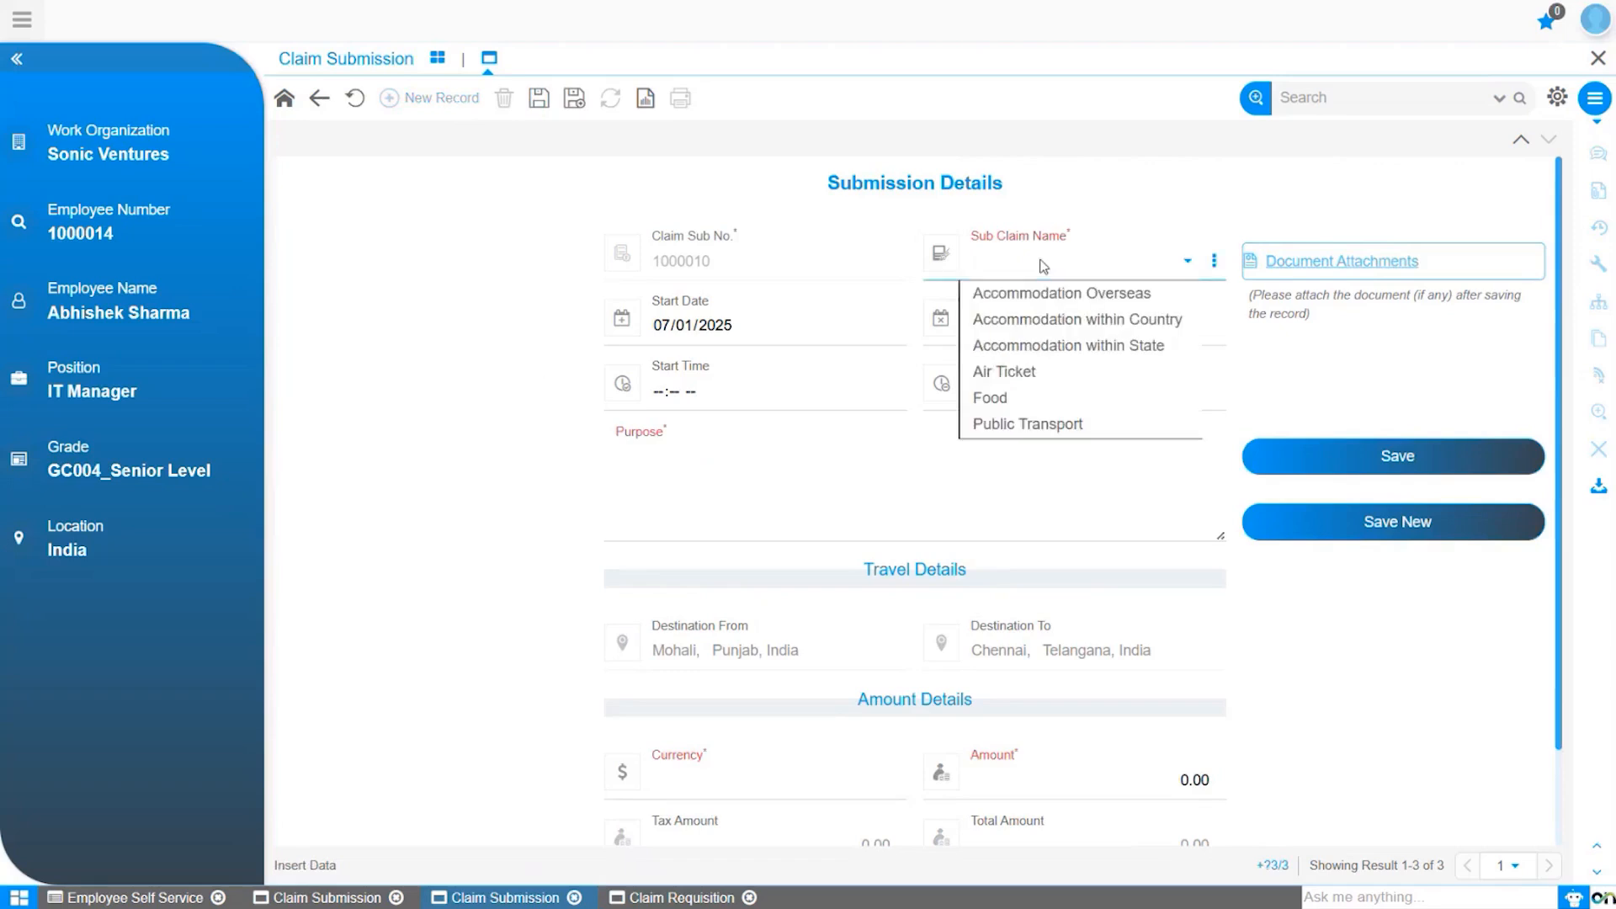
pyautogui.click(1034, 406)
pyautogui.click(660, 484)
pyautogui.write('Food during stay in hotel for meeting.')
# Step: Set the food line's currency to INR and its amount to 3,000.00, and save the line
pyautogui.scroll(-1, 740, 620)
pyautogui.click(731, 685)
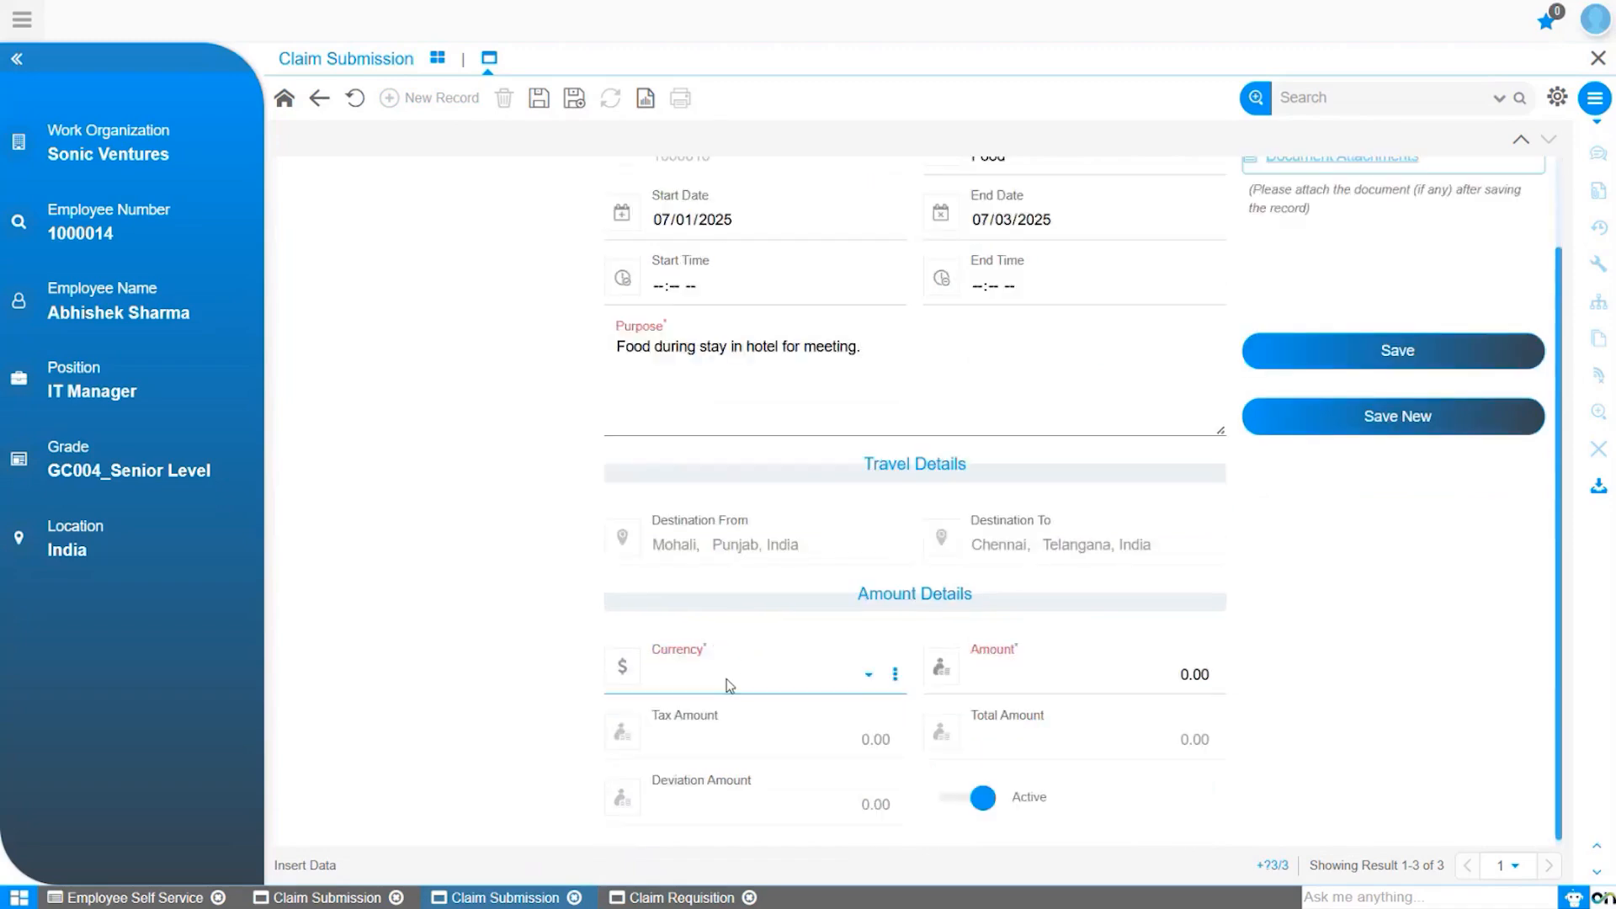
pyautogui.click(715, 760)
pyautogui.click(1097, 688)
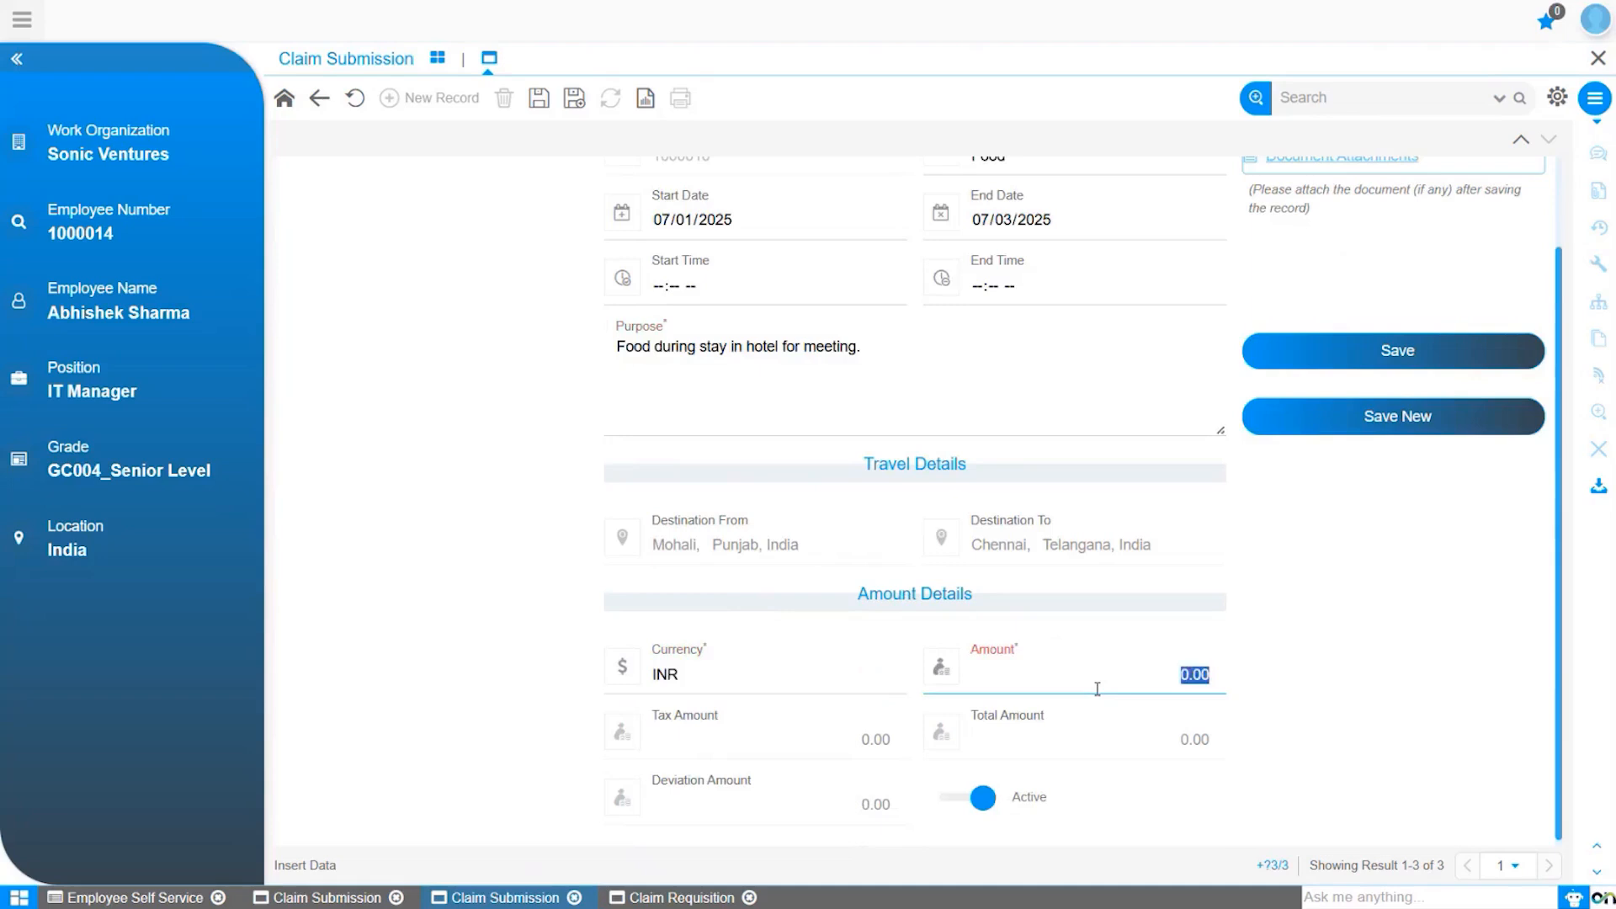
pyautogui.write('3000')
pyautogui.hotkey('ctrl', 's')
pyautogui.scroll(2, 931, 579)
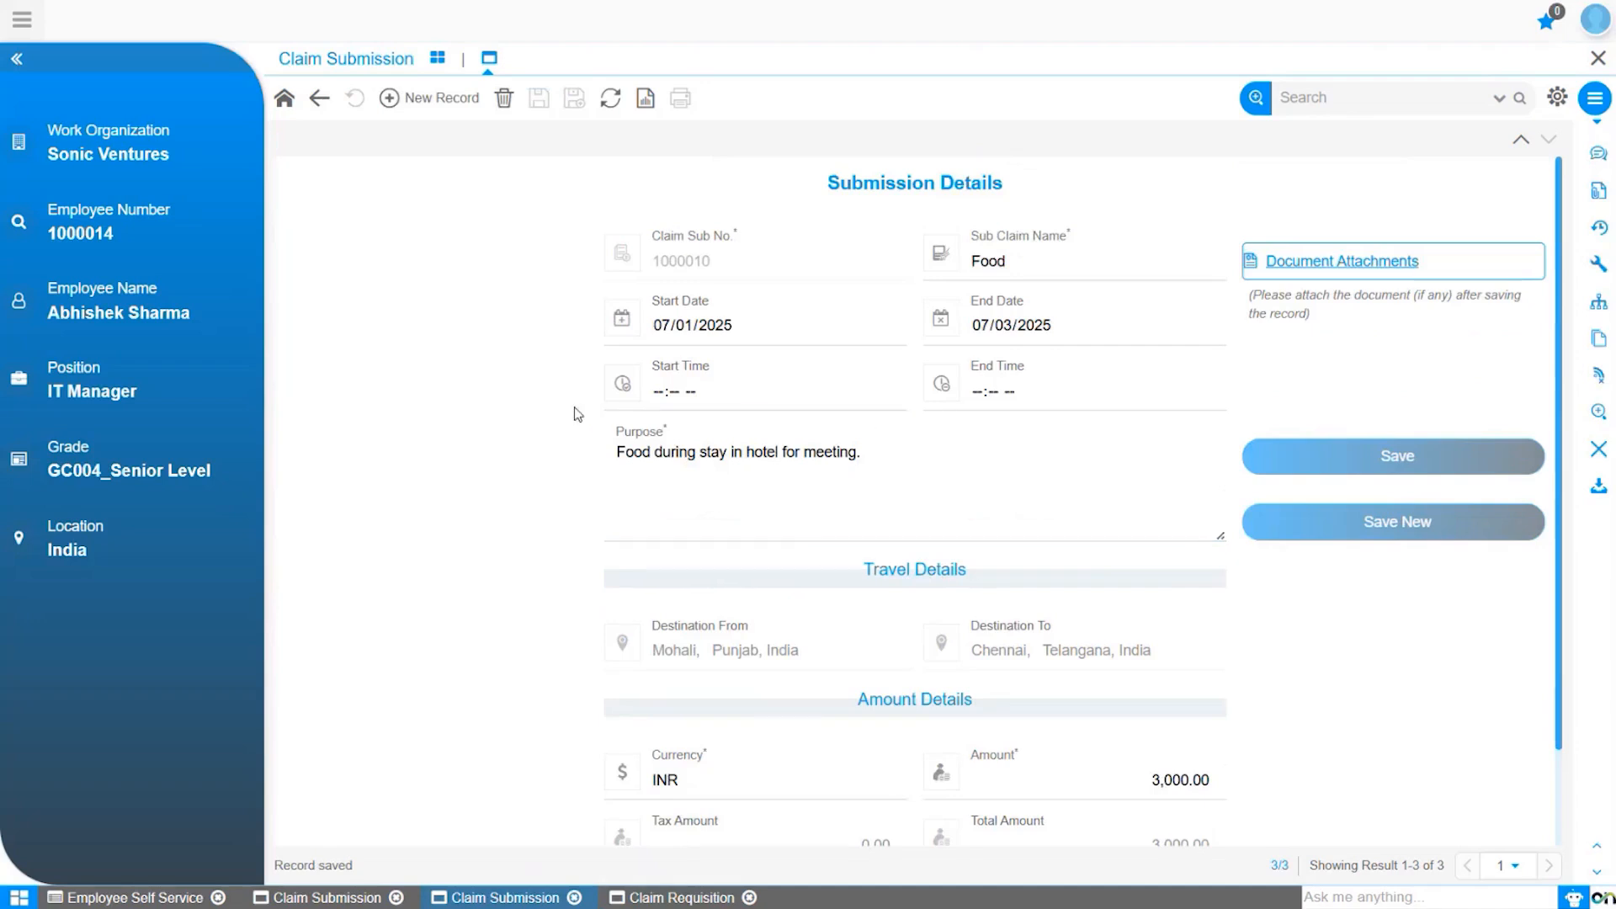
# Step: Attach food bill.png from the Downloads folder to the food line's document attachments
pyautogui.click(1328, 262)
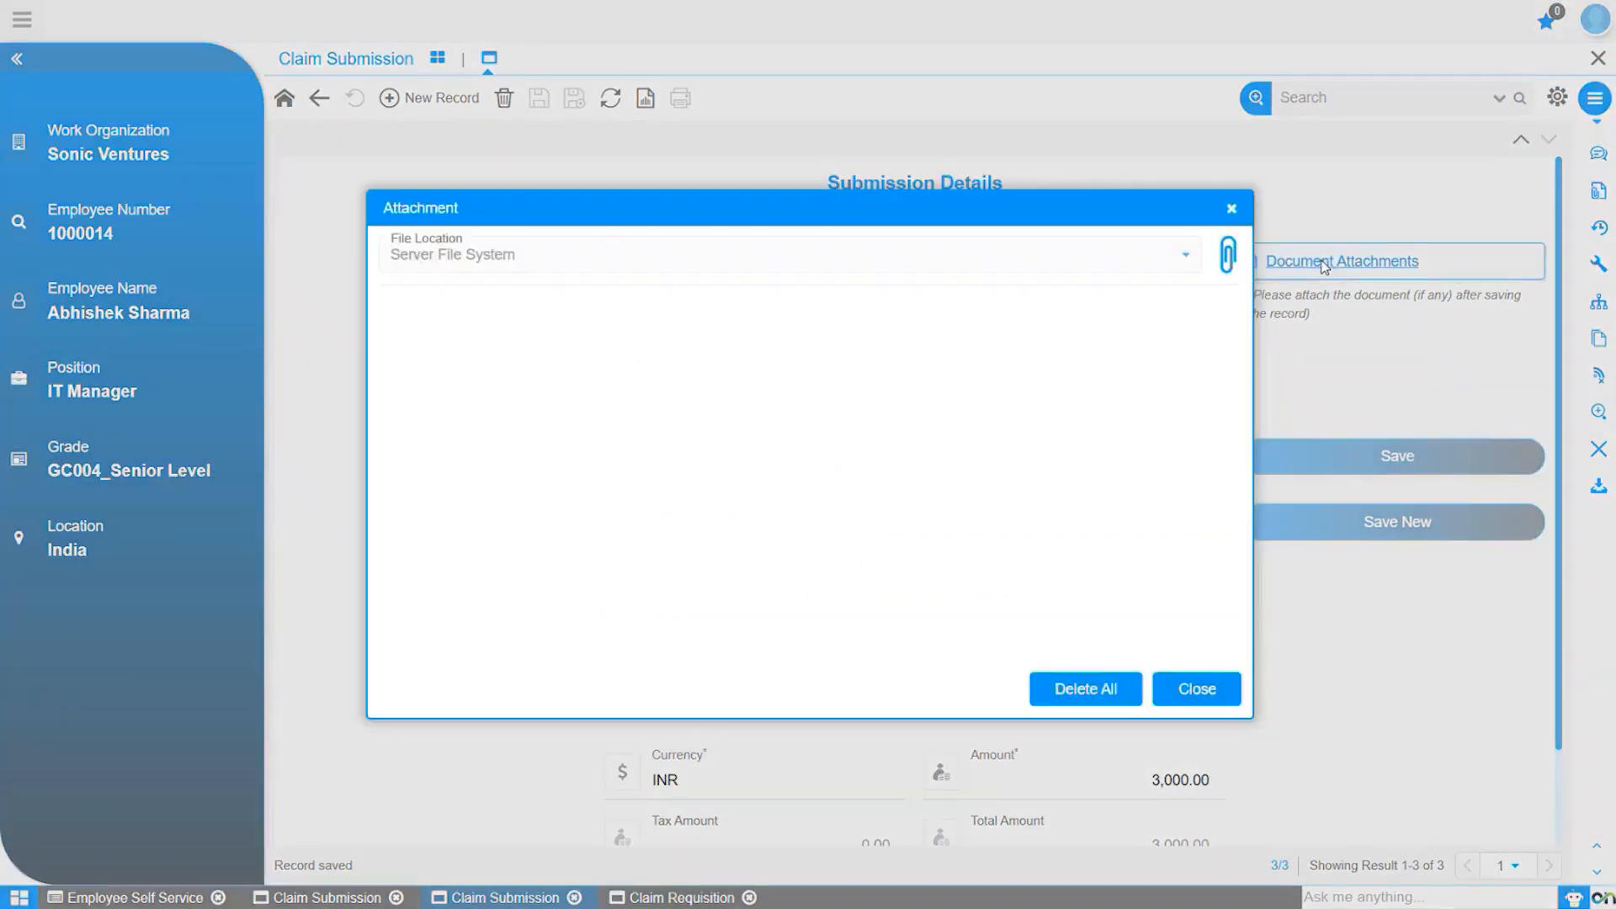
pyautogui.click(1229, 254)
pyautogui.write('foo')
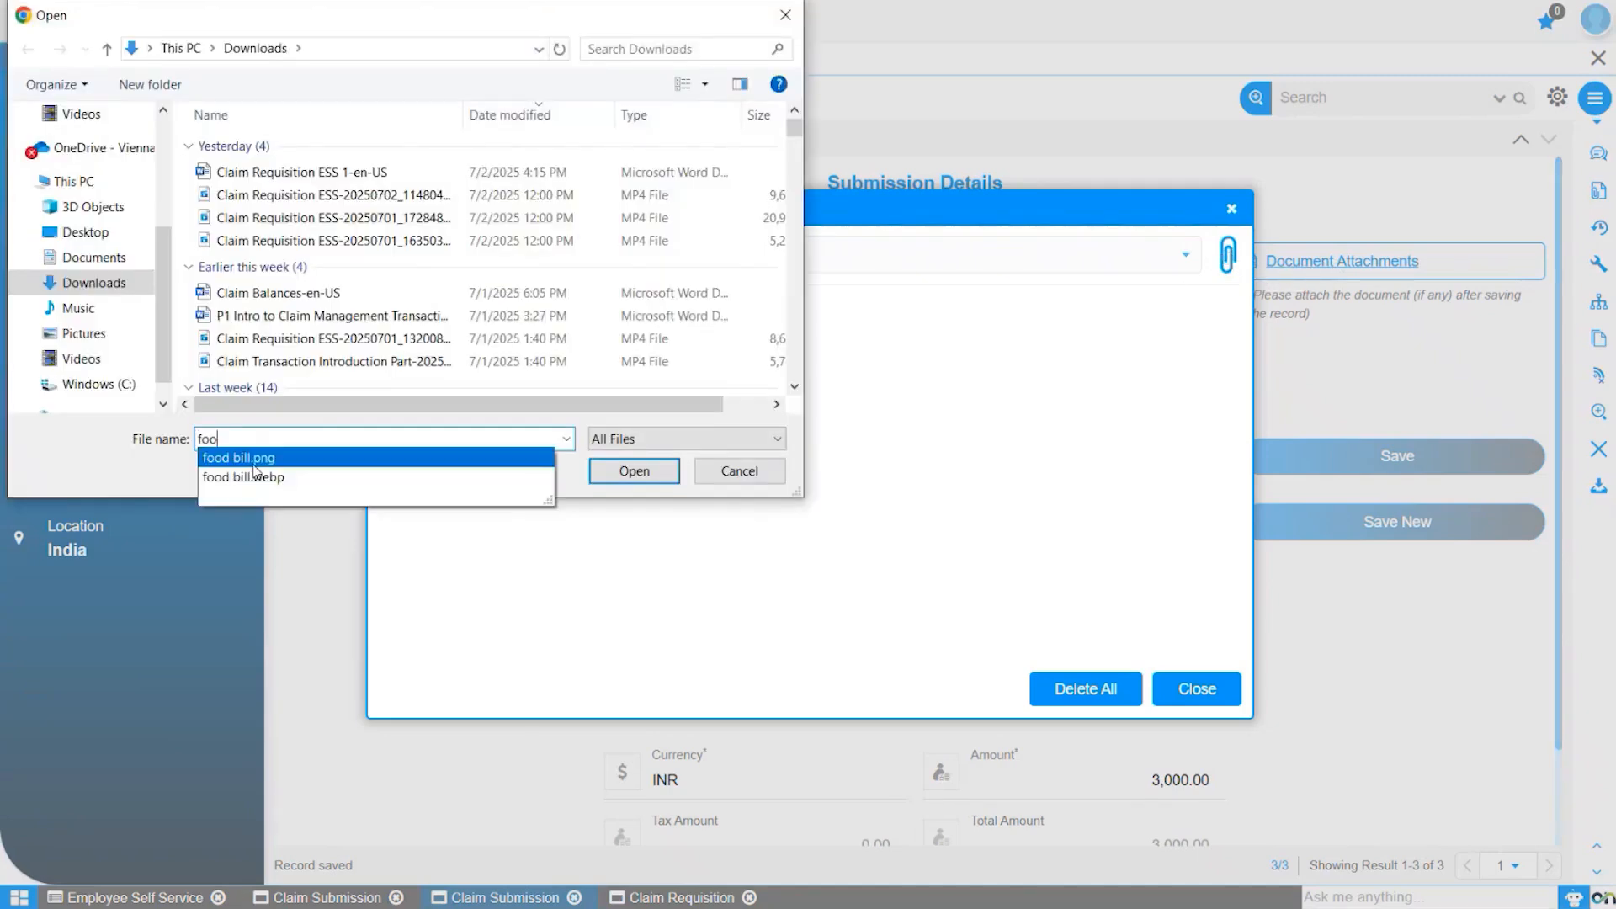
pyautogui.click(256, 459)
pyautogui.click(617, 473)
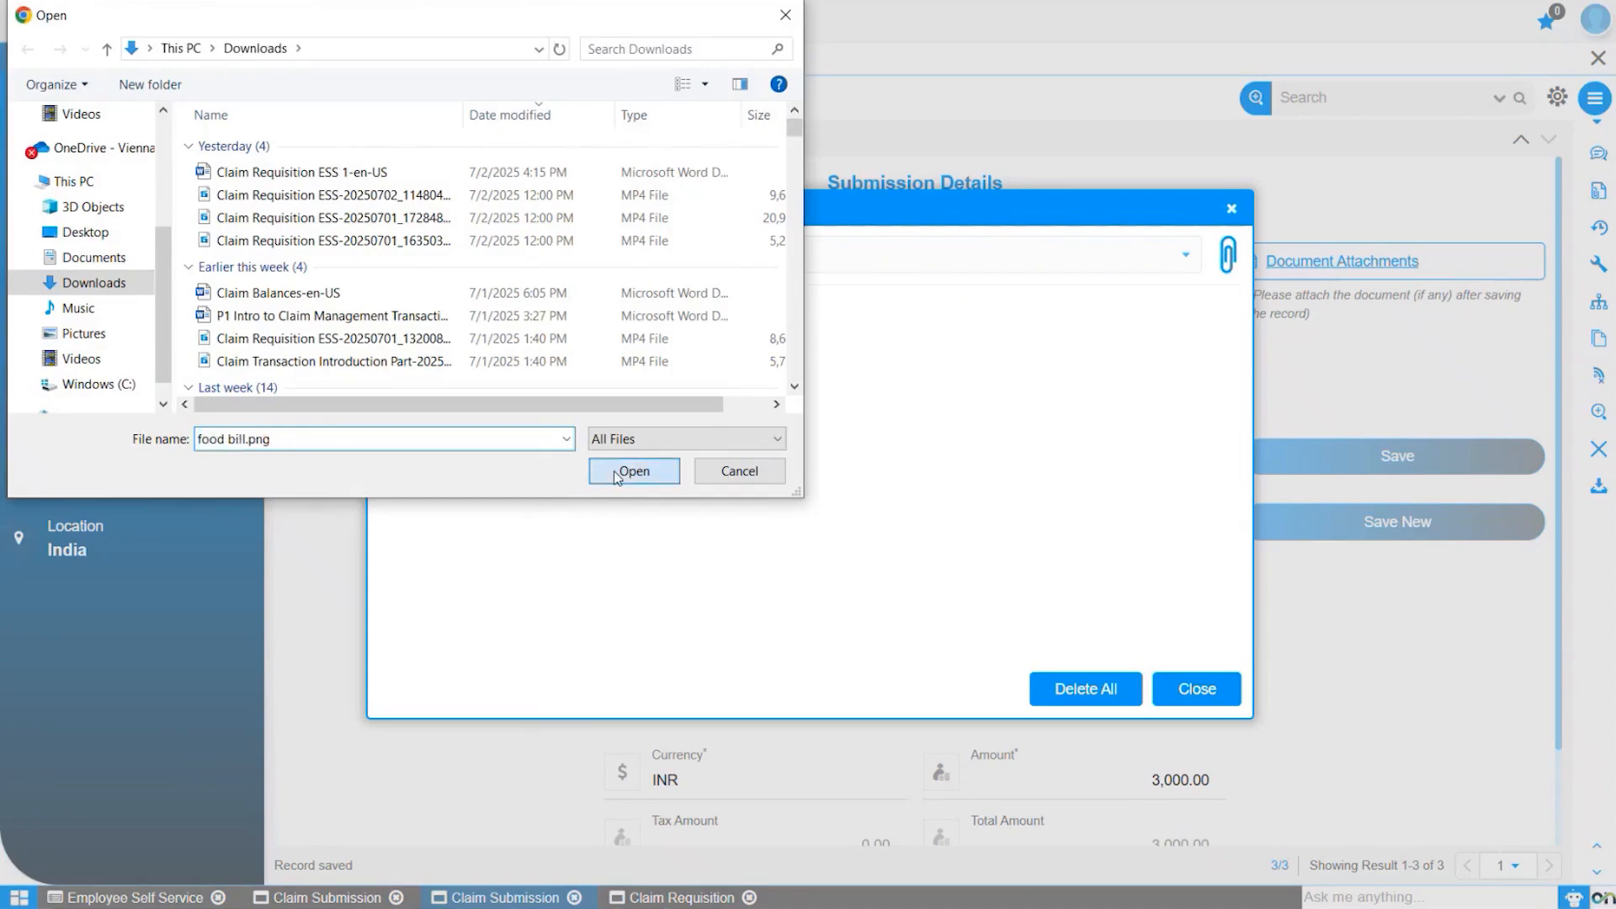
pyautogui.click(784, 428)
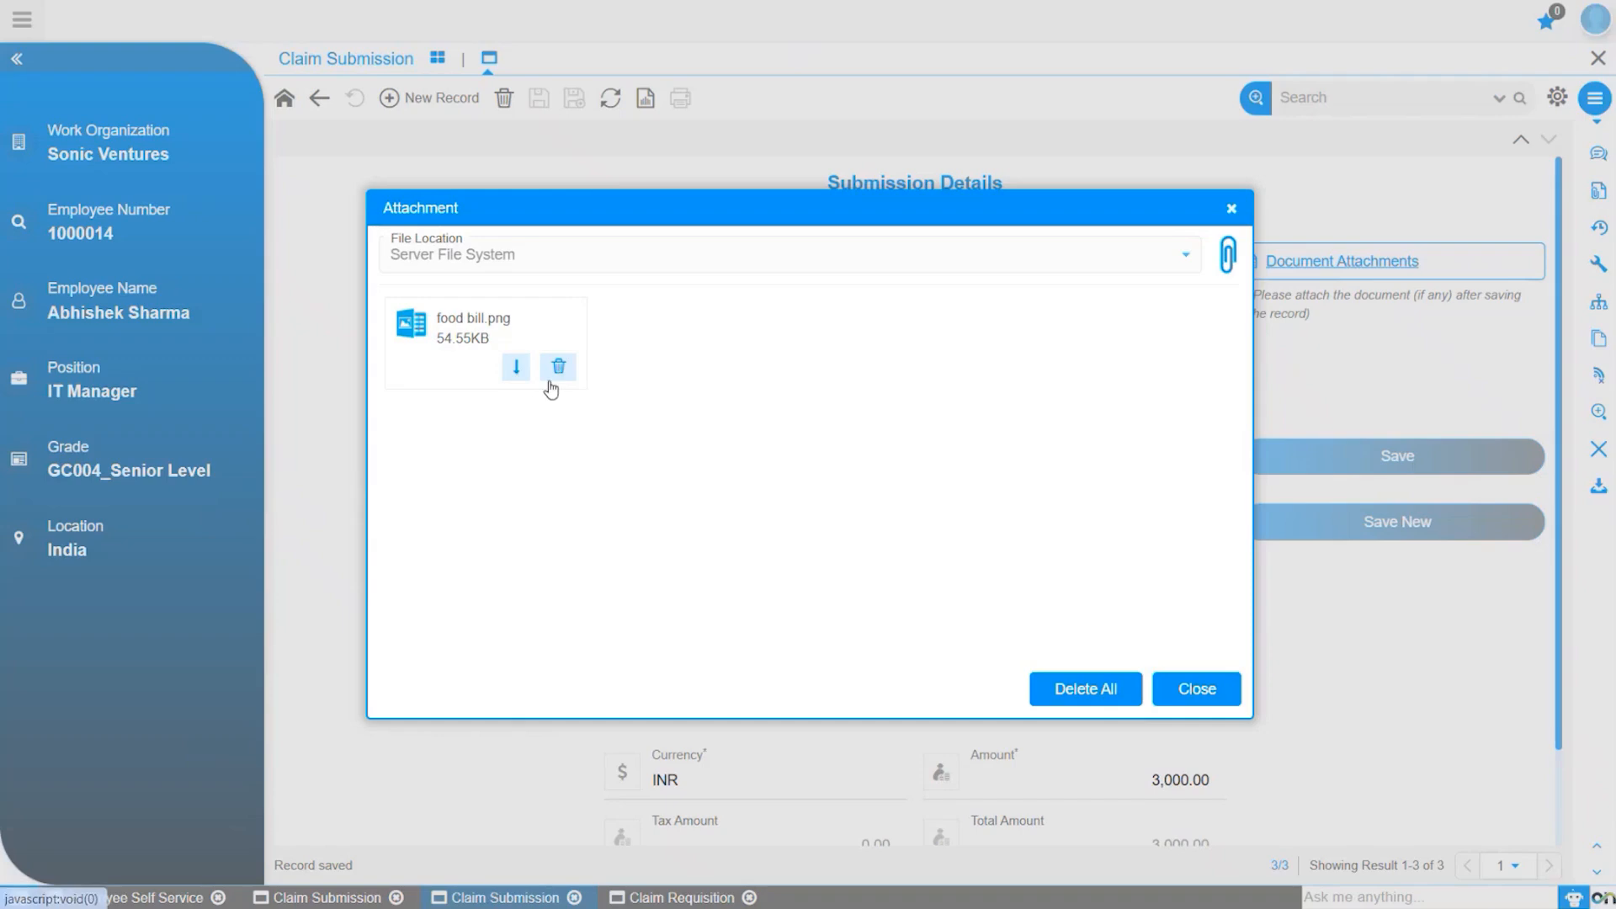
pyautogui.click(1204, 704)
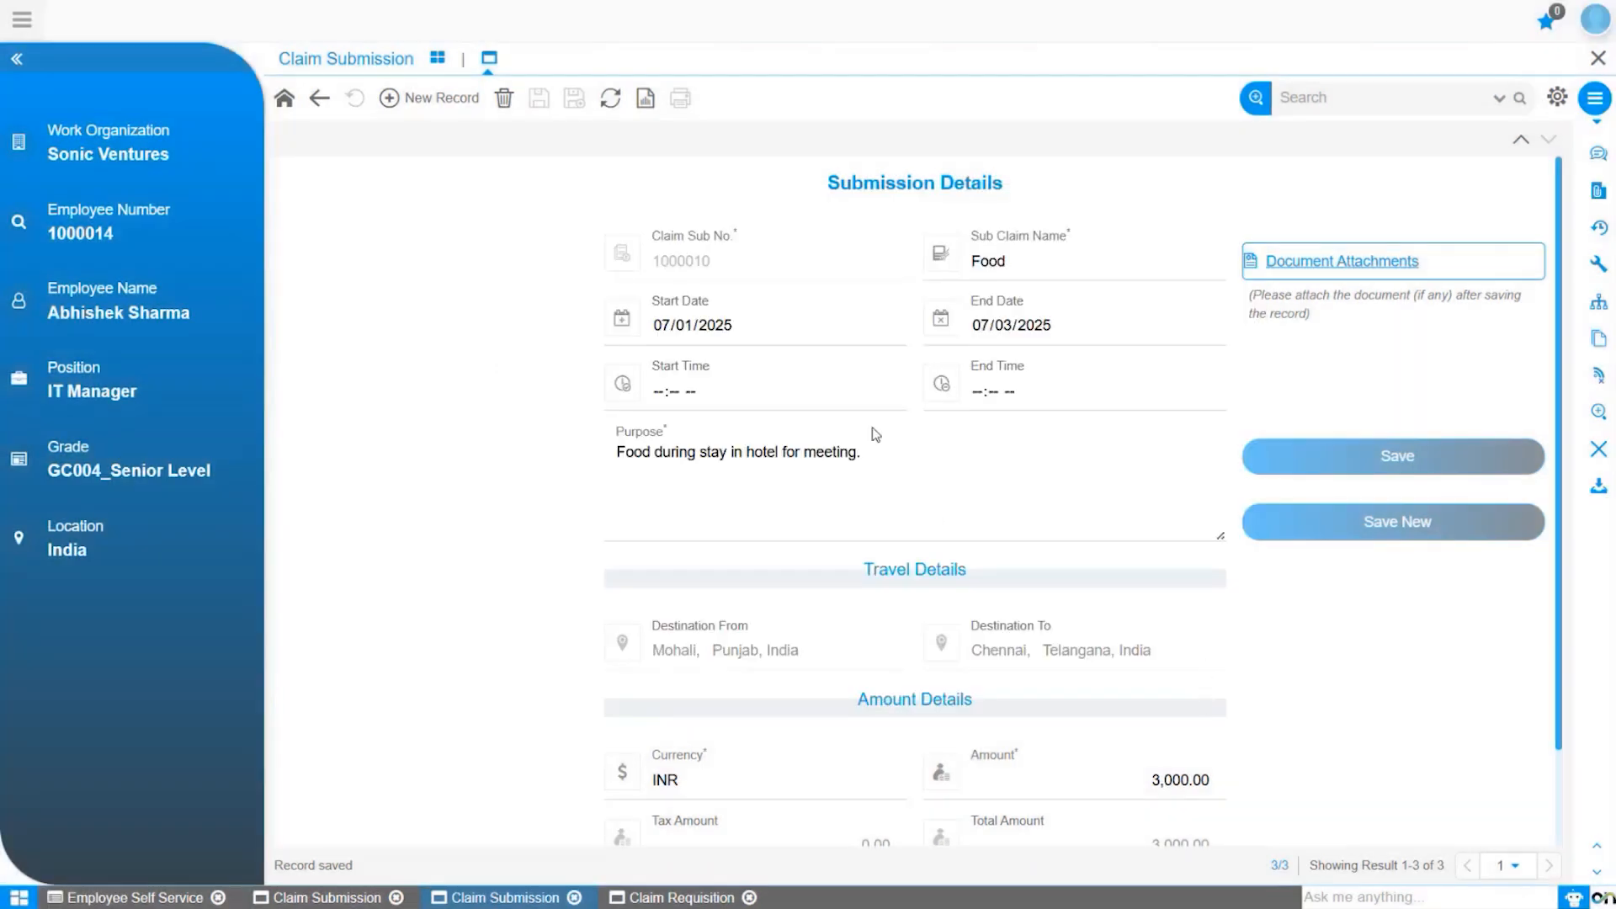
# Step: Reopen the food line's document attachments and download food bill.png
pyautogui.click(1322, 263)
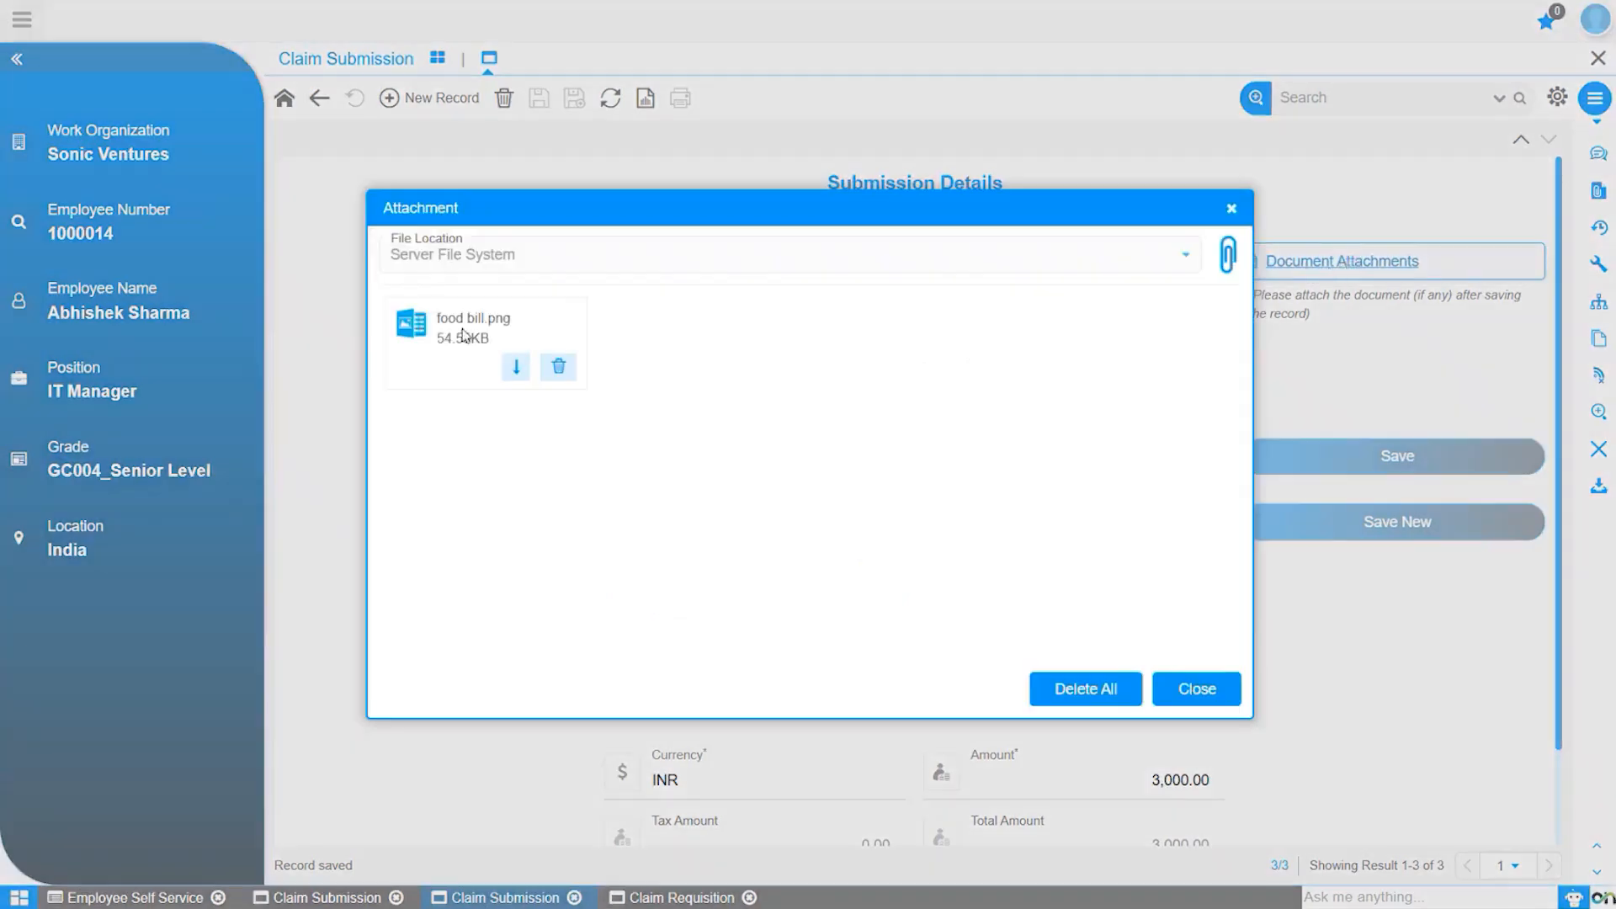
pyautogui.click(516, 366)
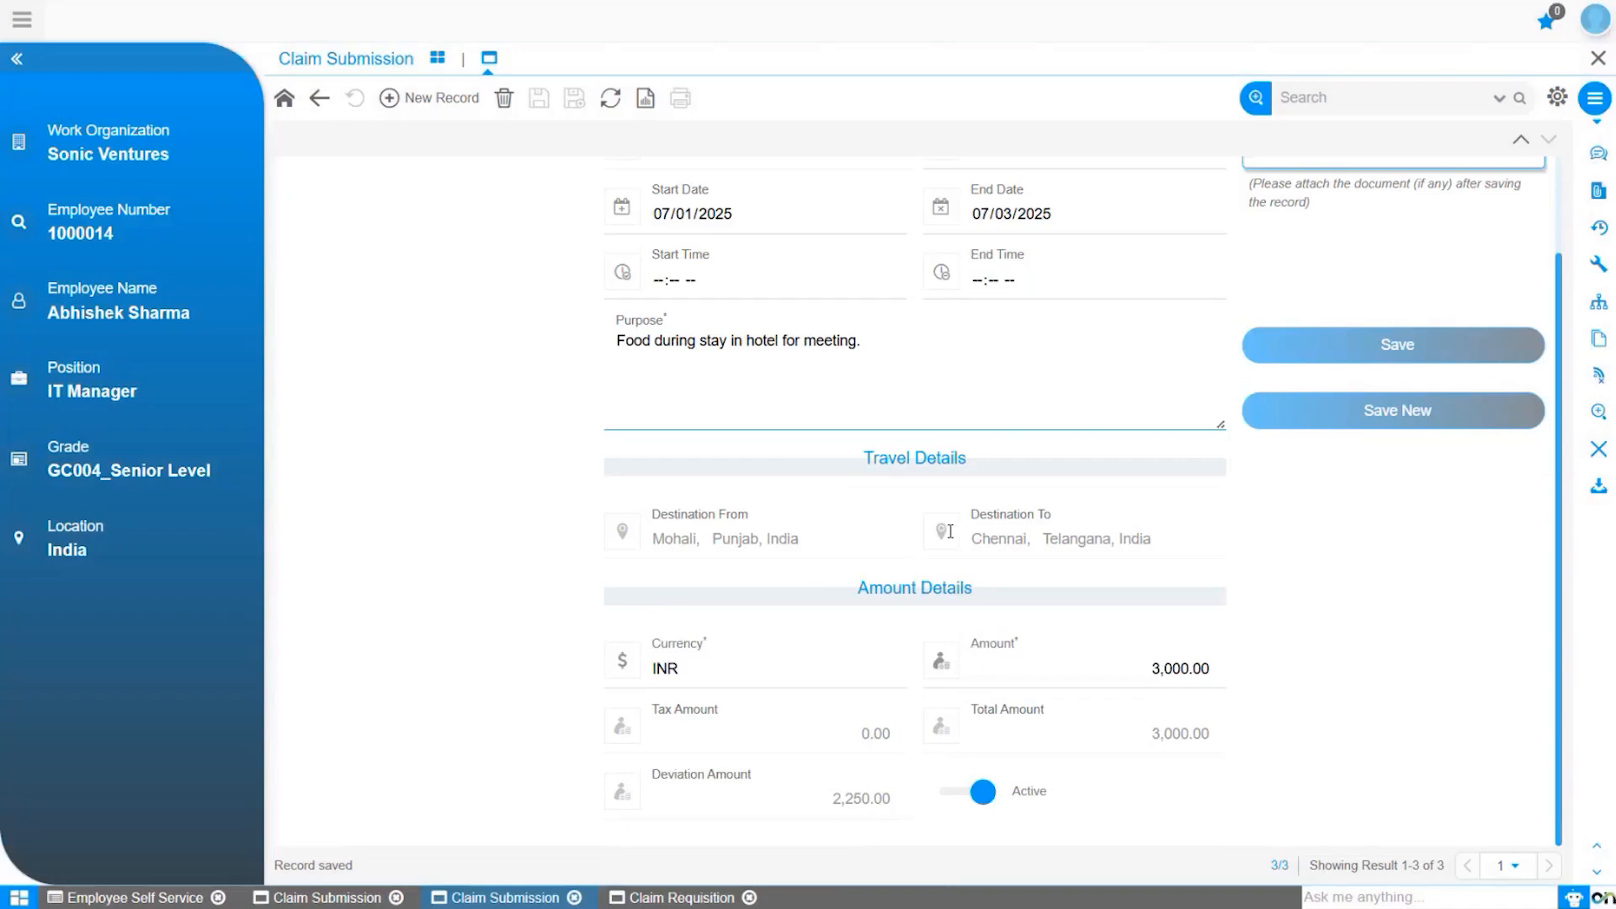
pyautogui.scroll(2, 1208, 533)
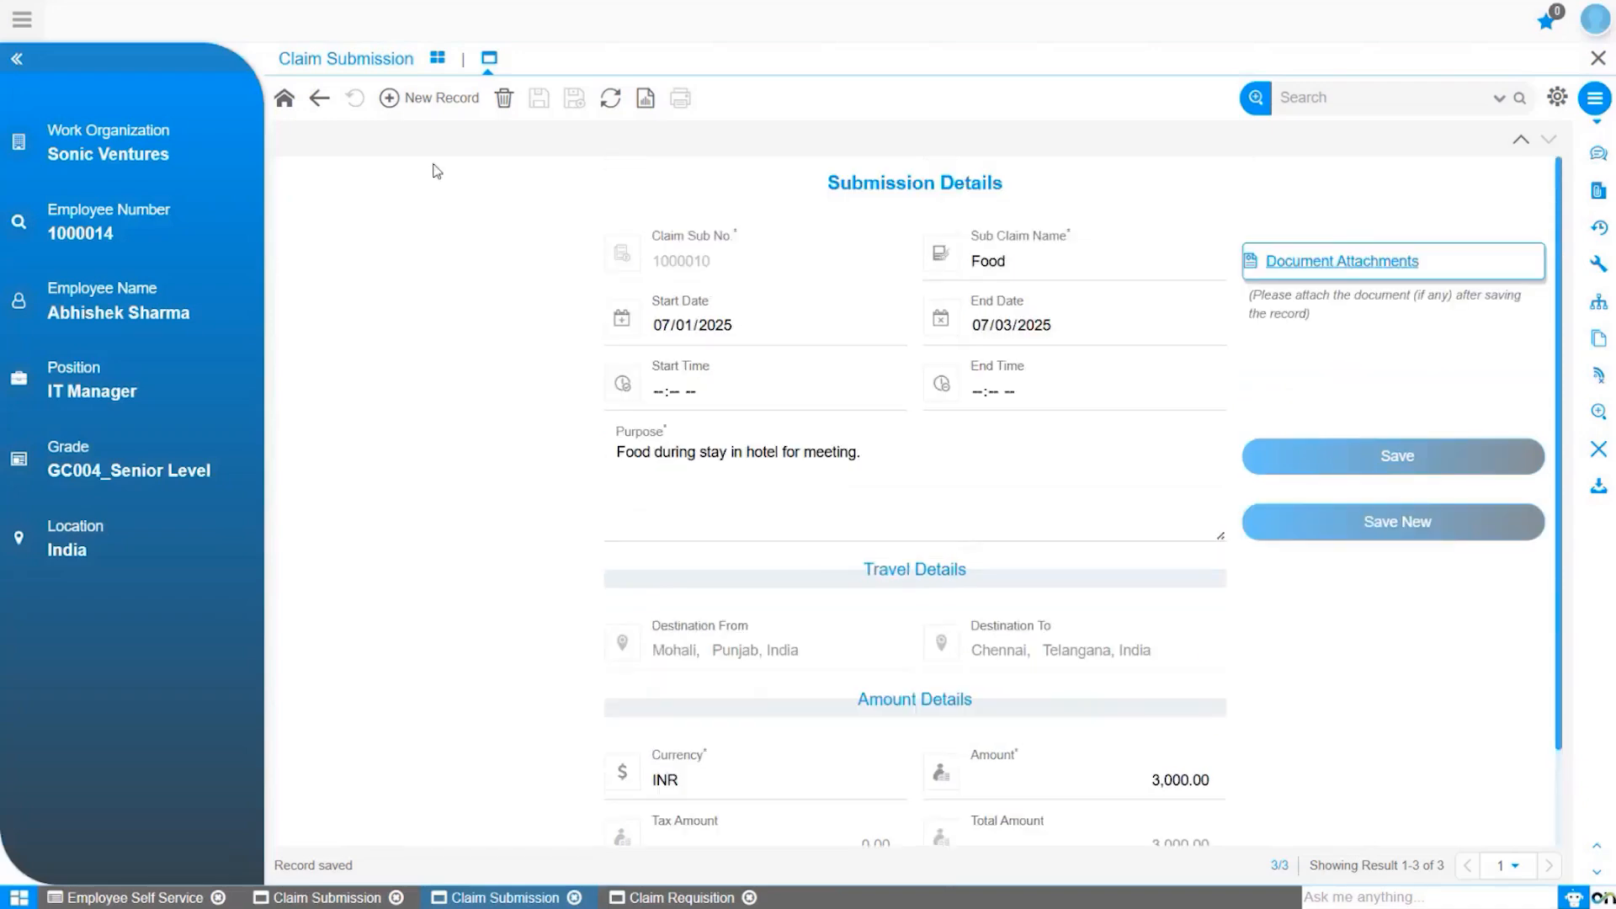
# Step: Return to the travel claim's main record, submit it for approval and review its amount and status details
pyautogui.click(318, 99)
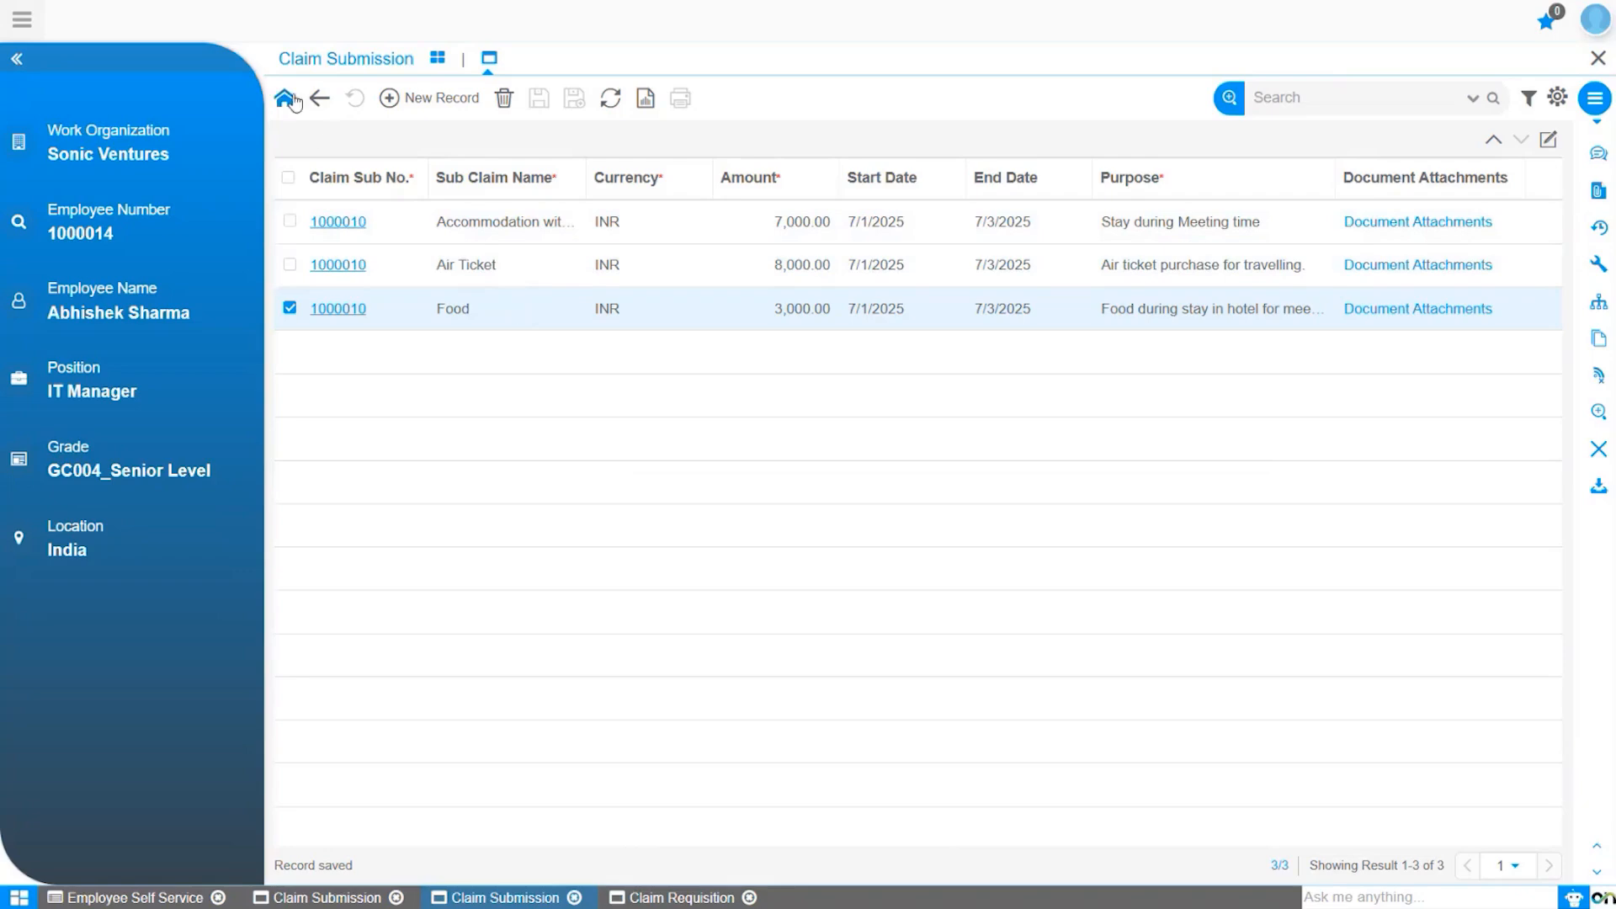
pyautogui.click(321, 101)
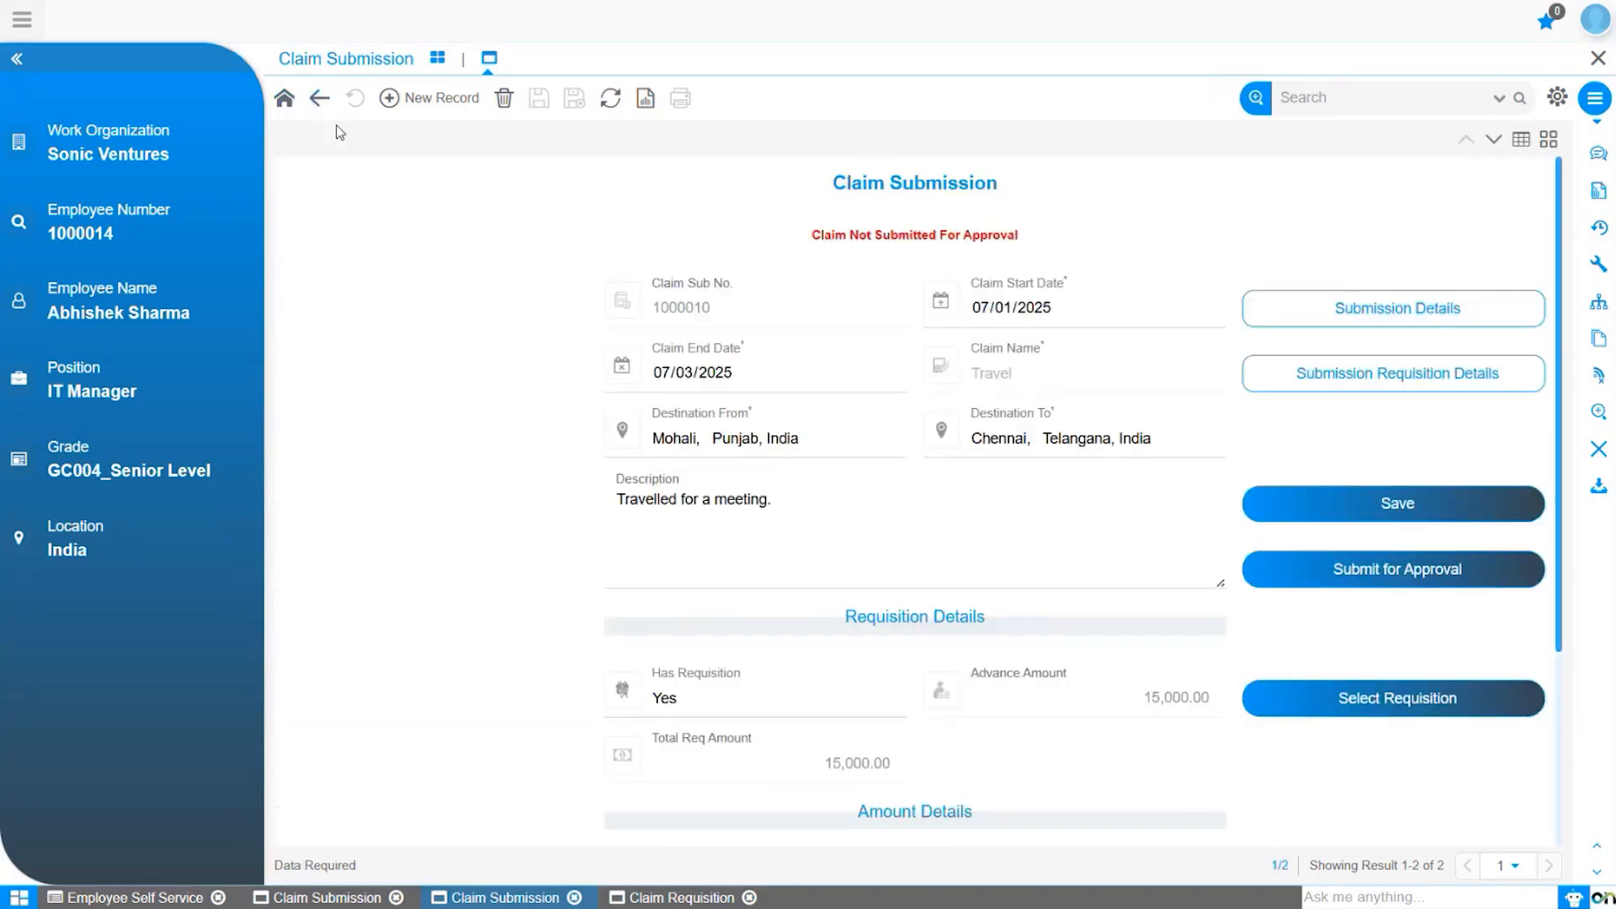
pyautogui.scroll(-3, 999, 418)
pyautogui.click(1398, 361)
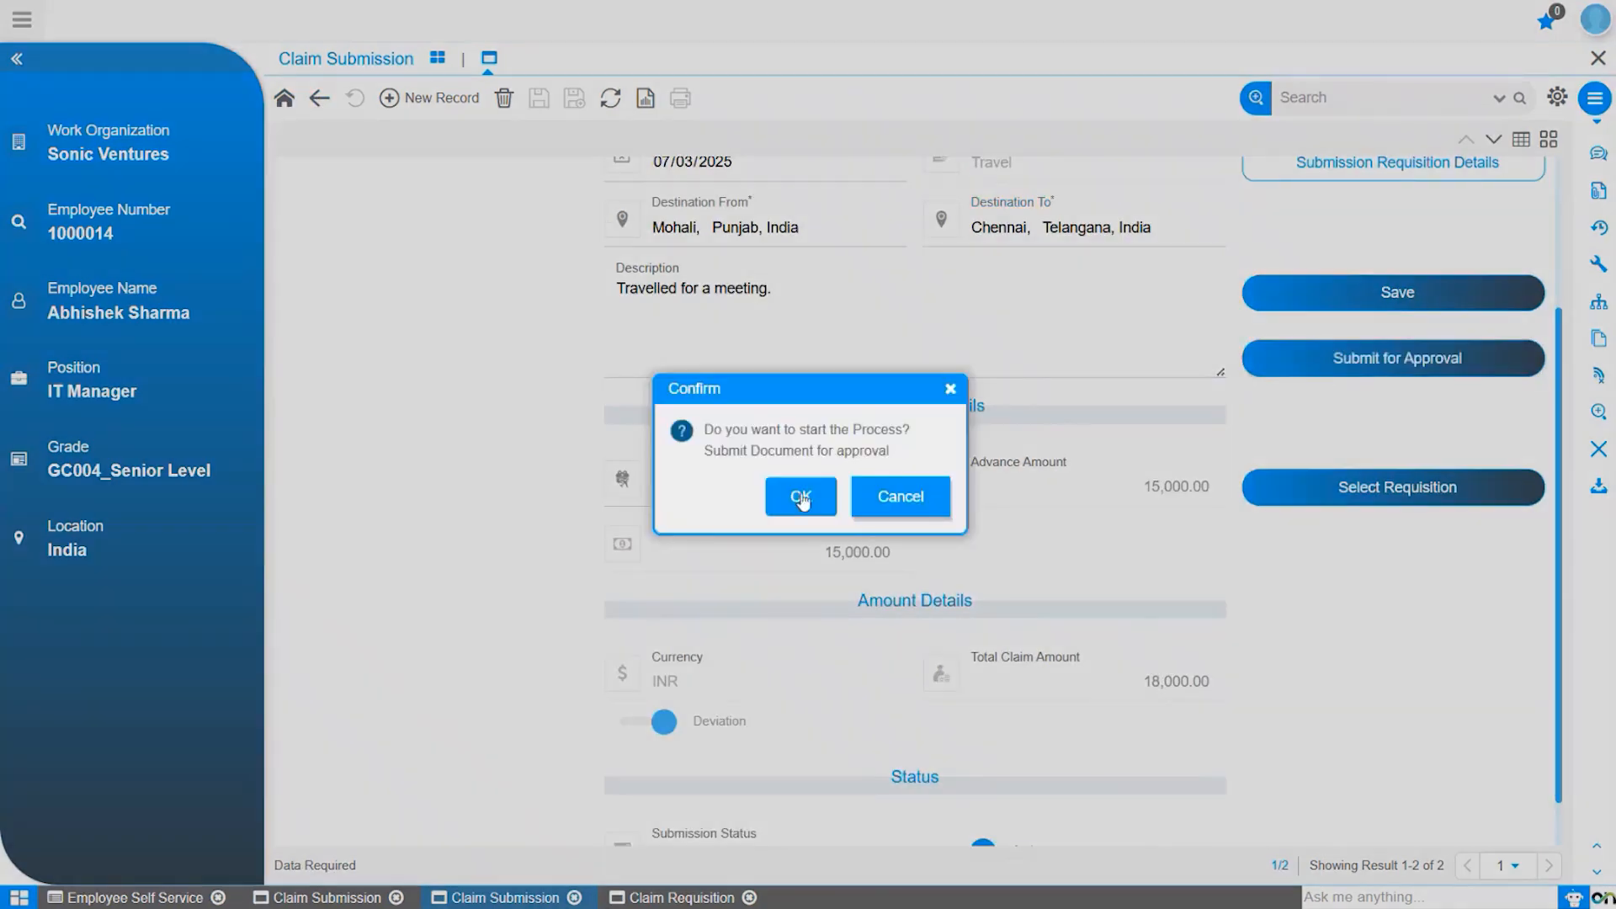
pyautogui.click(801, 497)
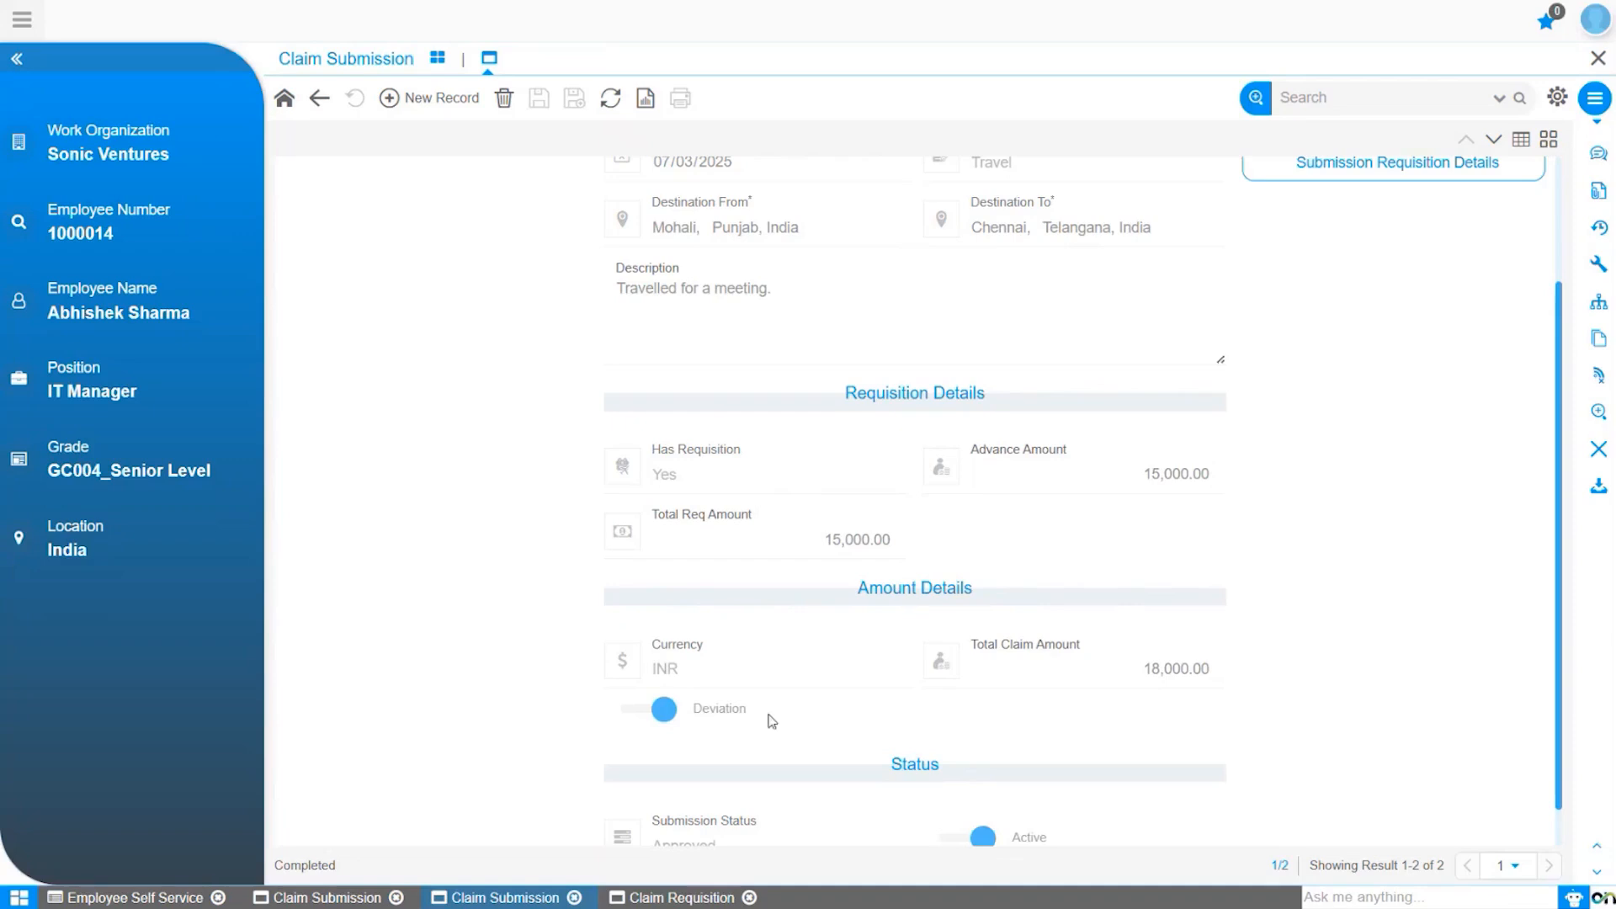
pyautogui.scroll(-1, 771, 720)
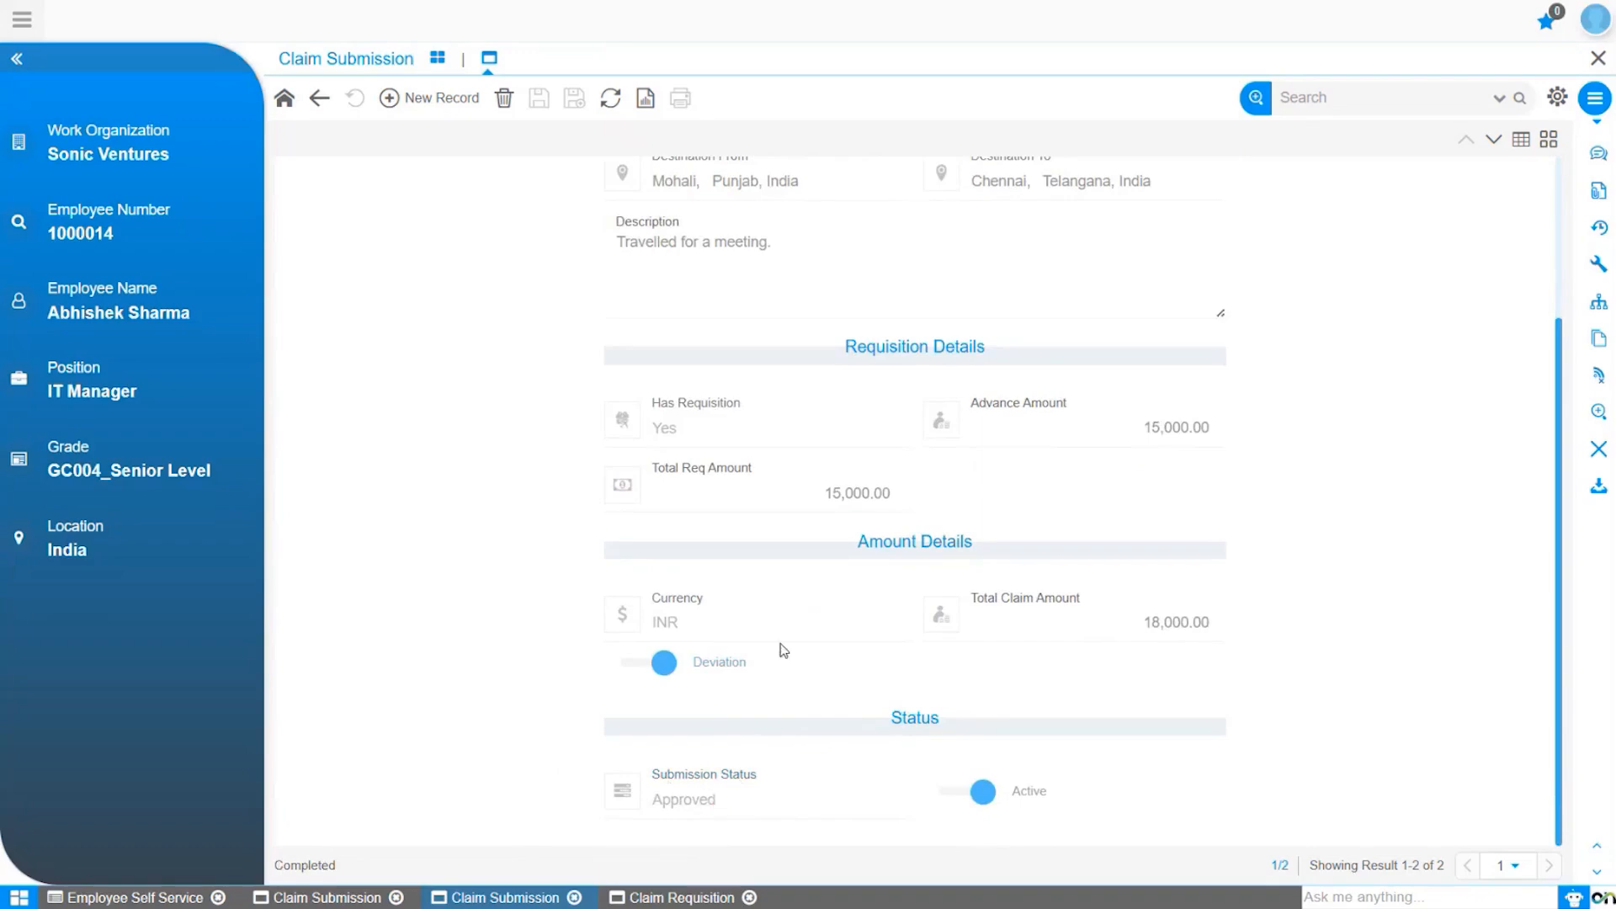
pyautogui.scroll(5, 831, 564)
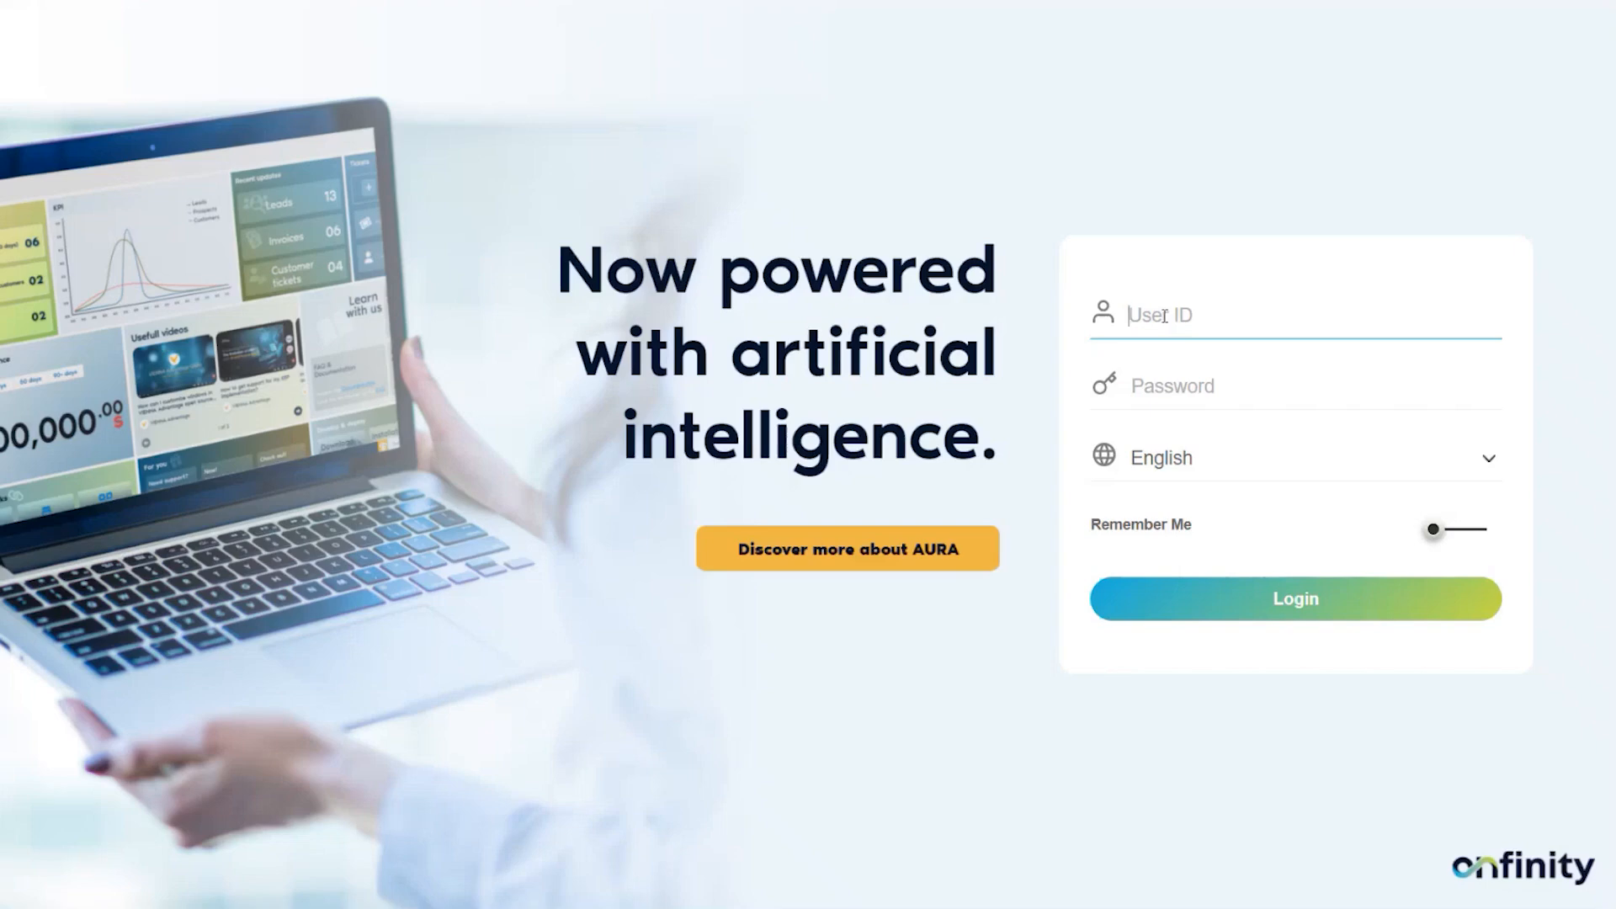
# Step: Log in with the user ID SonicAdmin and the account password
pyautogui.write('SonicAdmin')
pyautogui.click(1173, 386)
pyautogui.write('•••••••••••••')
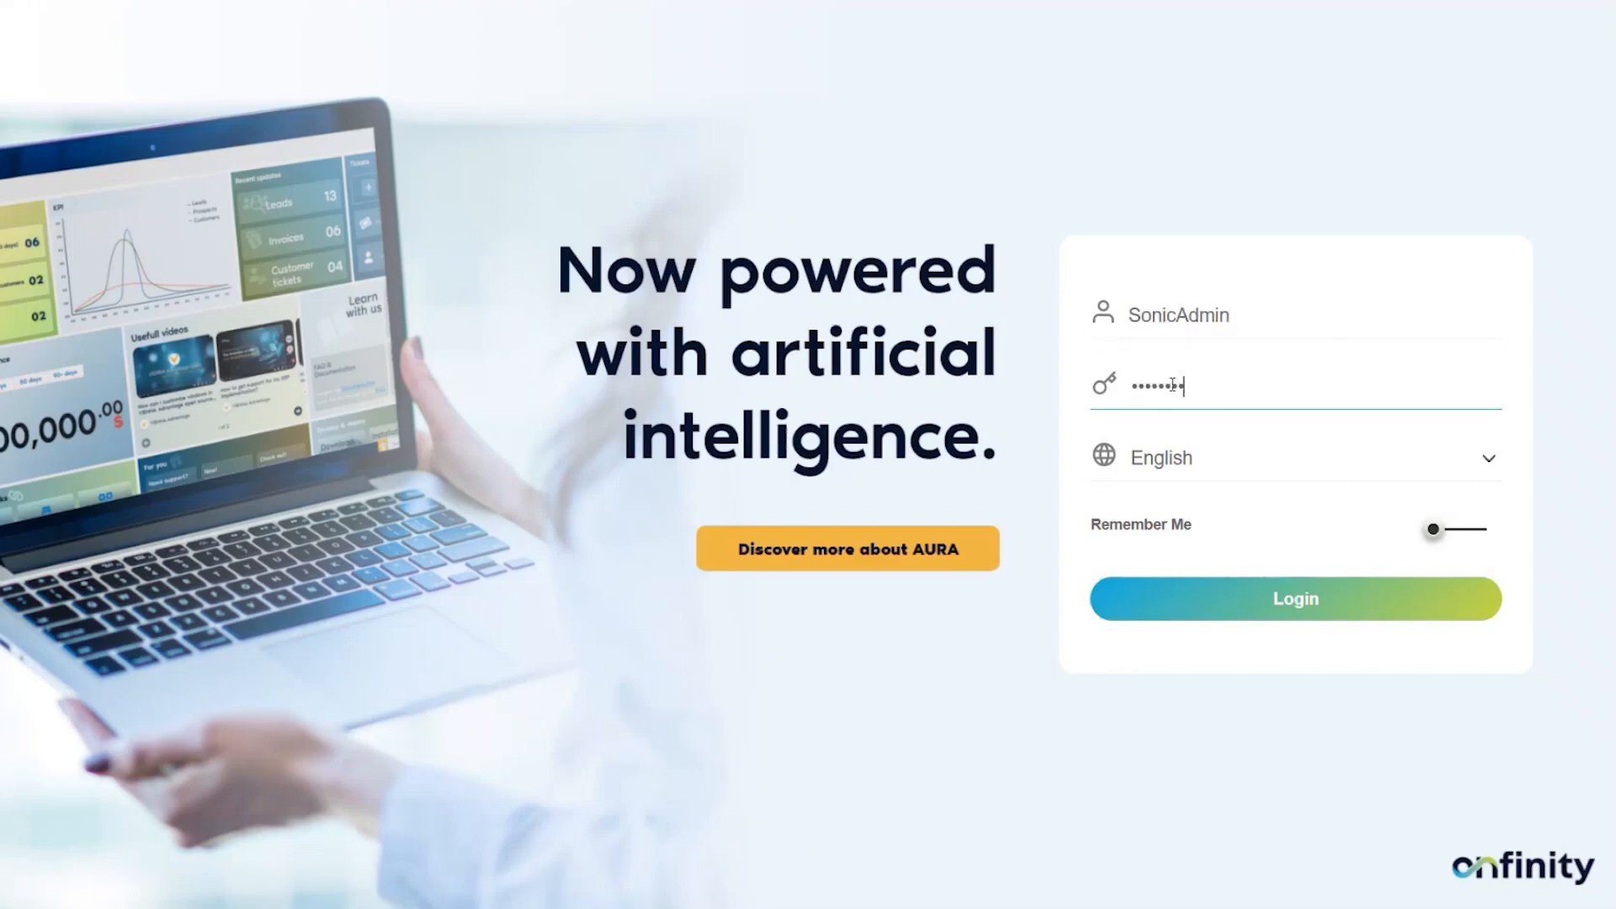
pyautogui.click(1244, 593)
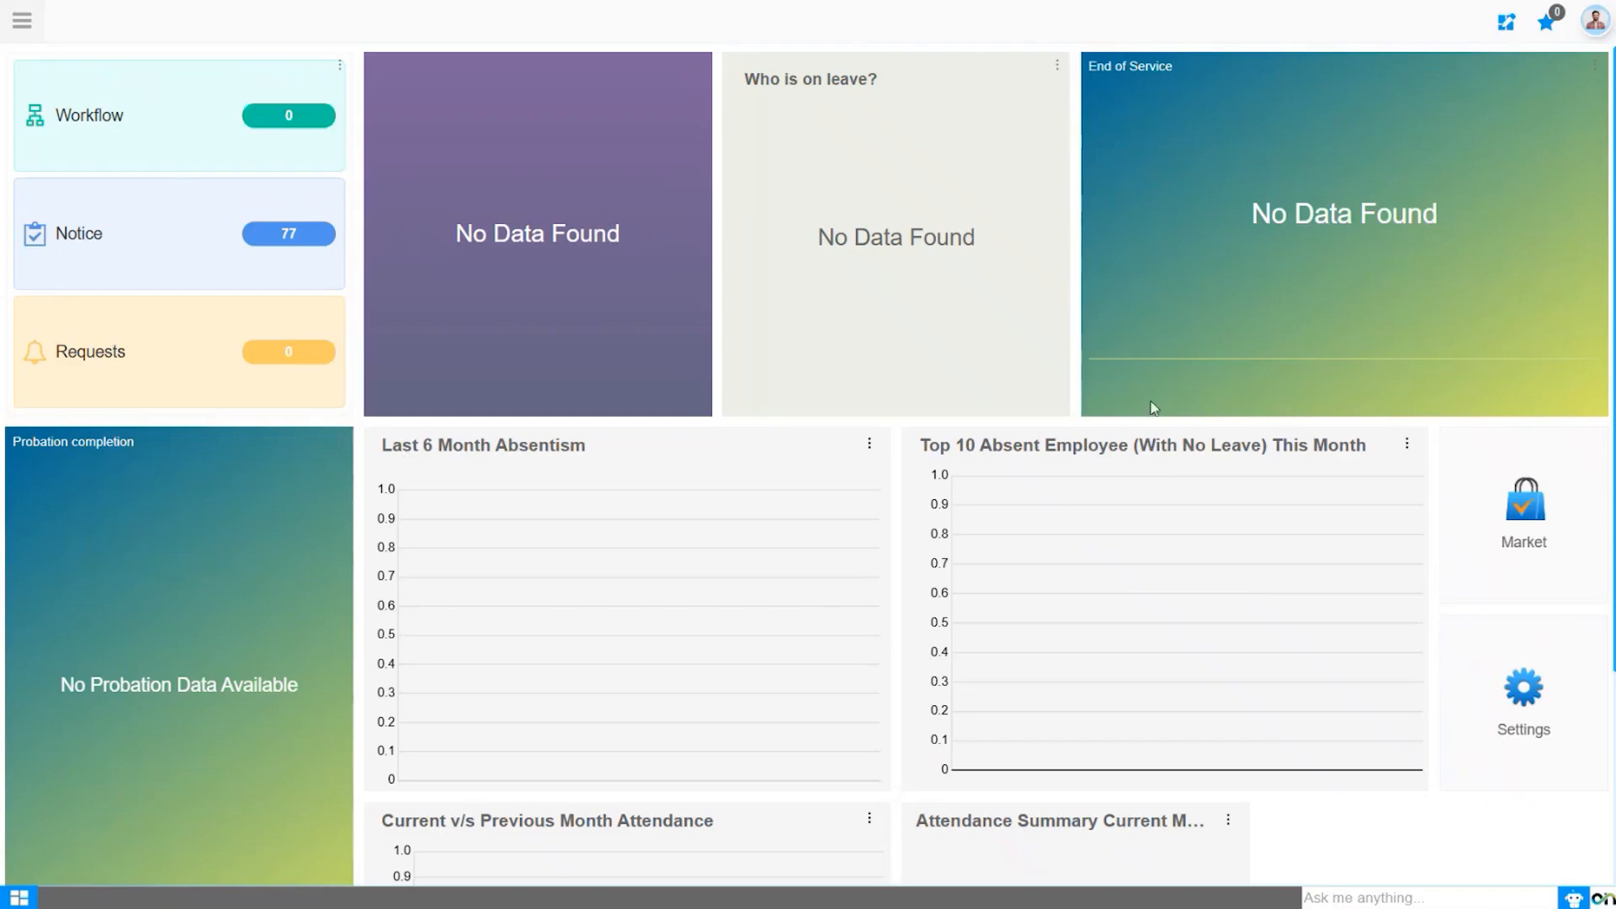
# Step: Open the Claim Submission (Finance) window from Claim Management within HR Management
pyautogui.click(22, 22)
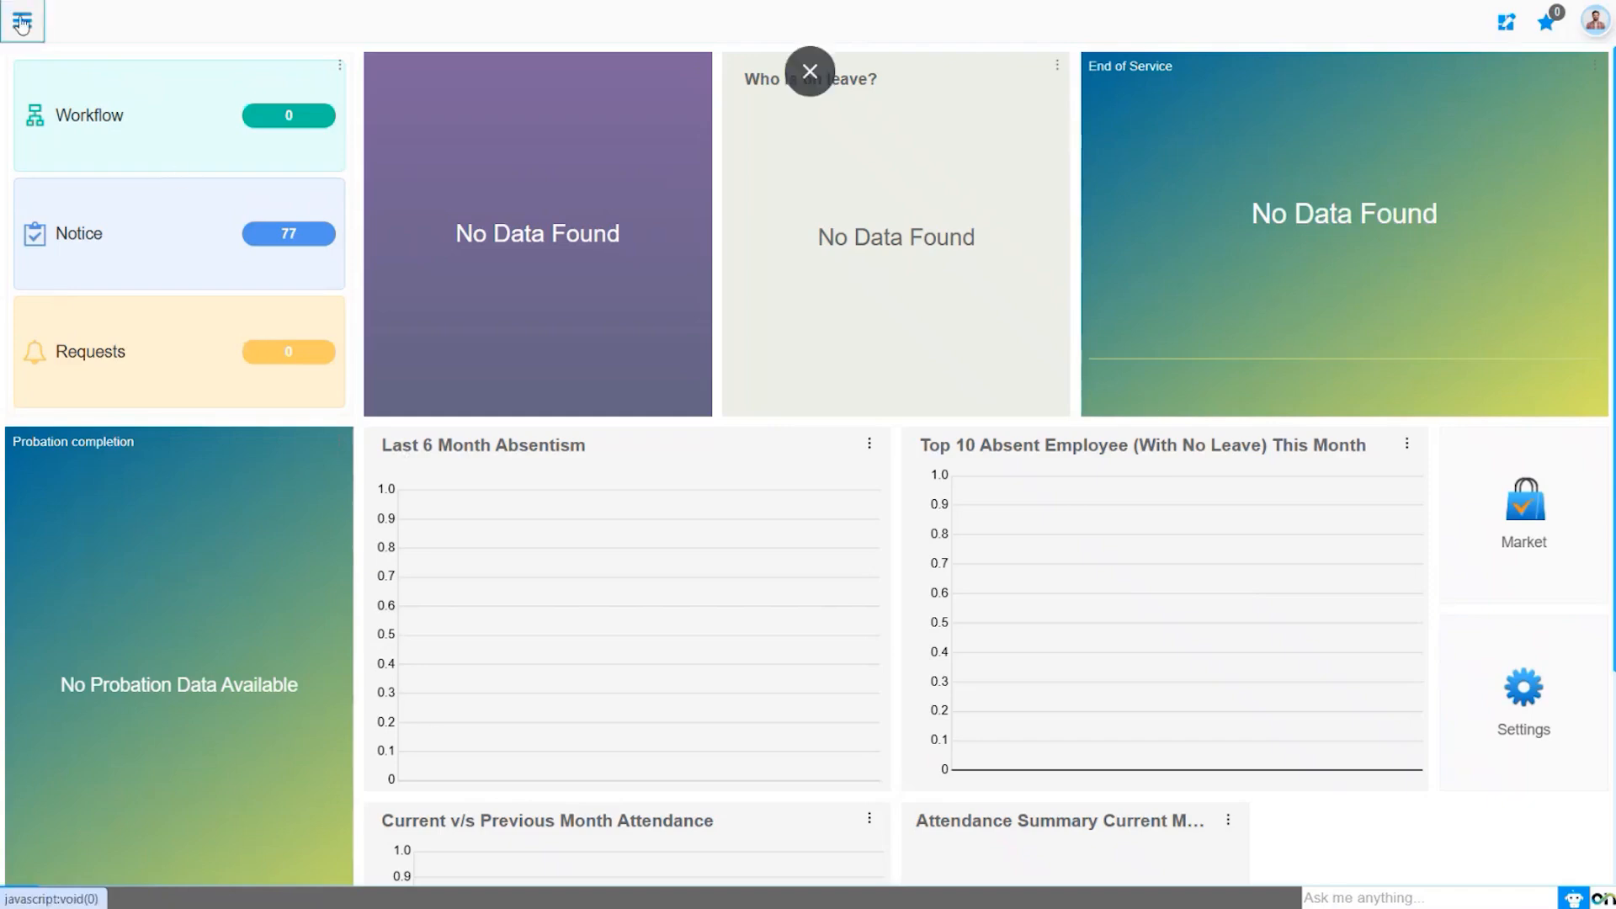
pyautogui.click(76, 301)
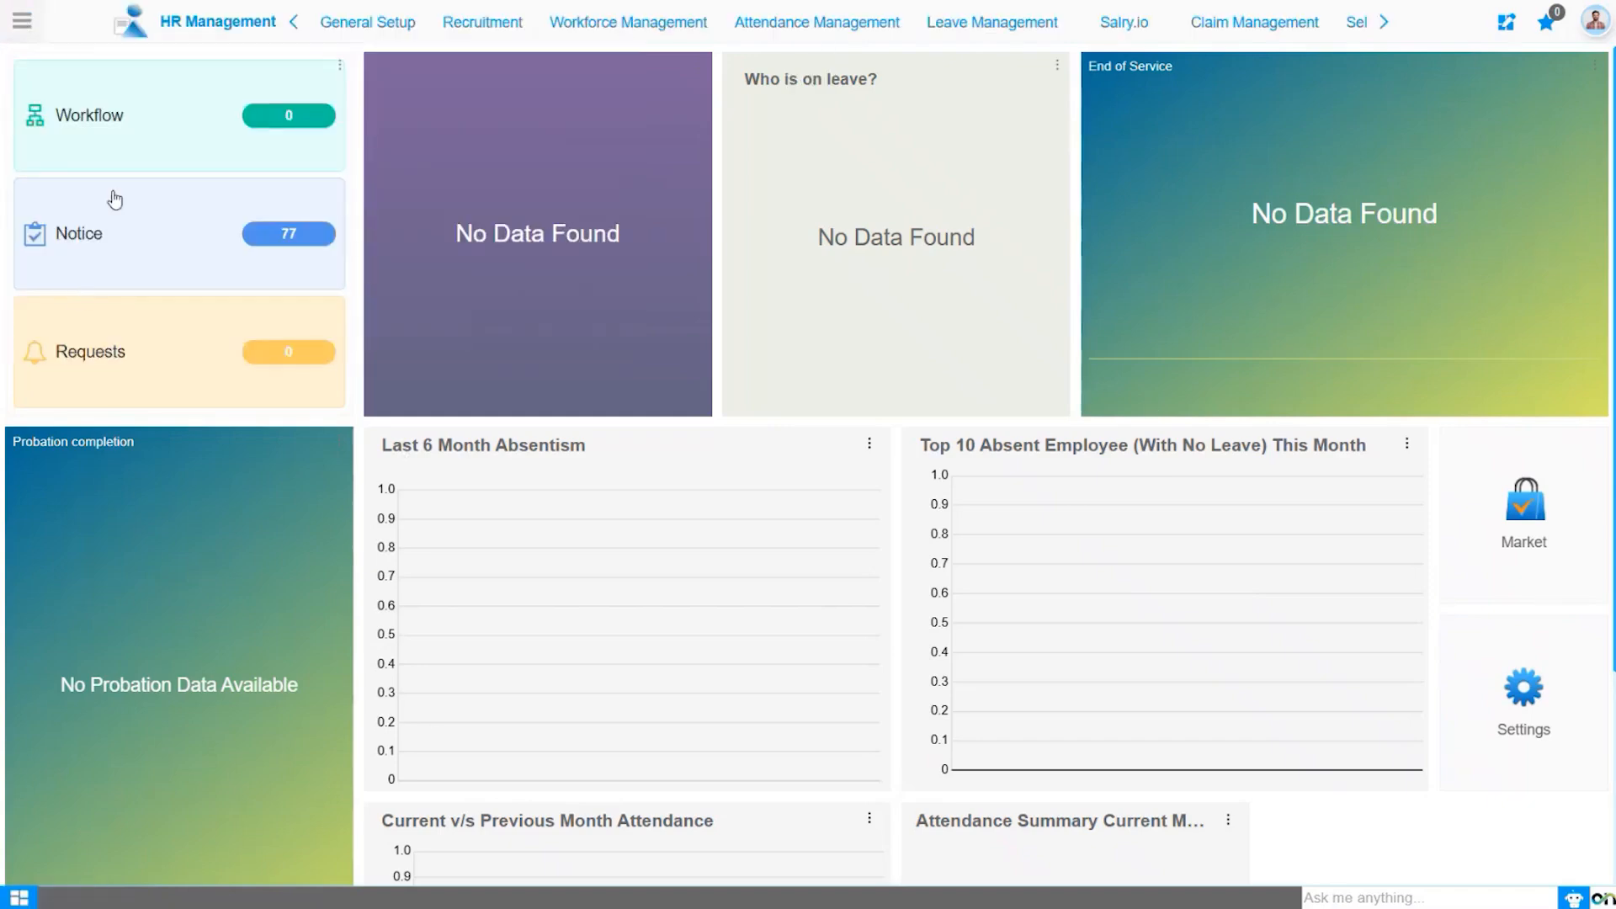
pyautogui.click(1271, 26)
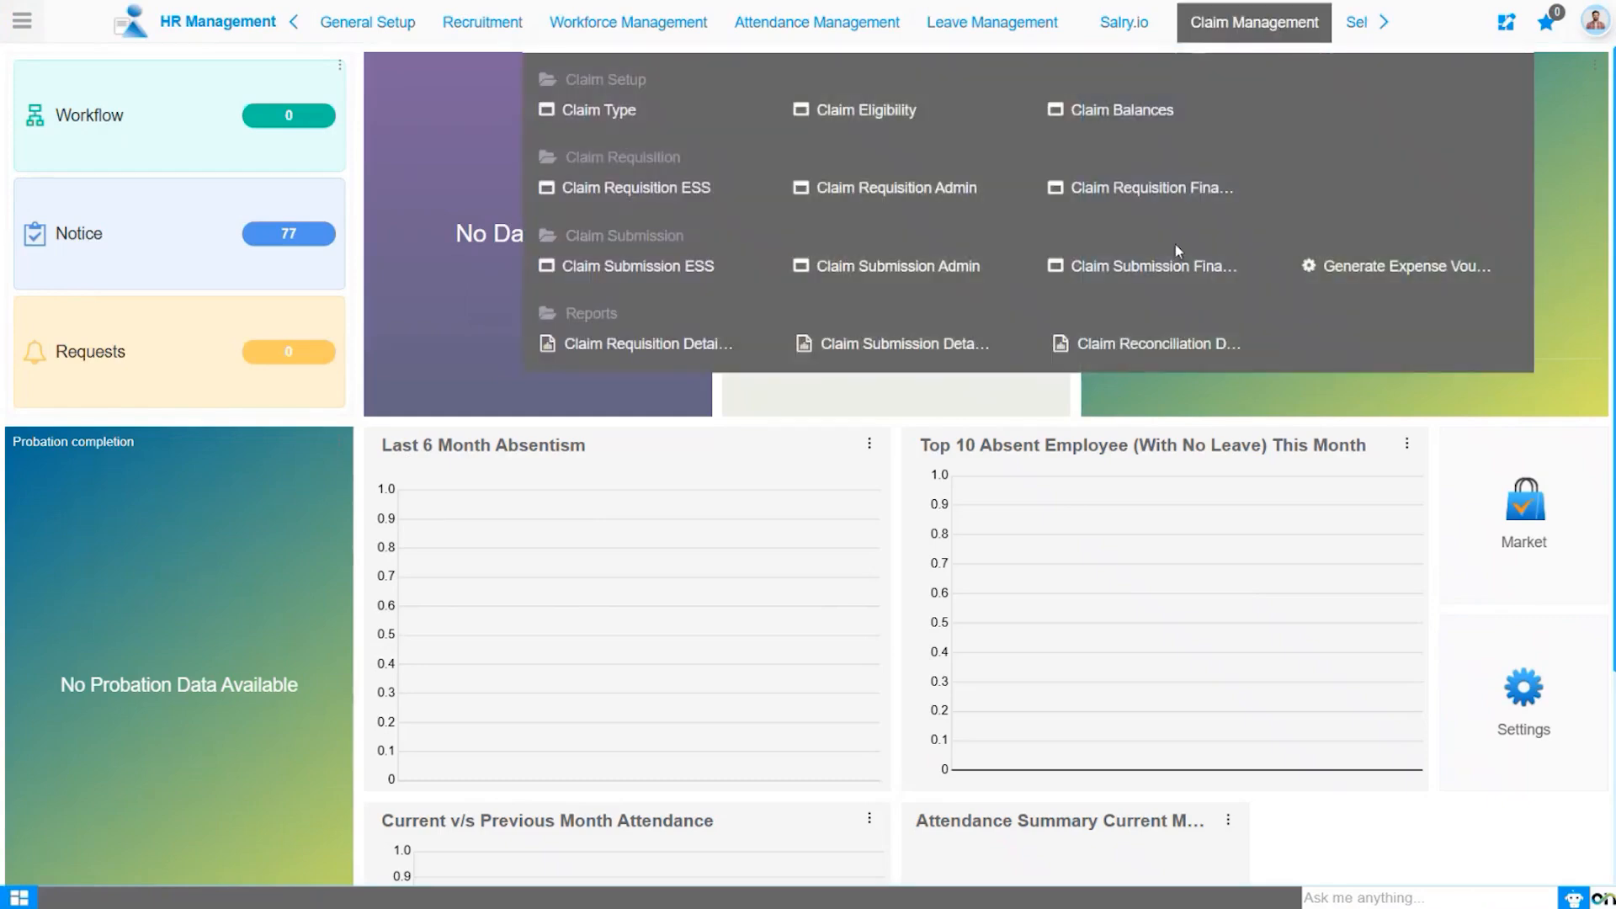
pyautogui.click(1160, 266)
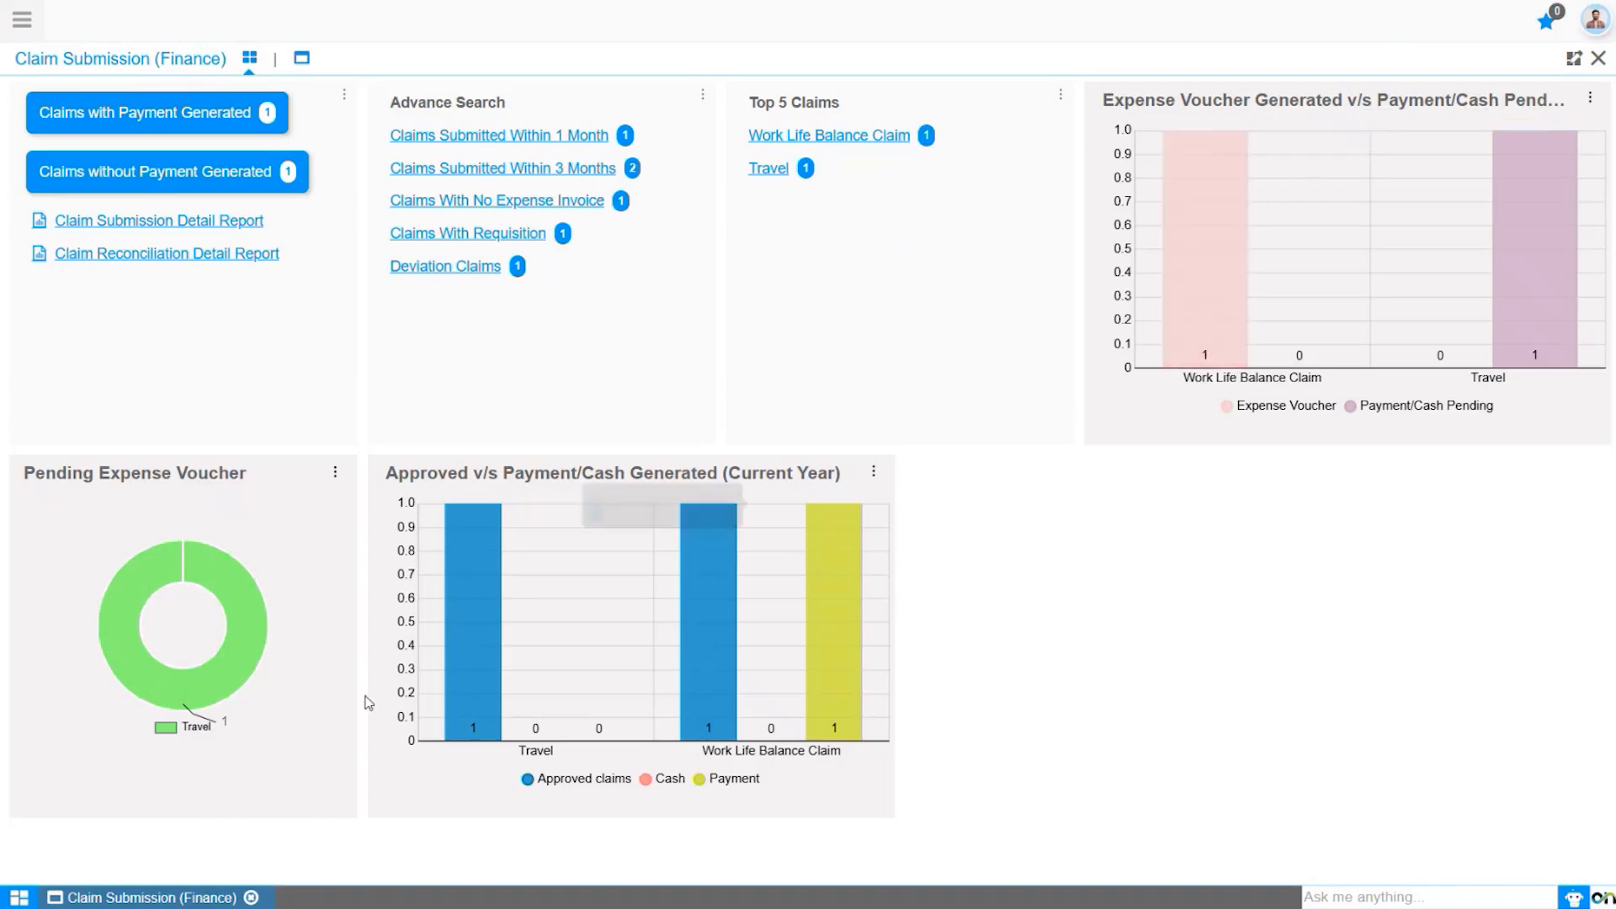
# Step: Review the finance dashboard and open the approved Travel claim's record from the claim submission list
pyautogui.moveTo(180, 690)
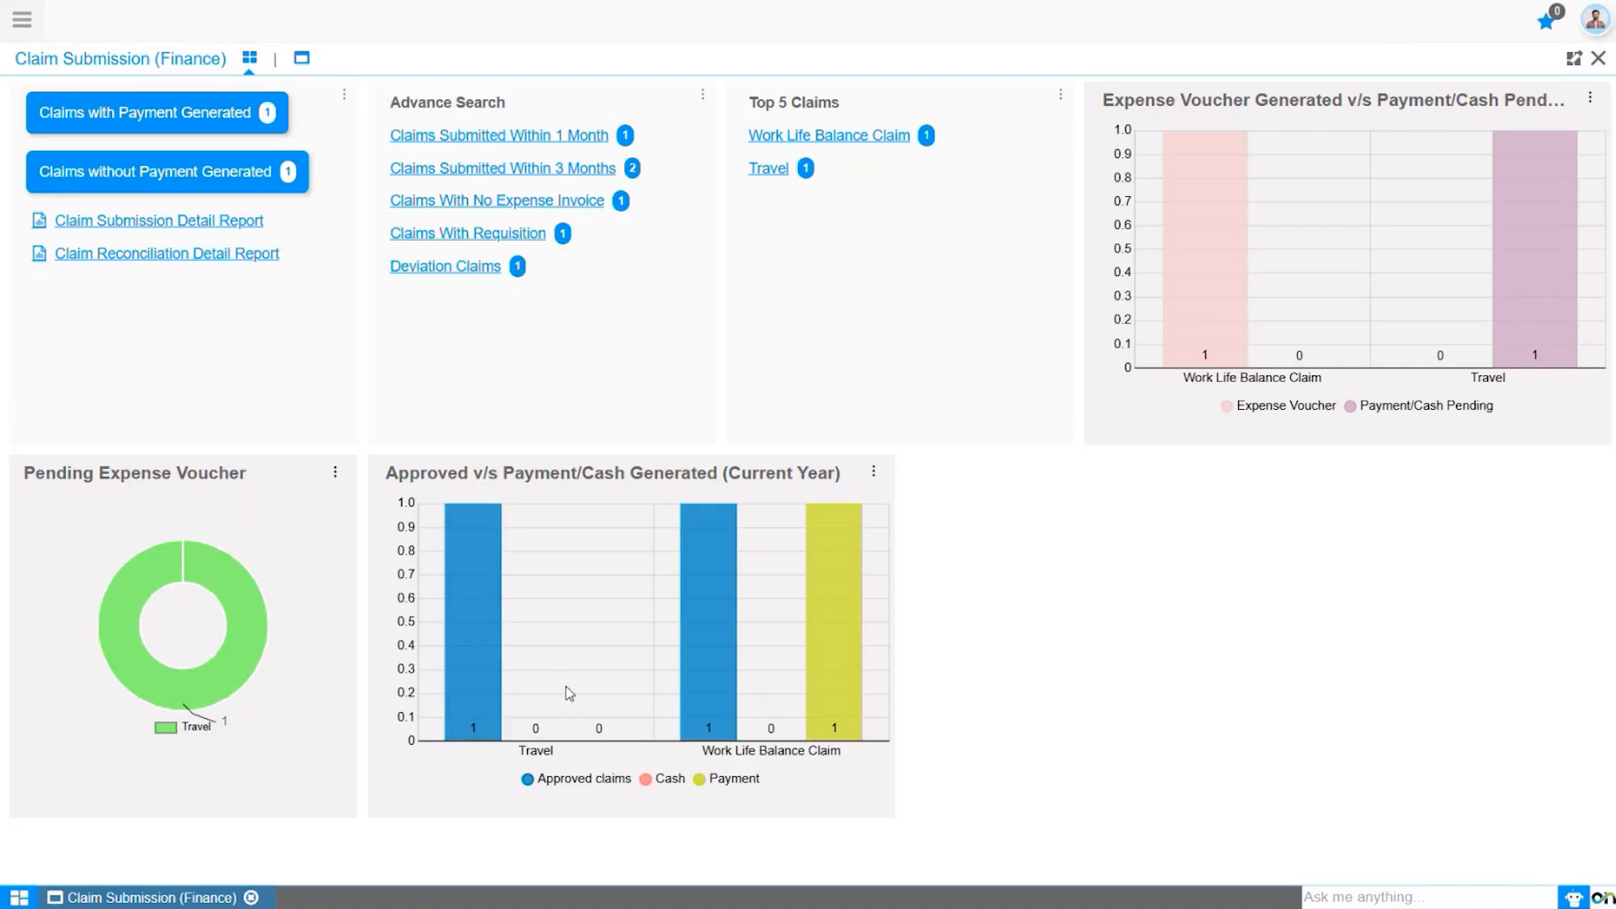
pyautogui.click(301, 61)
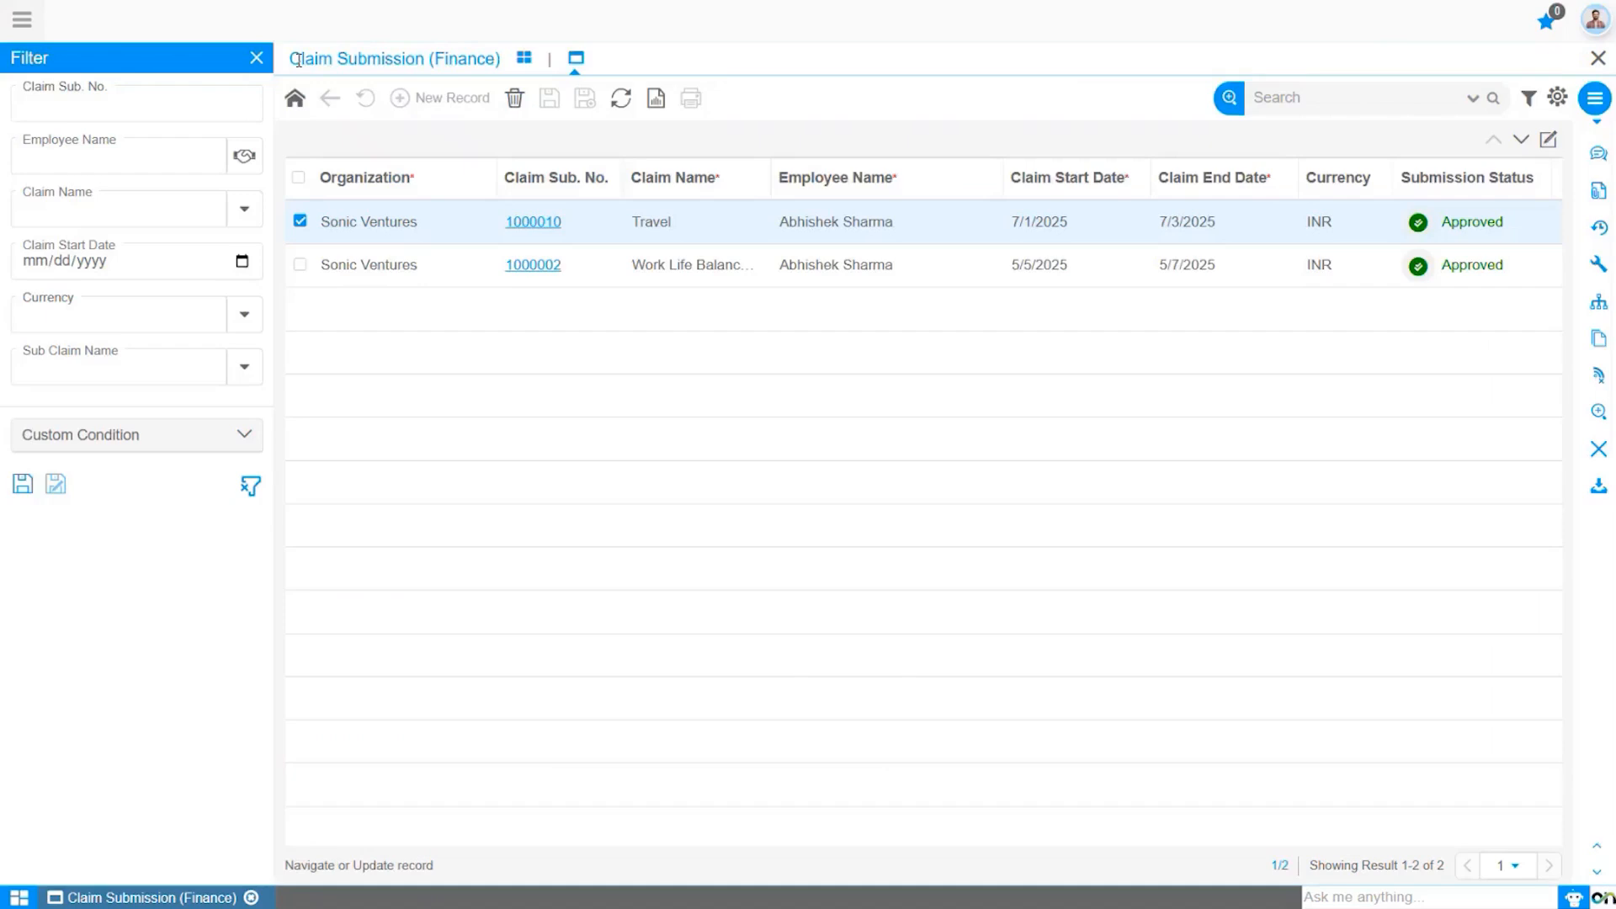
pyautogui.click(540, 224)
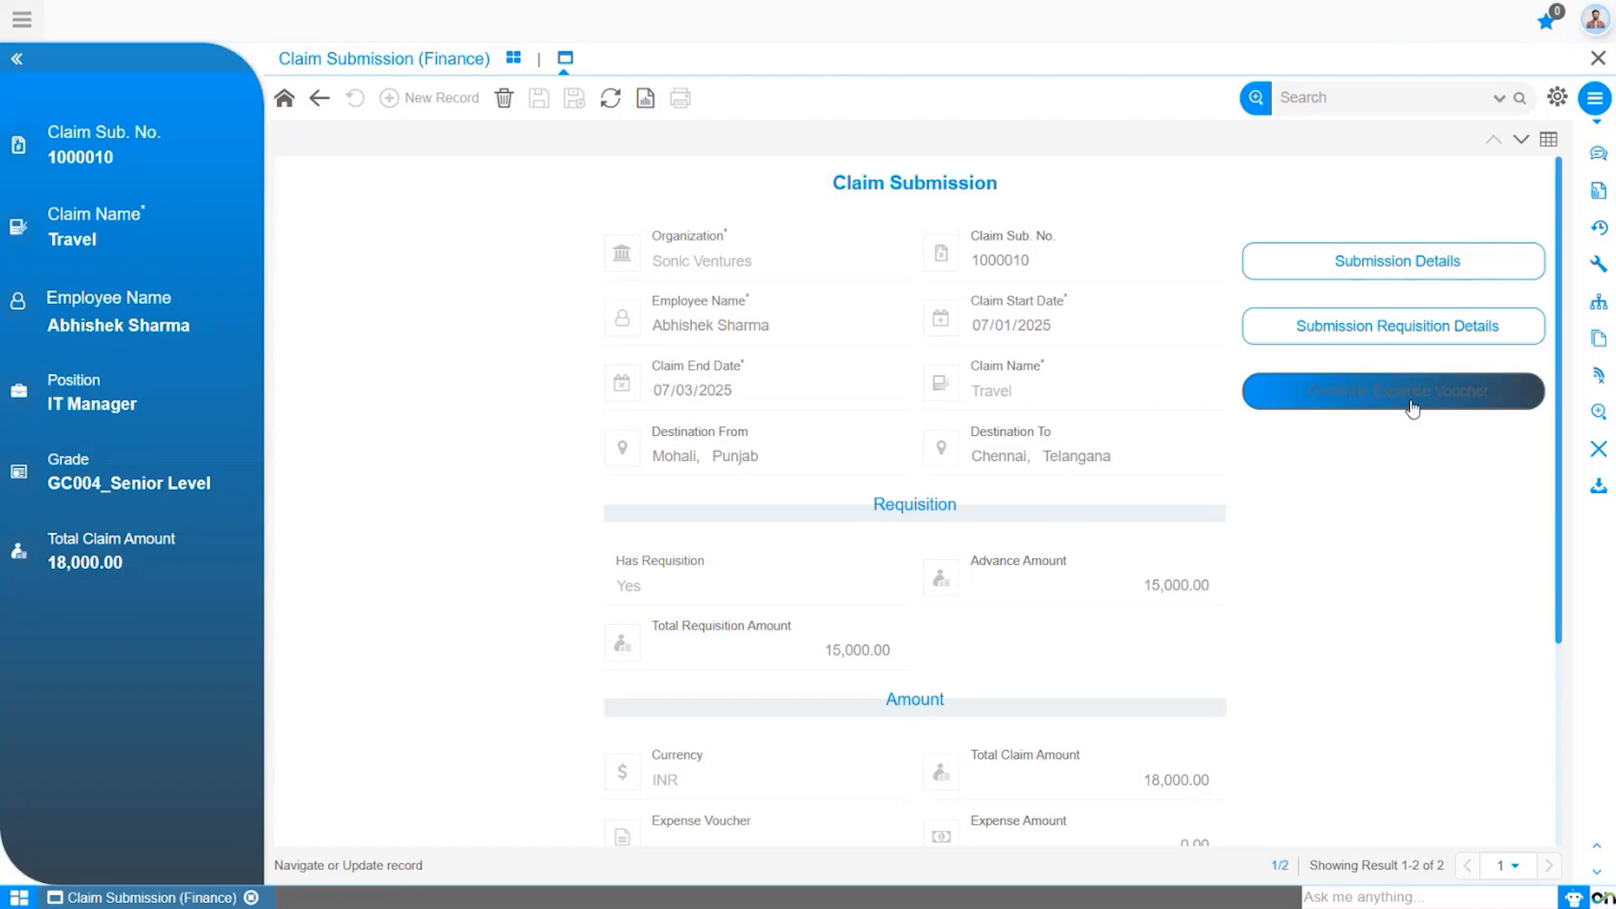
# Step: Open the Generate Expense Voucher process from Claim Management within HR Management
pyautogui.click(22, 18)
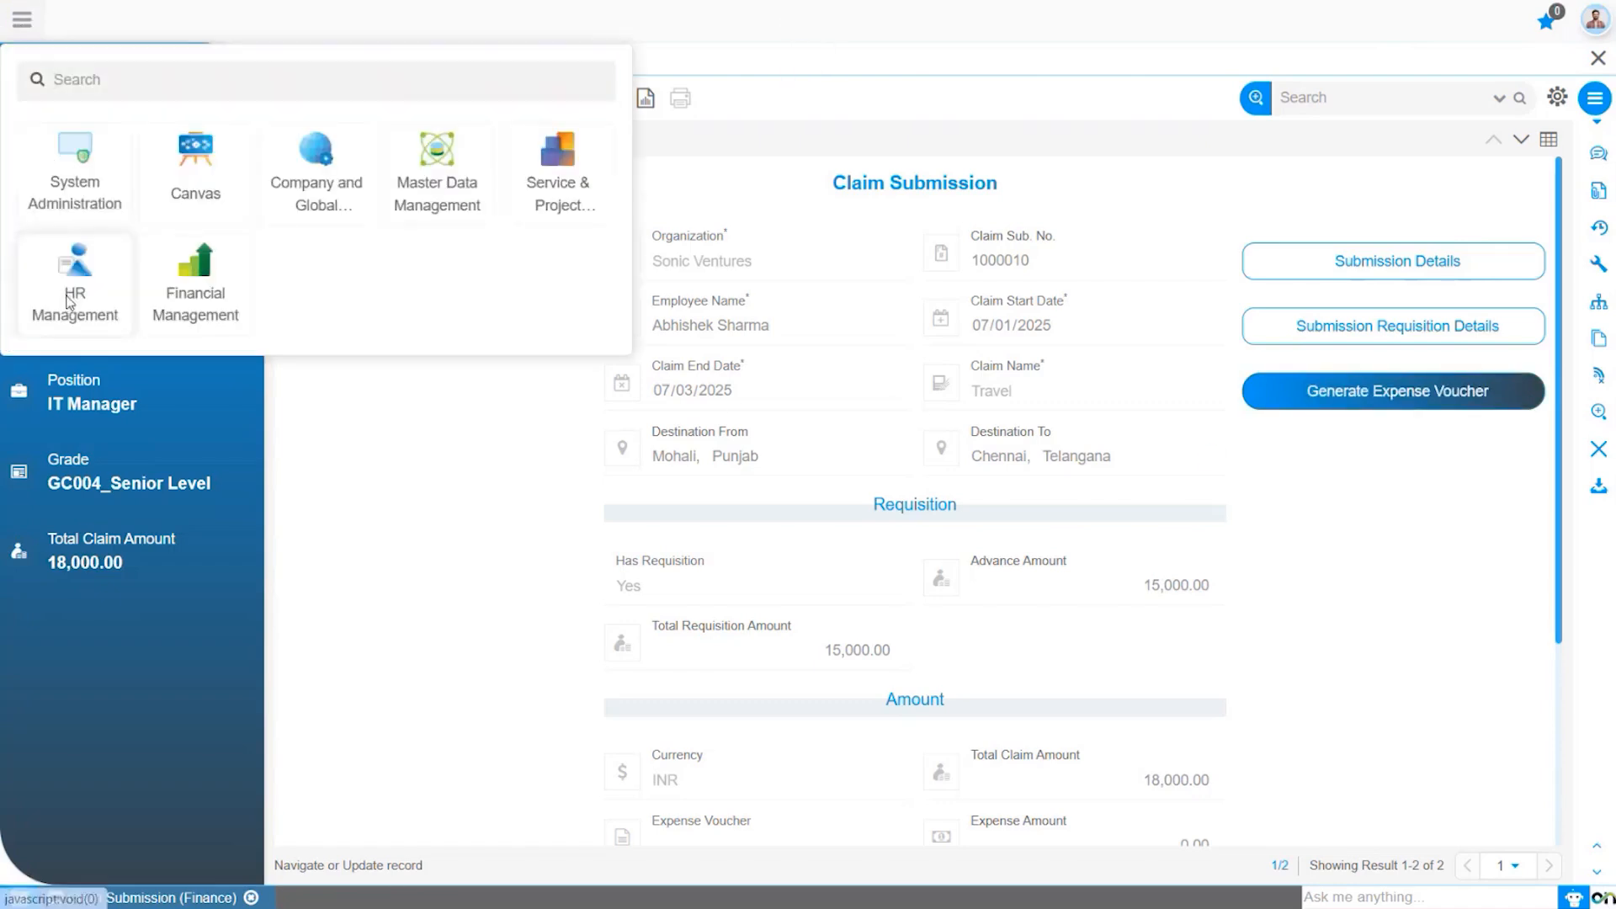
pyautogui.click(70, 302)
pyautogui.moveTo(1257, 42)
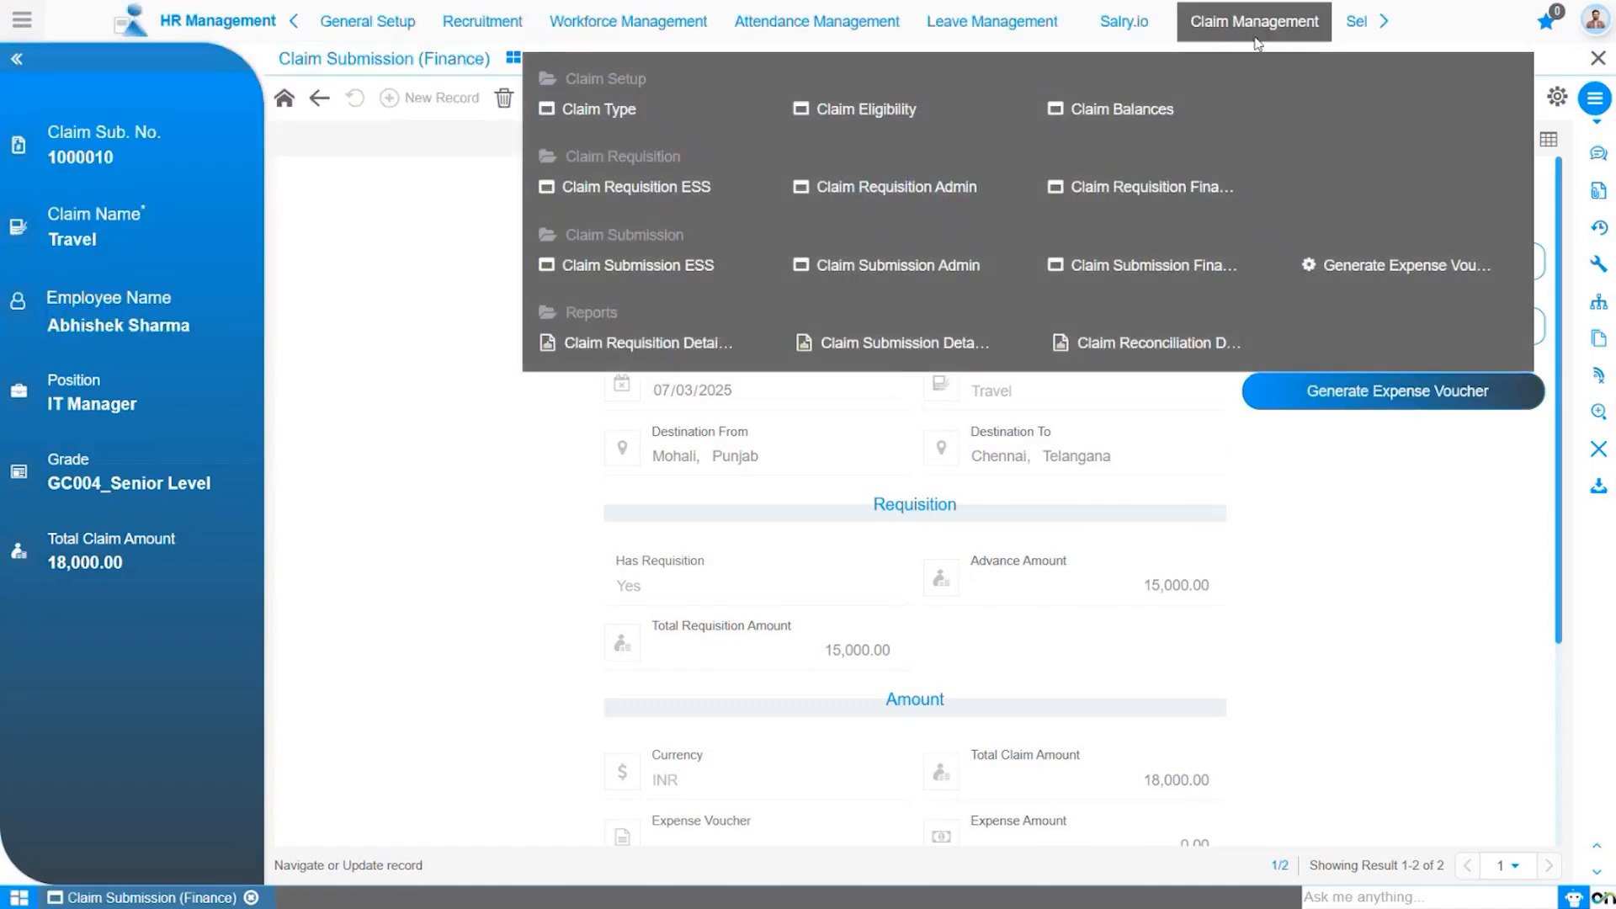
pyautogui.click(1387, 266)
# Step: Set the voucher process's organization to Sonic Ventures and its document type to Expense Invoice
pyautogui.click(101, 118)
pyautogui.click(84, 202)
pyautogui.click(101, 173)
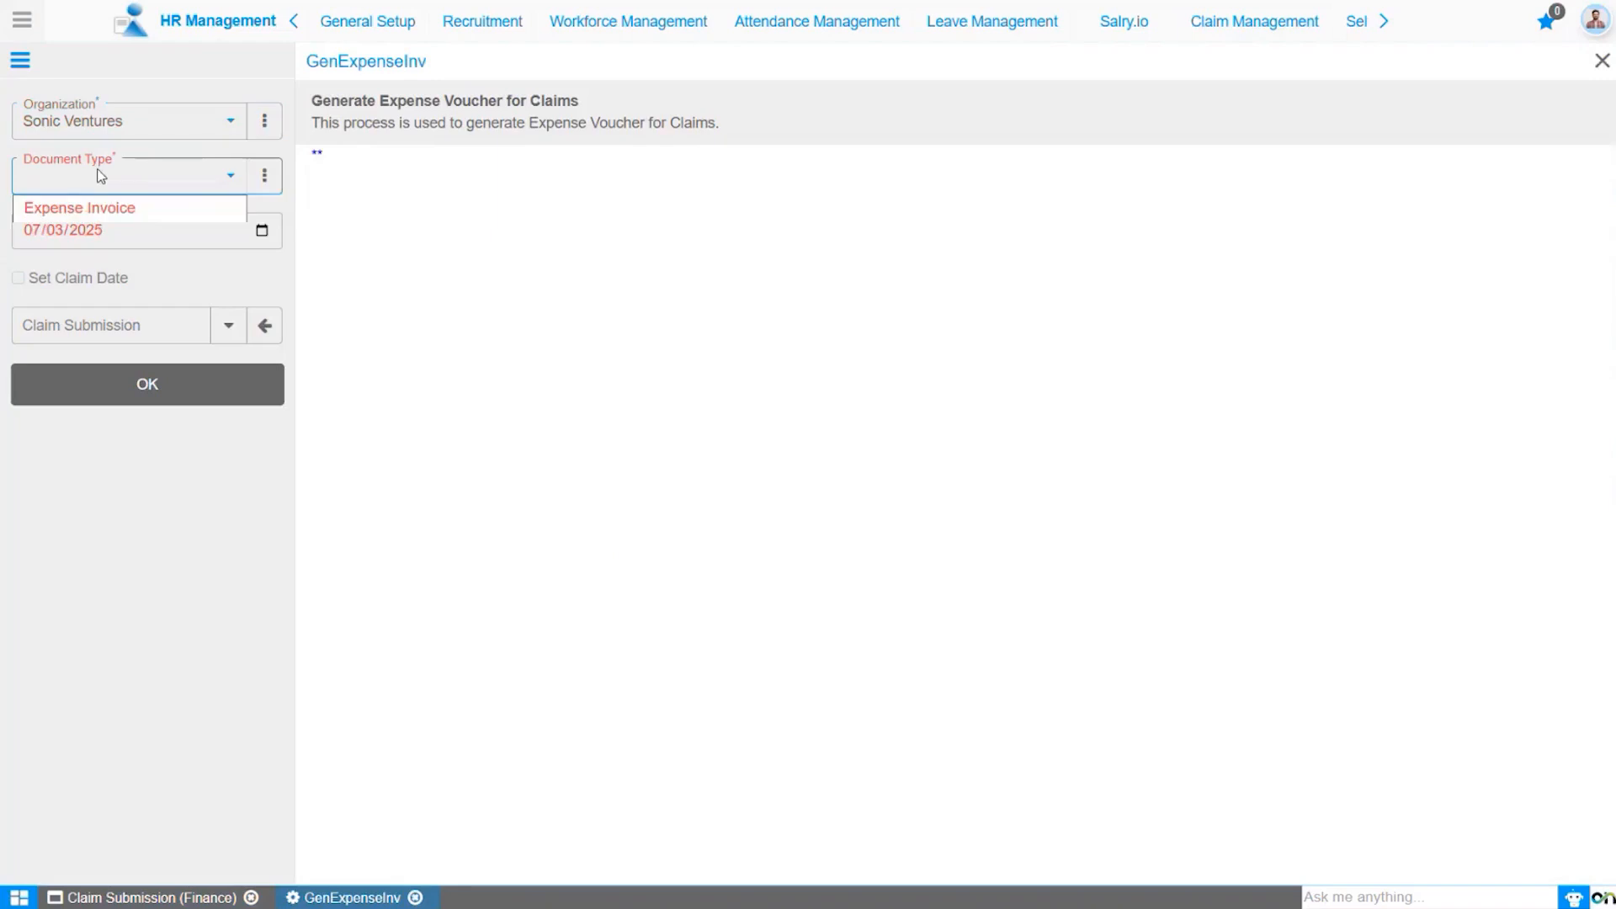
pyautogui.click(100, 206)
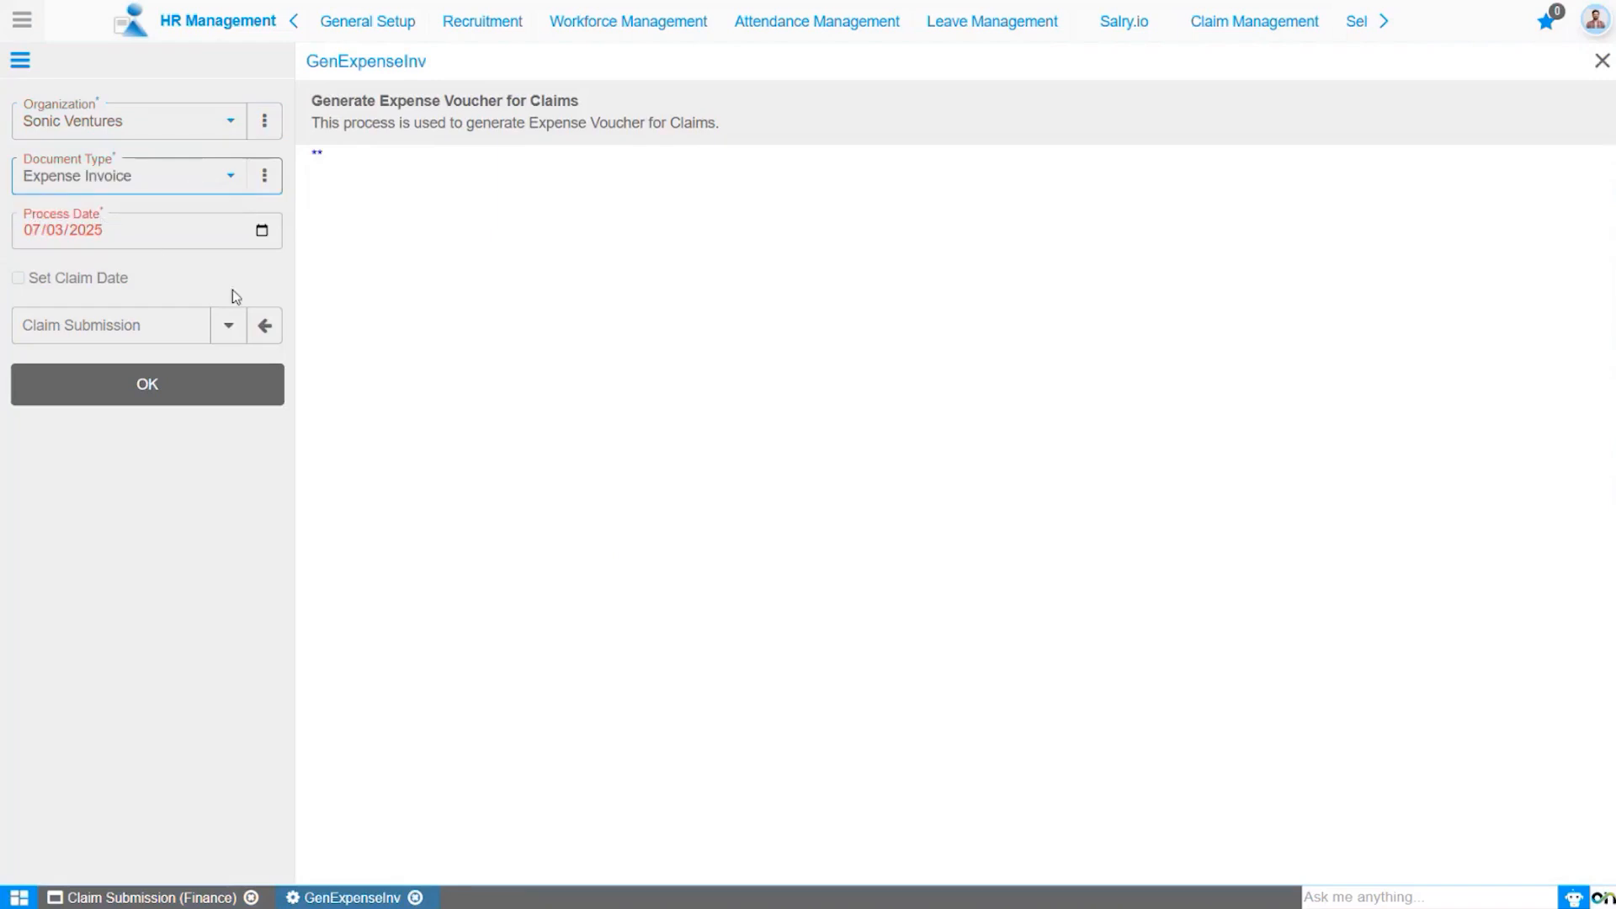
# Step: Choose the claim submission dated 7/1/2025 to 7/3/2025 and generate its expense voucher
pyautogui.click(228, 328)
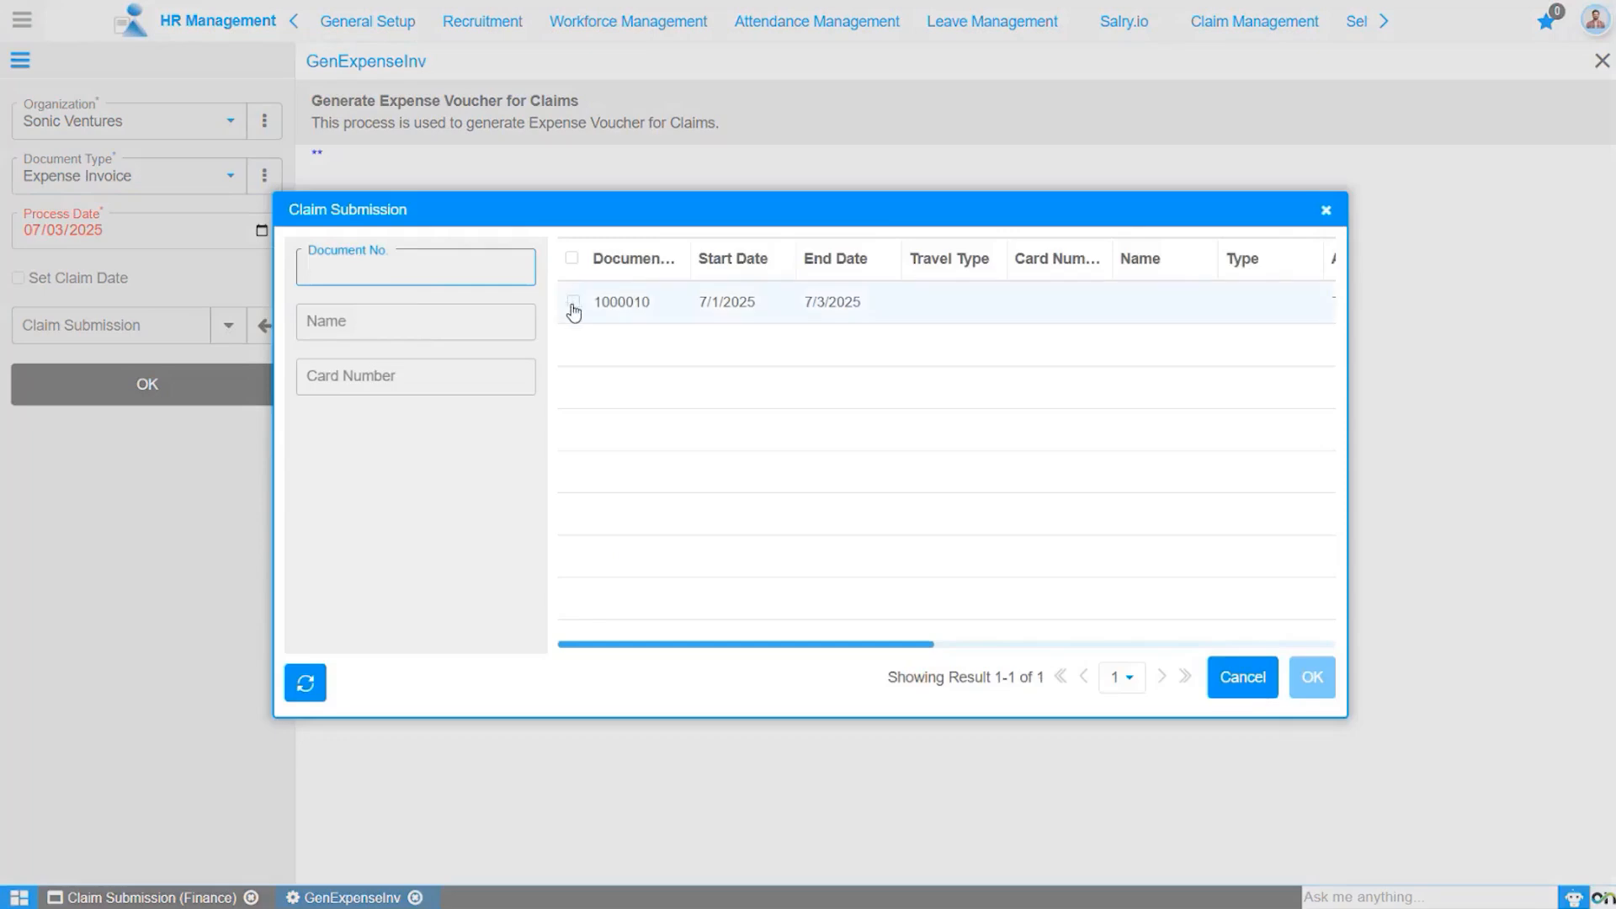
pyautogui.click(573, 304)
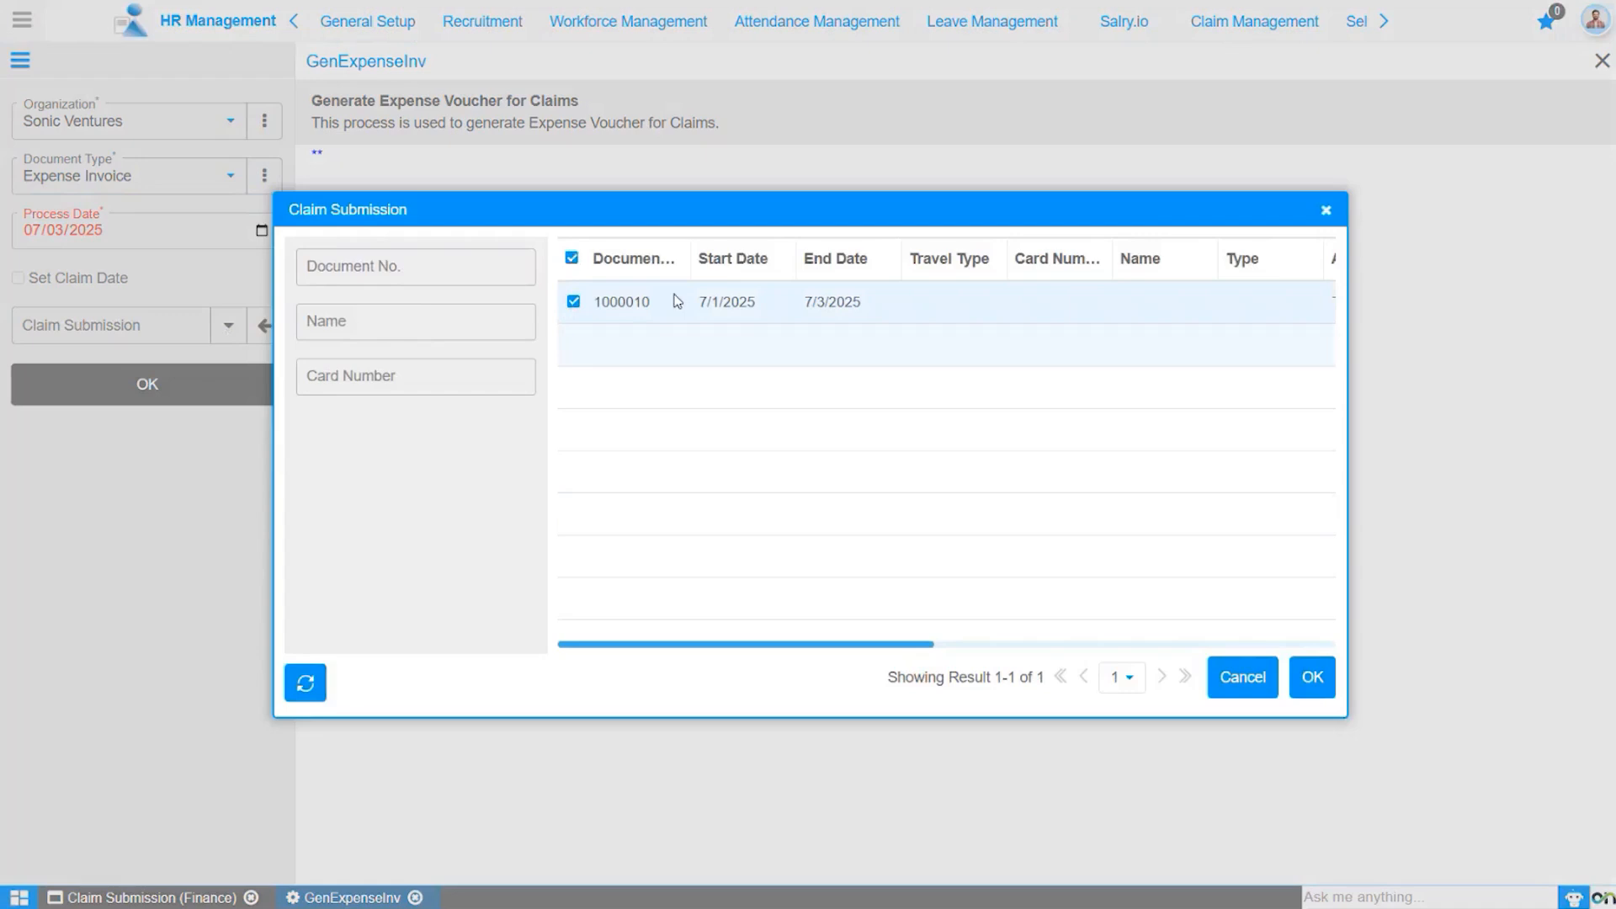
pyautogui.click(1319, 700)
pyautogui.click(109, 393)
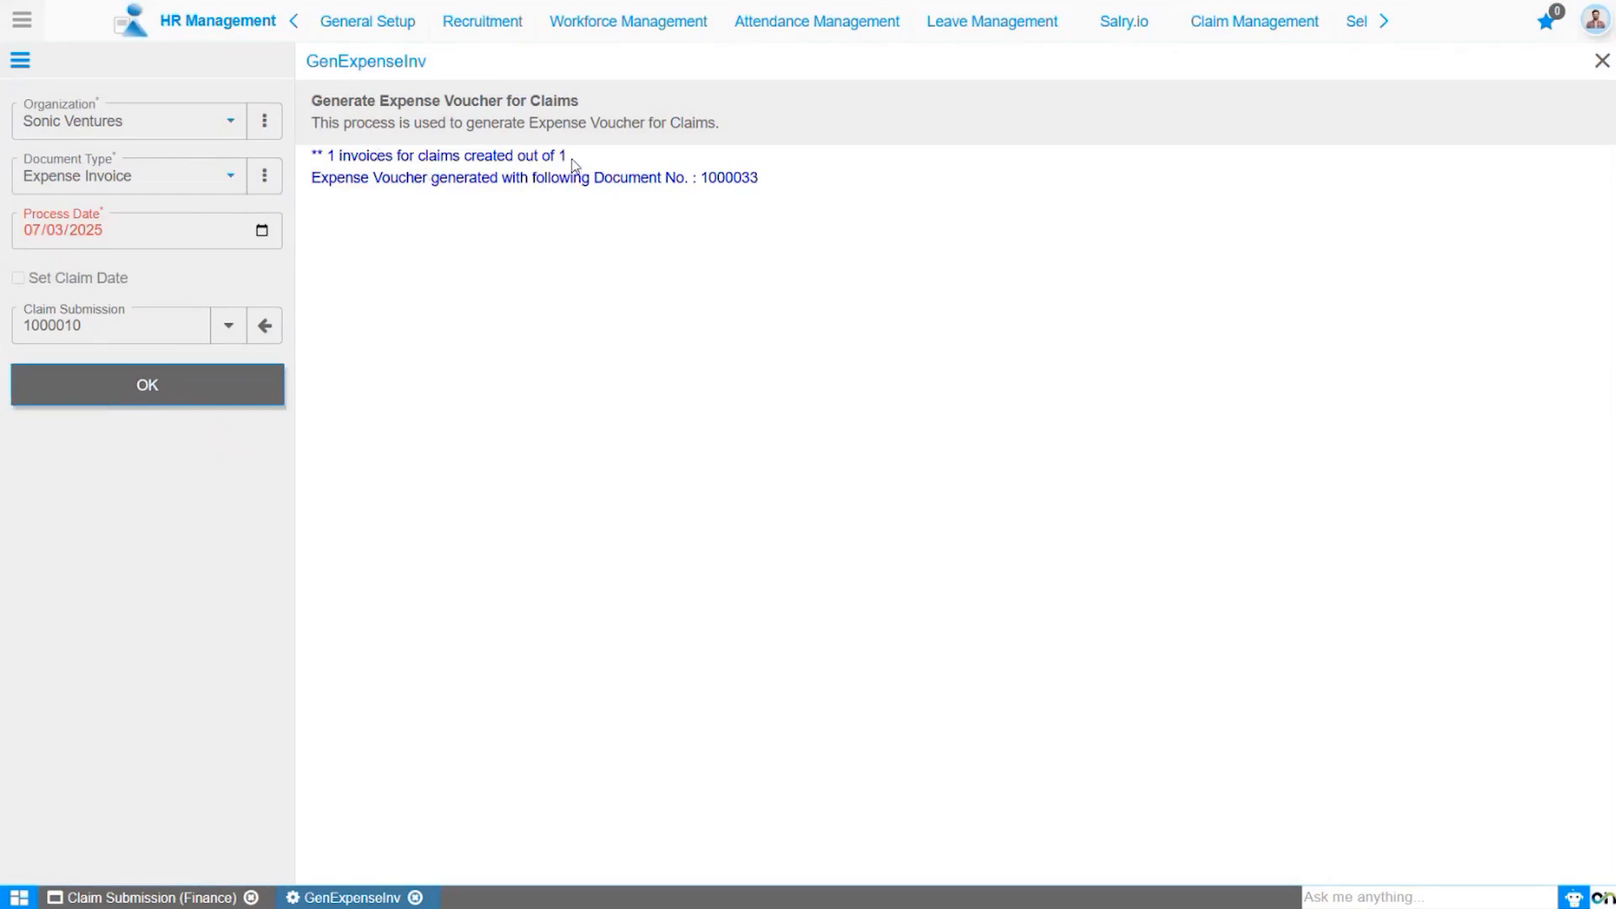
pyautogui.moveTo(702, 178); pyautogui.dragTo(788, 183)
pyautogui.click(780, 271)
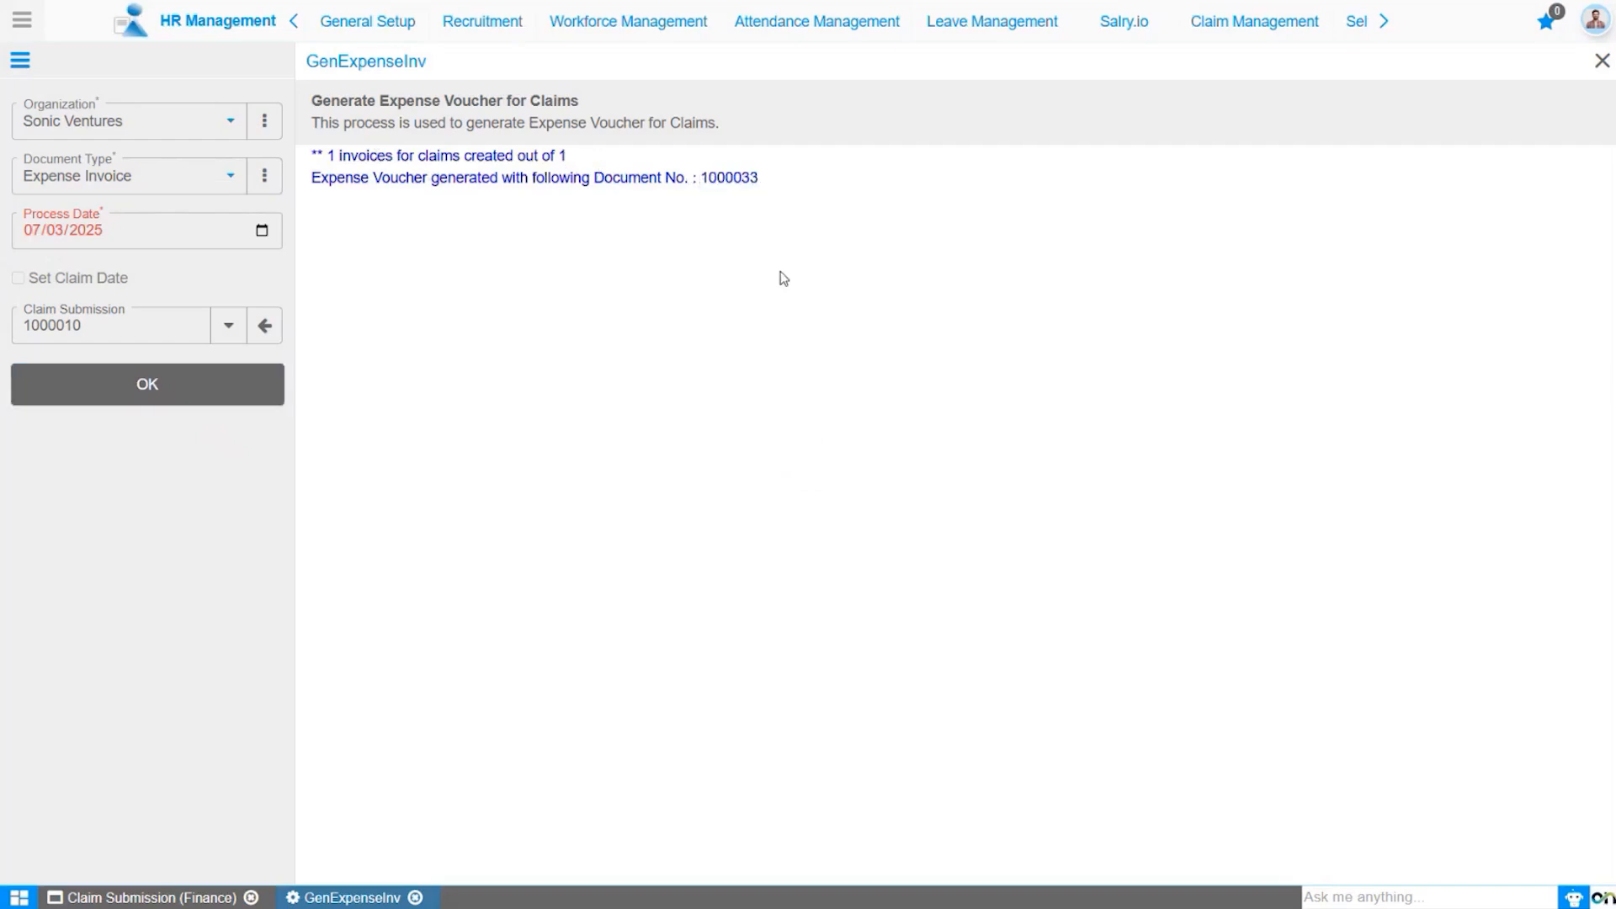
# Step: Return to the travel claim in Claim Submission (Finance), refresh it and open the linked expense voucher's invoice record
pyautogui.click(179, 900)
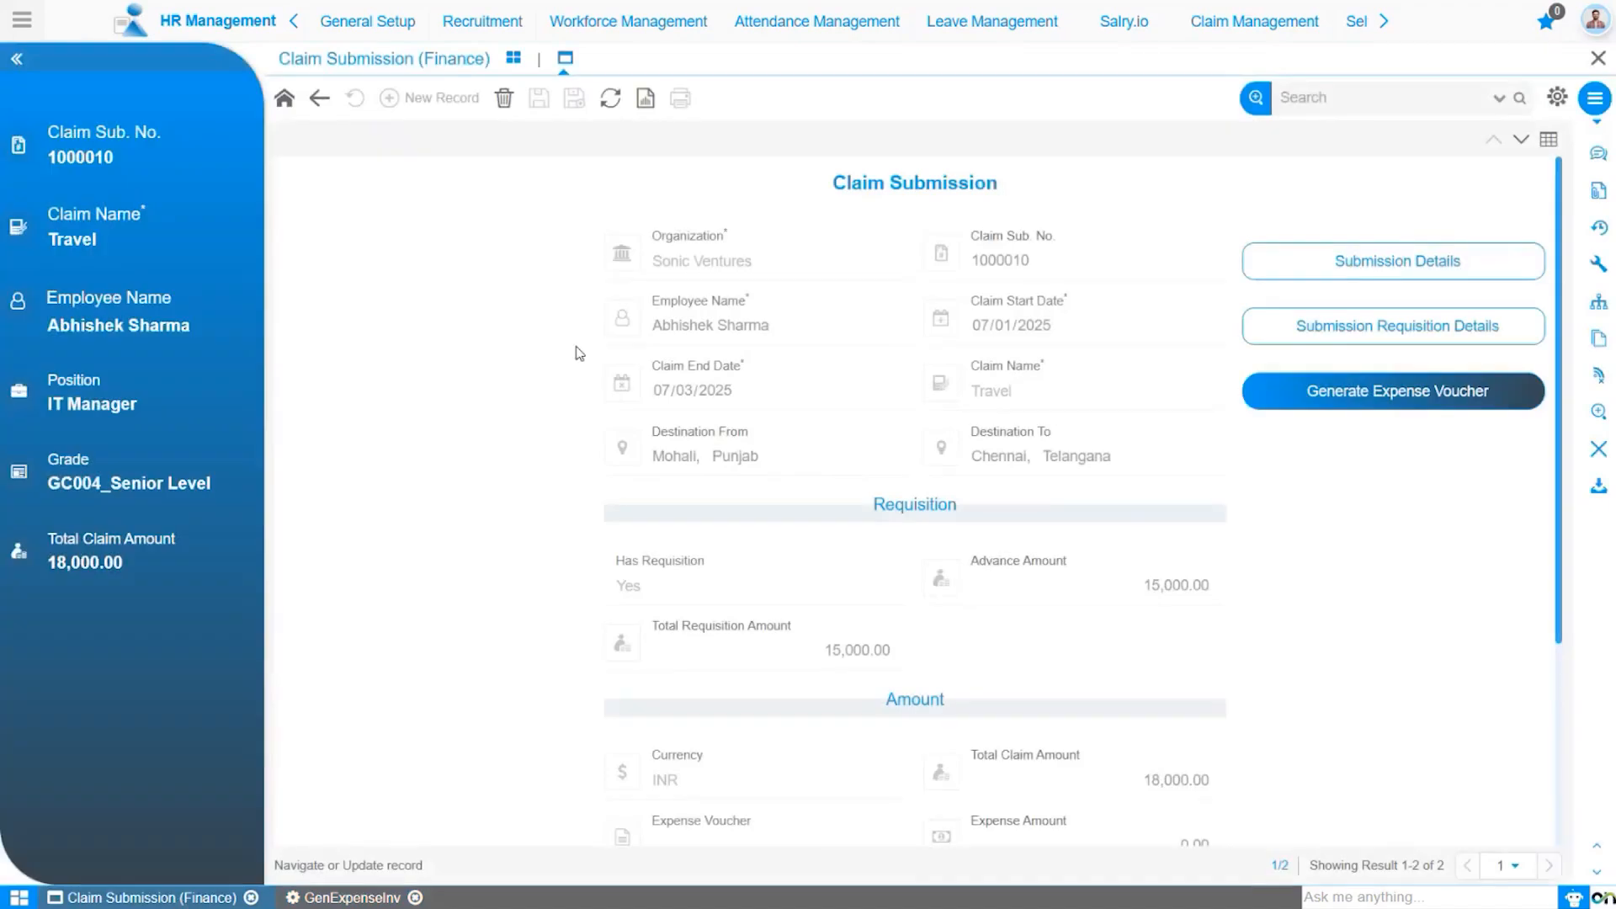
pyautogui.click(612, 99)
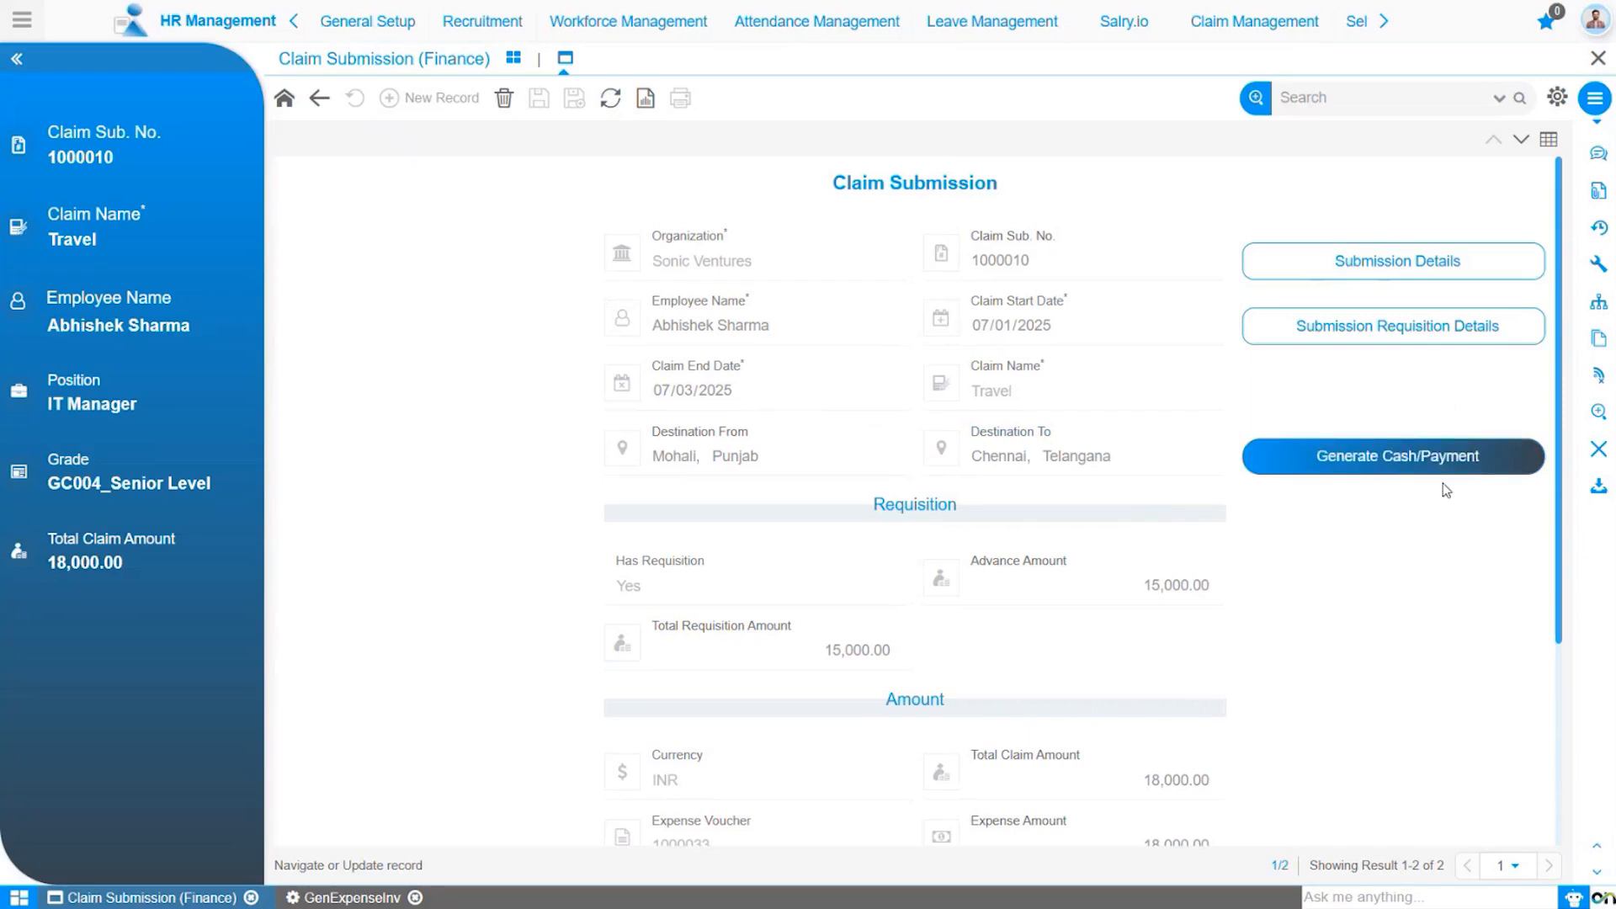
pyautogui.scroll(-3, 1443, 484)
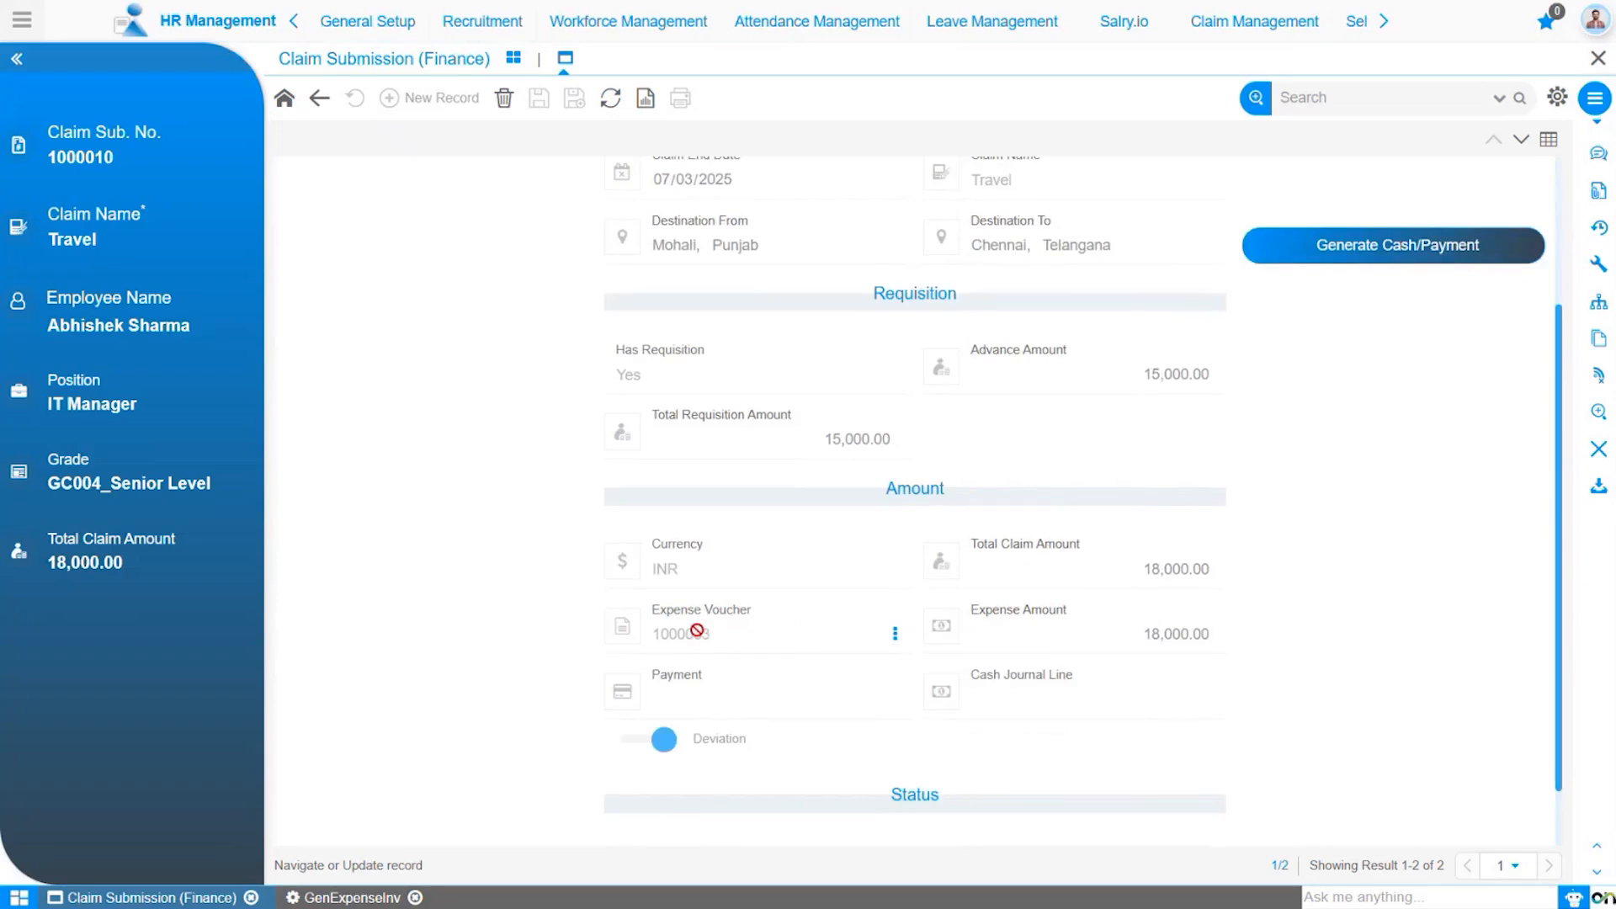
pyautogui.click(895, 633)
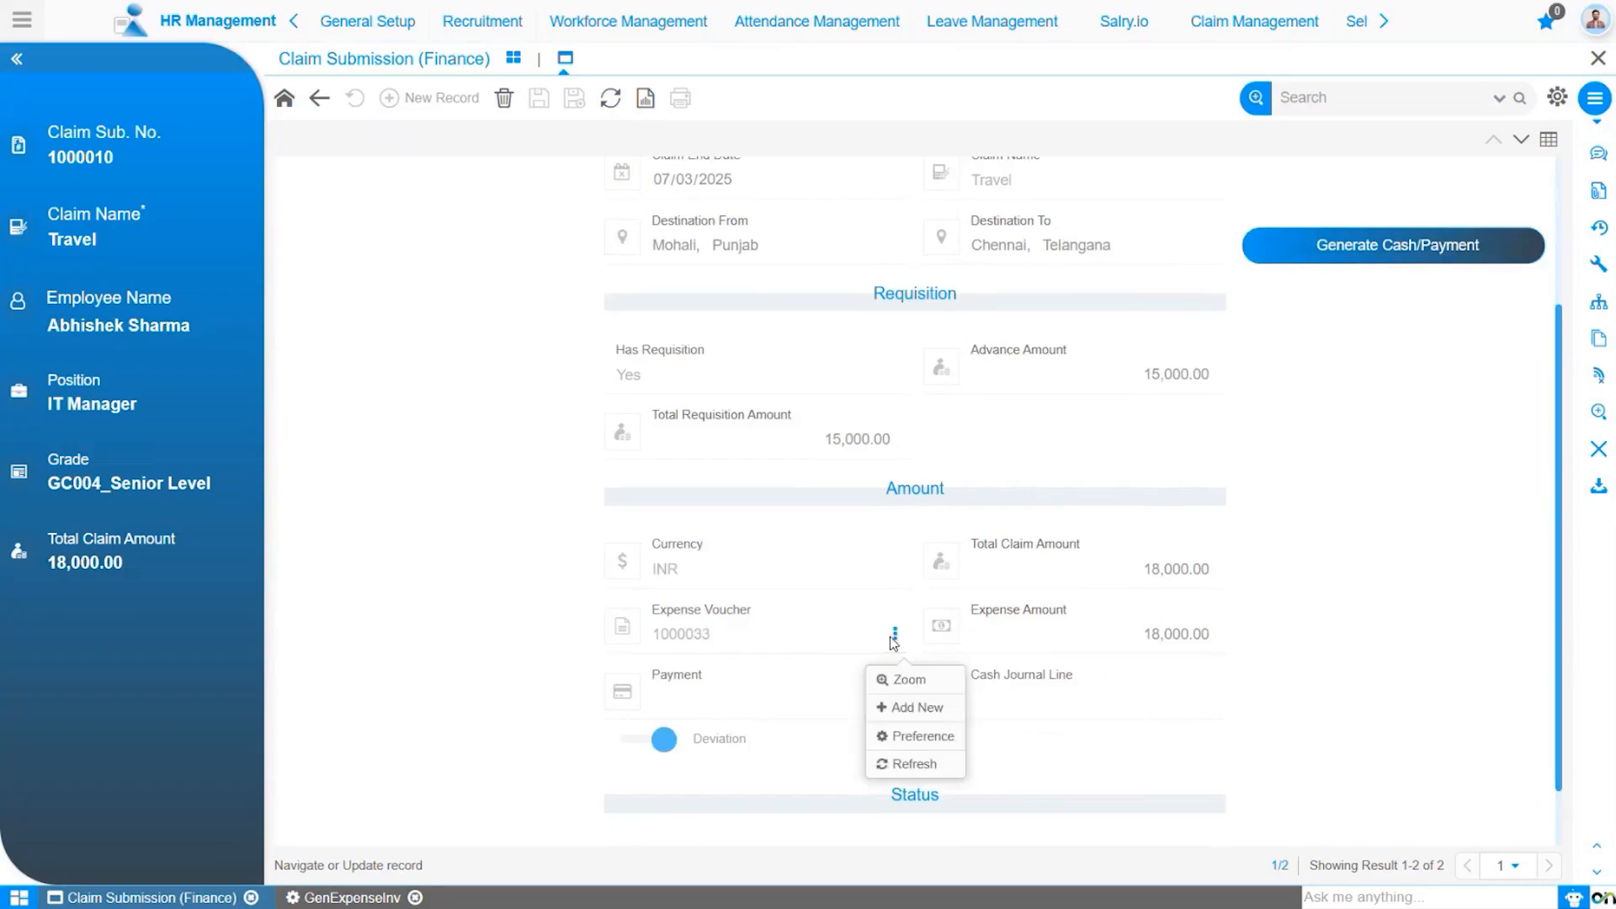
pyautogui.click(905, 682)
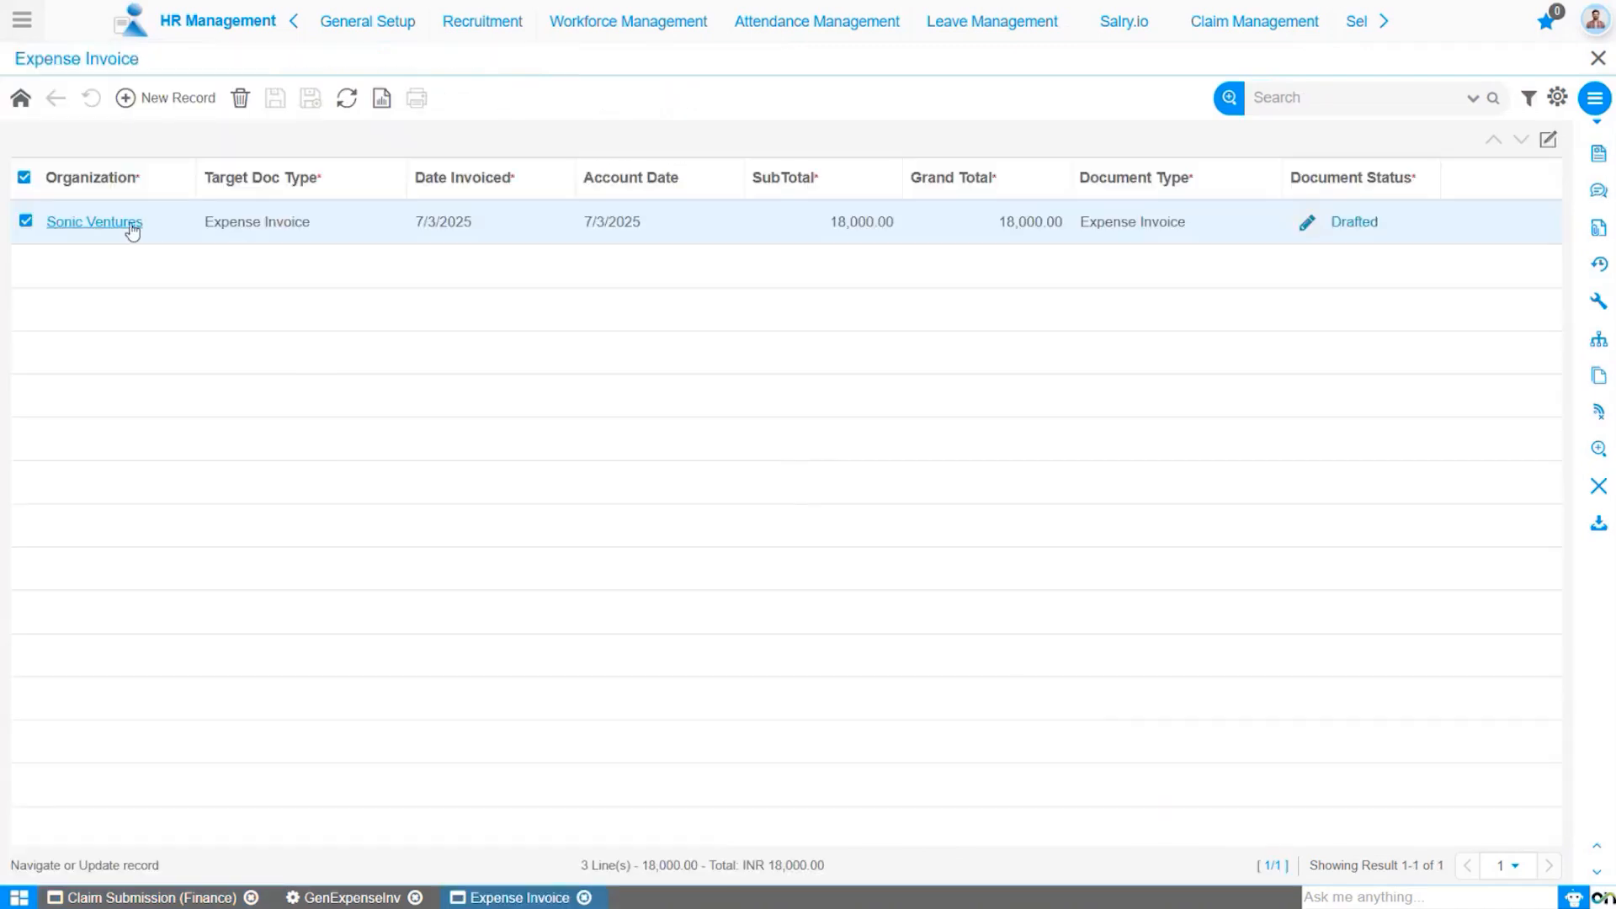
pyautogui.click(133, 229)
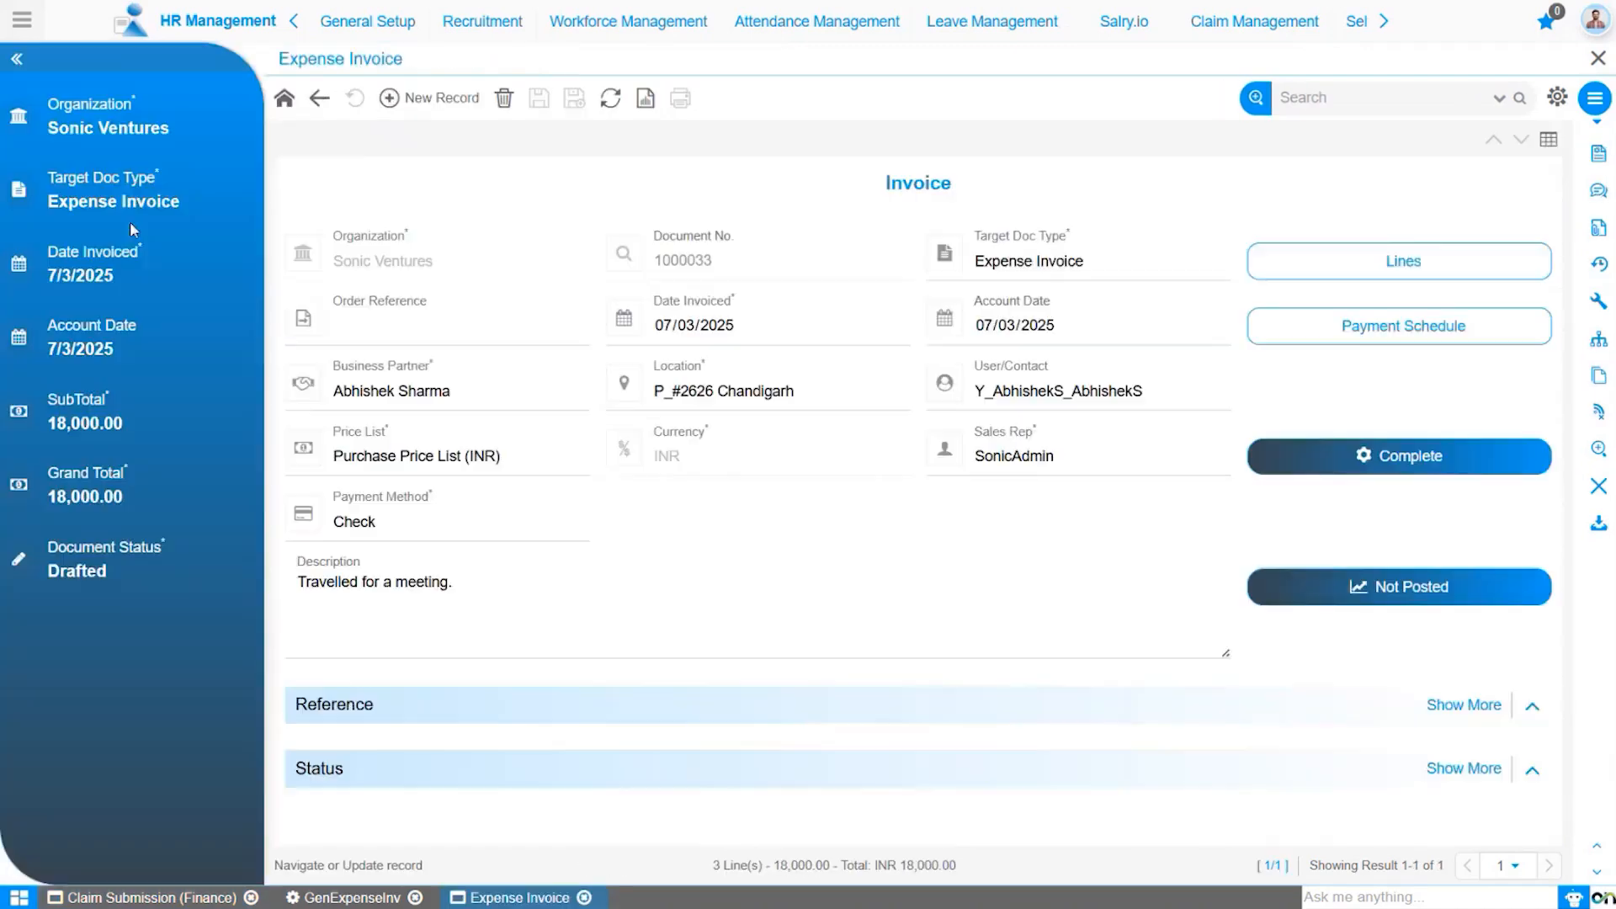
# Step: Complete the expense invoice and review its reference and status details
pyautogui.click(1476, 468)
pyautogui.click(851, 513)
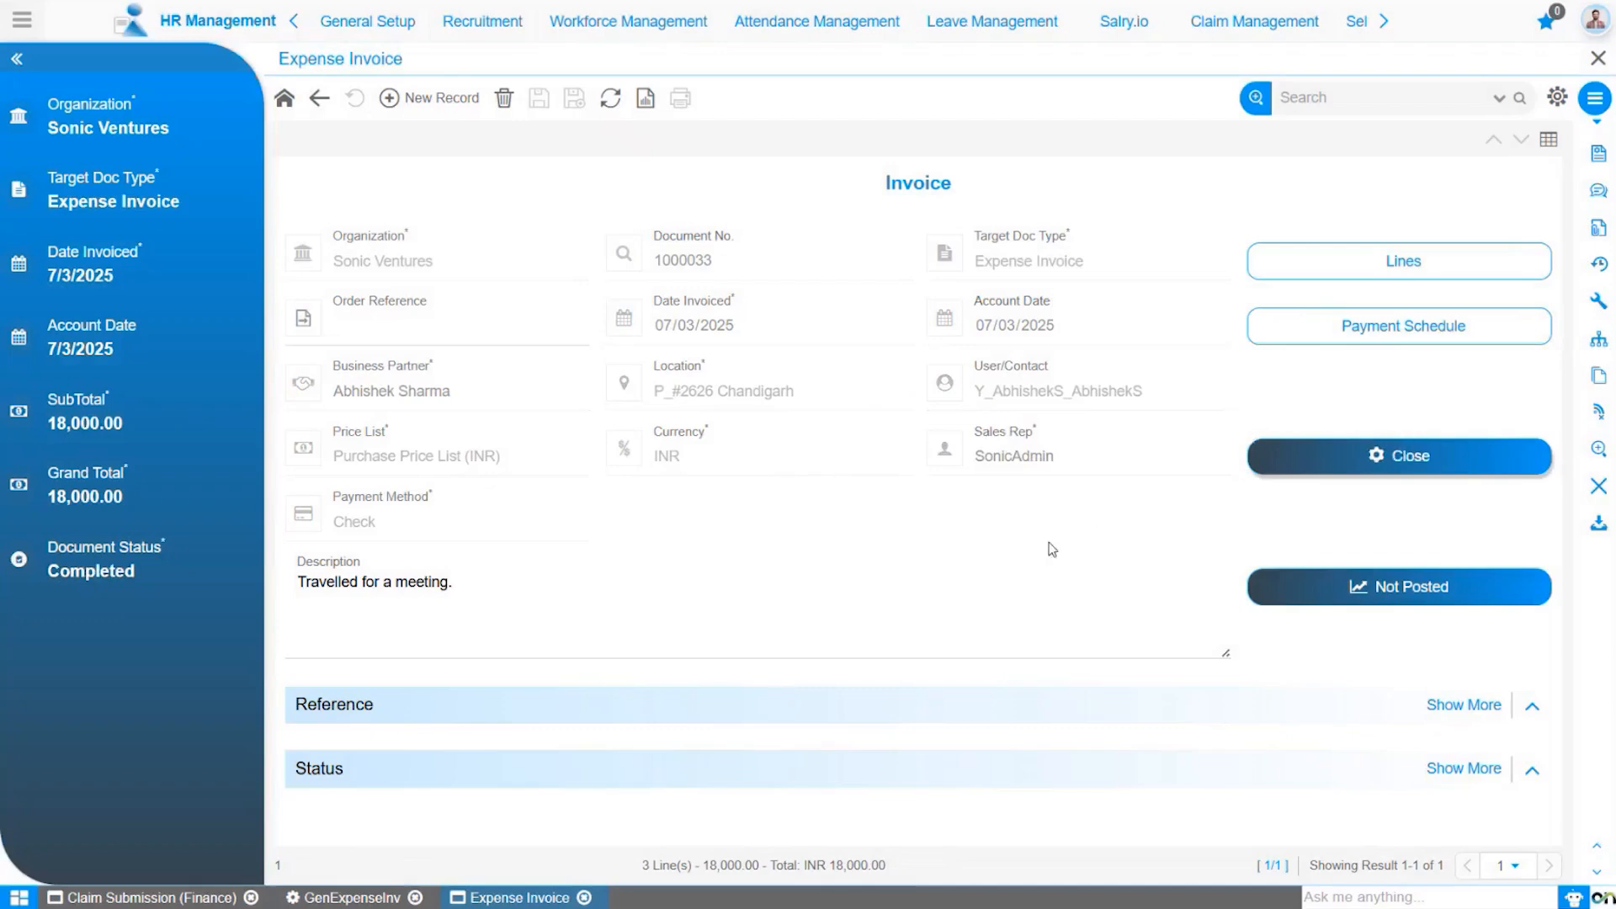
pyautogui.scroll(-3, 1049, 548)
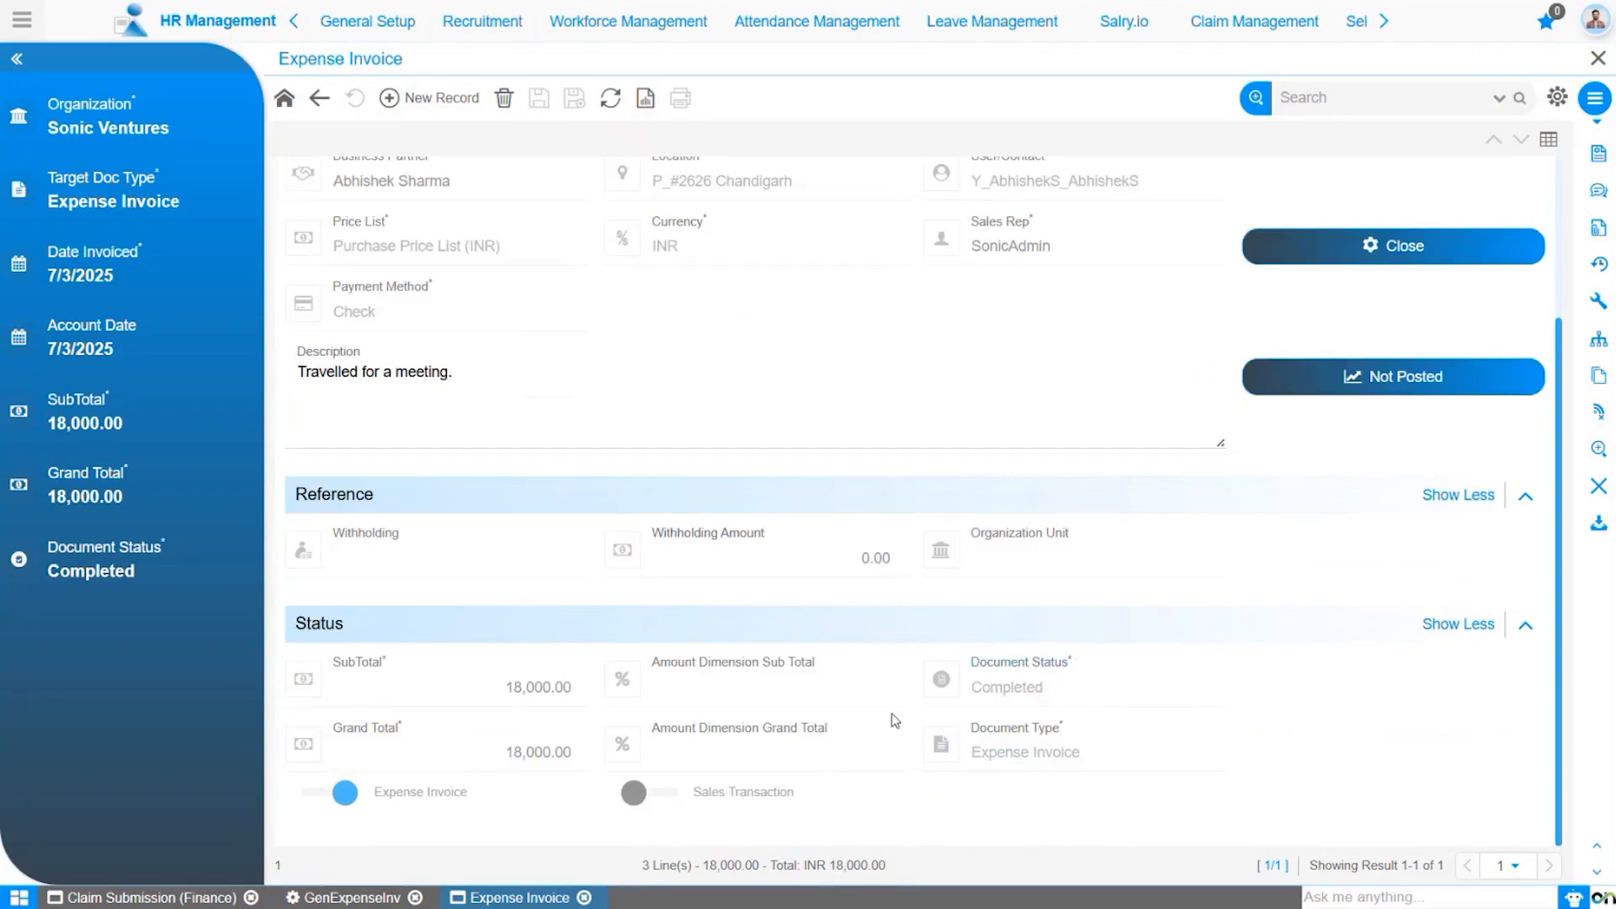
# Step: Return to the travel claim submission and start the Generate Cash/Payment process for it
pyautogui.click(179, 899)
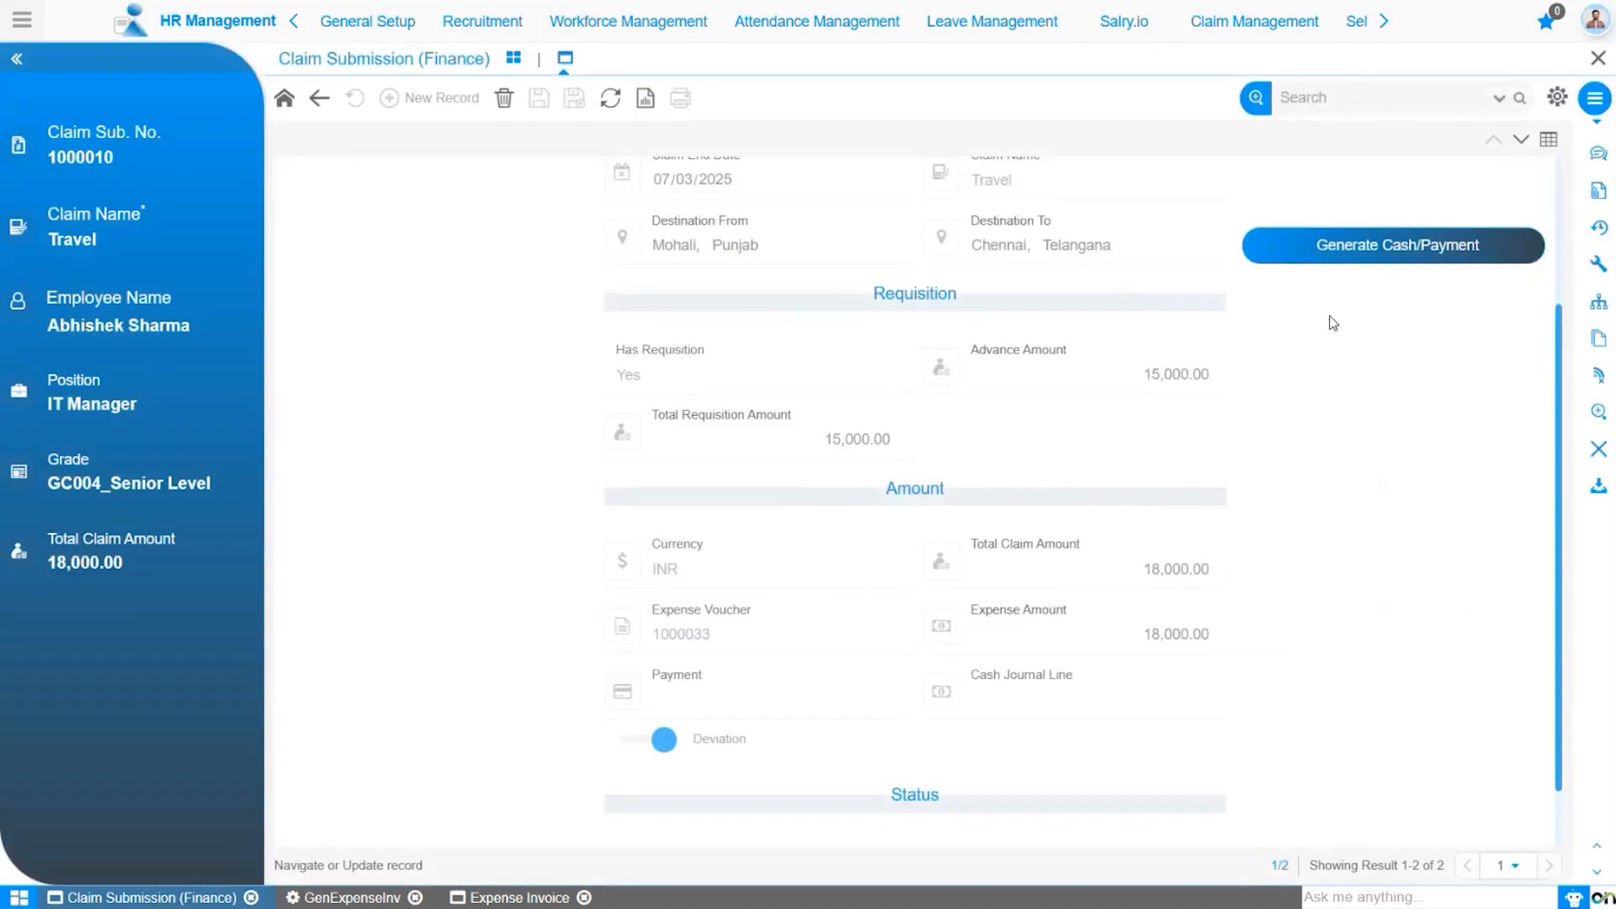
pyautogui.scroll(-1, 1338, 305)
pyautogui.scroll(4, 1339, 305)
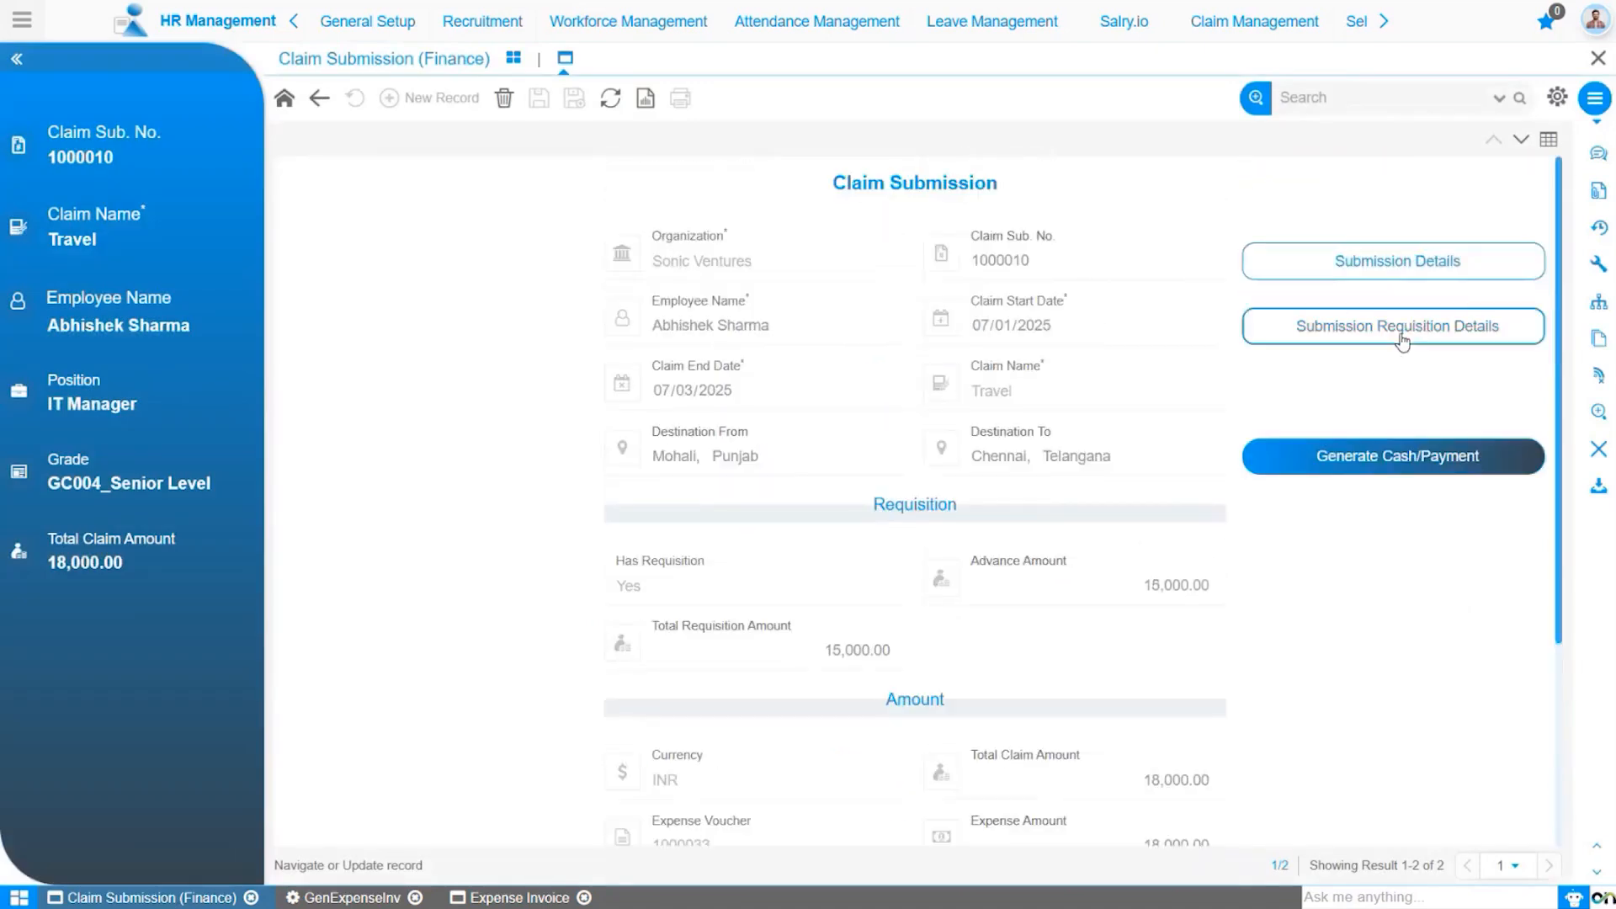
pyautogui.click(1381, 461)
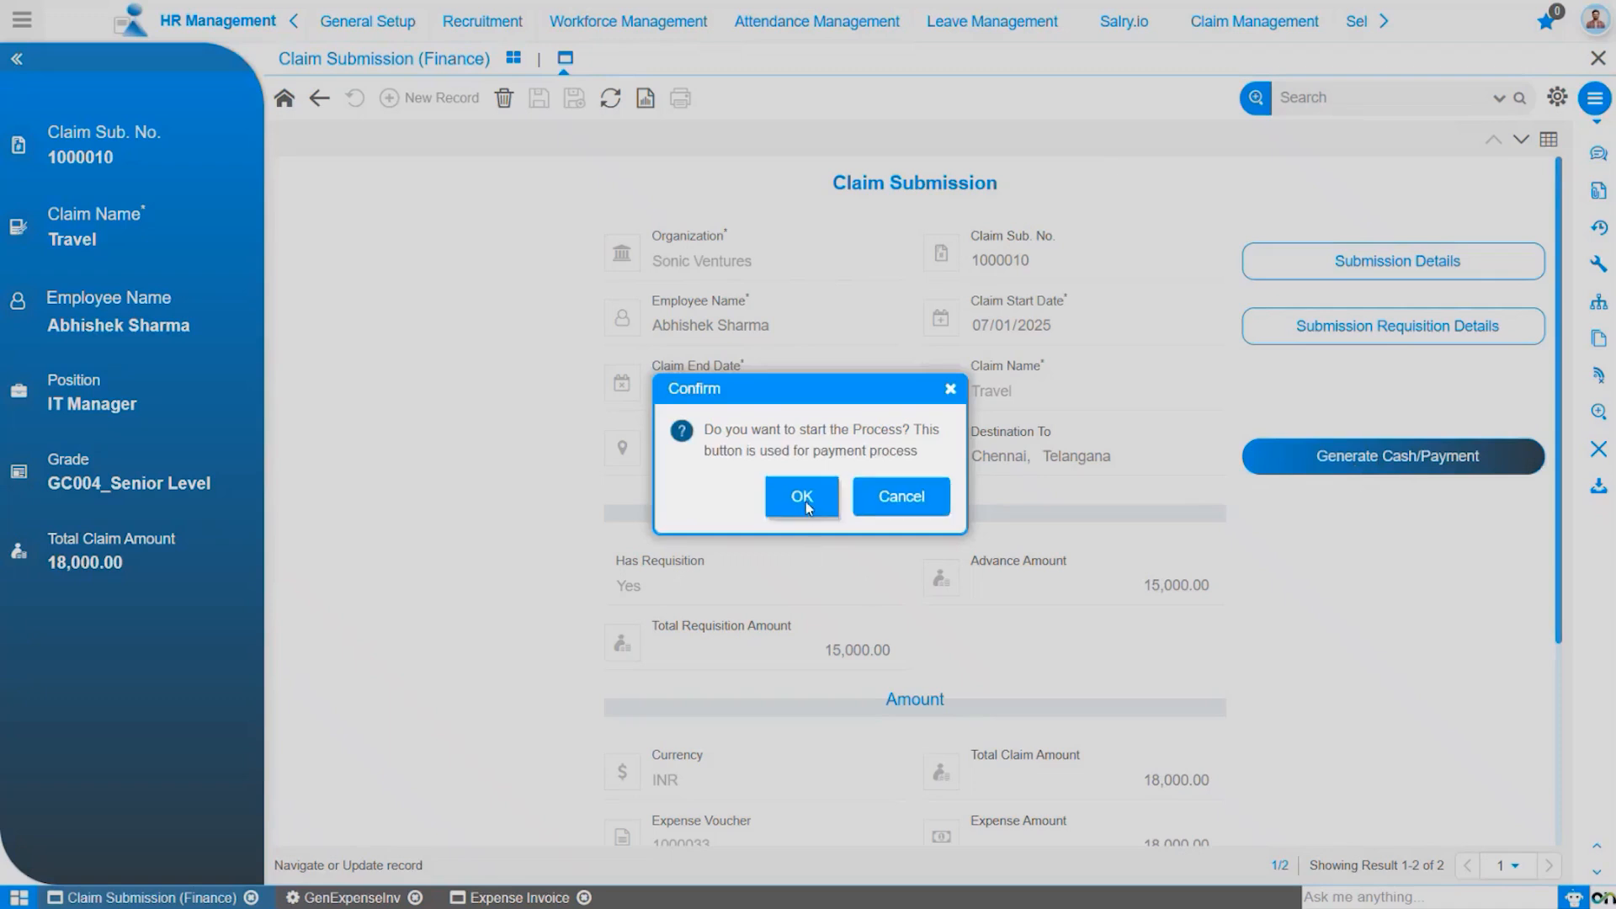
pyautogui.click(804, 502)
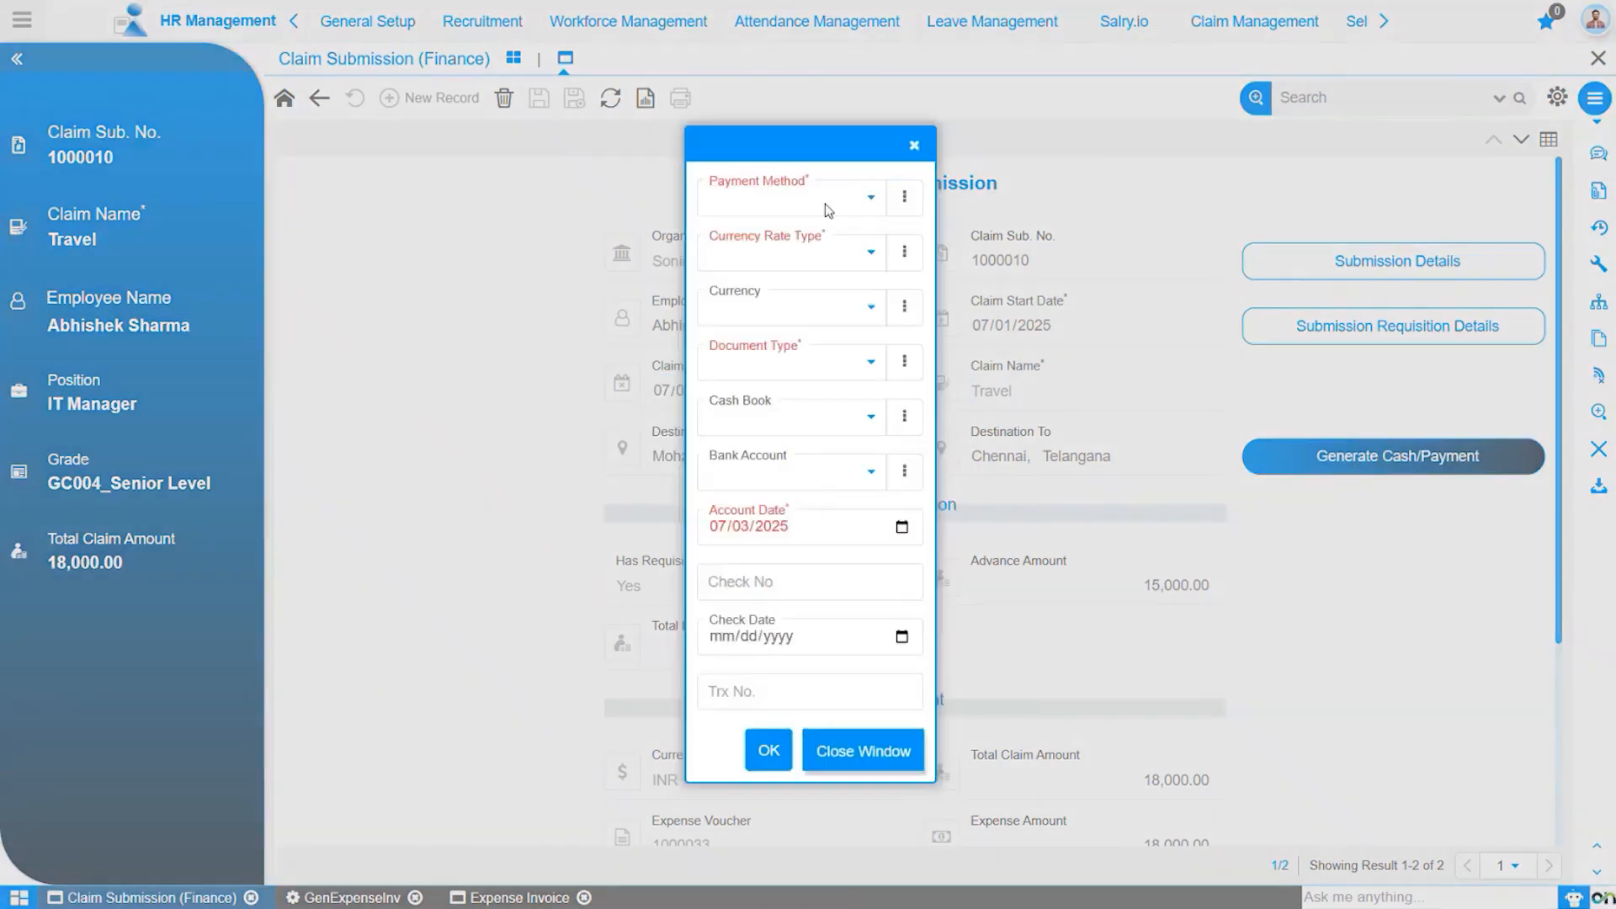
# Step: Set the payment method to Online transfer, currency rate type to Spot, currency to INR and document type to AP Payment
pyautogui.click(781, 201)
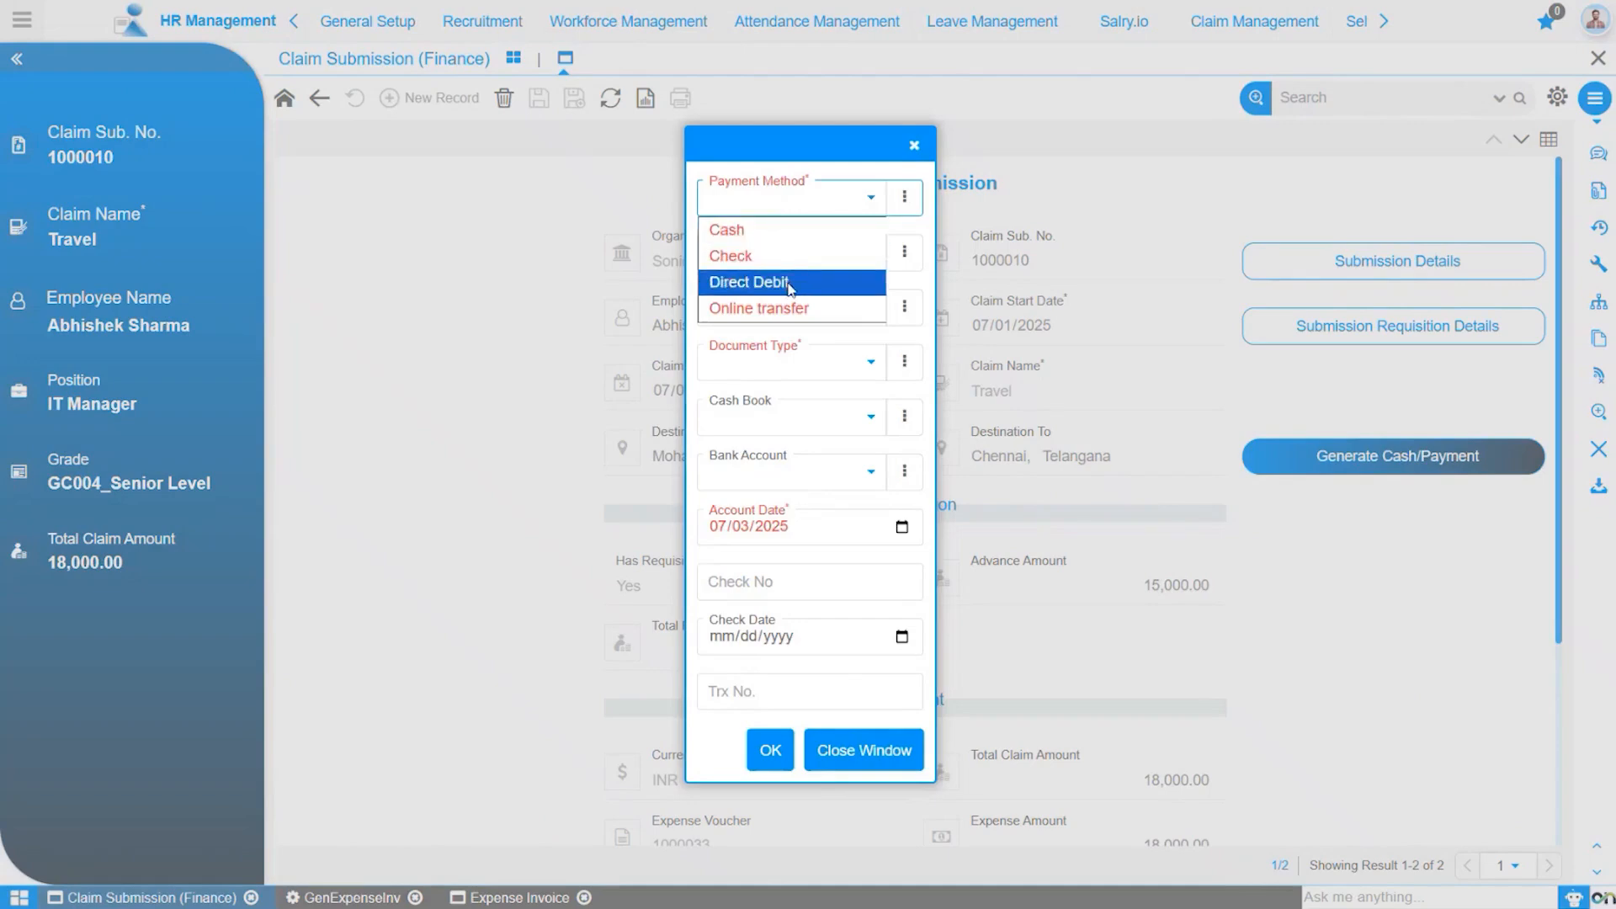
pyautogui.click(796, 309)
pyautogui.click(786, 258)
pyautogui.click(790, 357)
pyautogui.click(798, 310)
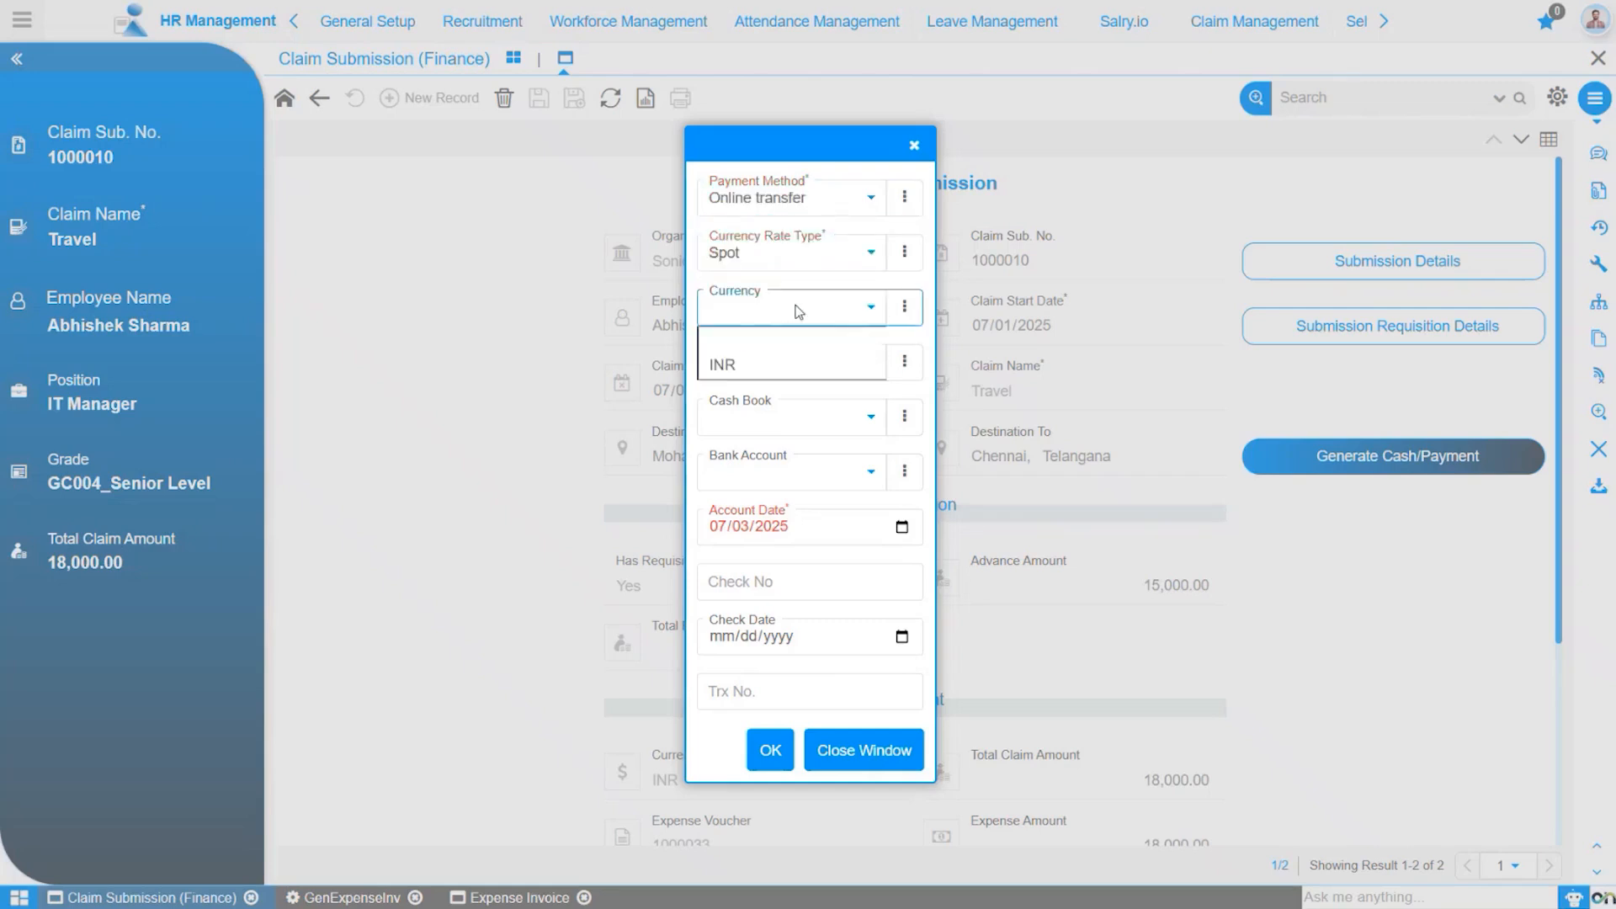
pyautogui.click(783, 360)
pyautogui.click(786, 366)
pyautogui.click(783, 395)
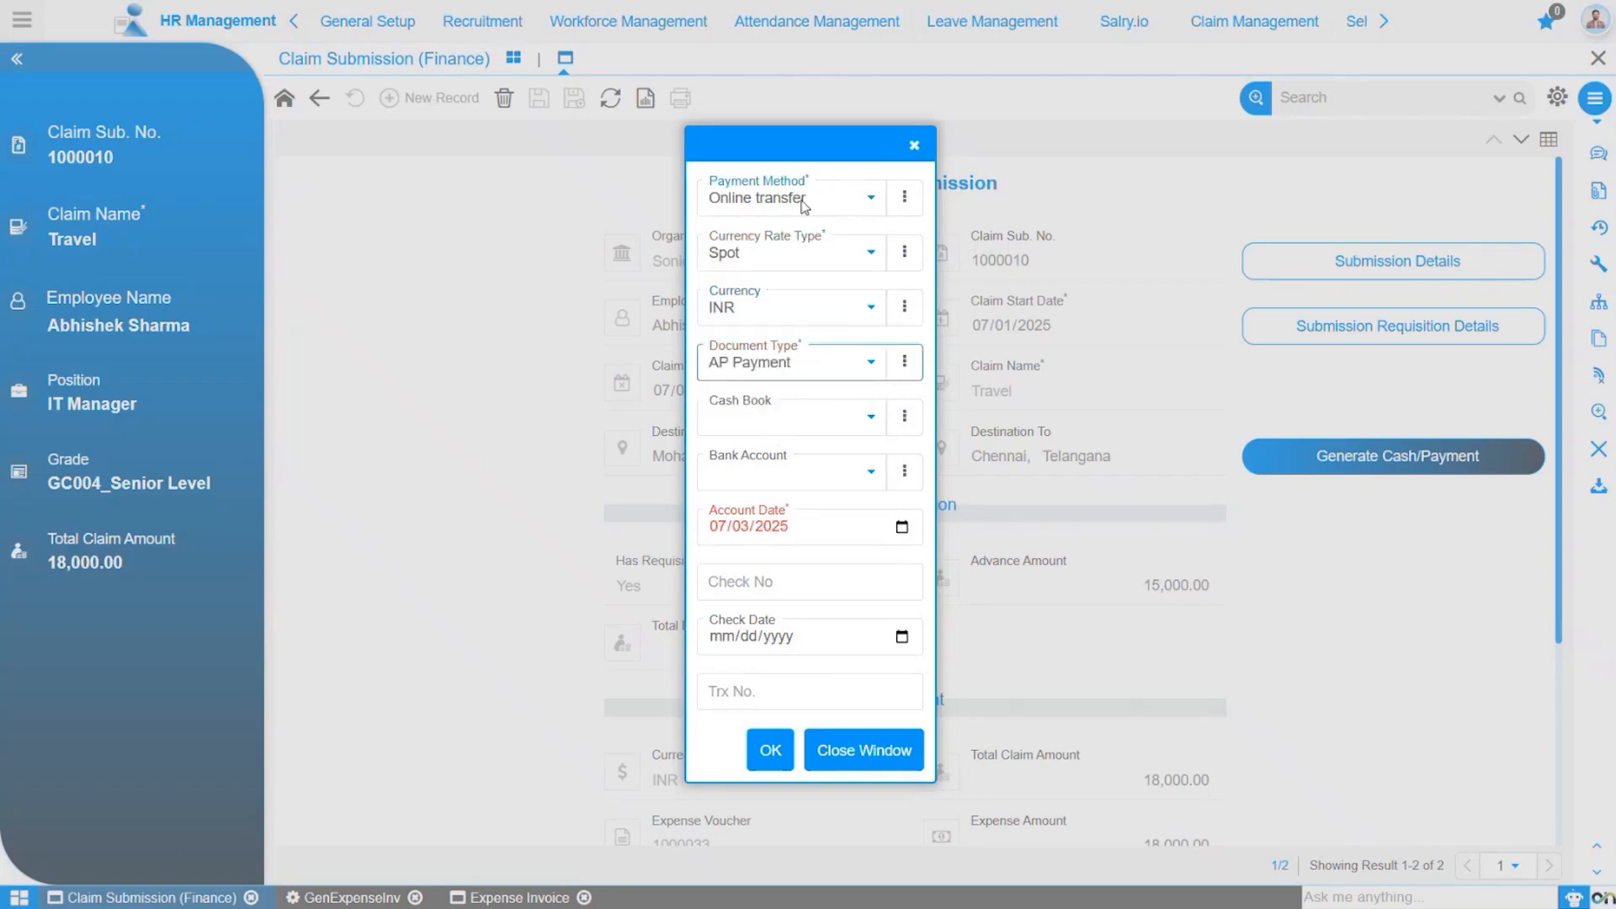
# Step: Select the first listed SBI Bank account as the bank account and generate the claim payment
pyautogui.click(781, 480)
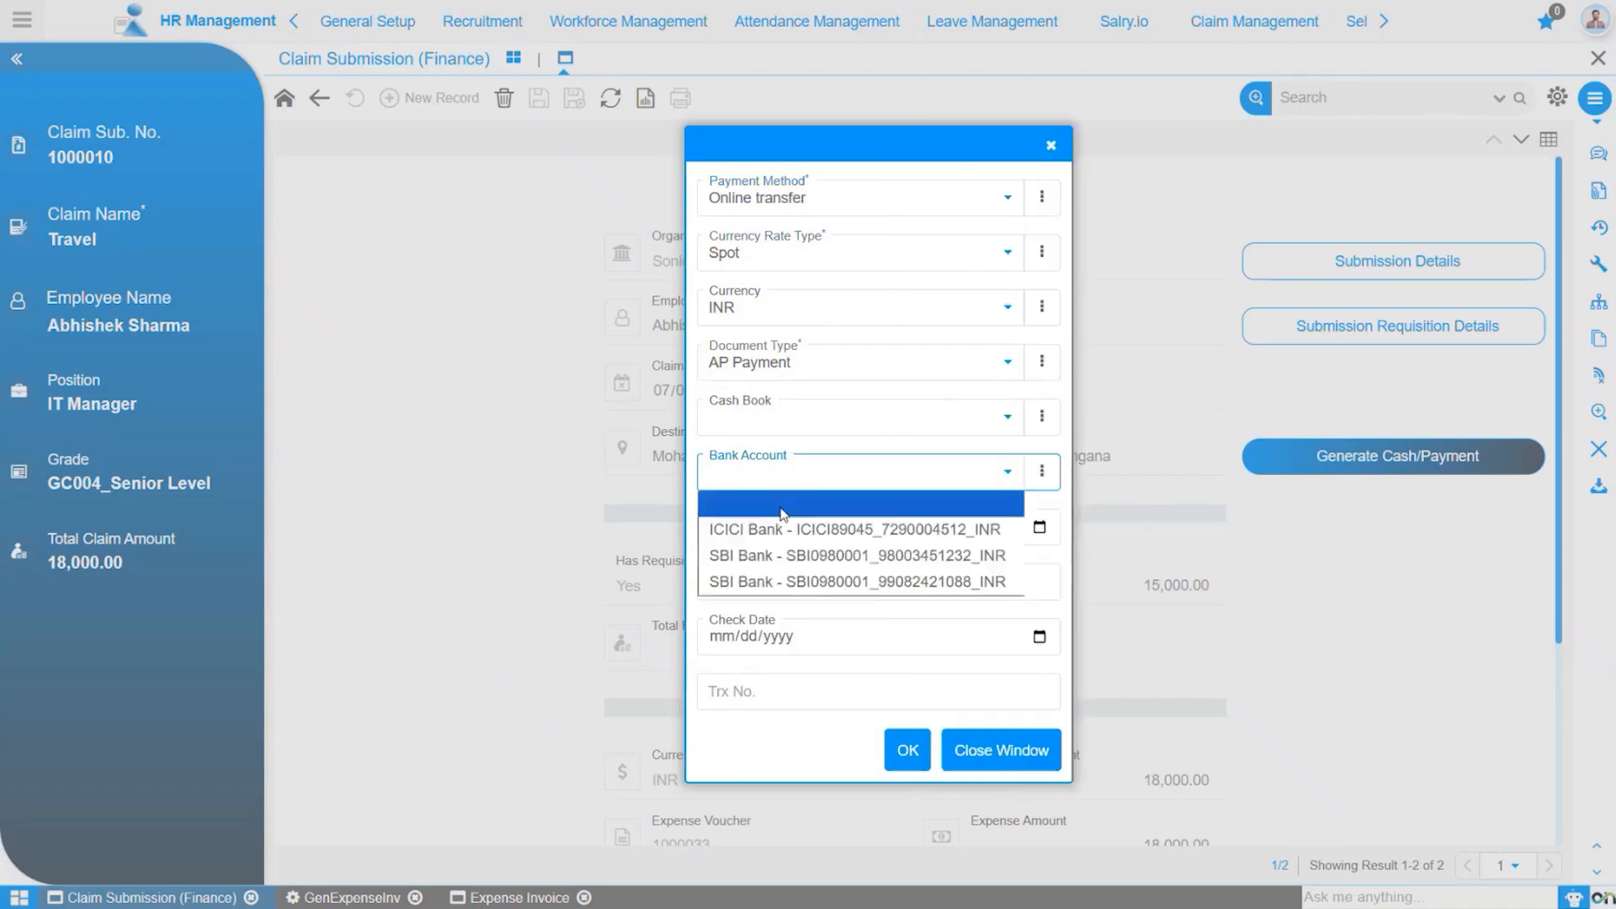
pyautogui.click(783, 558)
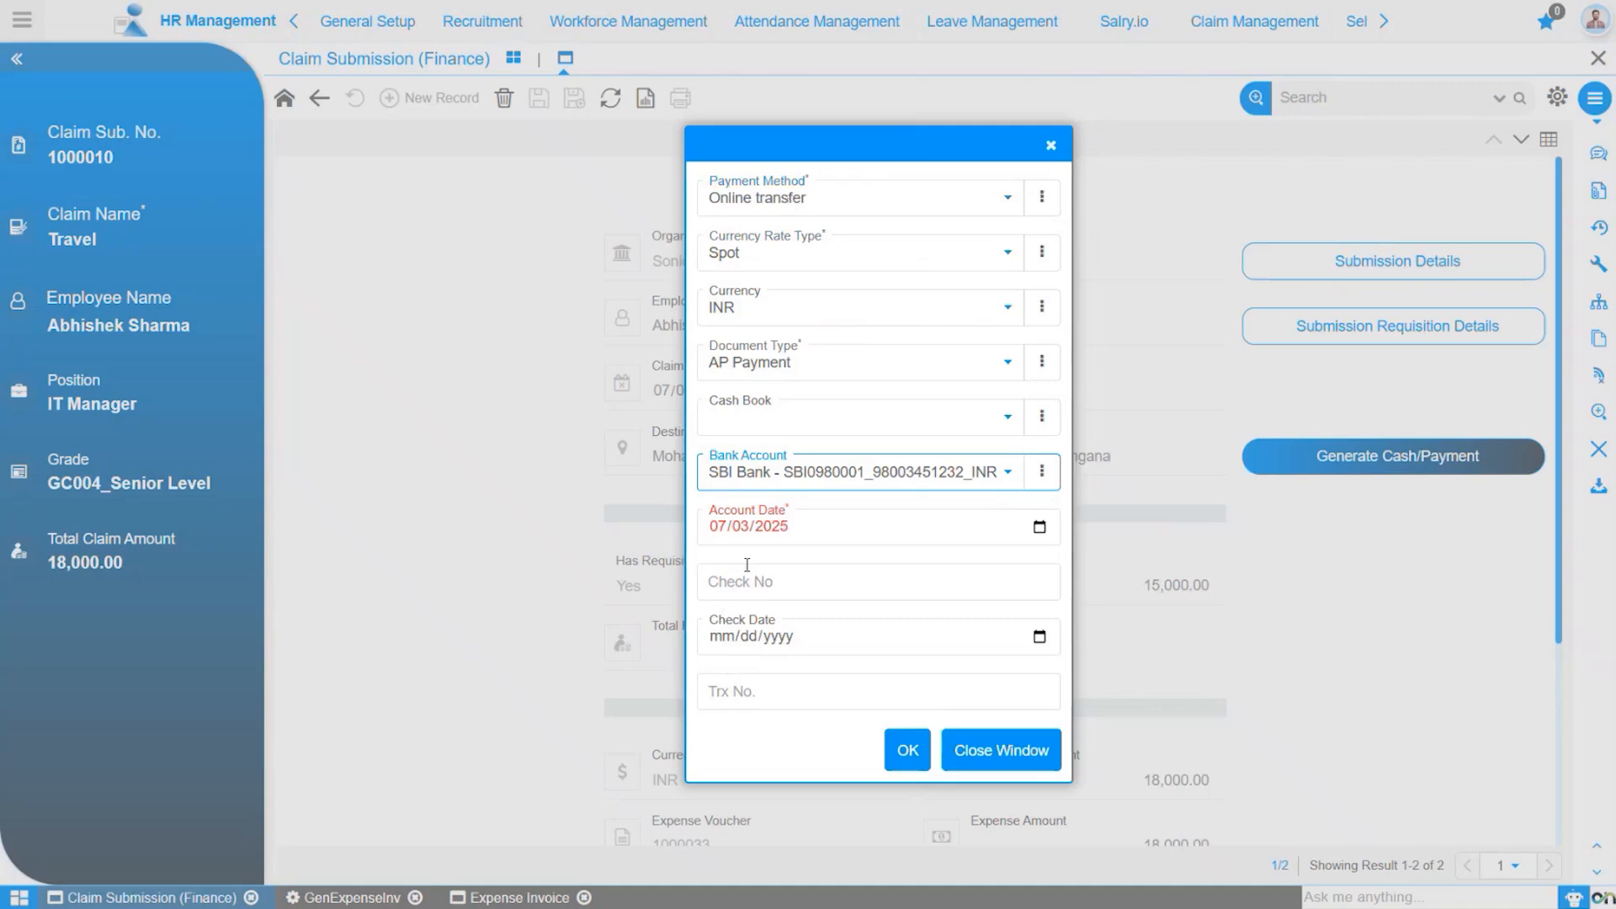
pyautogui.click(907, 754)
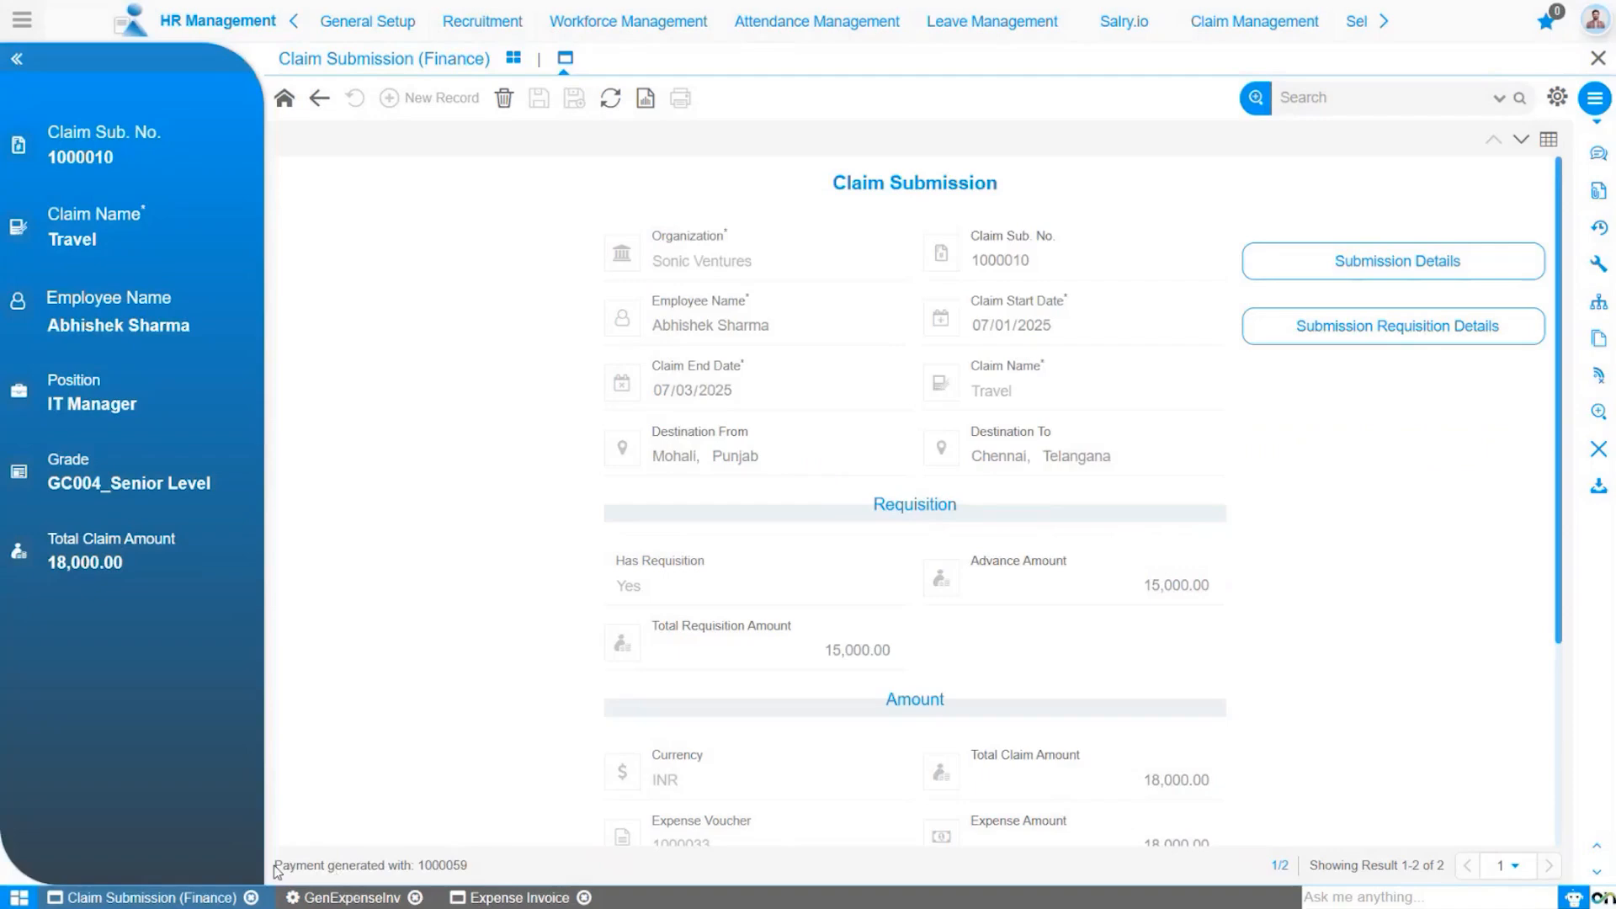
pyautogui.moveTo(295, 868); pyautogui.dragTo(486, 871)
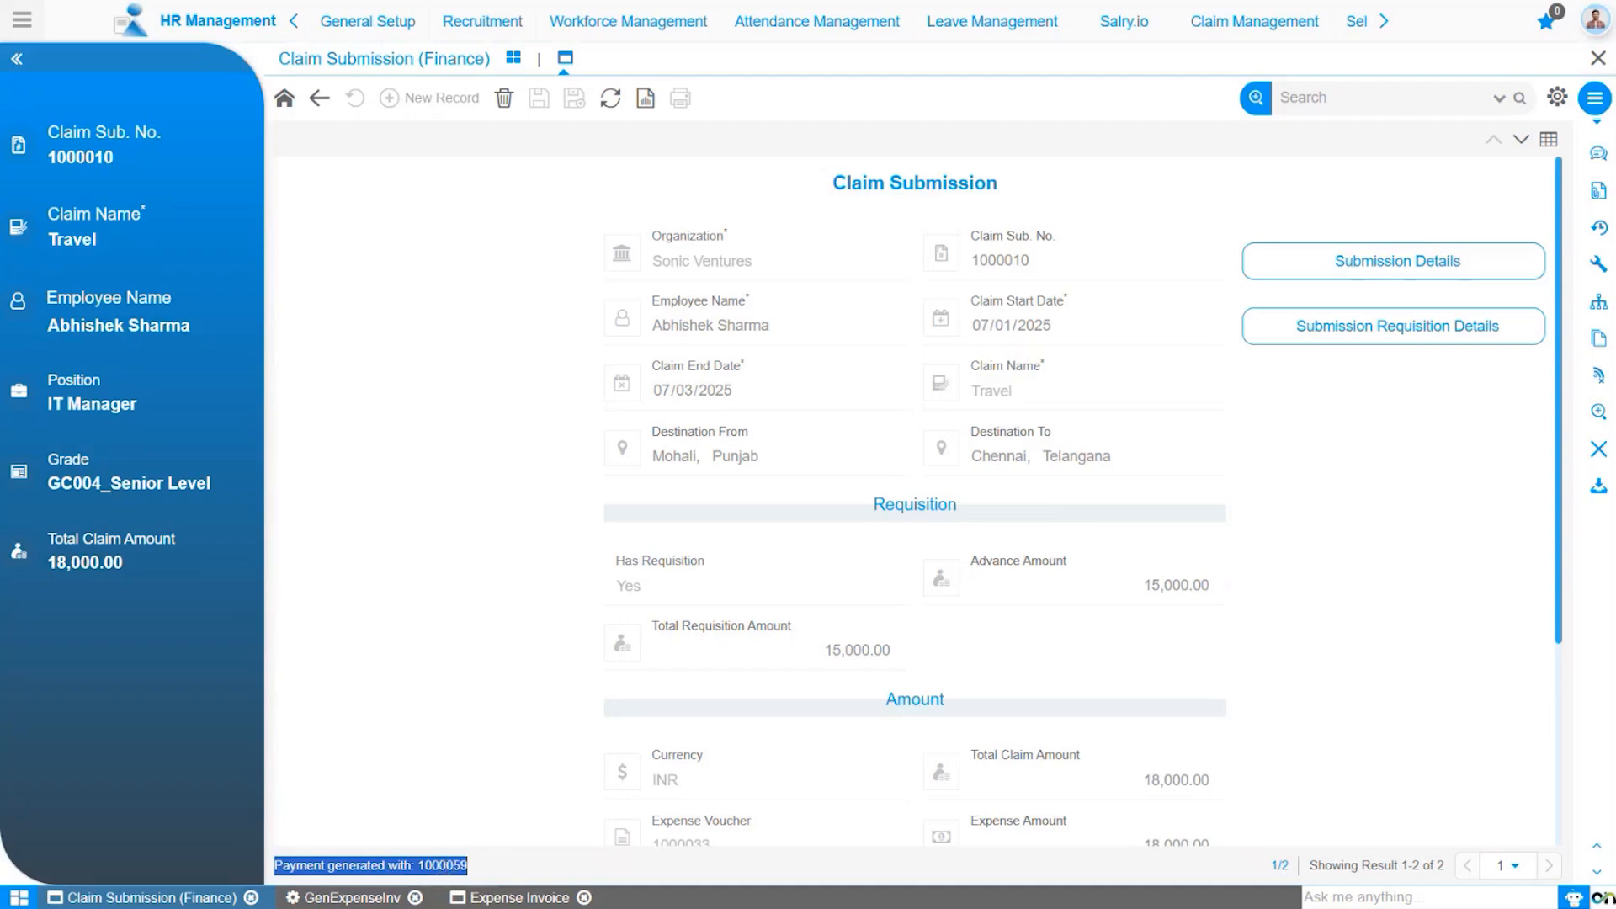
# Step: Open the AP Payment record linked to the travel claim and review its payment method, invoice reference and amounts
pyautogui.scroll(-3, 776, 729)
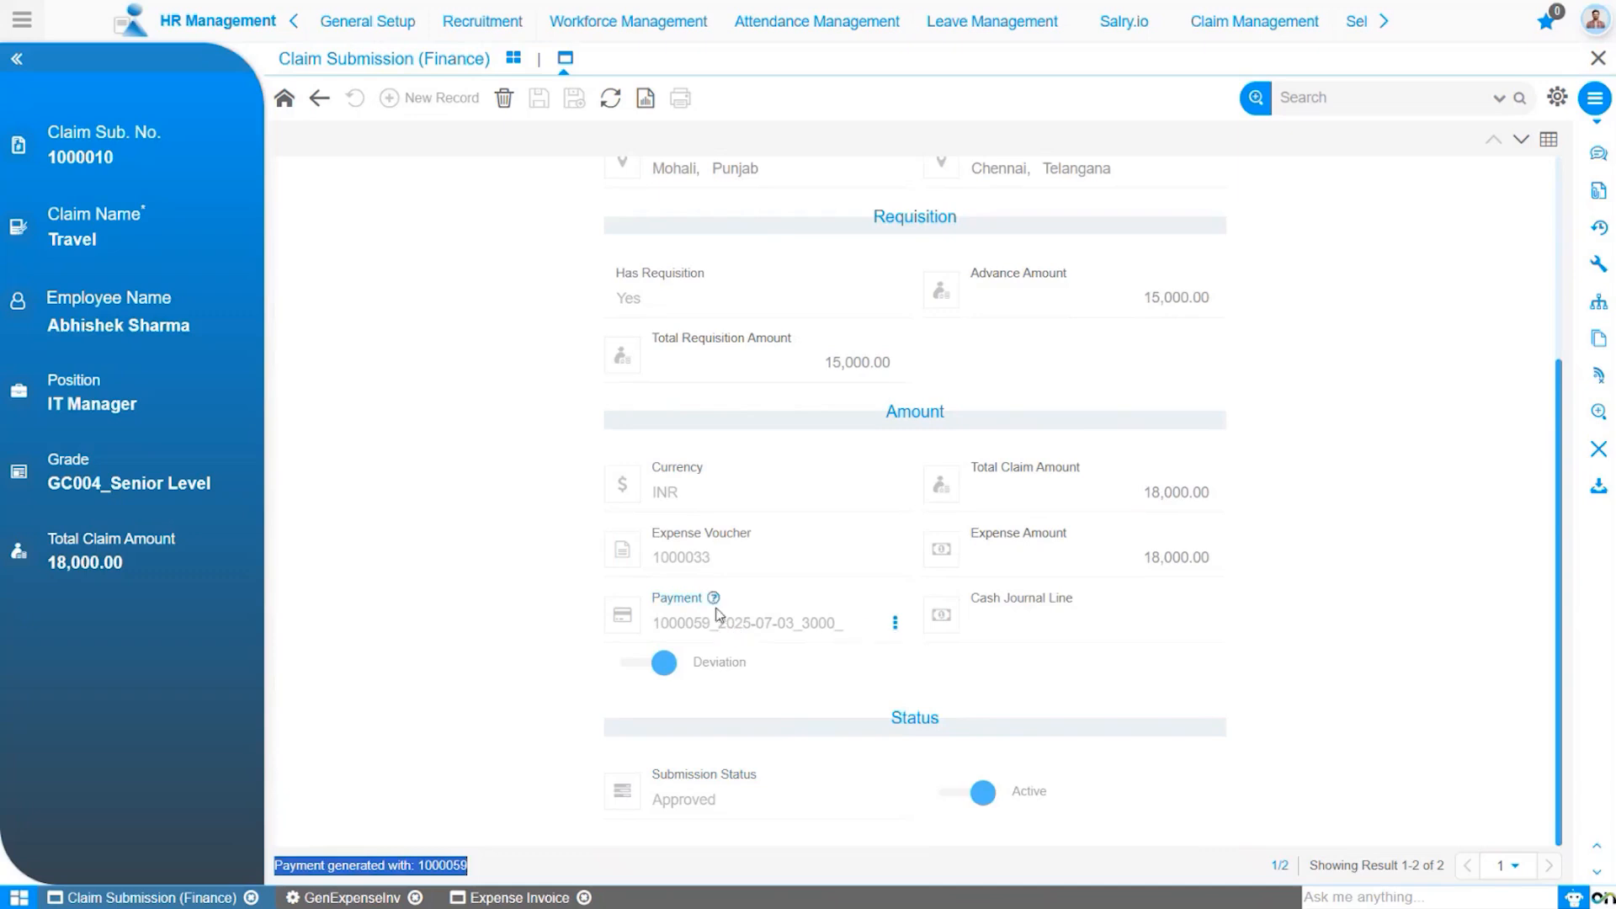
pyautogui.click(895, 623)
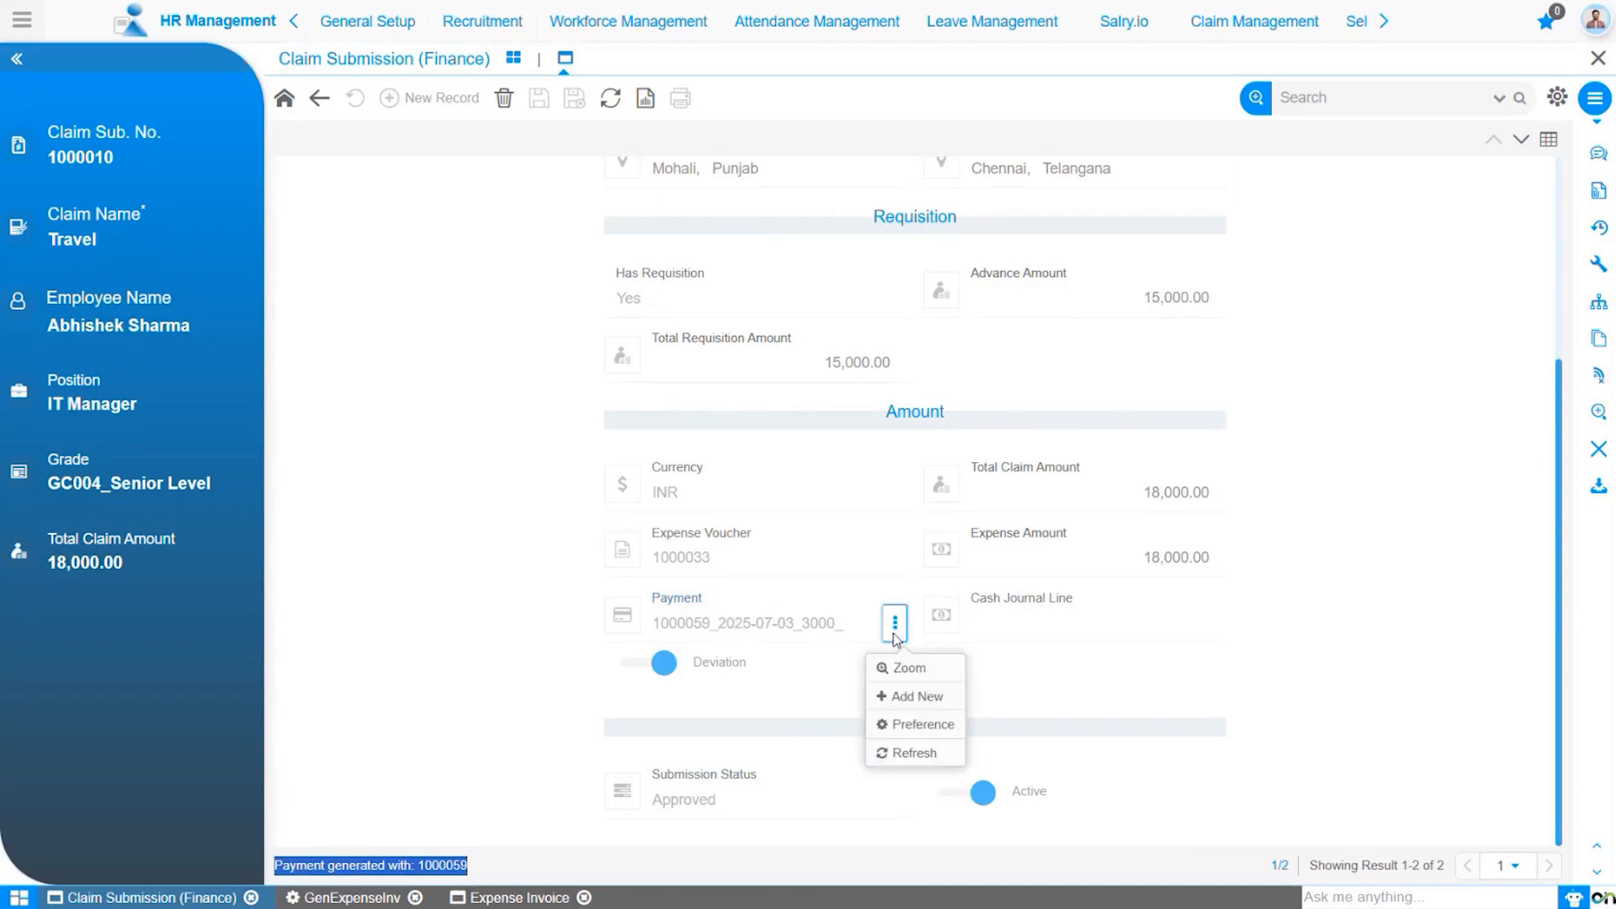
pyautogui.click(900, 673)
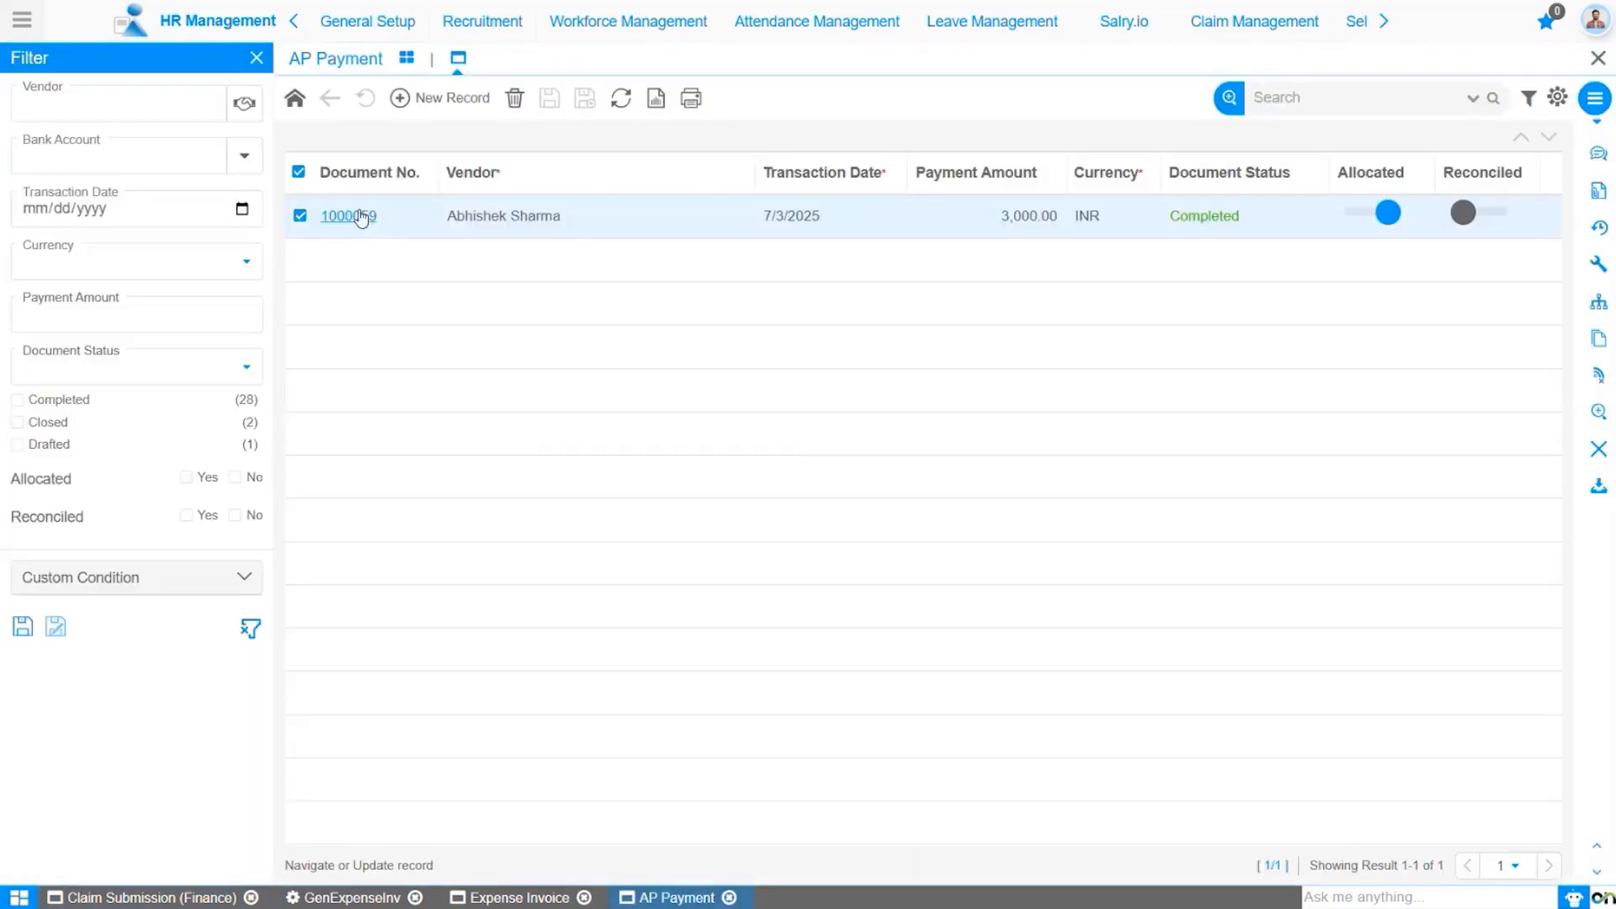
pyautogui.click(352, 218)
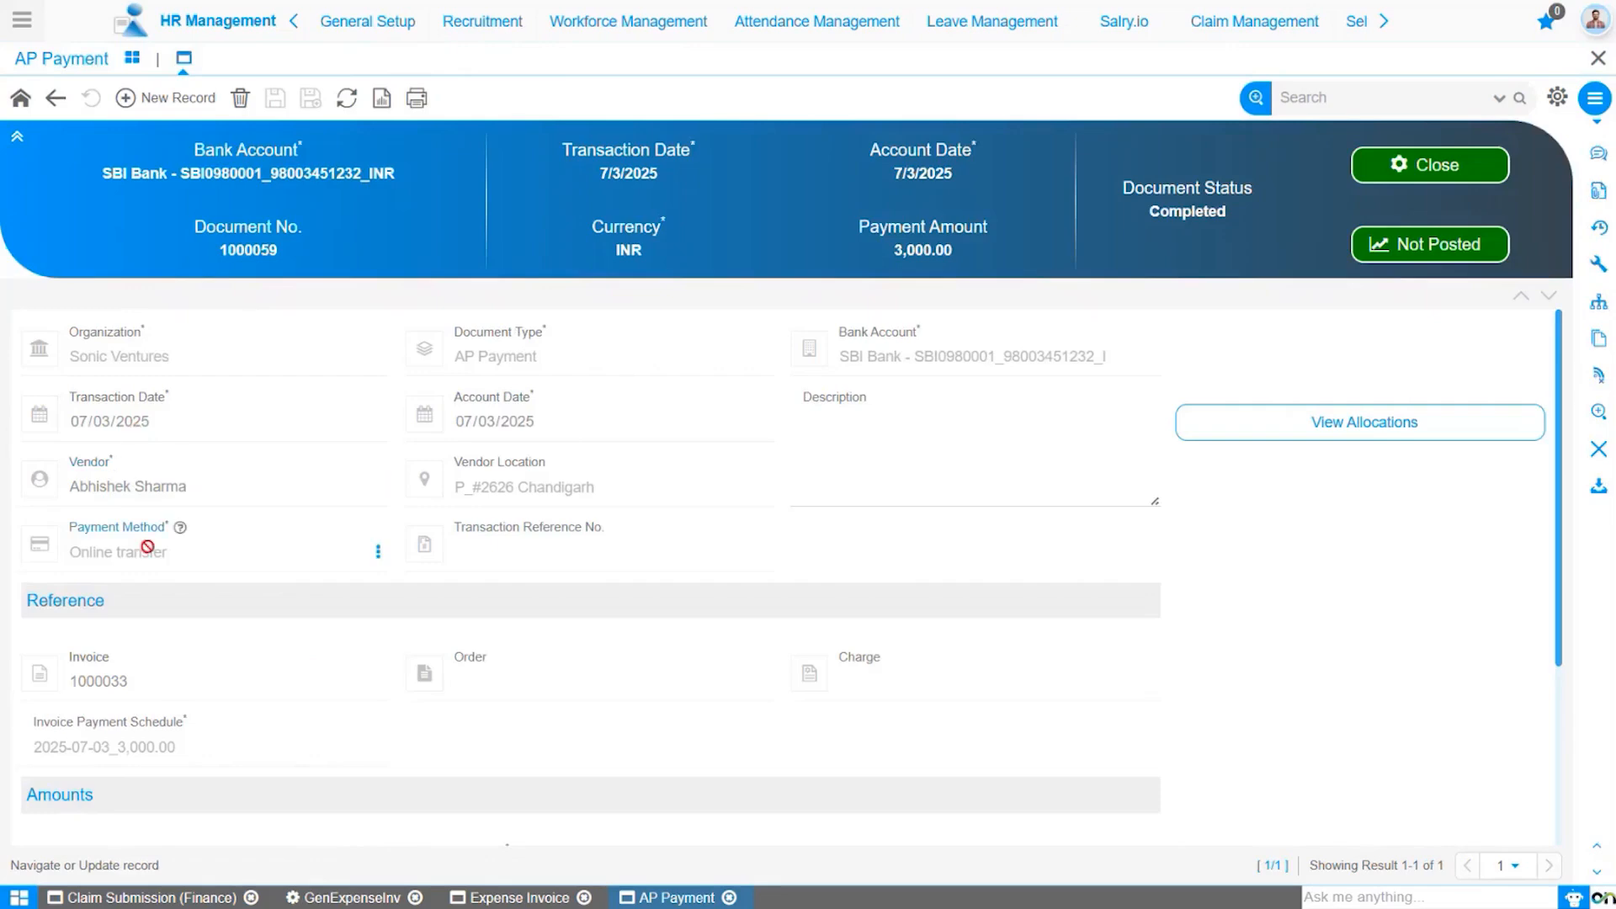
pyautogui.scroll(-3, 590, 741)
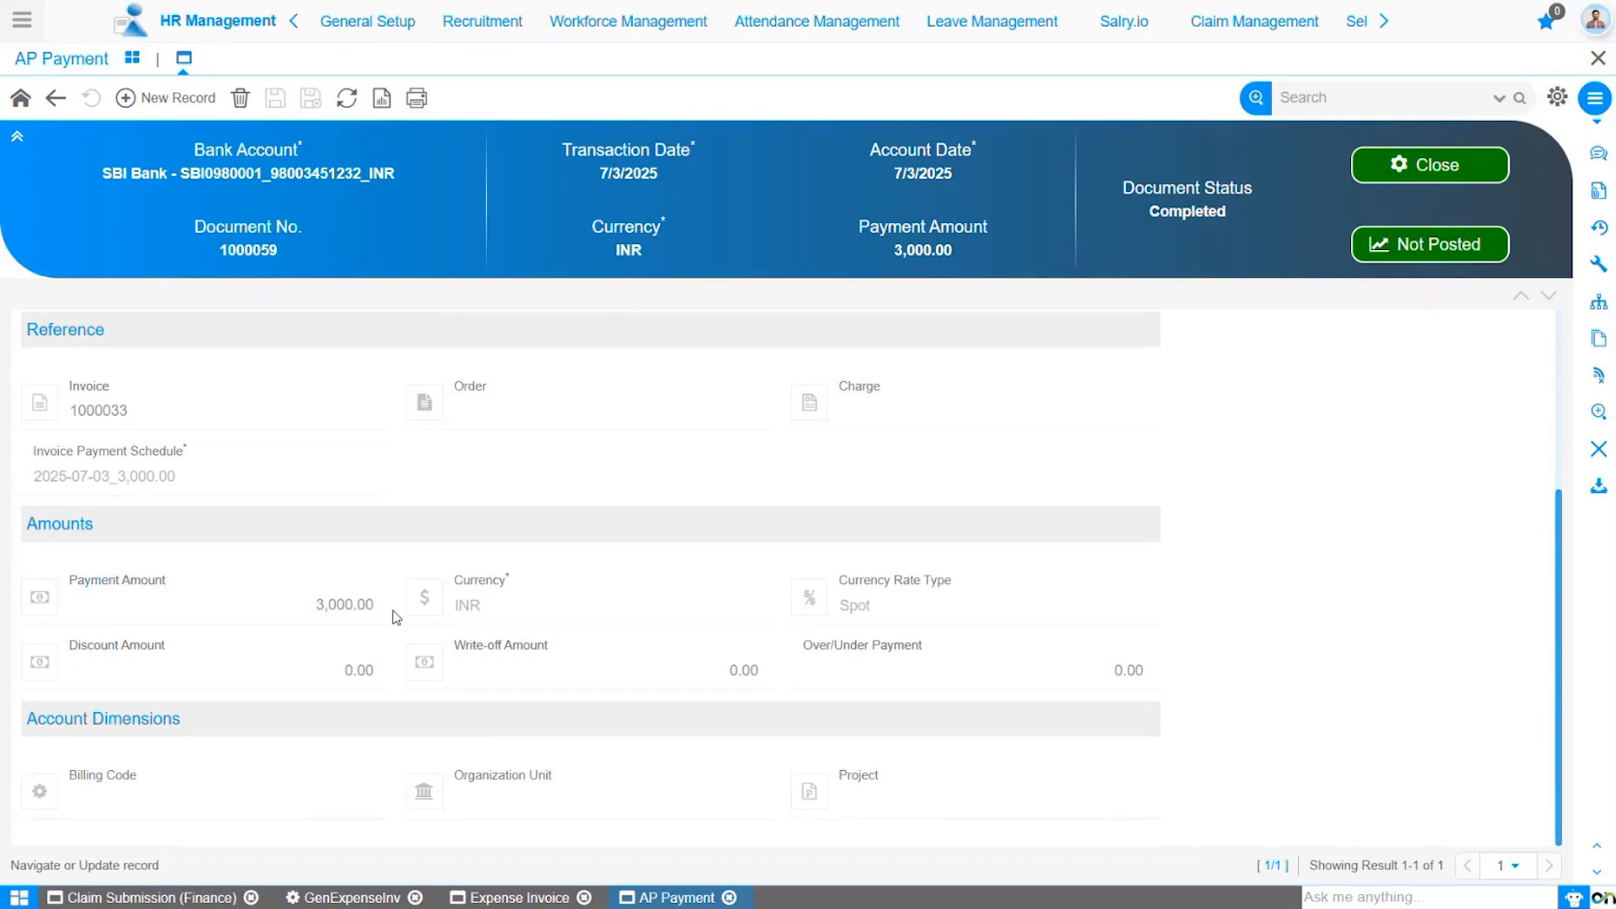
pyautogui.scroll(4, 668, 587)
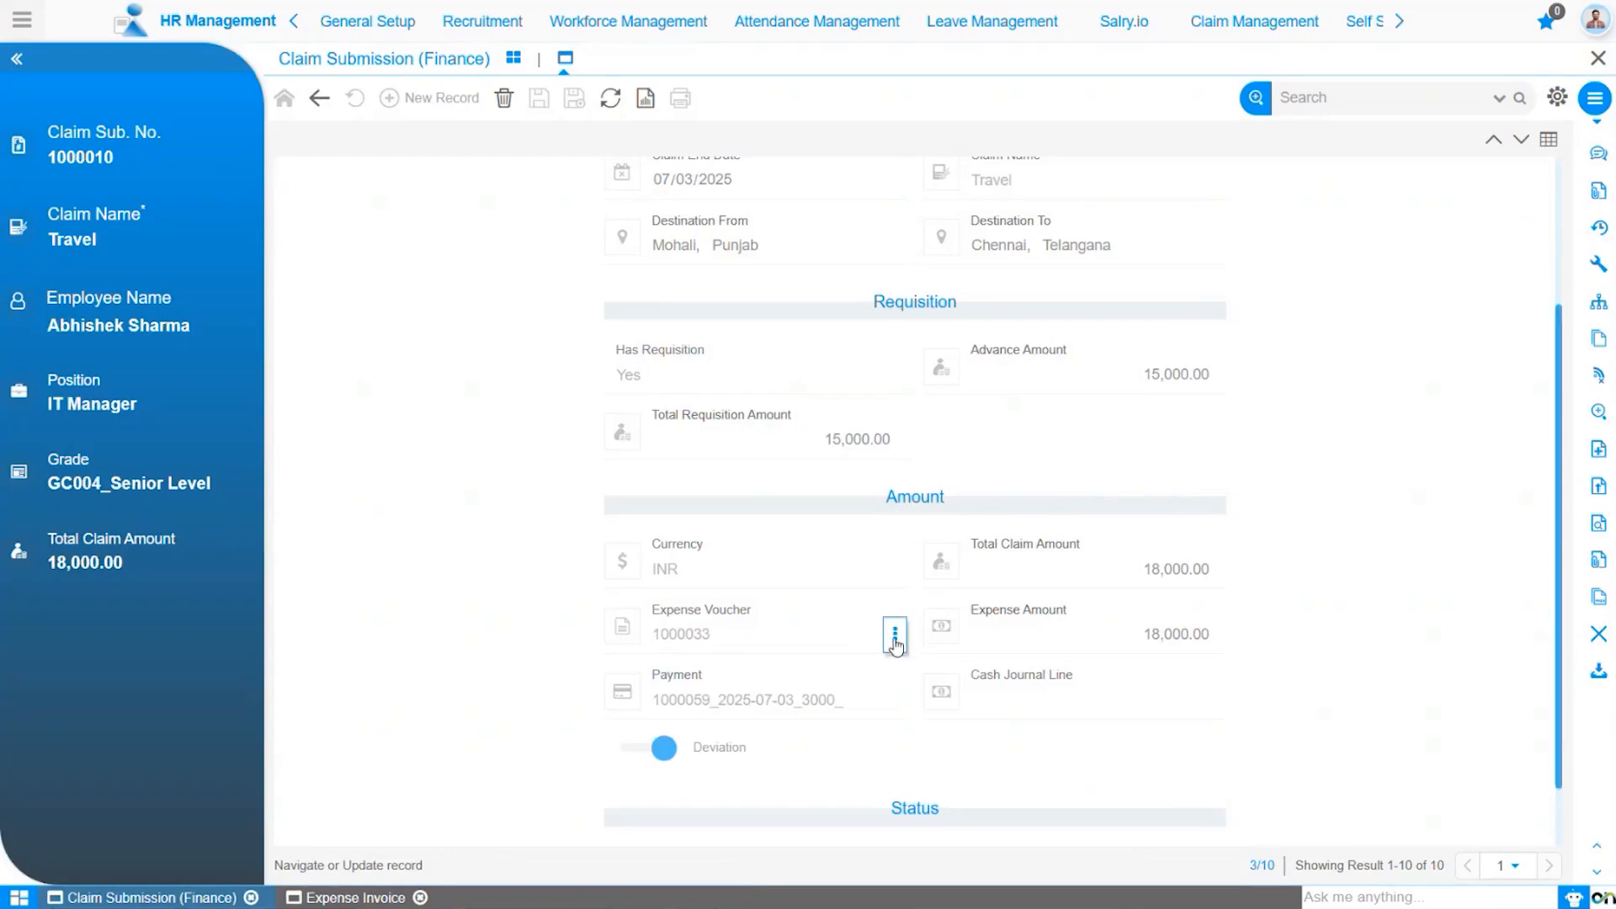
# Step: Open the expense invoice record again from the travel claim's Expense Voucher field
pyautogui.click(895, 633)
pyautogui.click(905, 692)
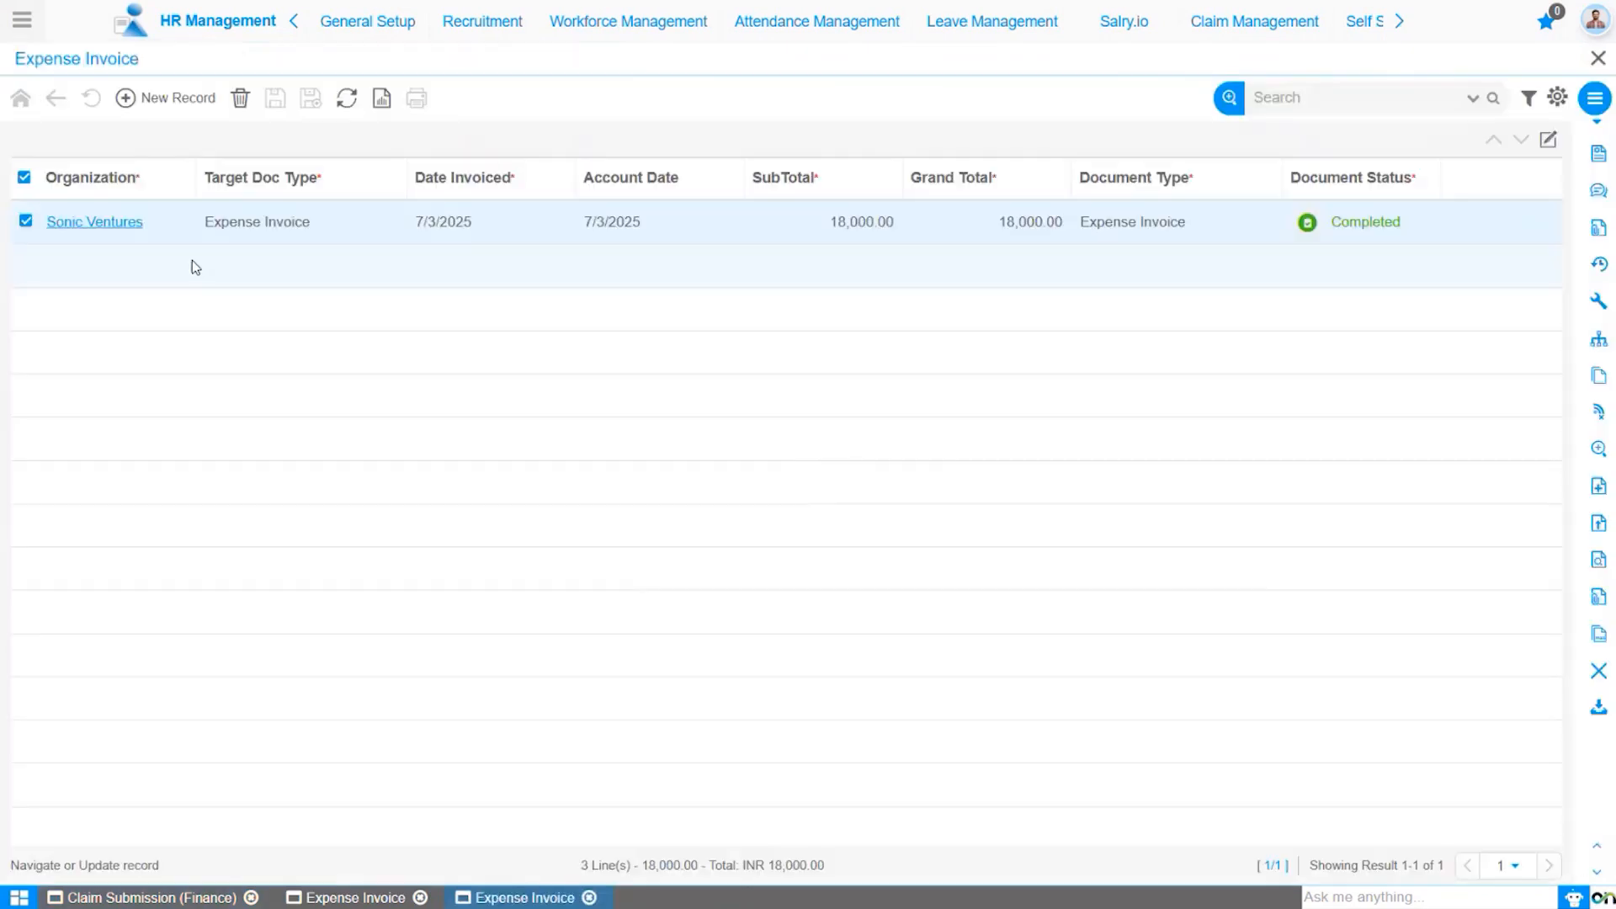
pyautogui.click(119, 223)
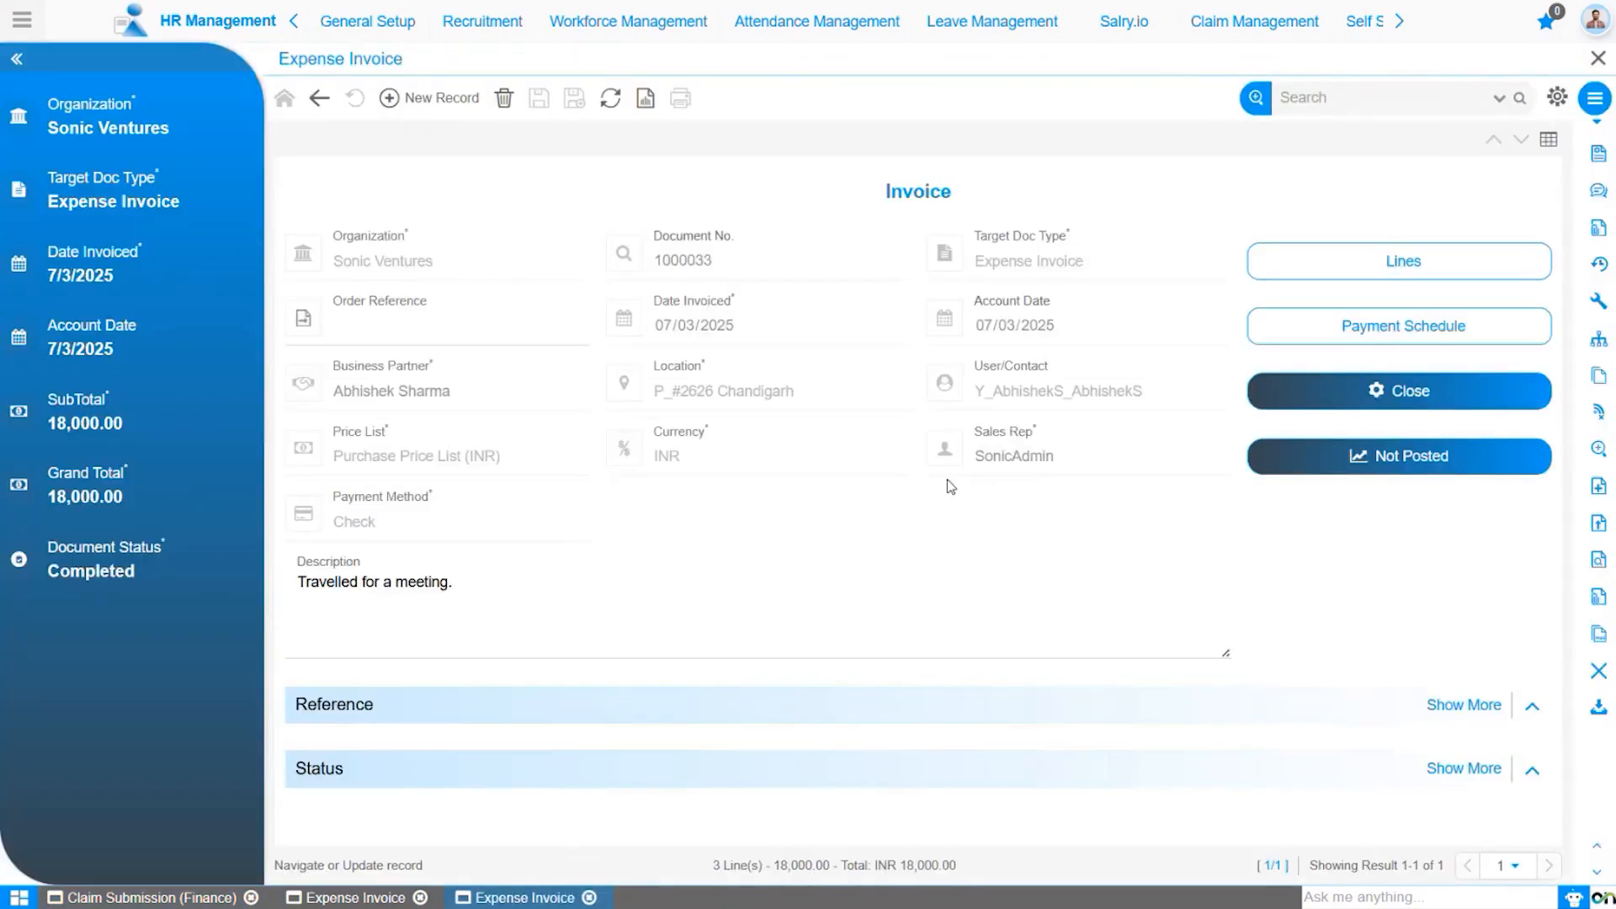
# Step: Open the 15,000.00 line of the invoice's payment schedule, then review its linked AP Payment record and that payment's allocations
pyautogui.click(1339, 327)
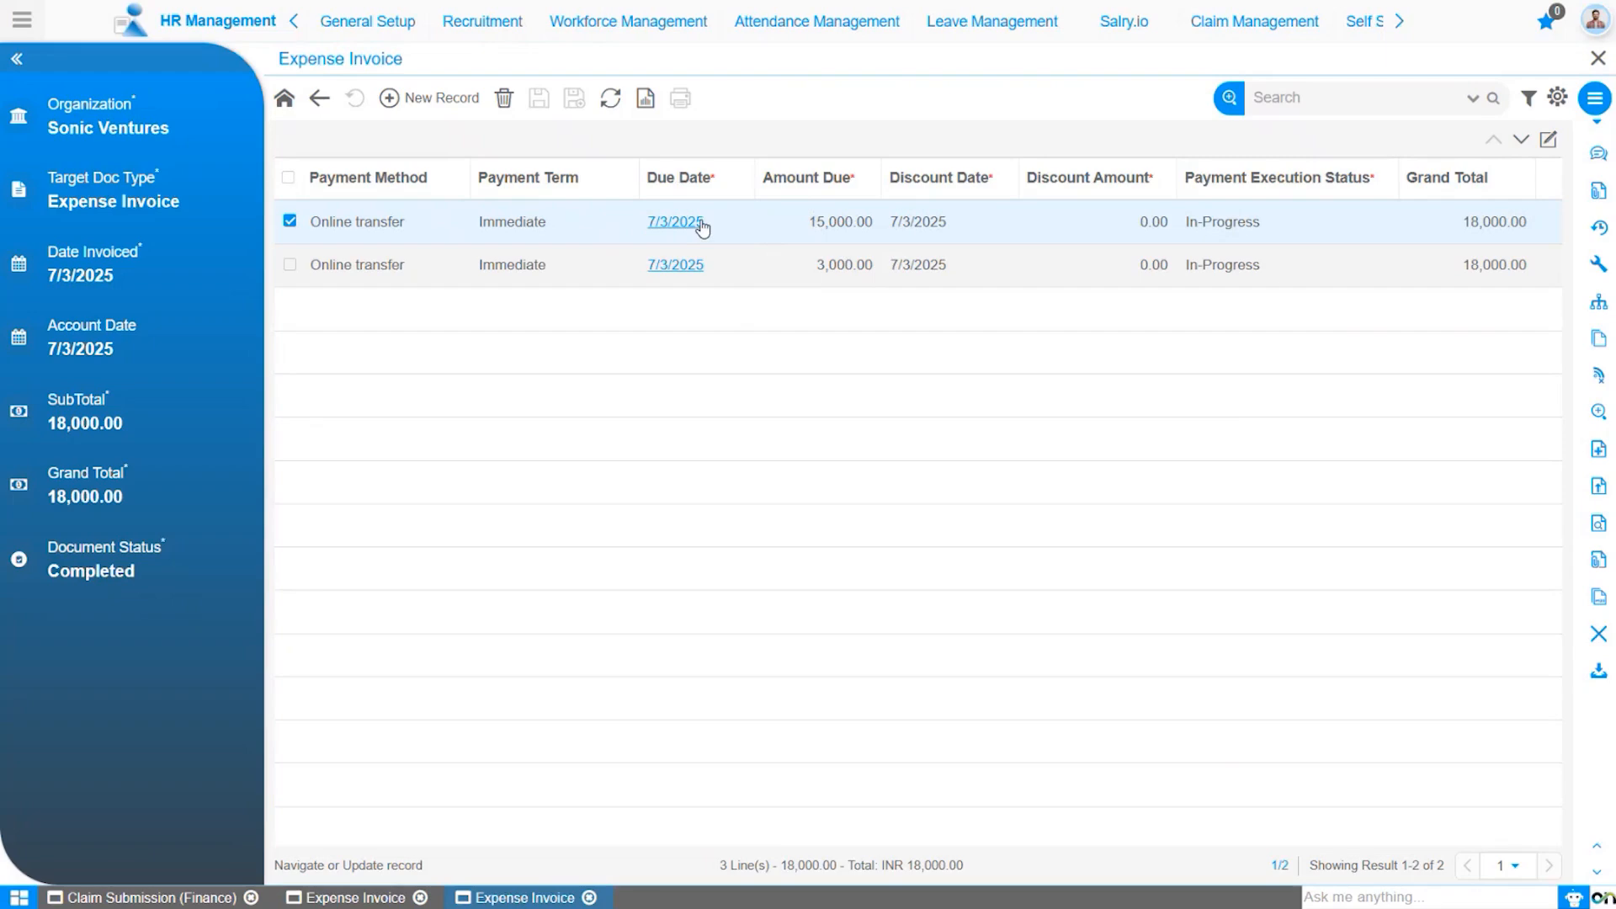
pyautogui.click(698, 224)
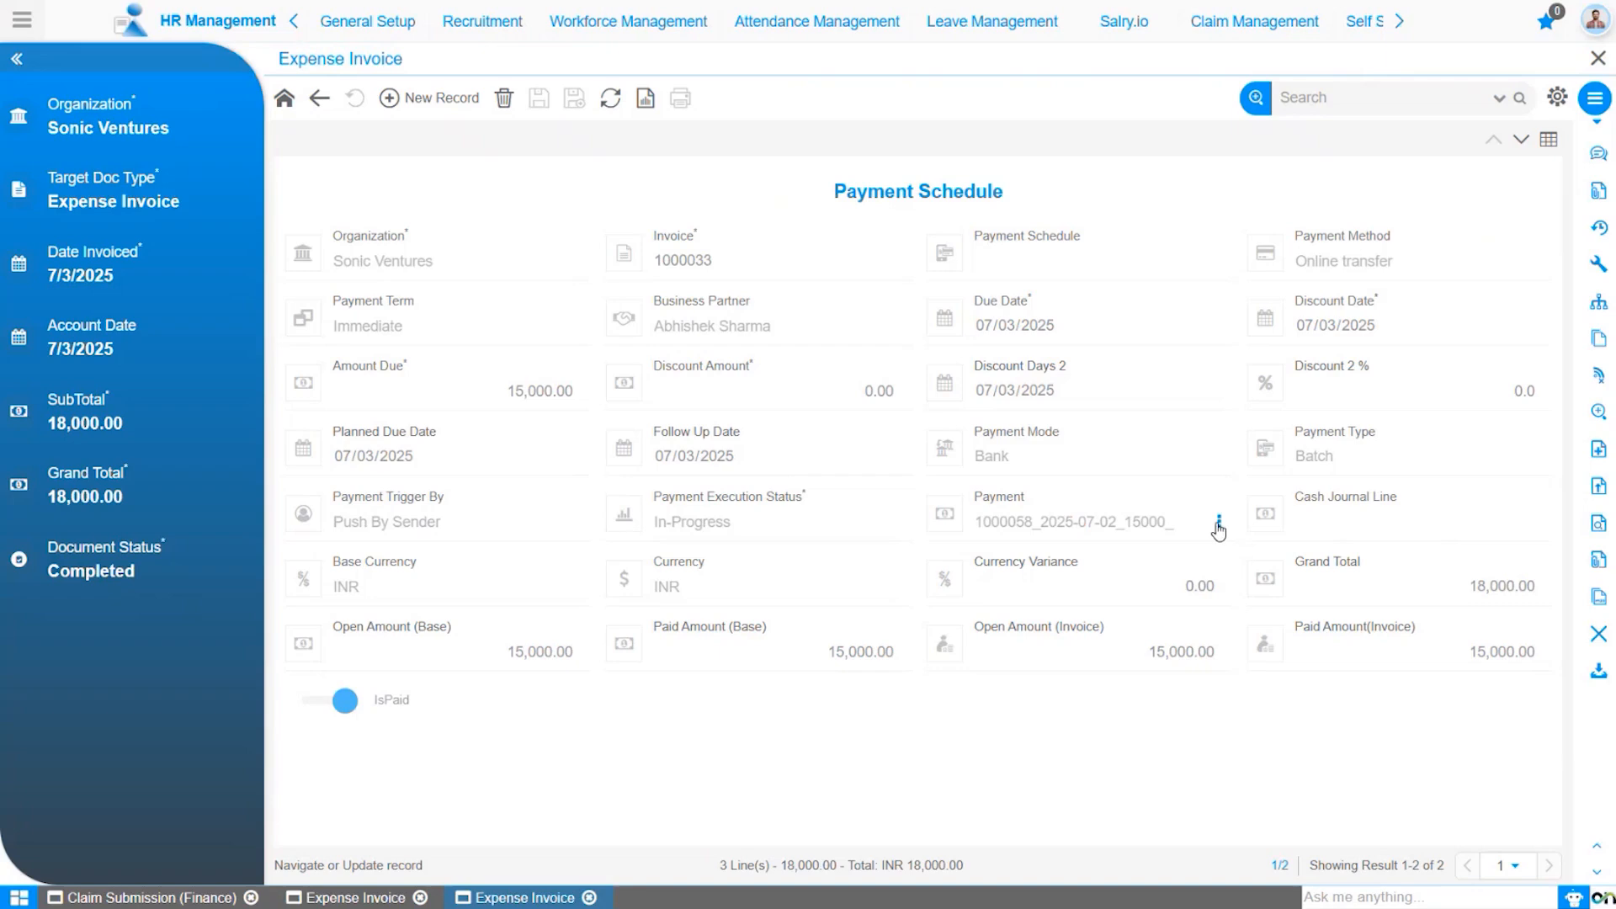
pyautogui.click(1218, 529)
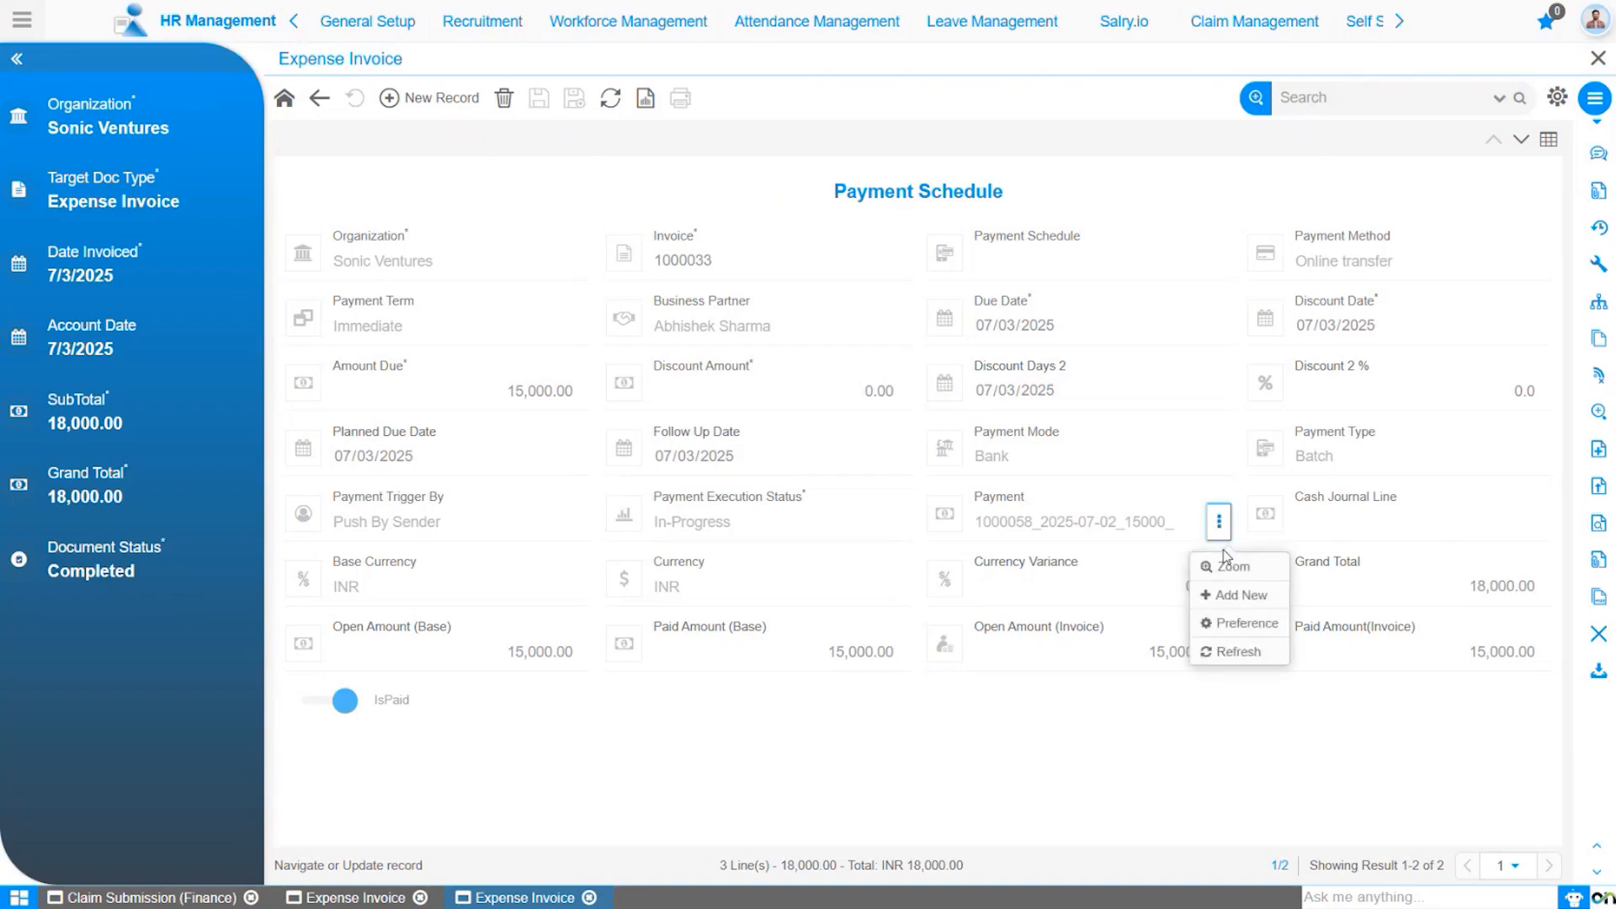
pyautogui.click(1229, 576)
pyautogui.click(343, 217)
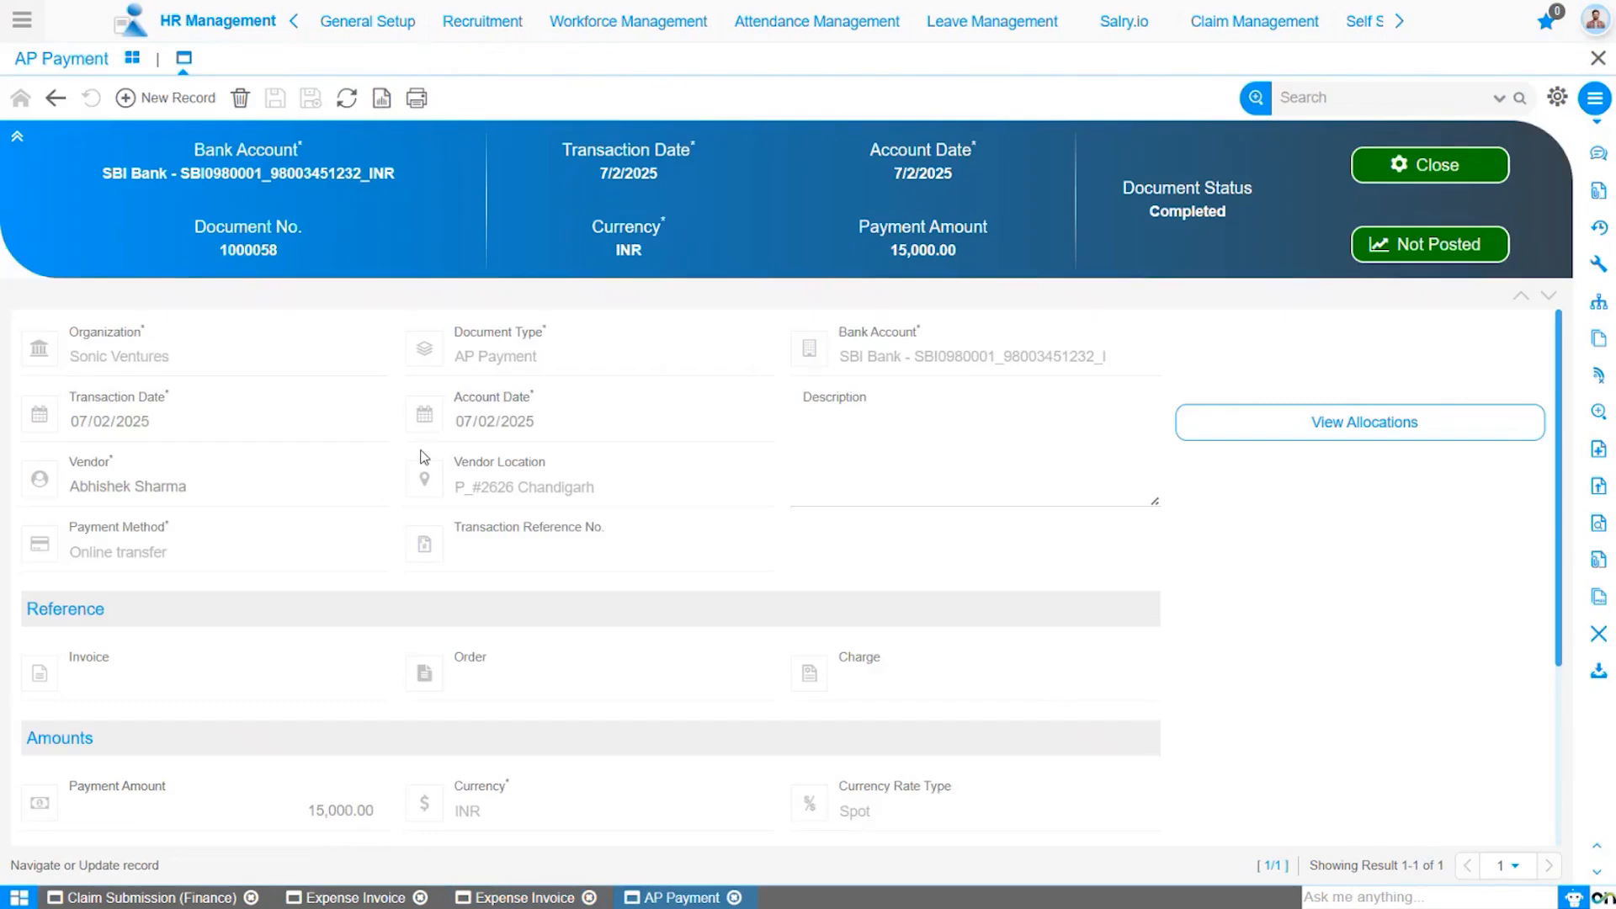
pyautogui.click(1183, 429)
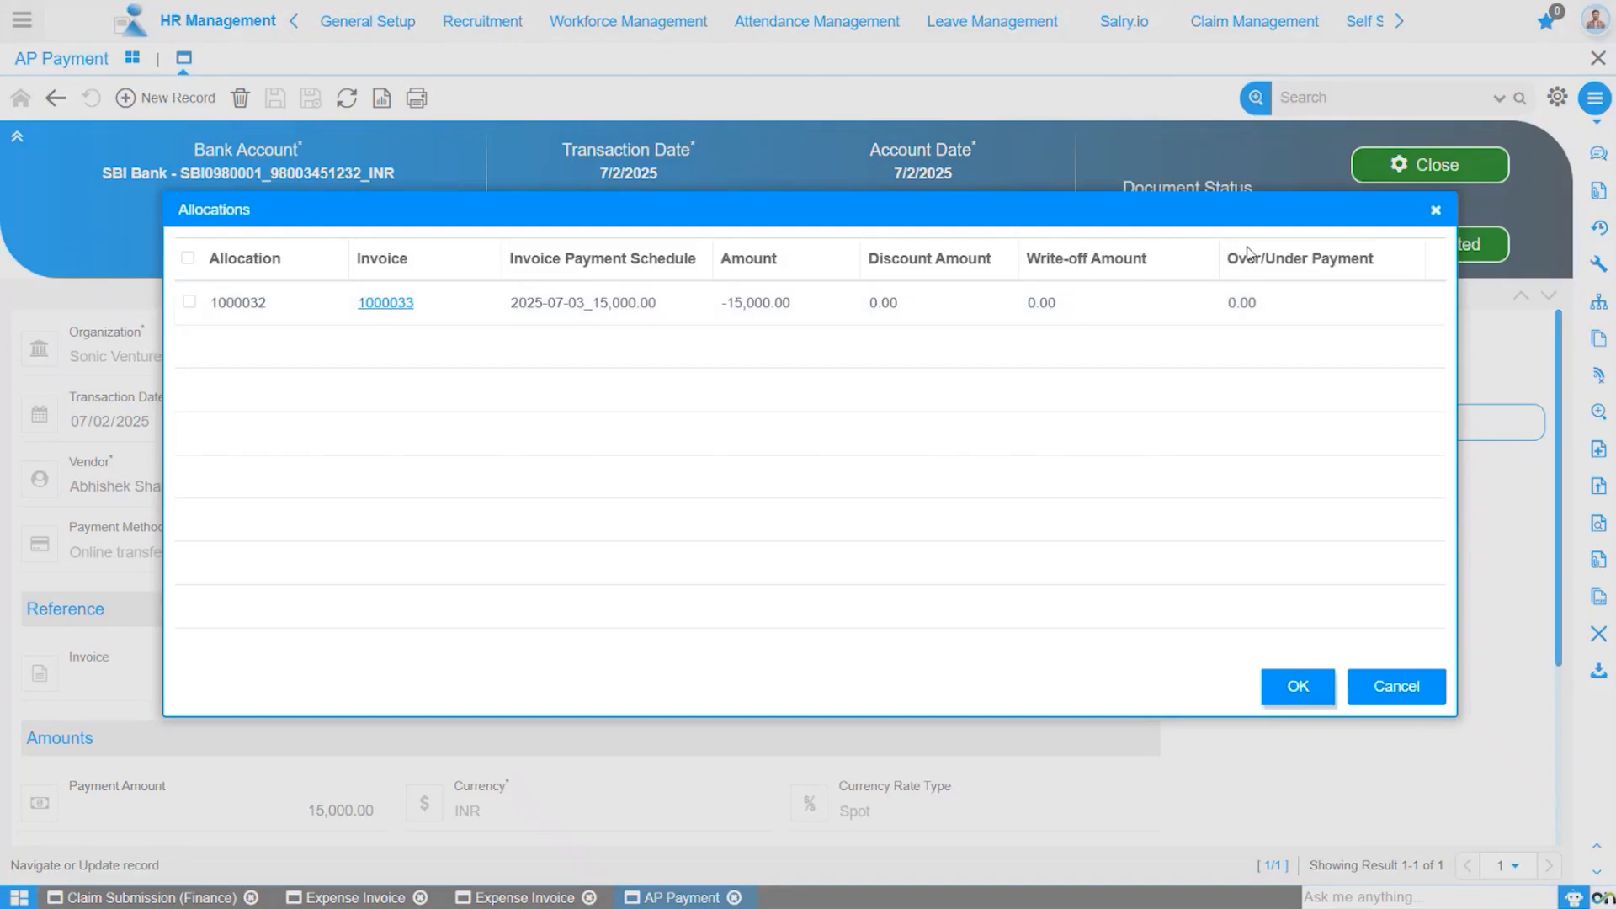
pyautogui.press('Escape')
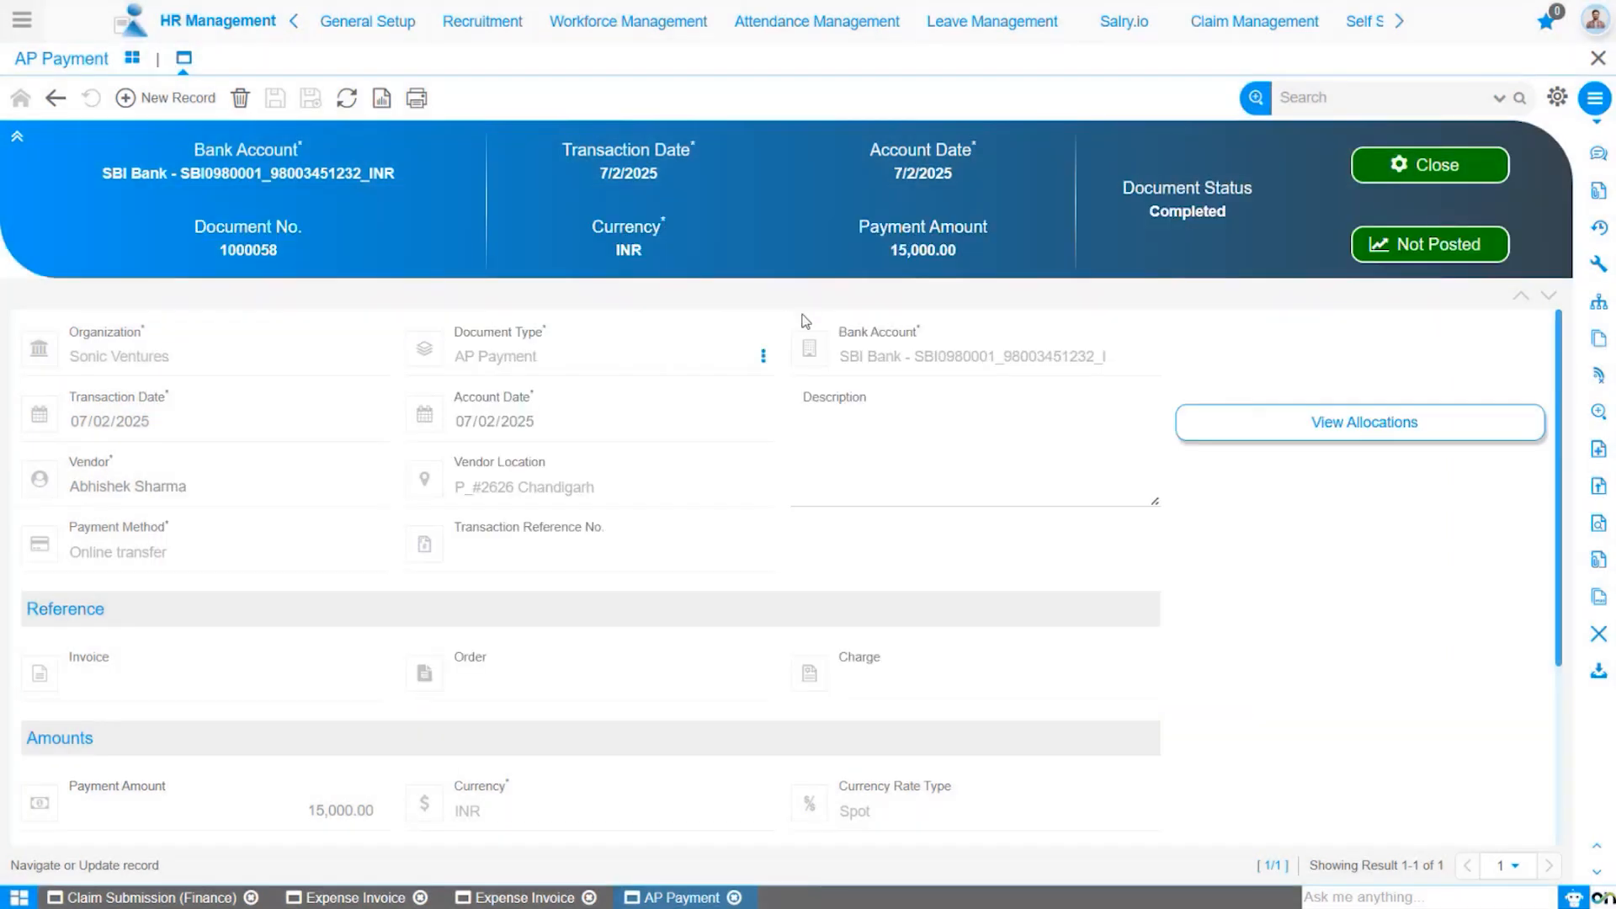
# Step: Open the travel requisition dated 7/1/2025 to 7/3/2025 in Claim Requisition (Finance) and review its payment details
pyautogui.click(1233, 22)
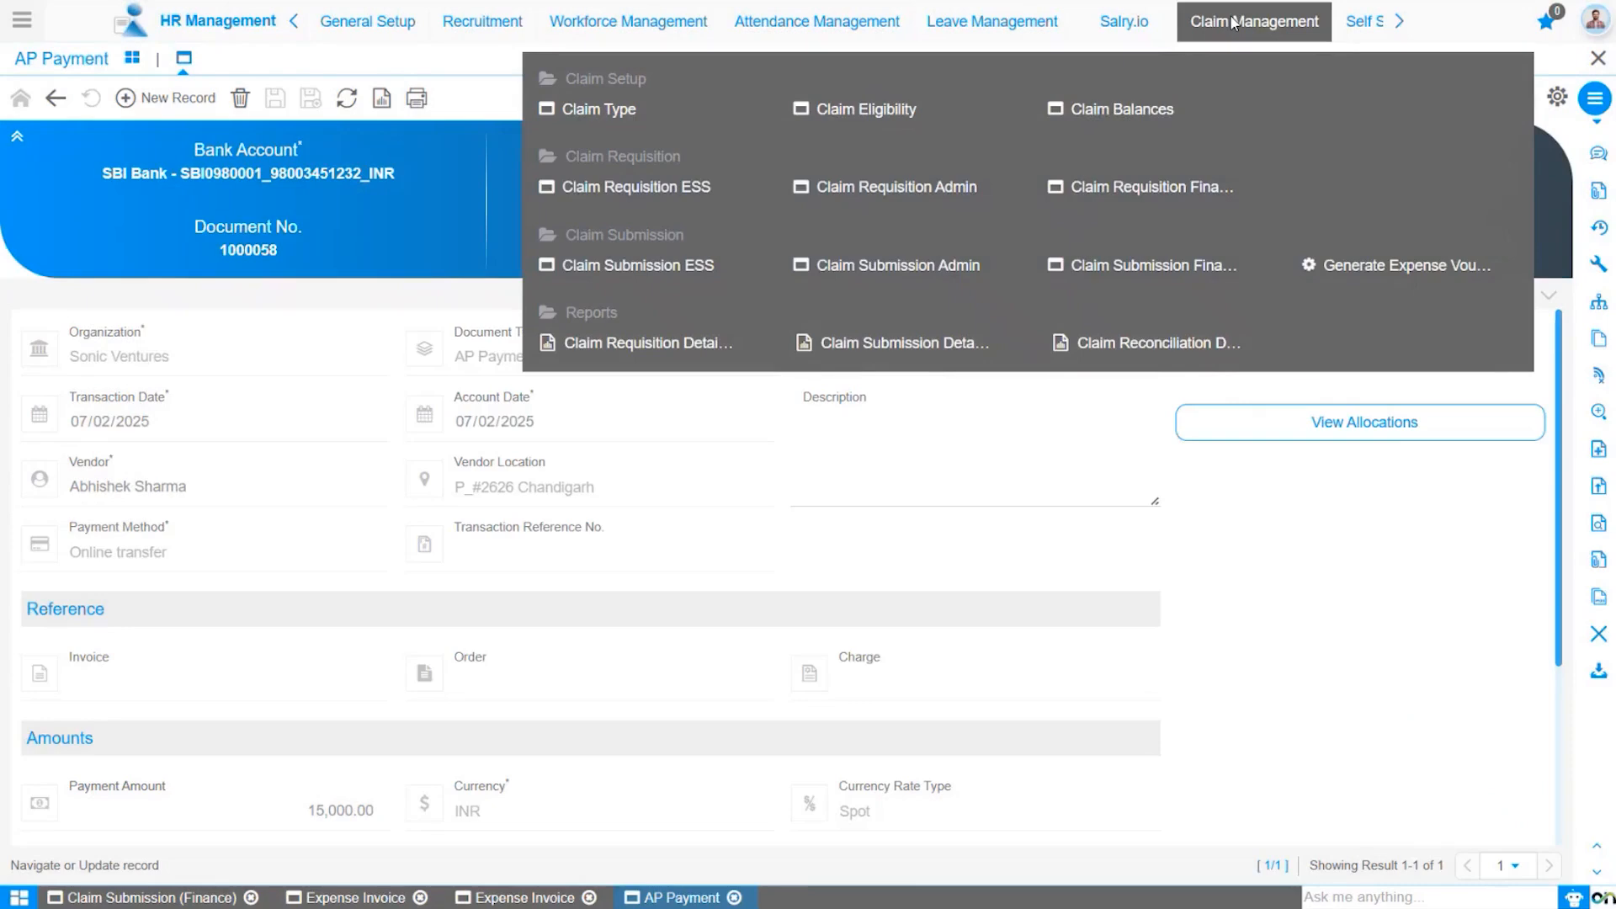
pyautogui.click(1154, 189)
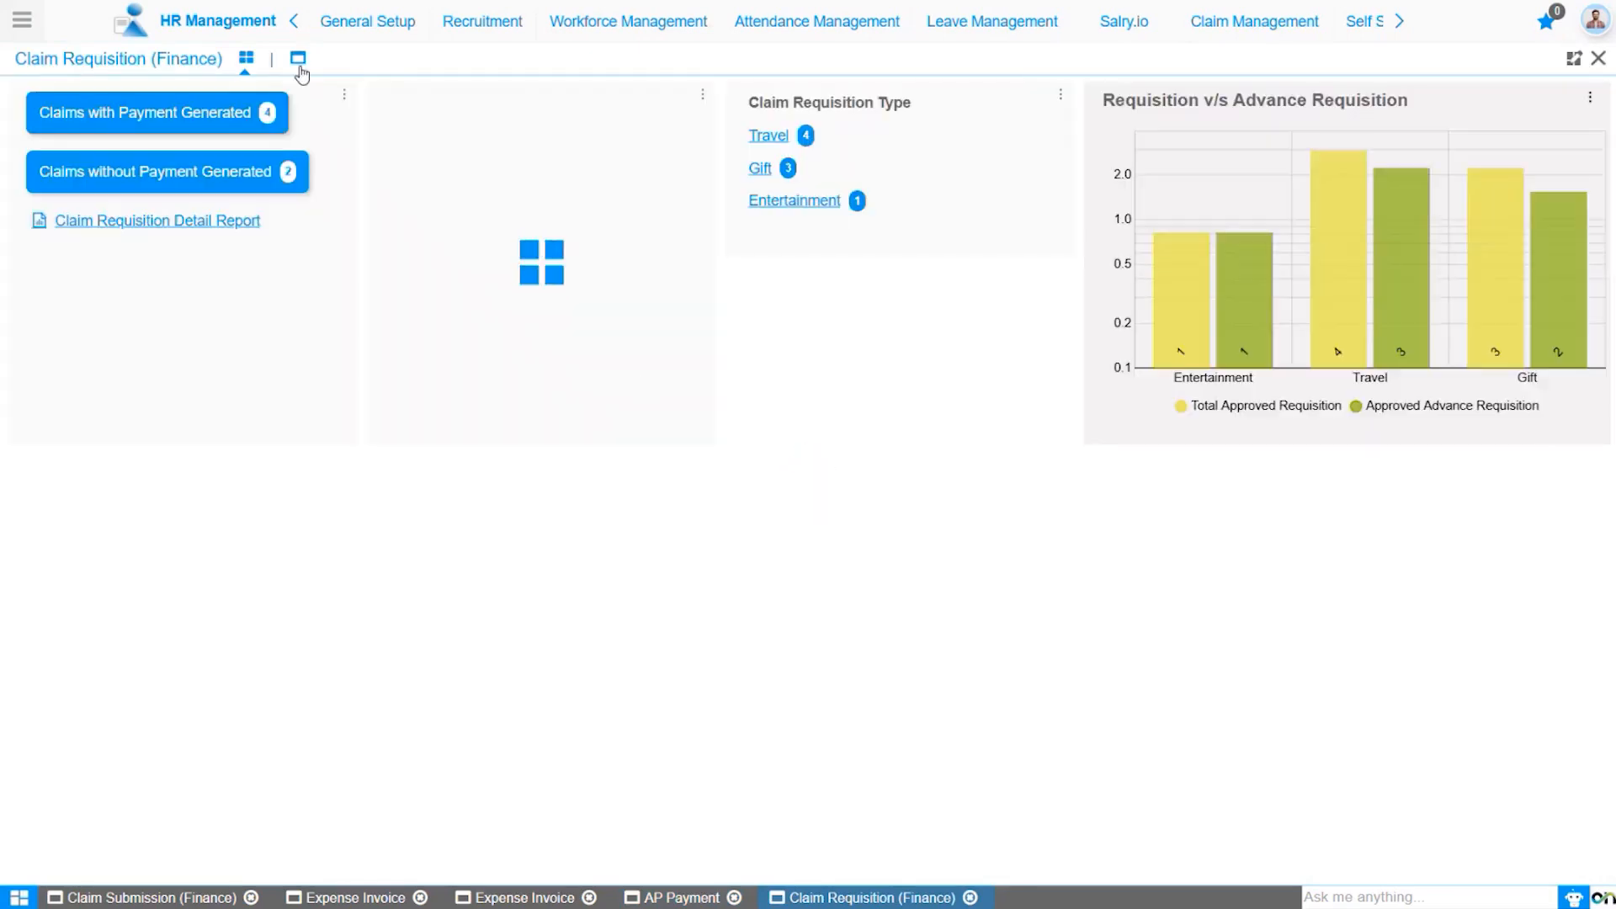
pyautogui.click(299, 59)
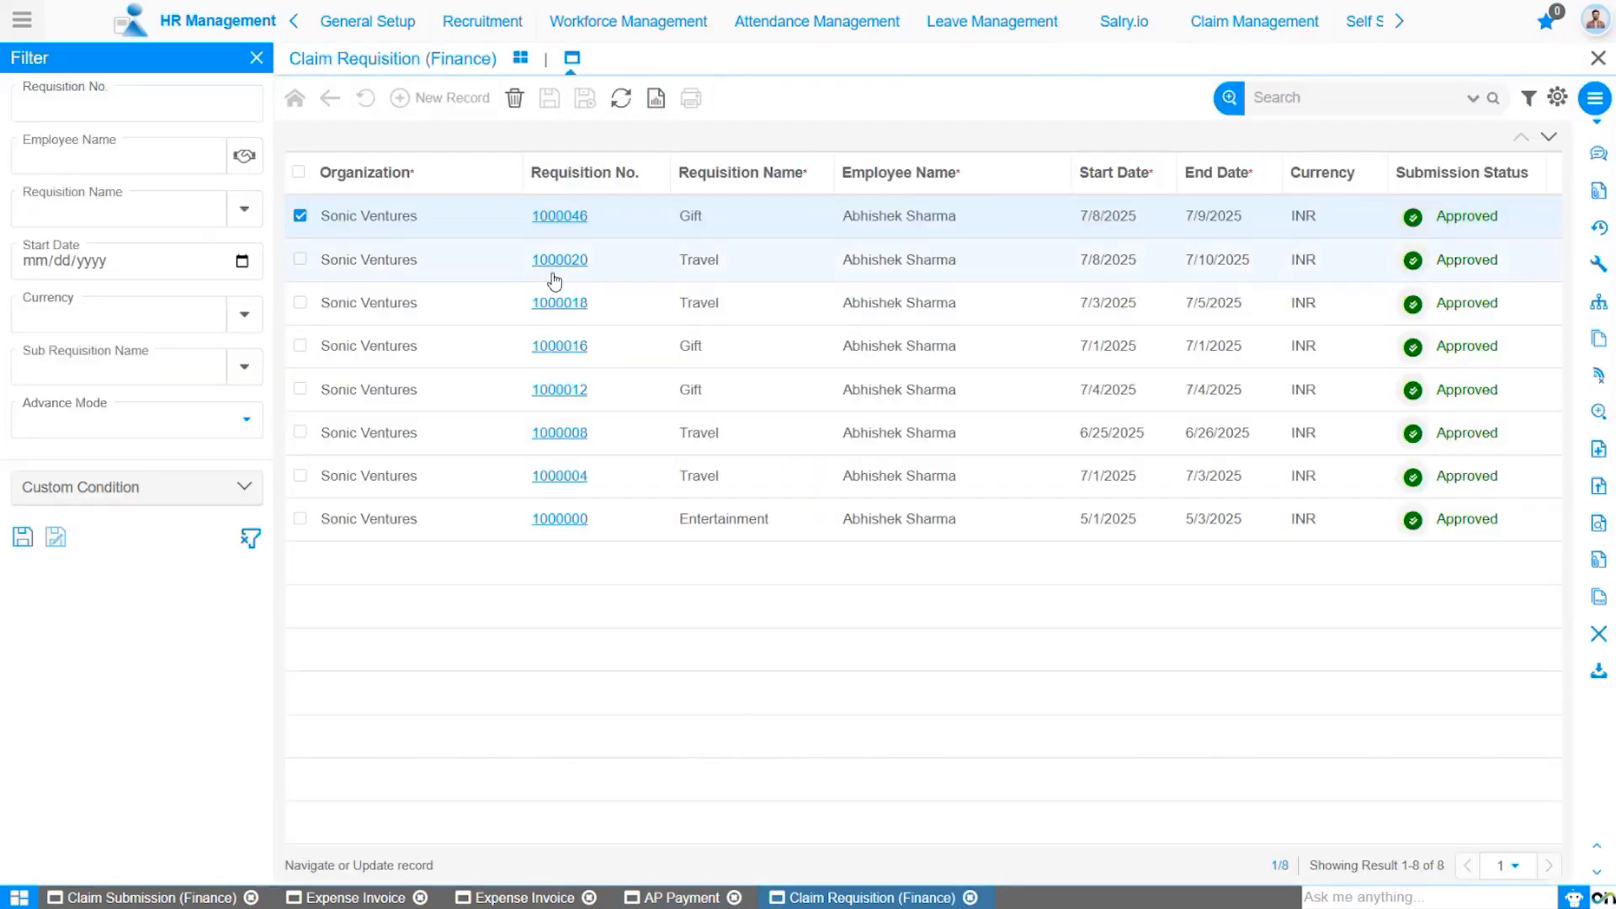
pyautogui.click(566, 481)
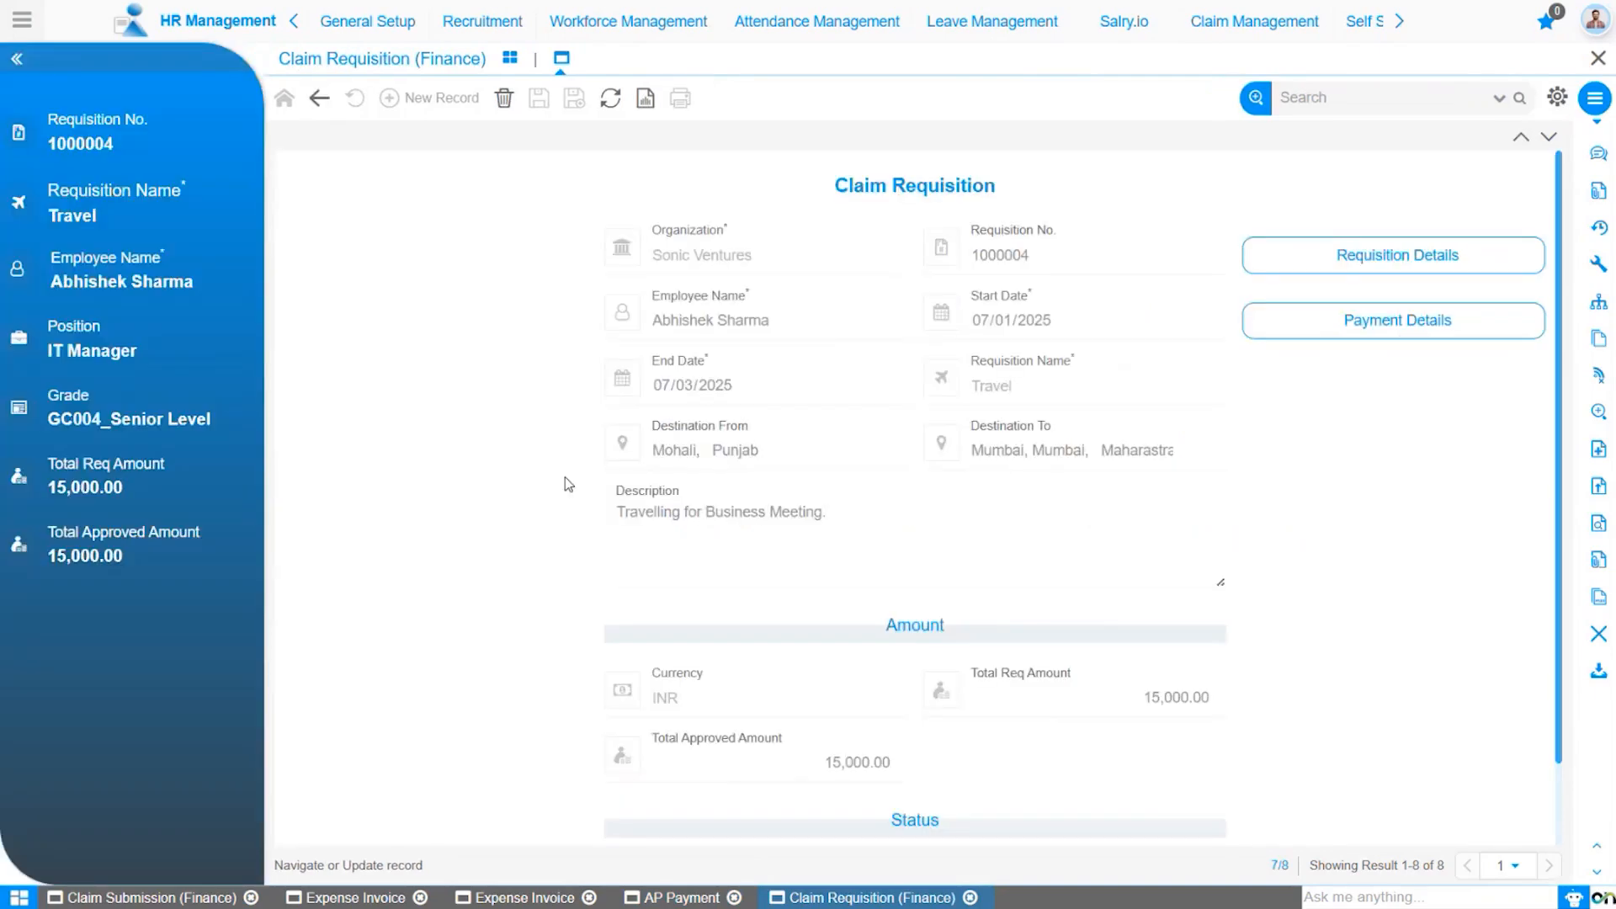
pyautogui.click(1385, 328)
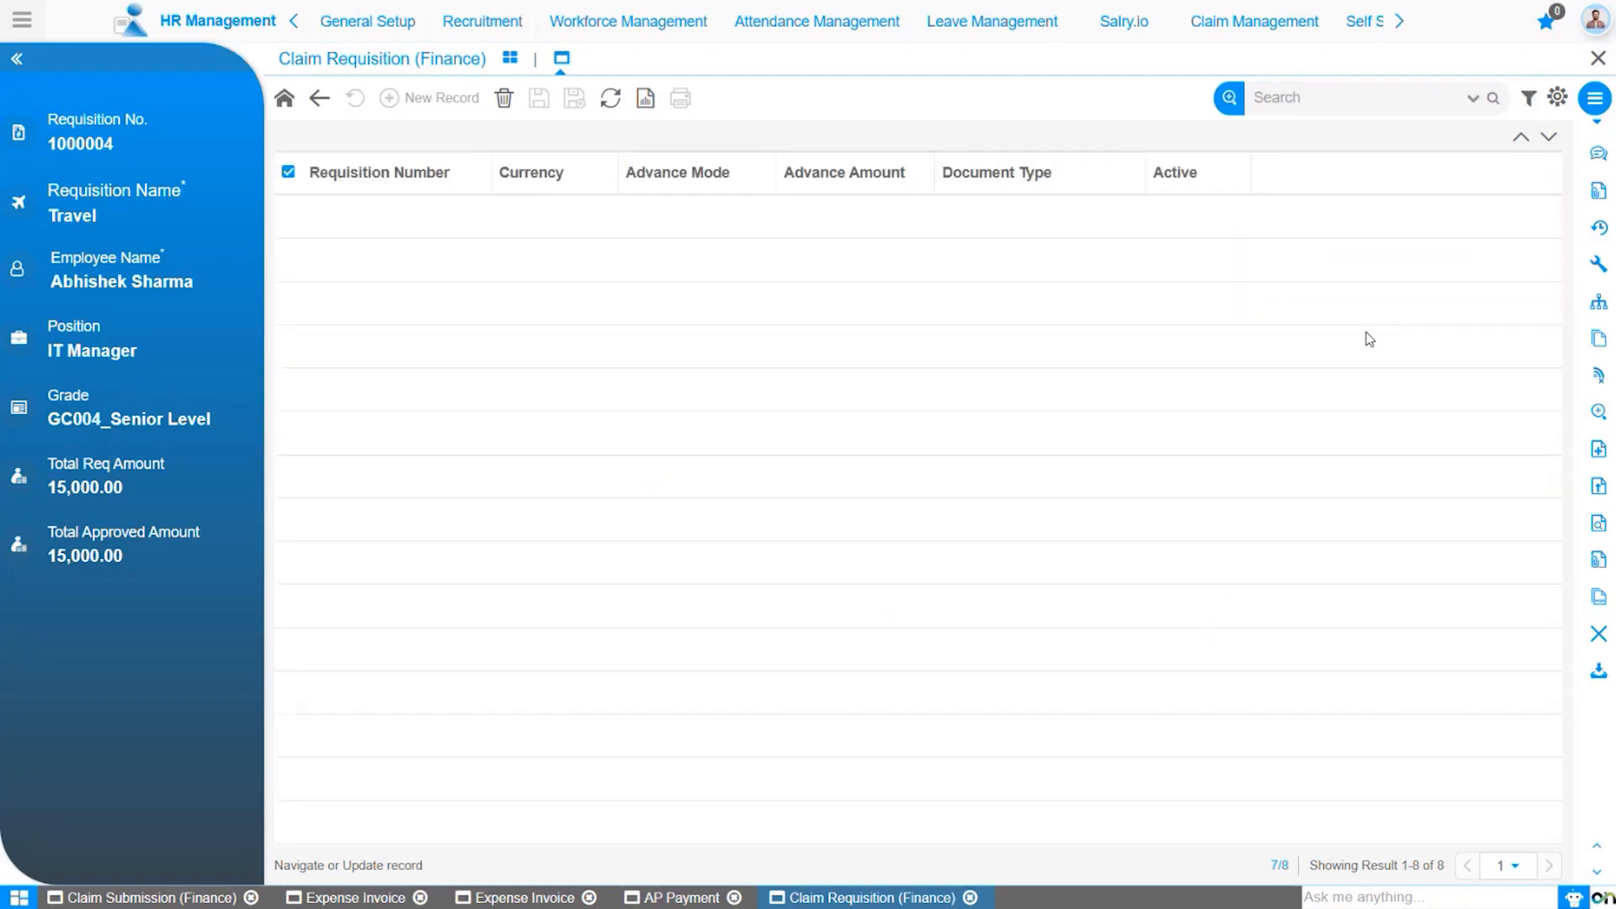
pyautogui.click(345, 218)
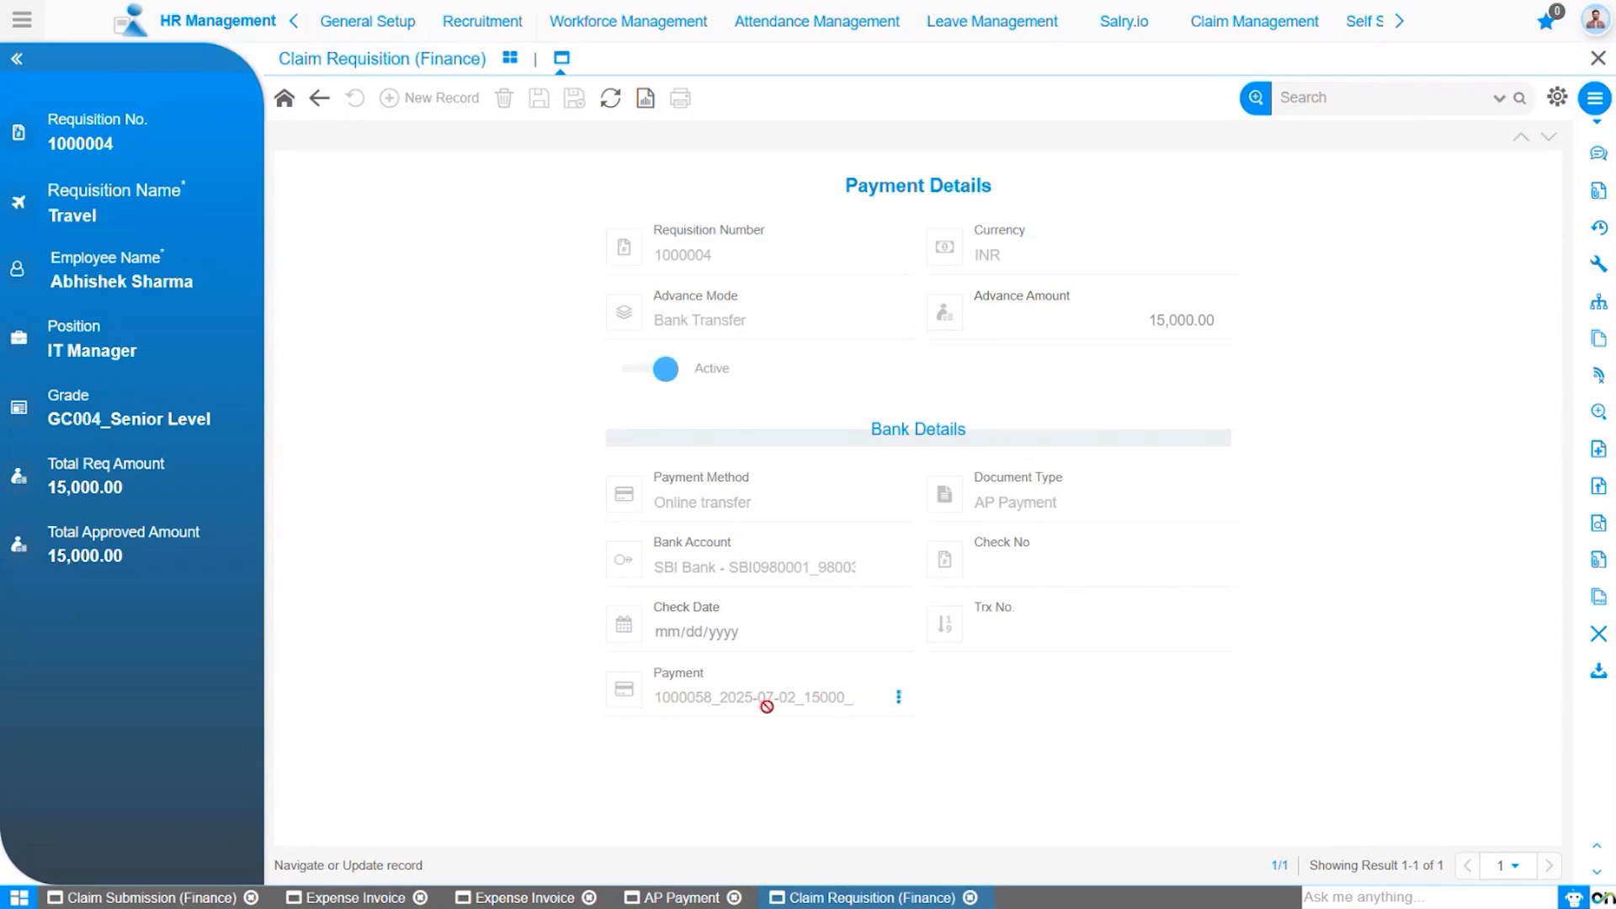
# Step: Cross-check the payment references on both invoice payment schedule lines against the open AP Payment and travel claim records
pyautogui.click(675, 897)
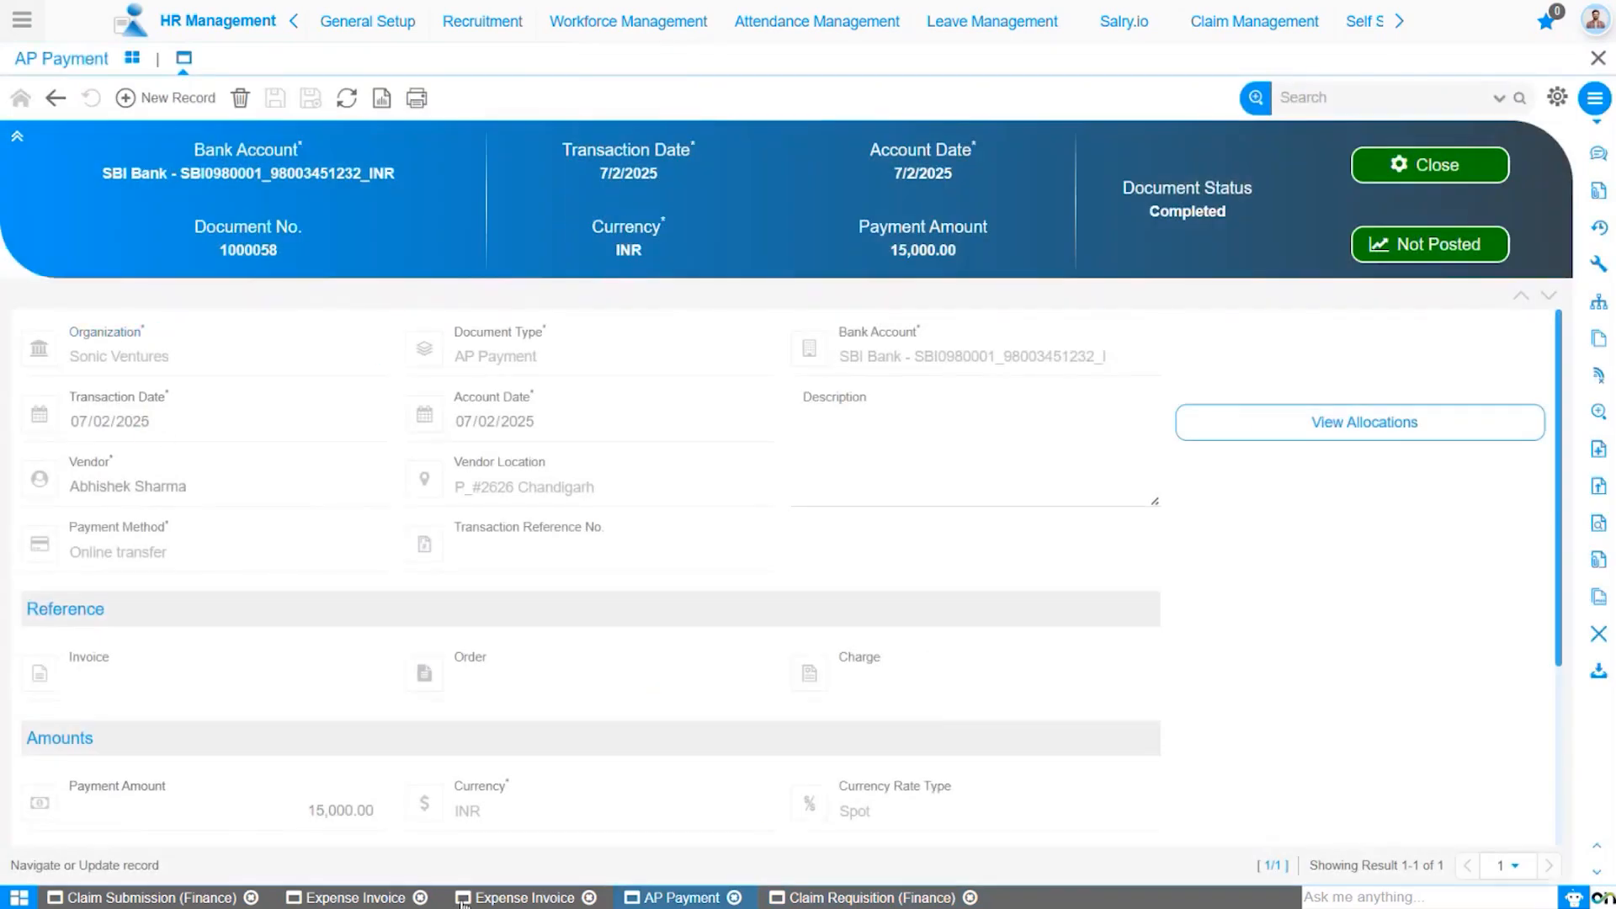
pyautogui.click(515, 899)
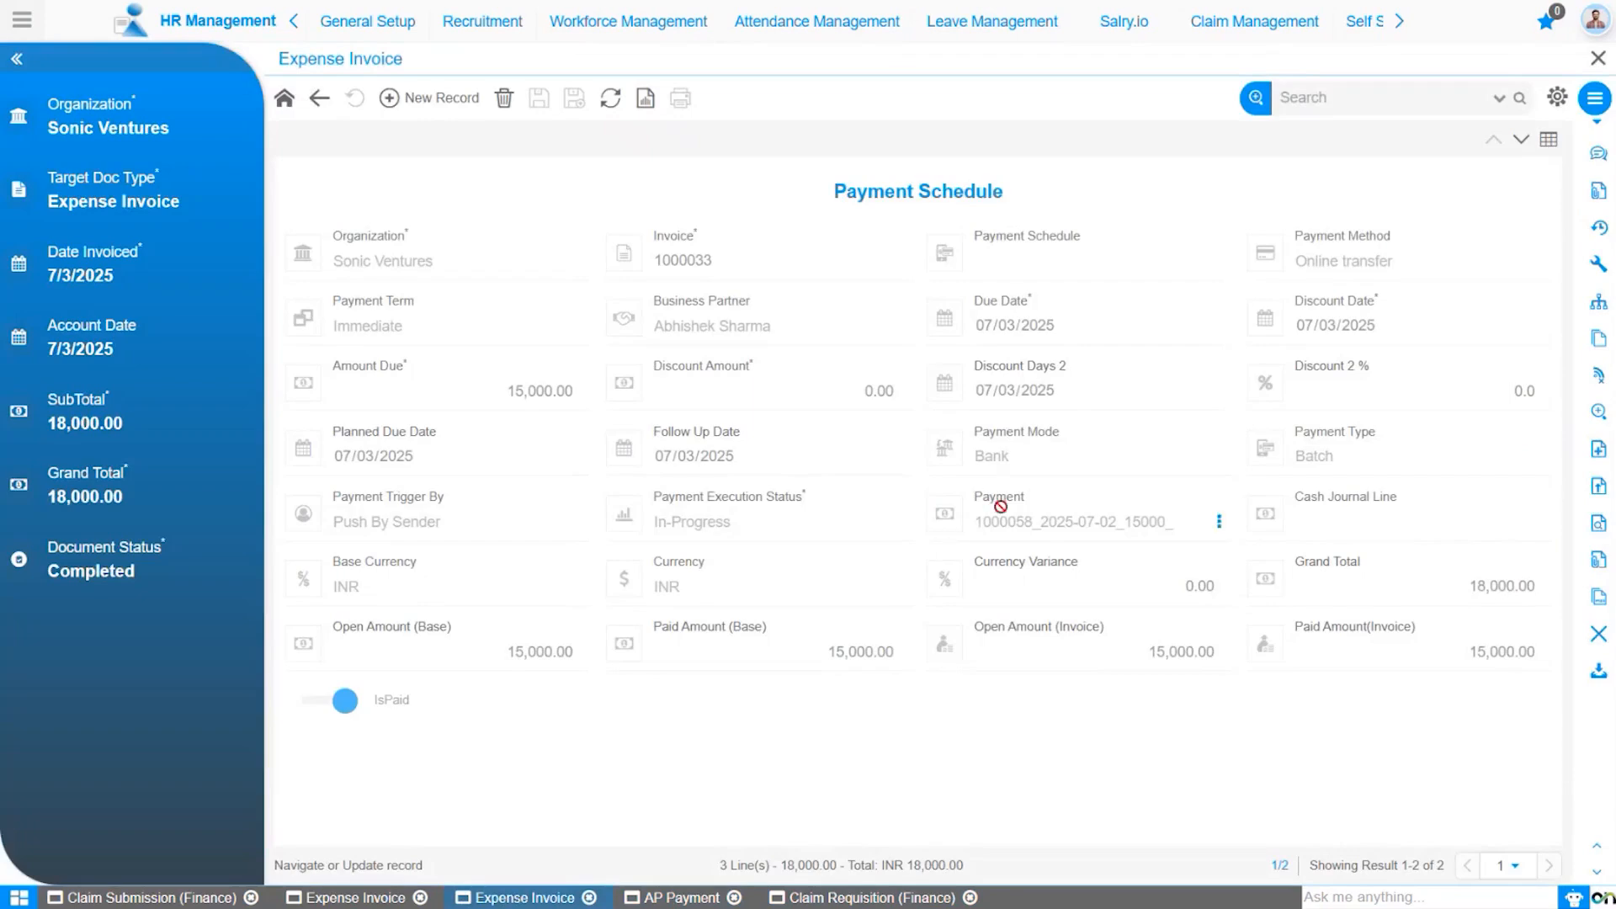
pyautogui.click(1520, 140)
pyautogui.click(162, 899)
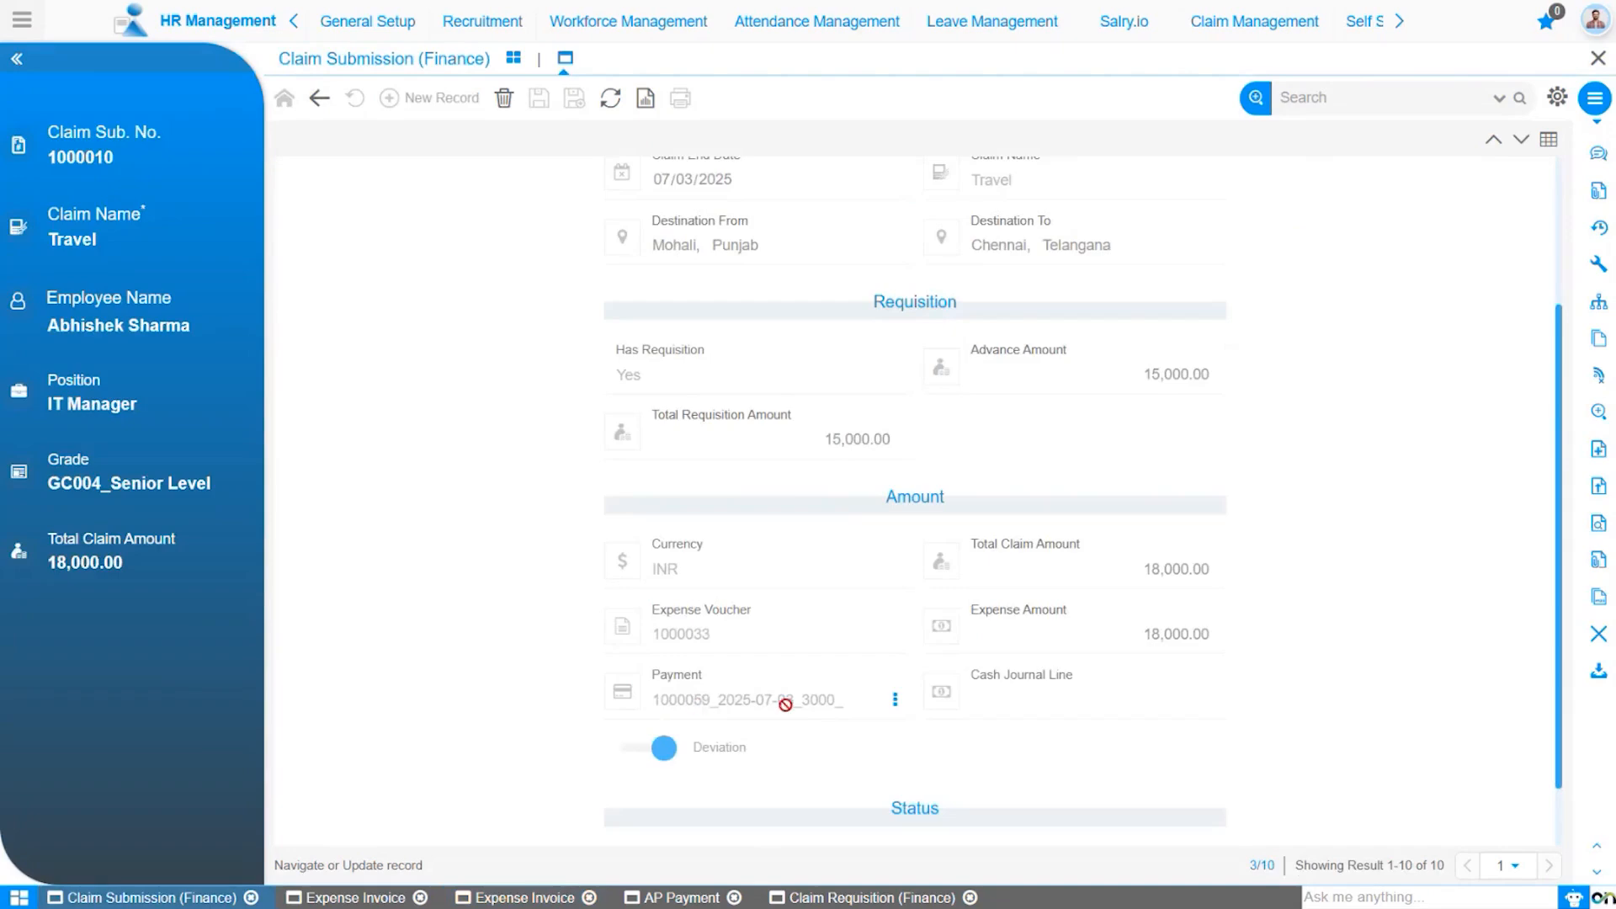
pyautogui.click(540, 899)
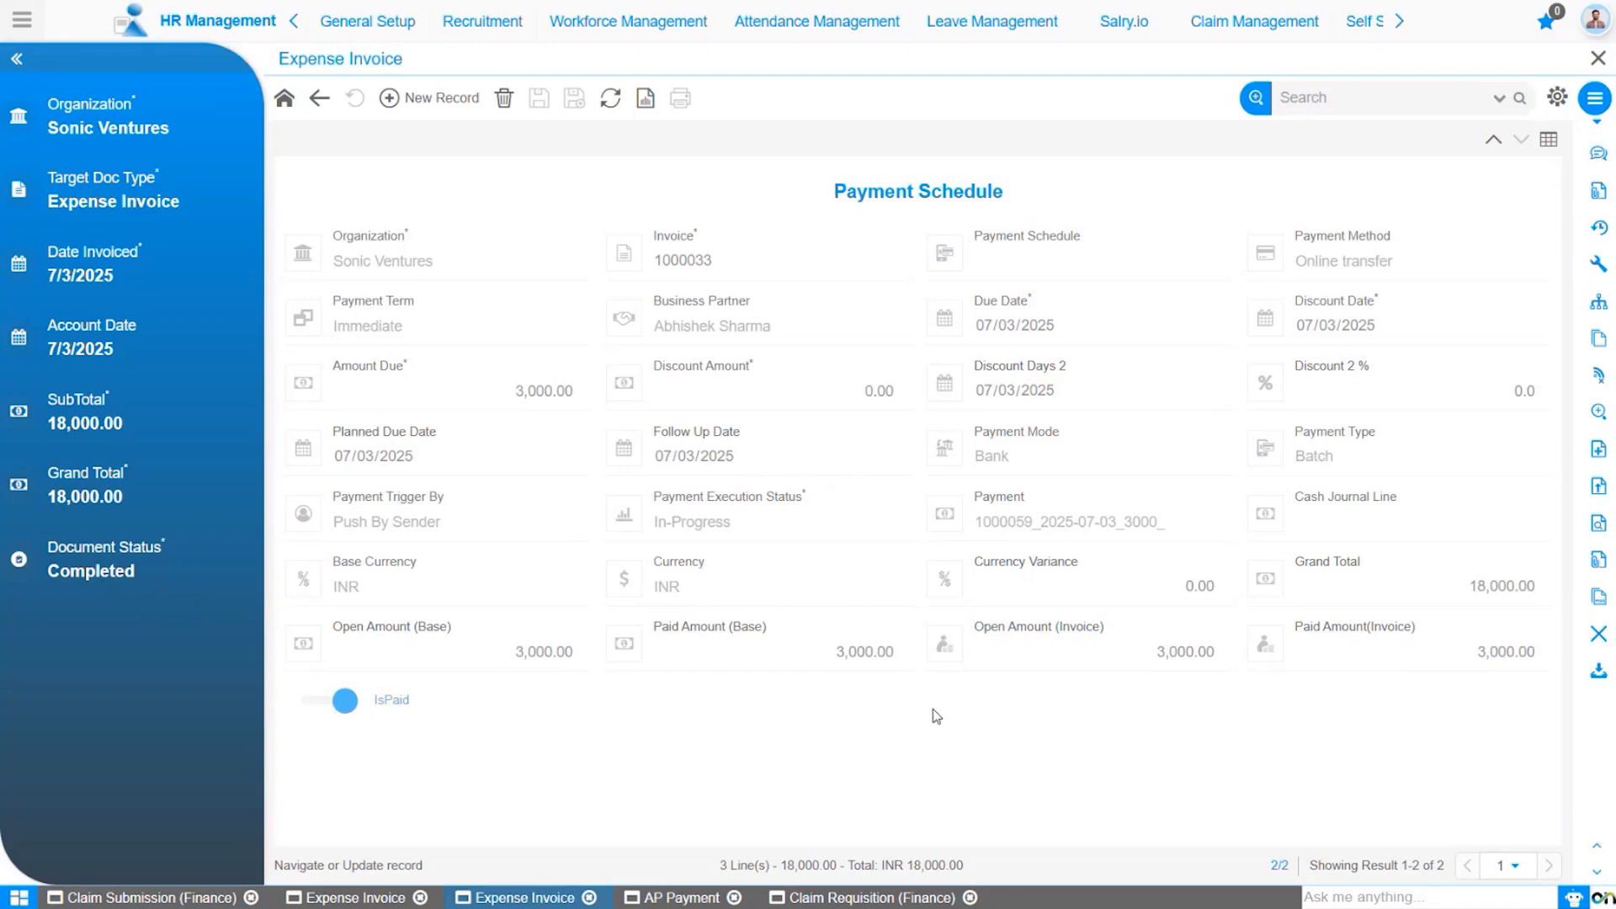
# Step: Open the AP Payment linked to the 3,000.00 payment schedule line and review its allocations
pyautogui.click(1221, 524)
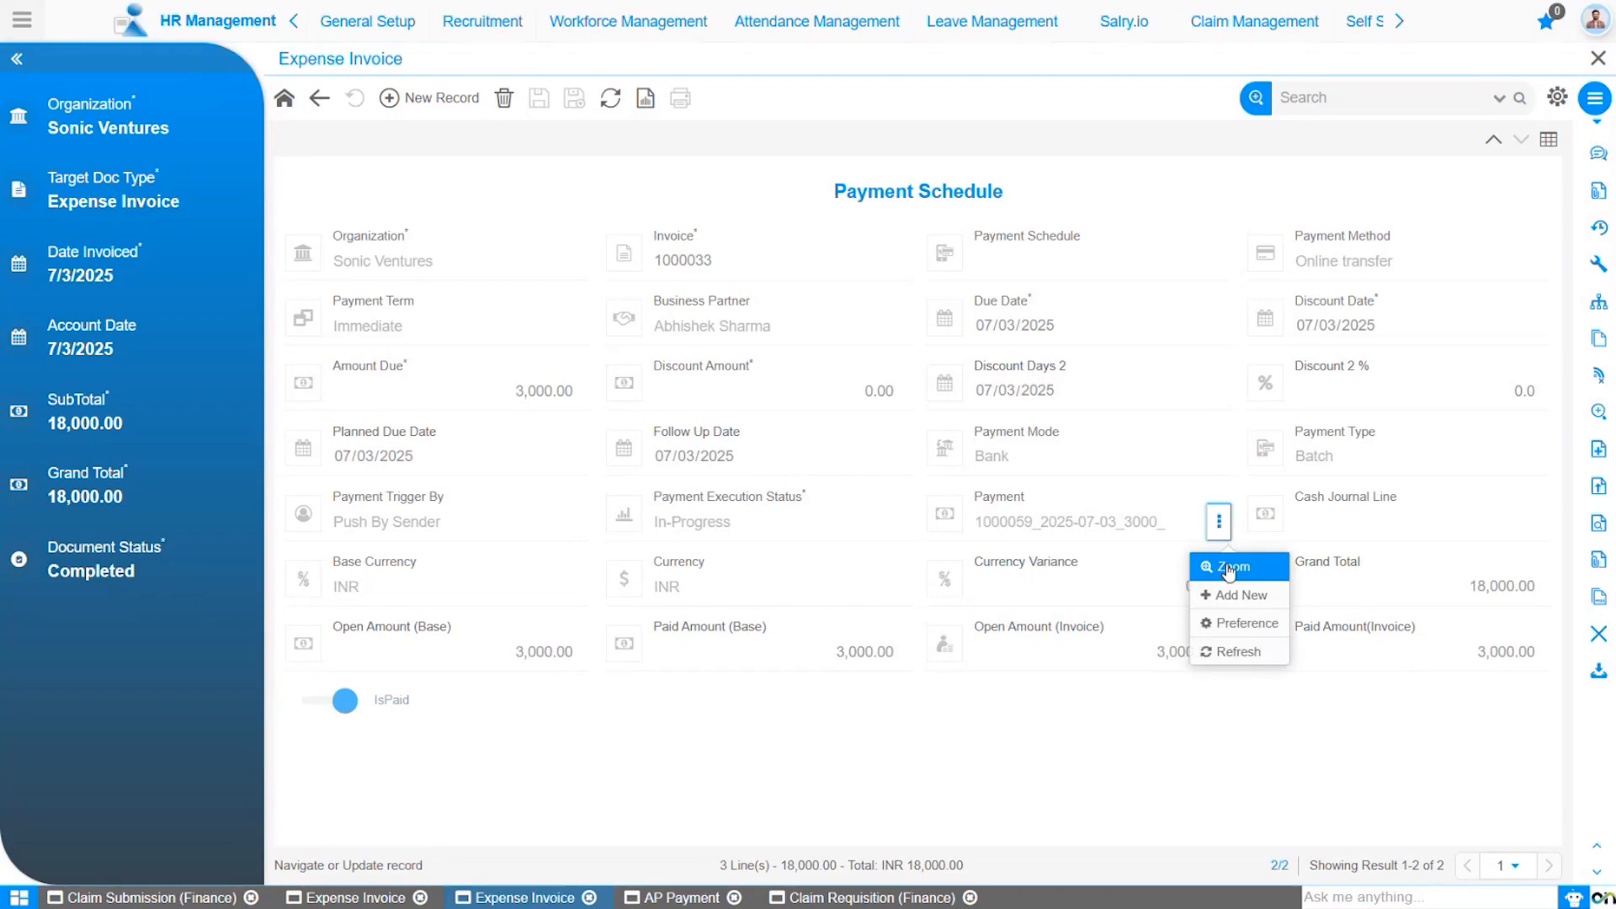
pyautogui.click(1229, 568)
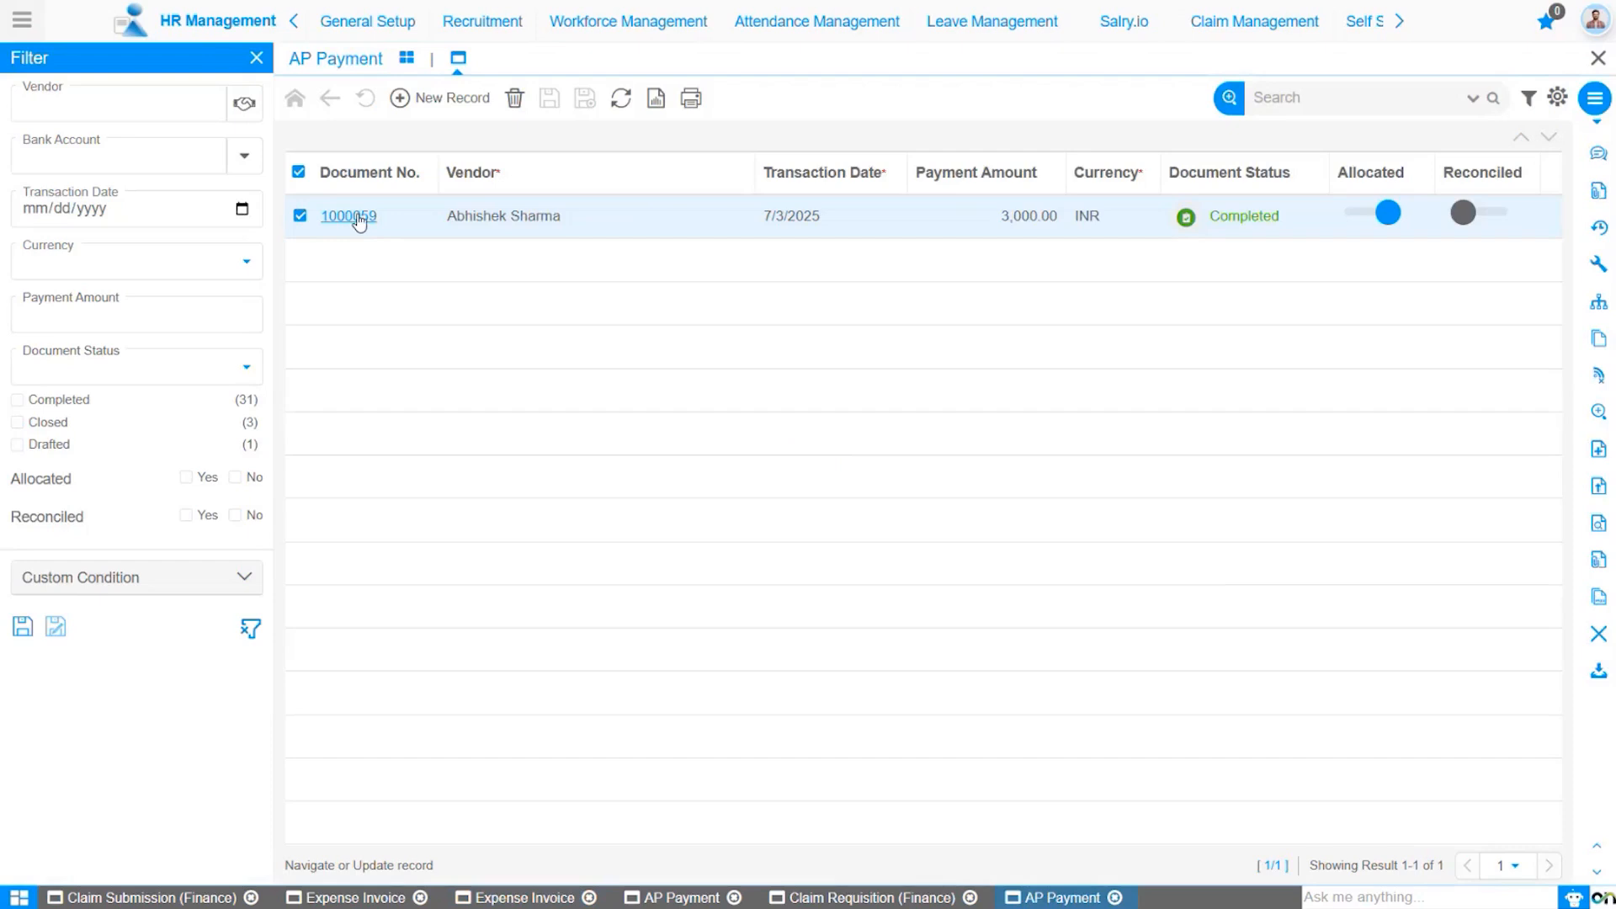
pyautogui.click(349, 216)
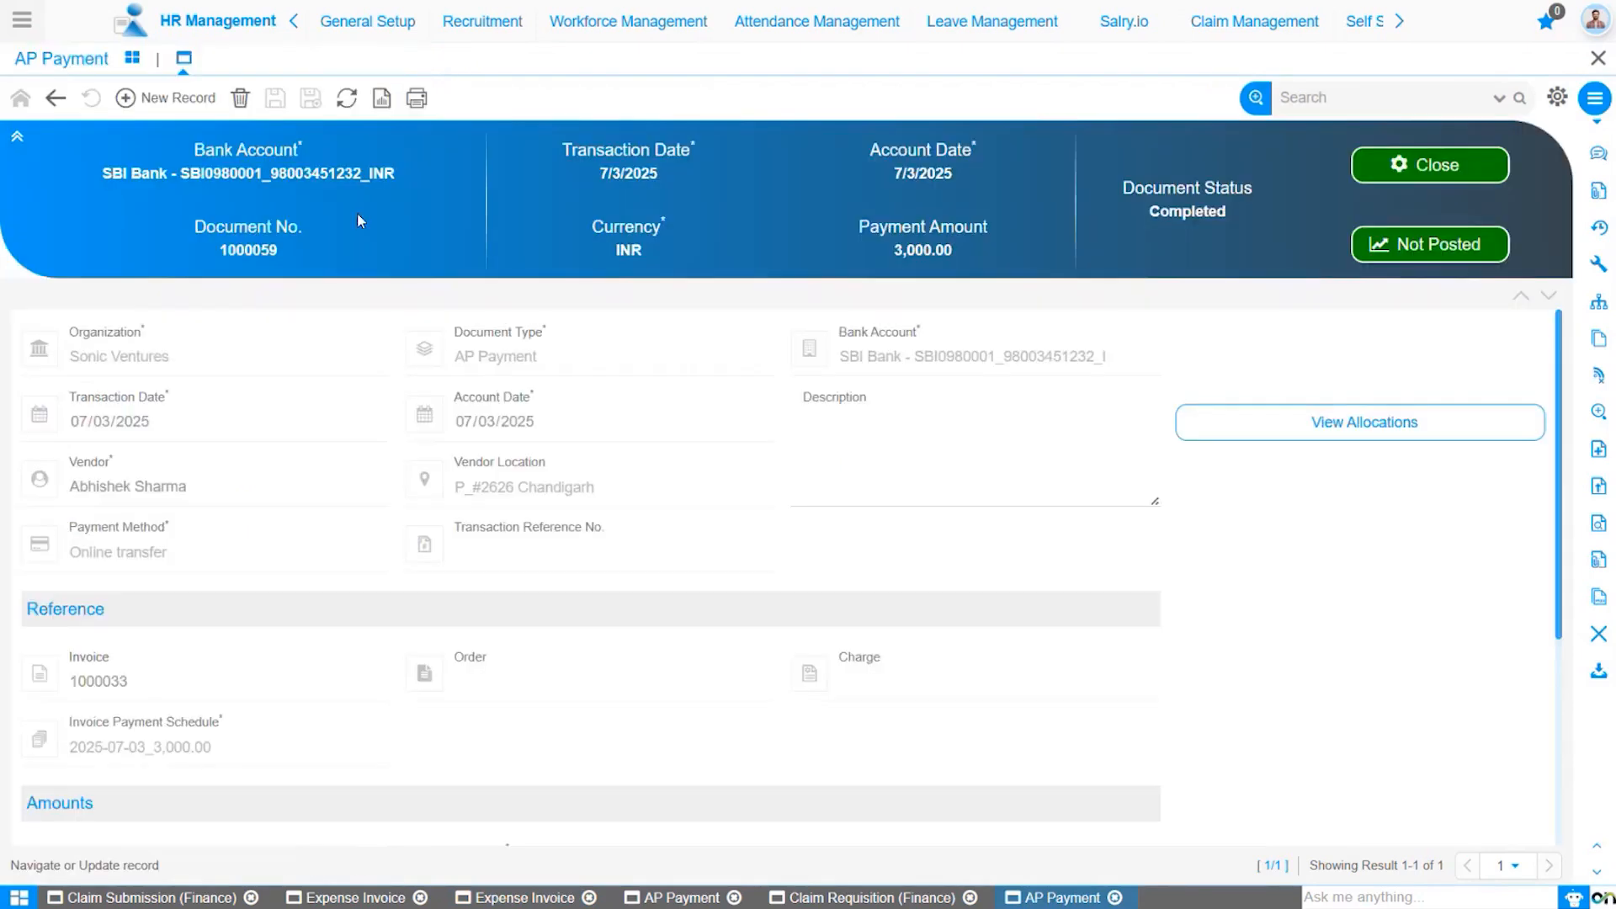
pyautogui.click(1234, 424)
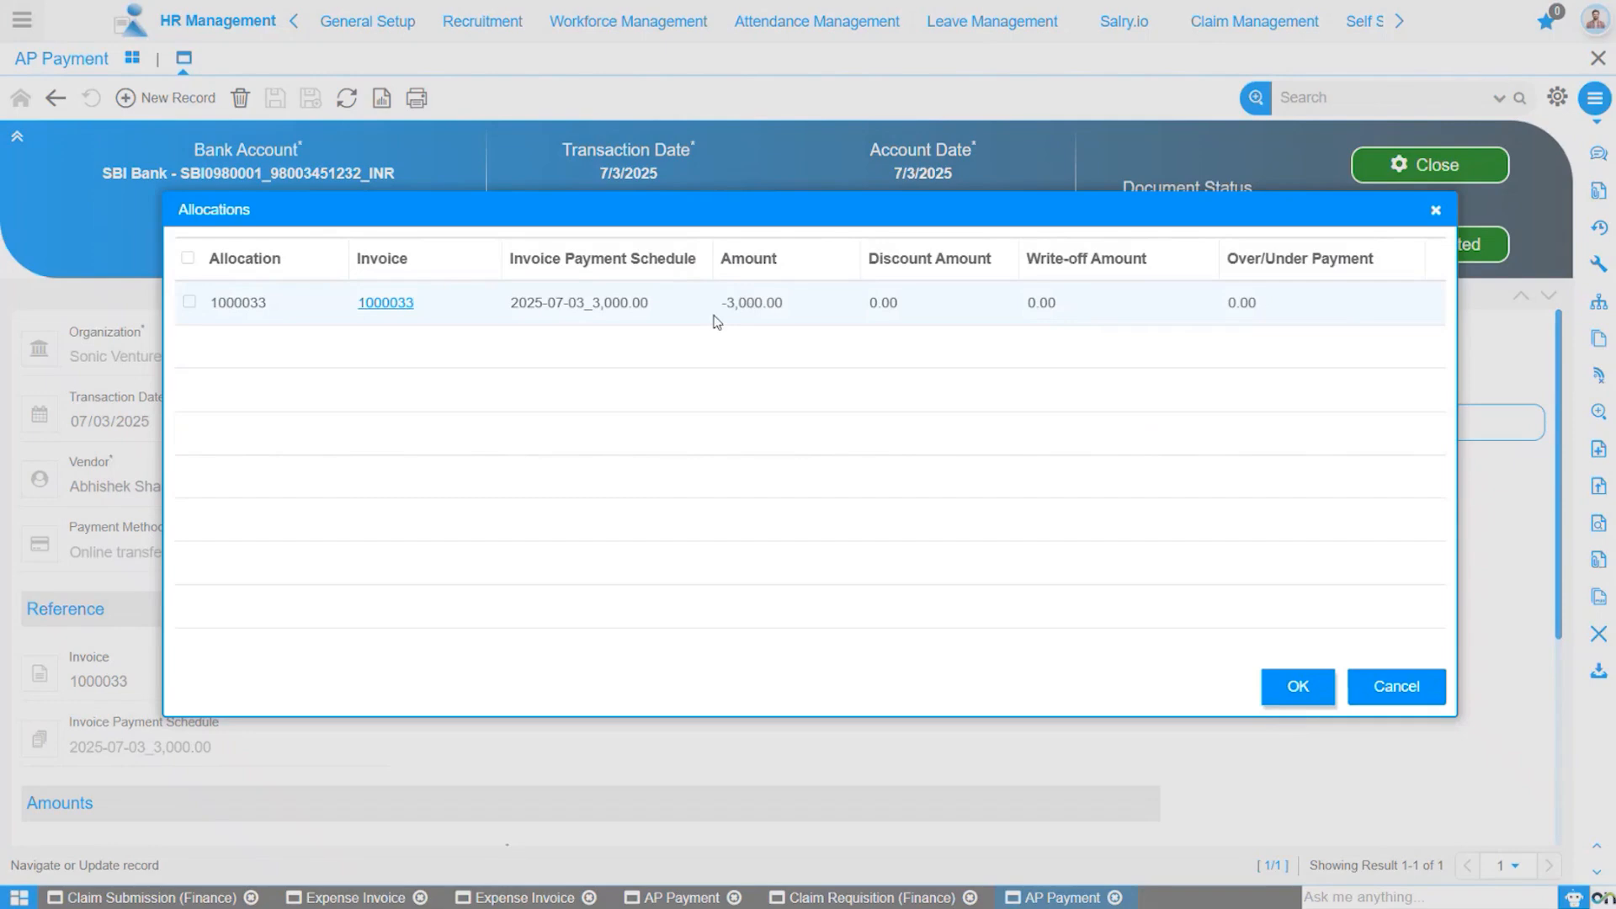
pyautogui.click(1436, 209)
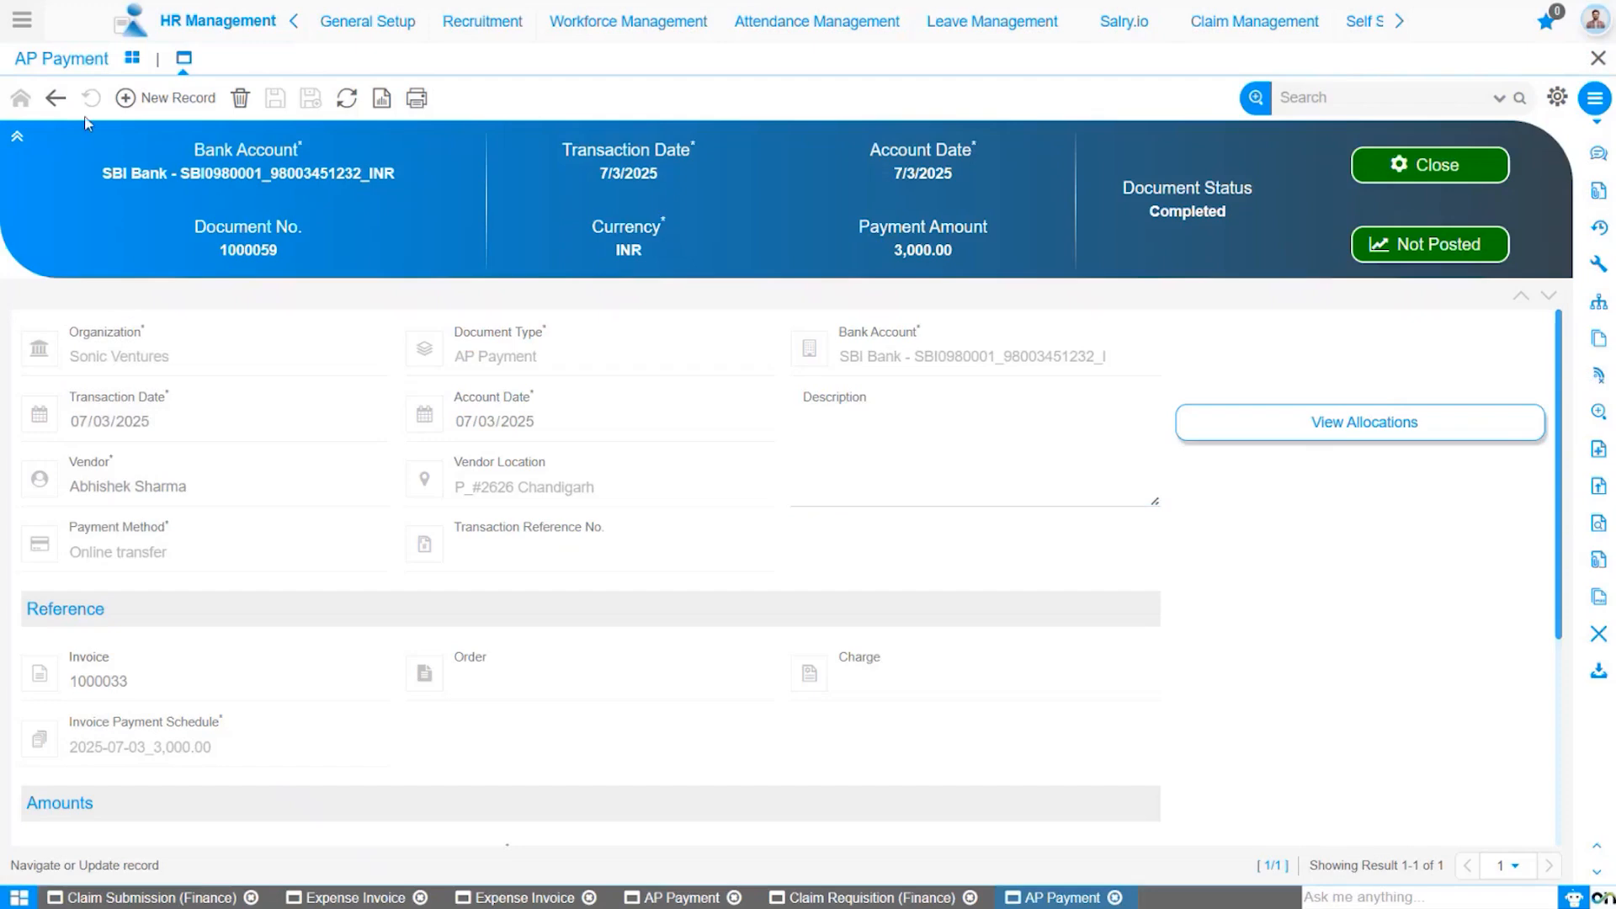
# Step: Search the application menu for "alloc" and open the Allocation Document window with its list of records
pyautogui.click(23, 25)
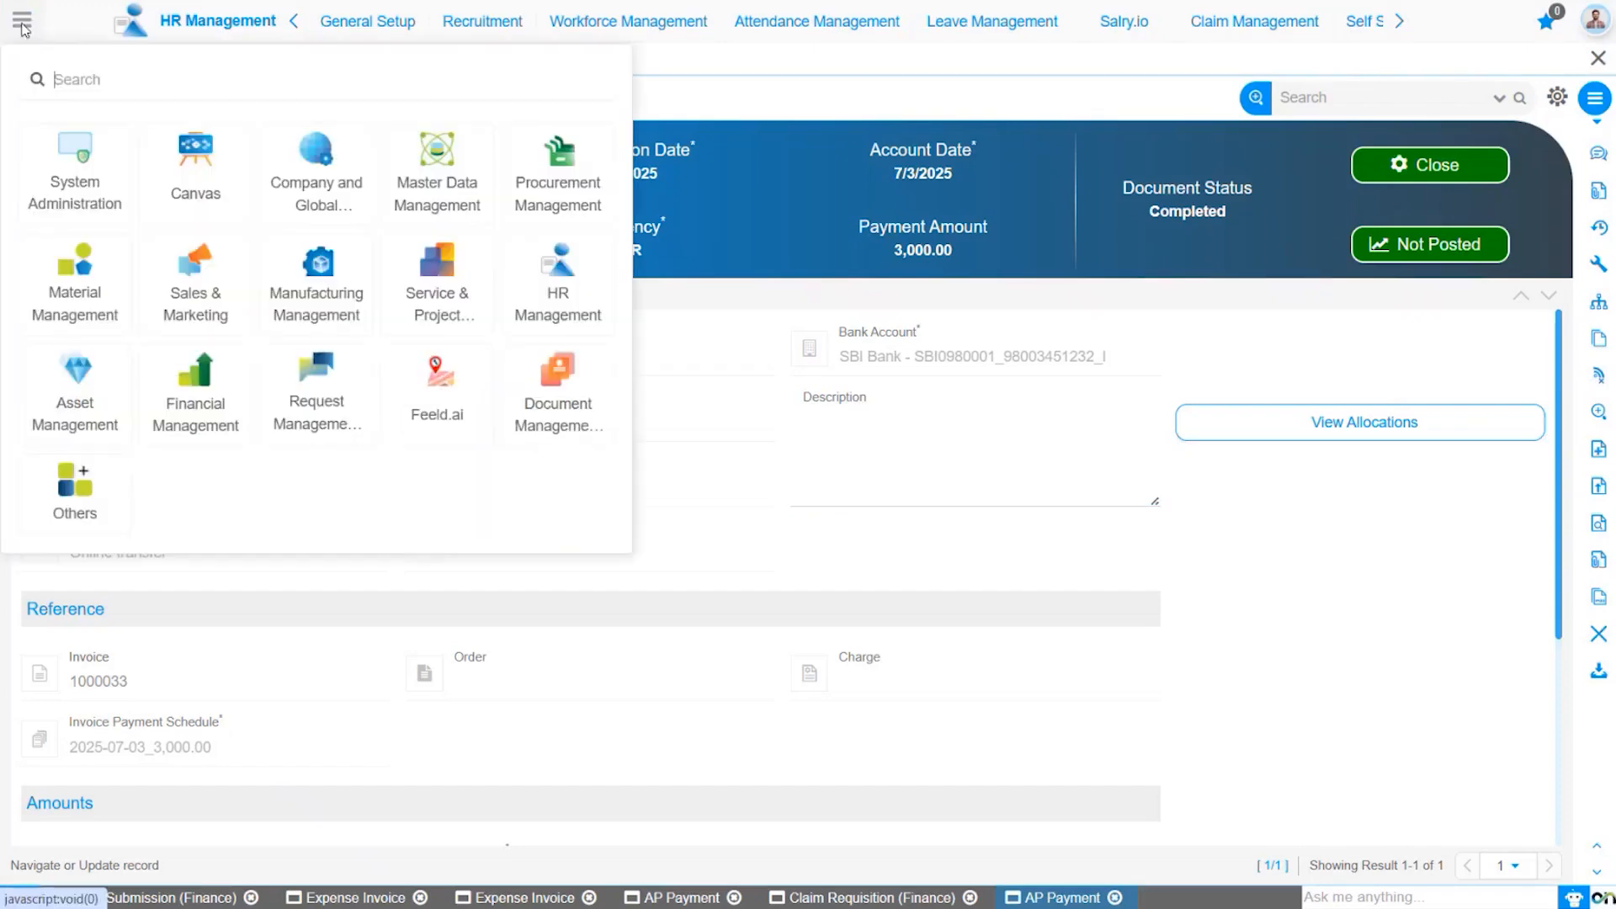
pyautogui.write('alloc')
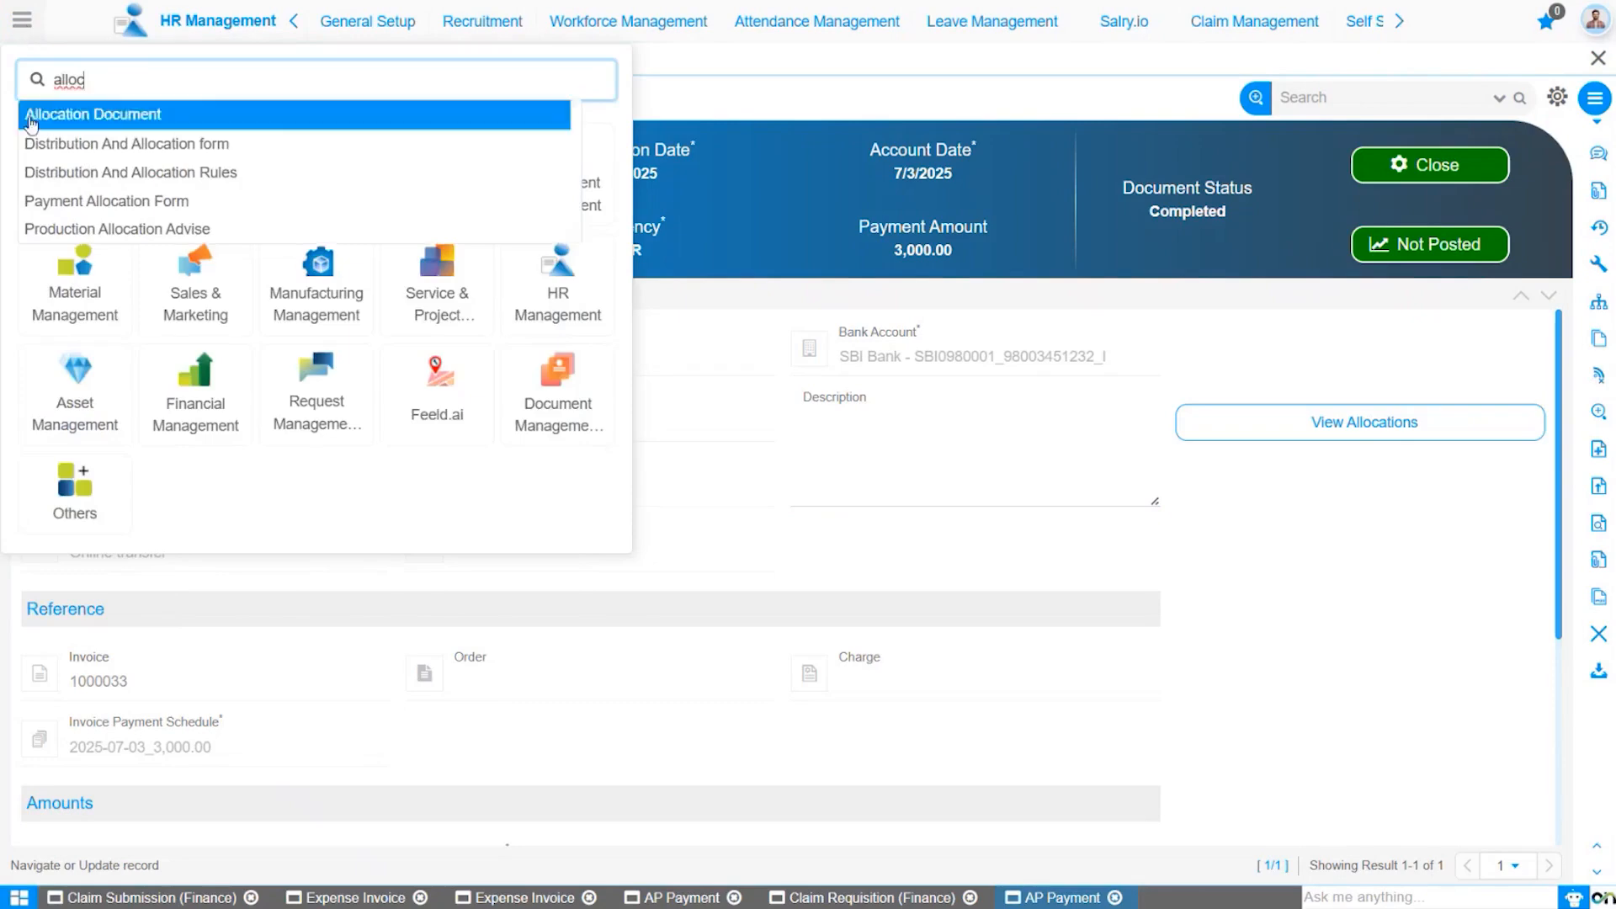
pyautogui.click(31, 124)
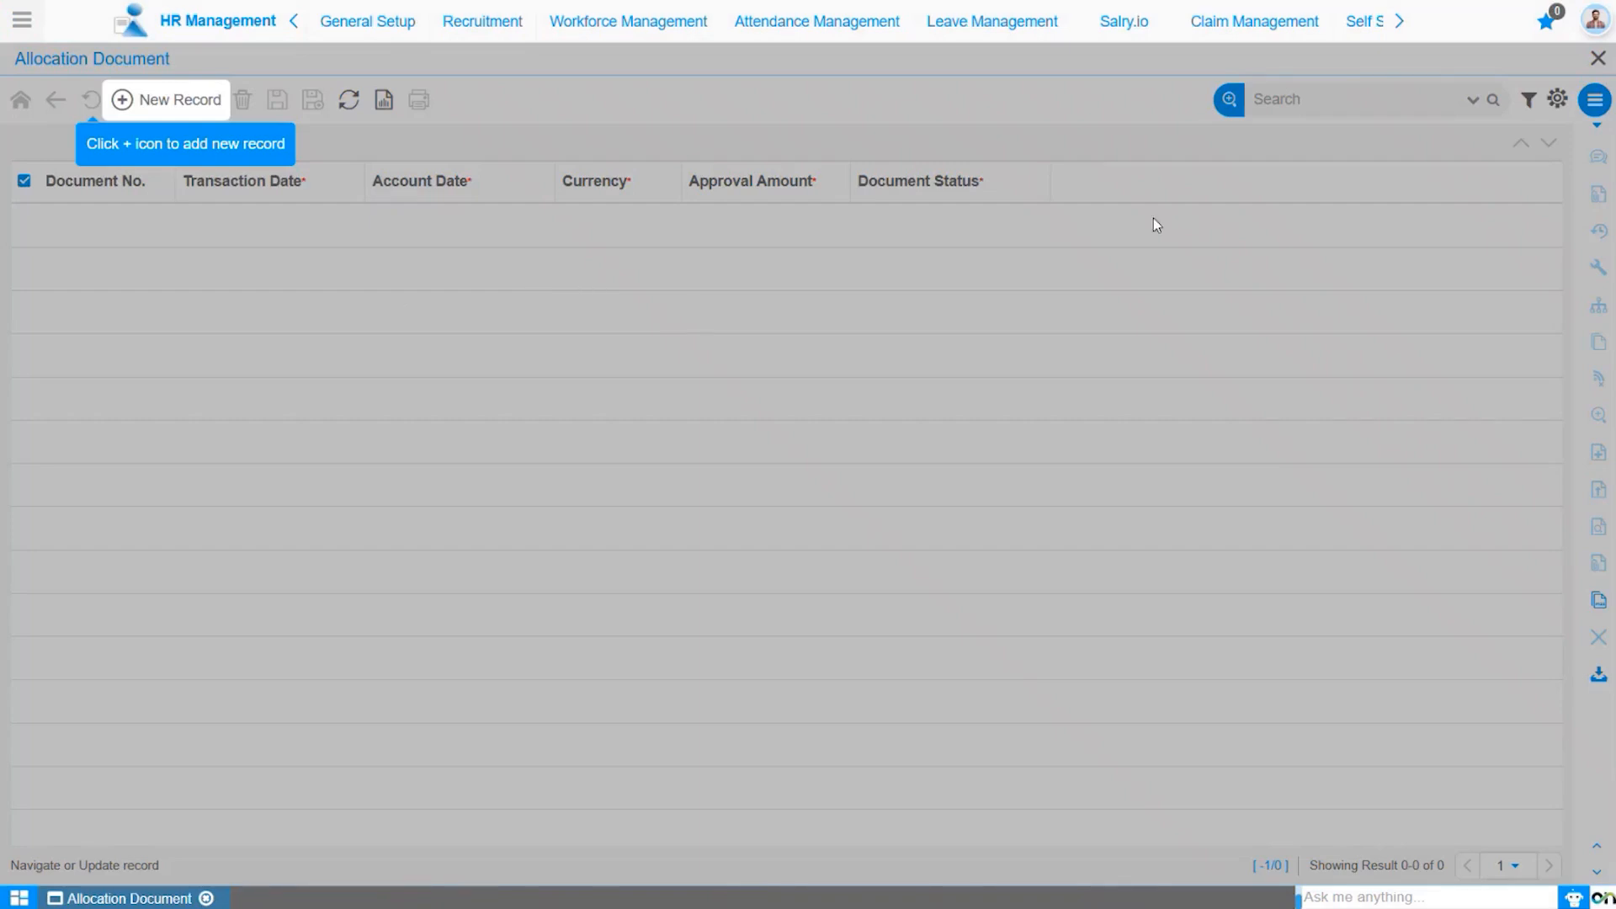
pyautogui.click(1268, 98)
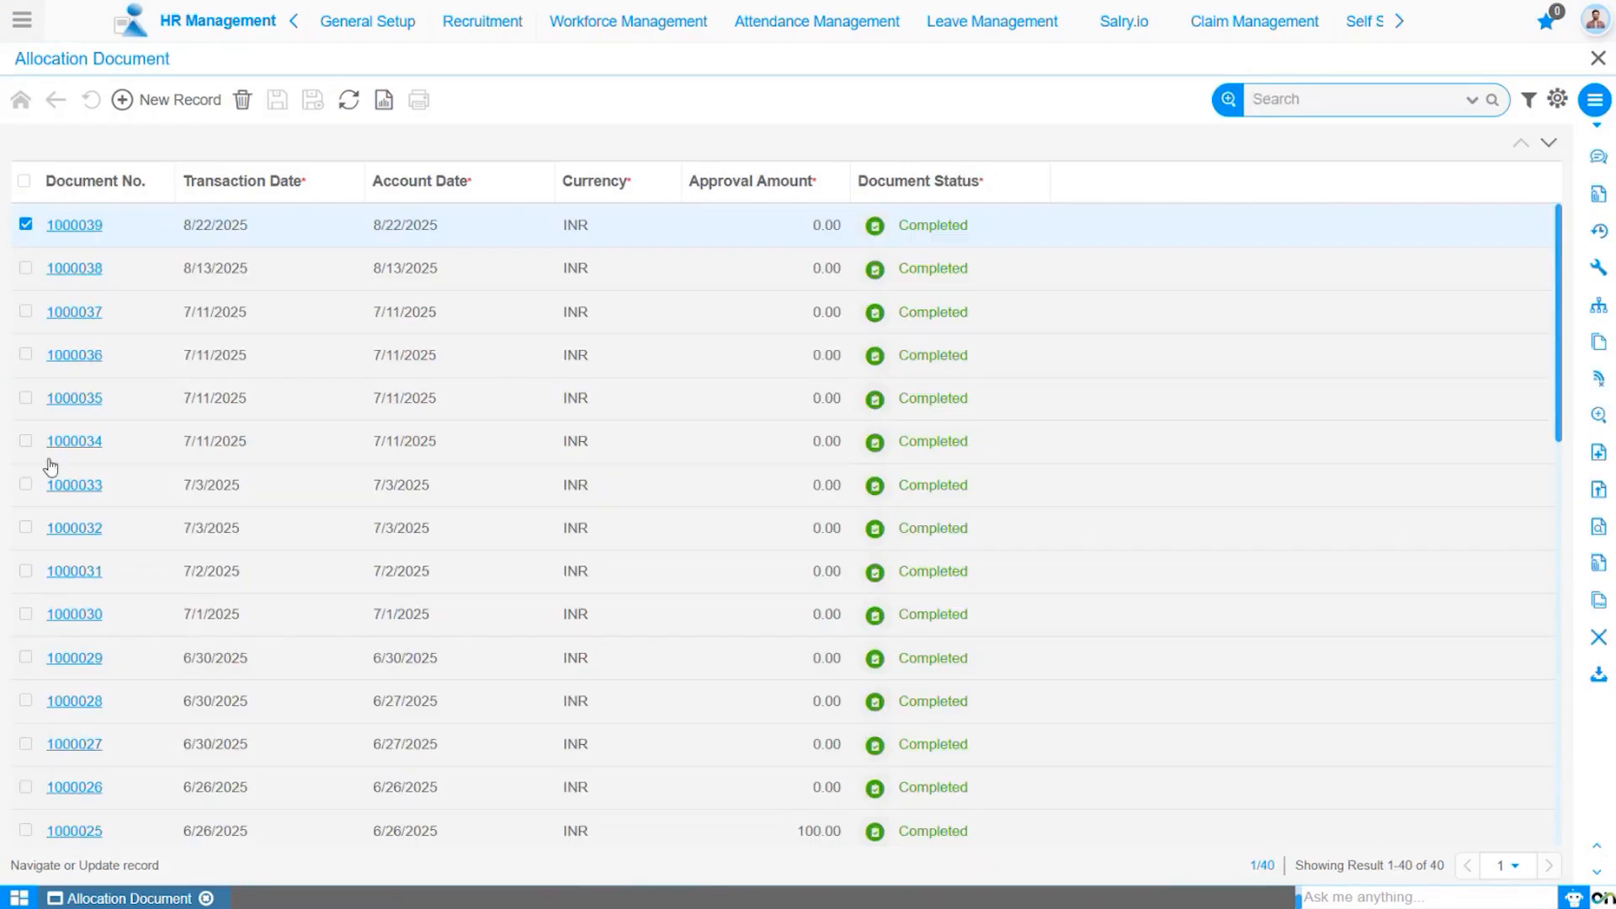
# Step: Open the allocation line of allocation document 1000032 and review its payment, invoice, payment schedule and amount
pyautogui.click(82, 538)
pyautogui.click(83, 529)
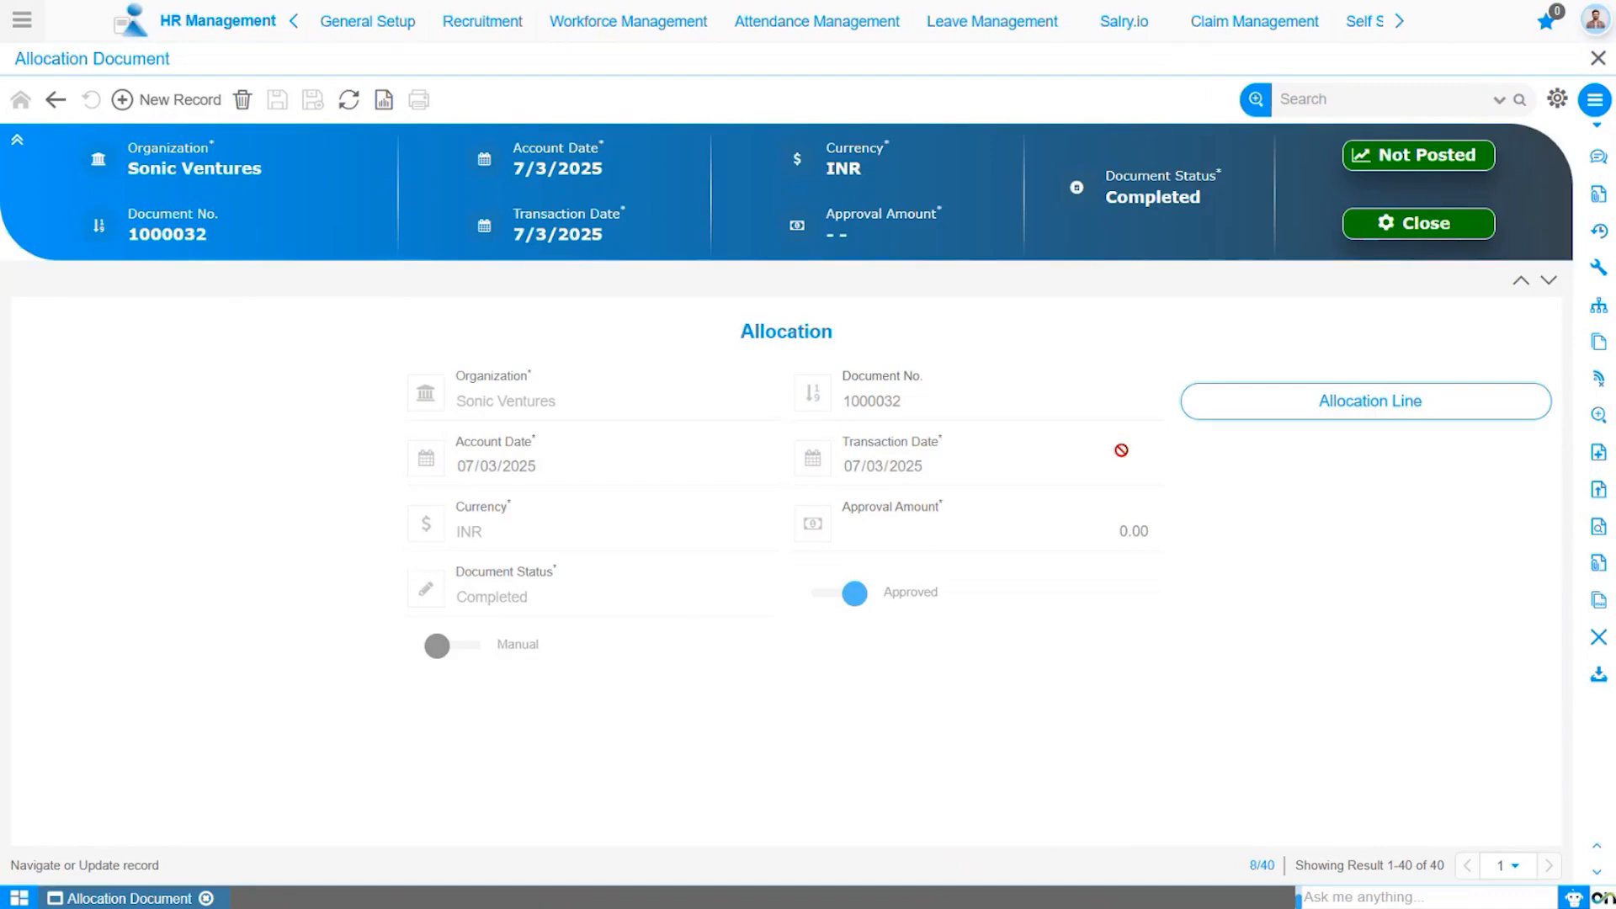
pyautogui.click(1301, 405)
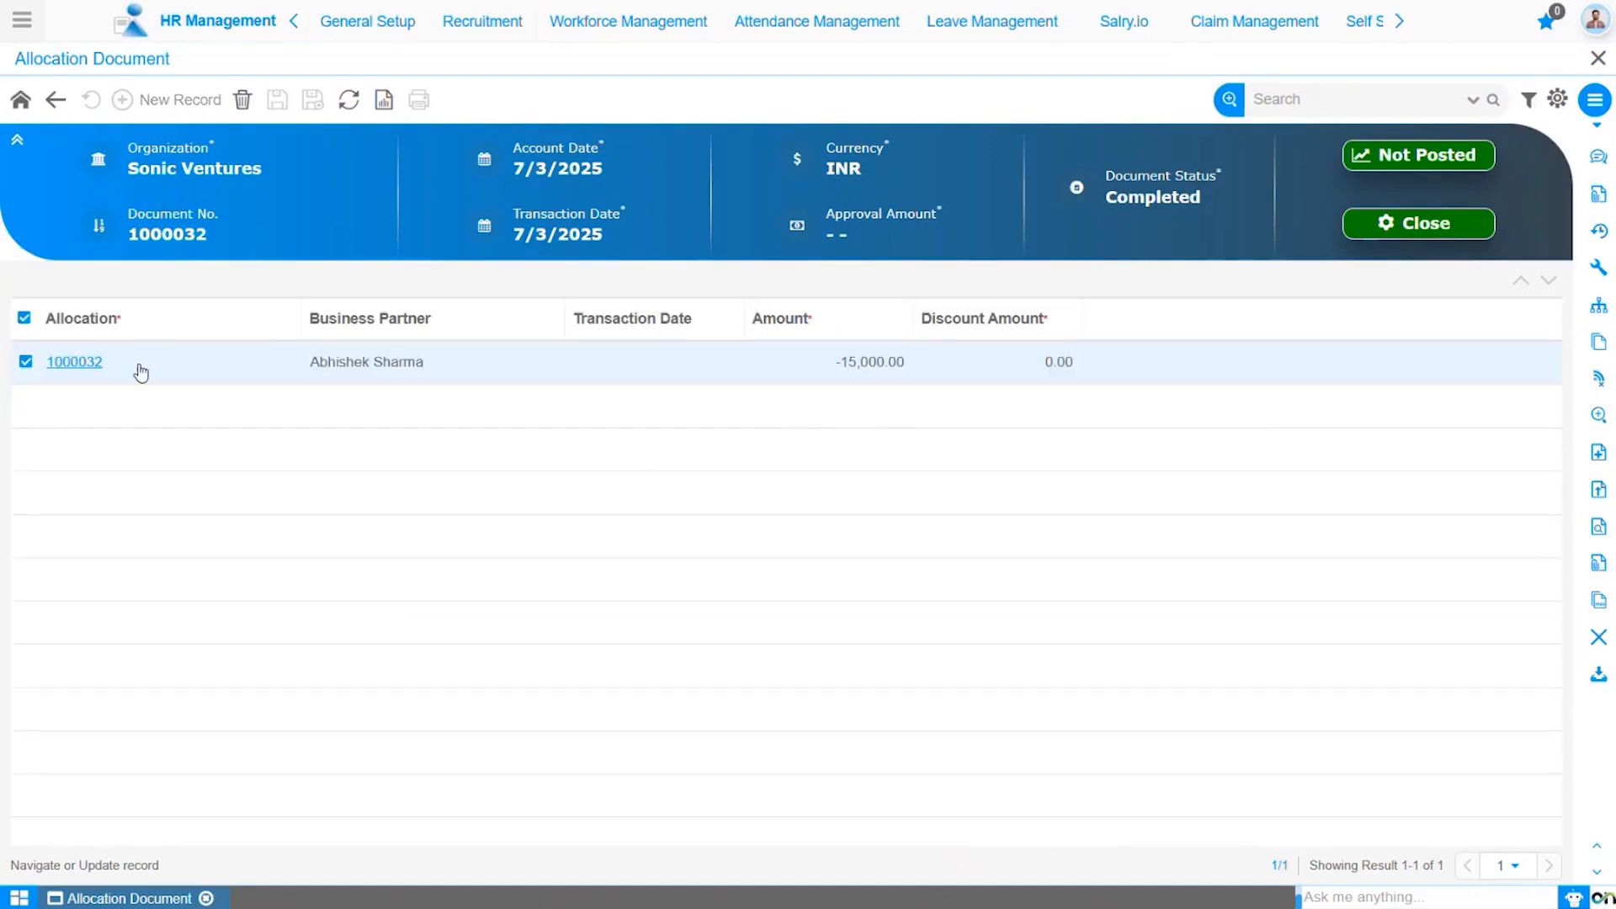
pyautogui.click(74, 362)
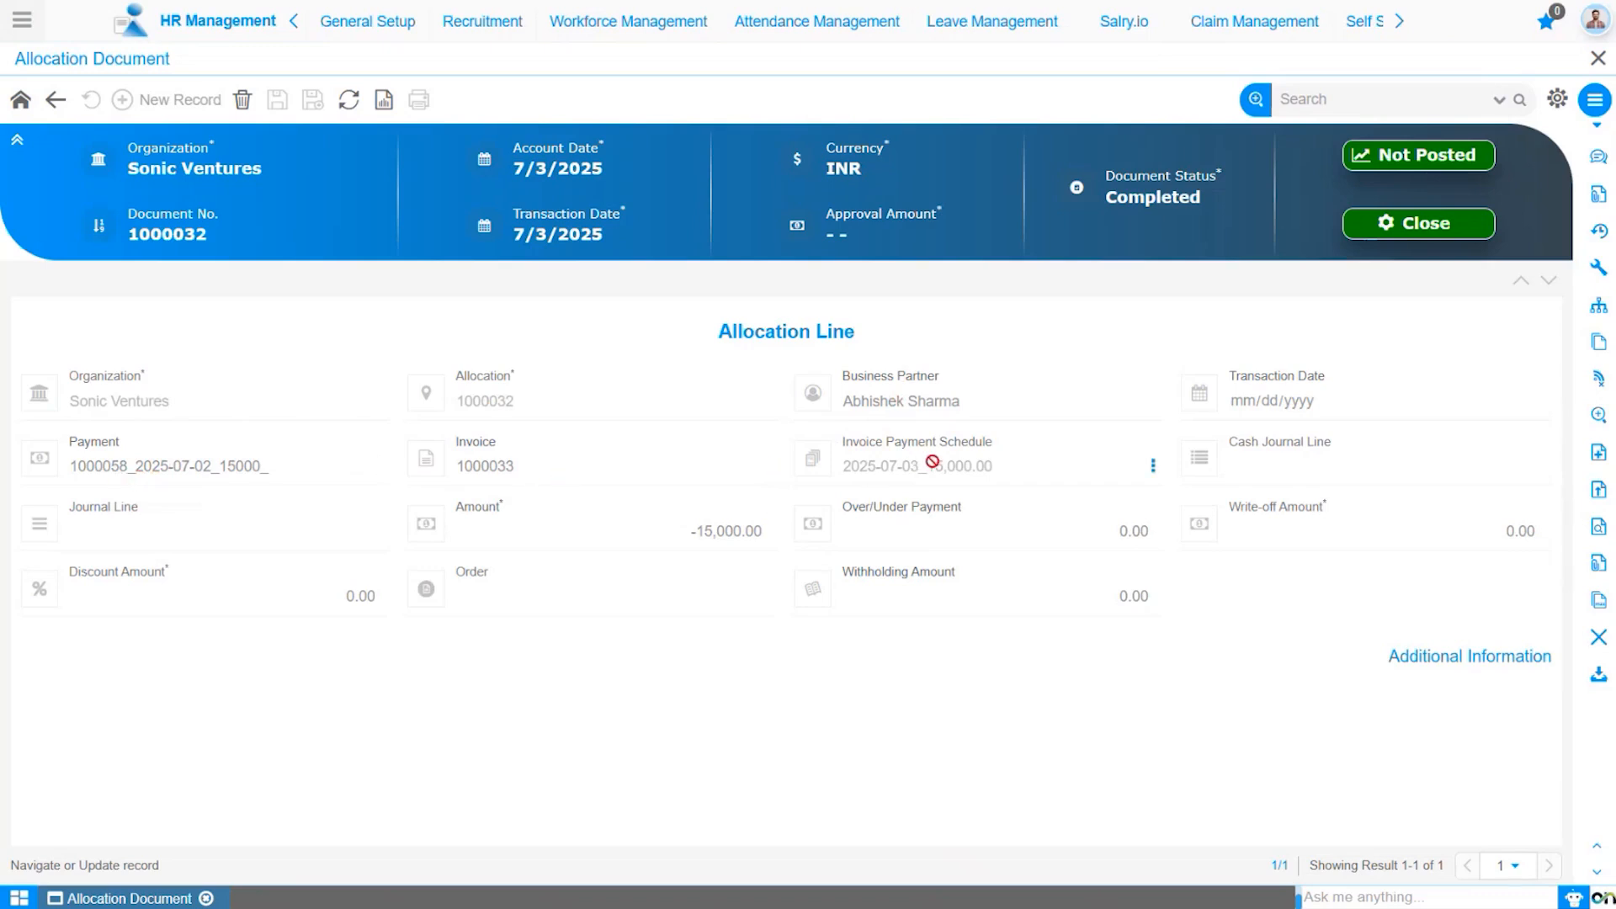
pyautogui.moveTo(685, 530); pyautogui.dragTo(784, 539)
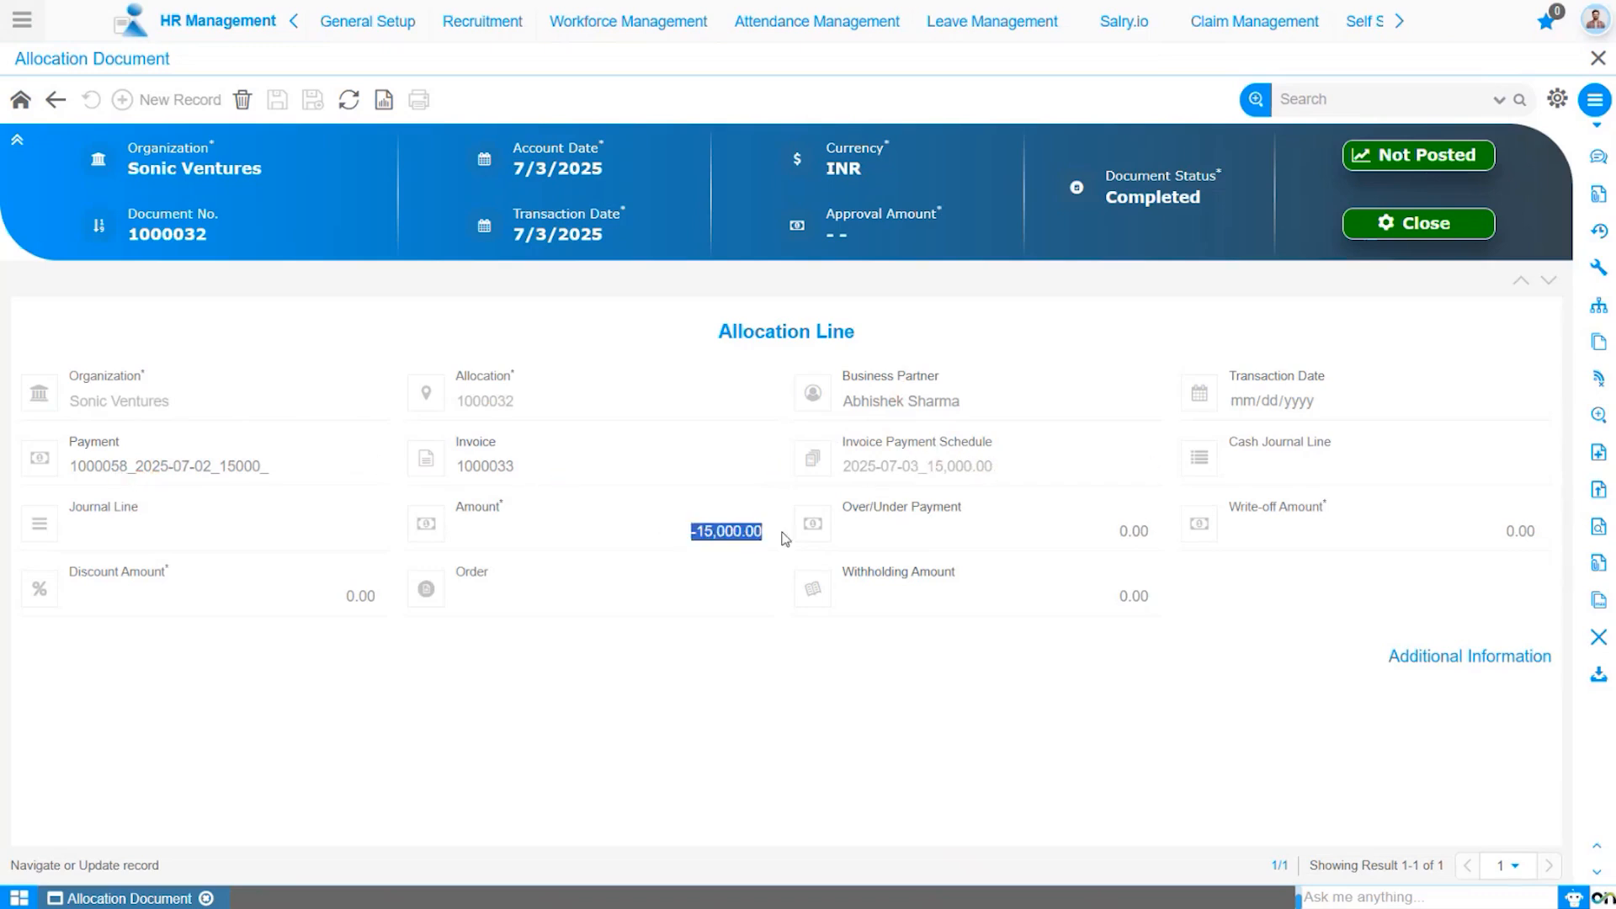
# Step: Return to the allocation list, open the allocation line of document 1000033 and review its payment reference and amount
pyautogui.click(56, 101)
pyautogui.click(56, 101)
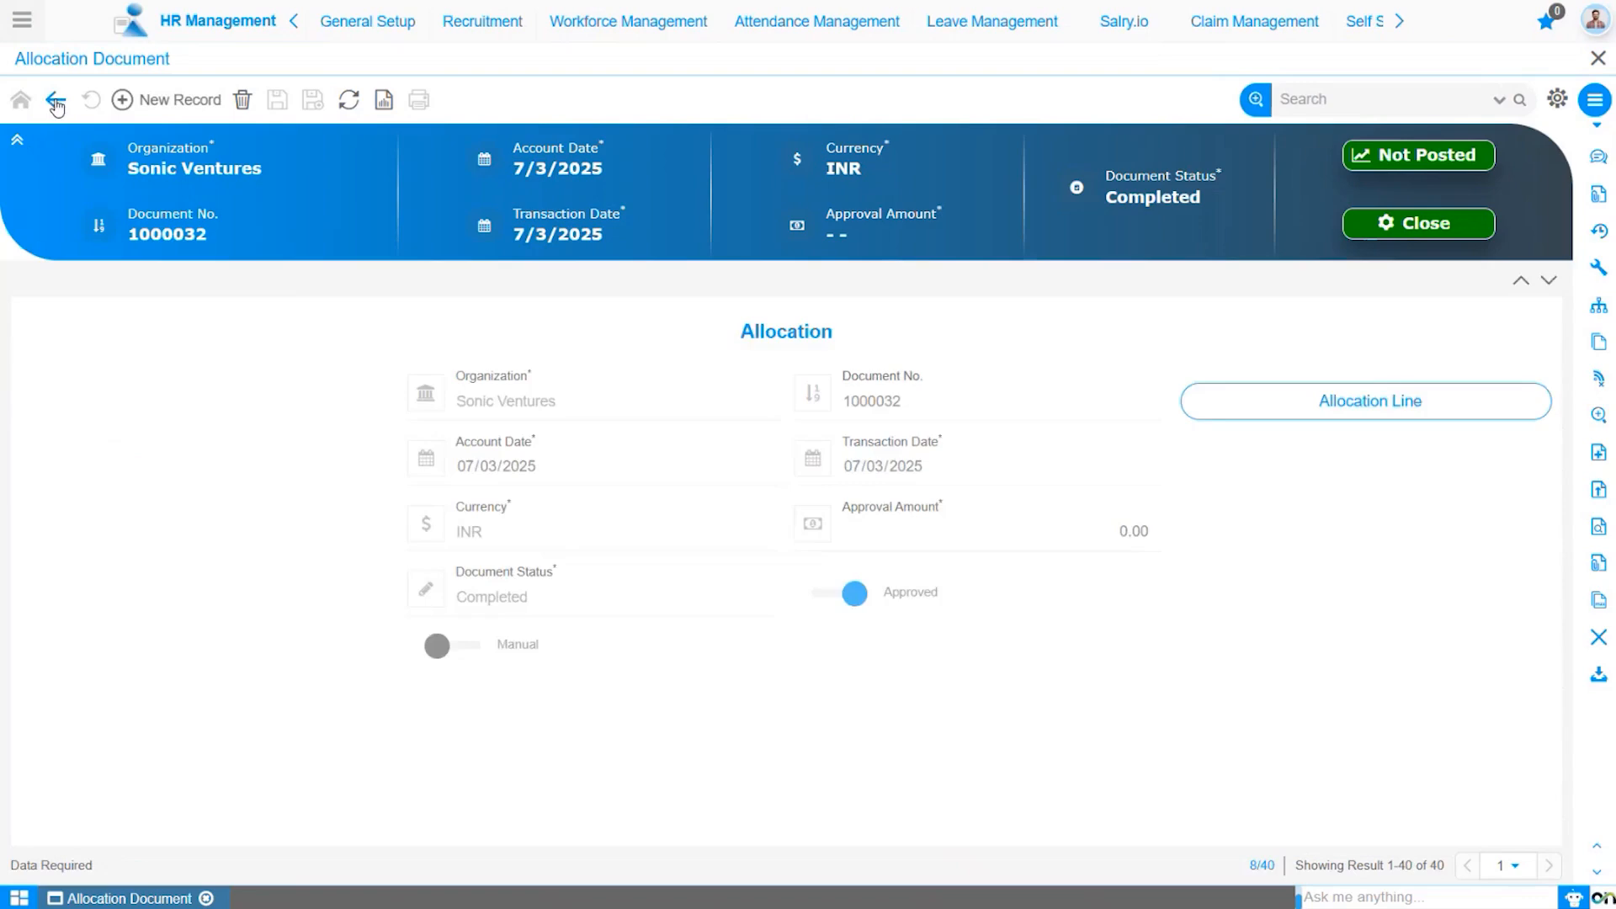
pyautogui.click(56, 101)
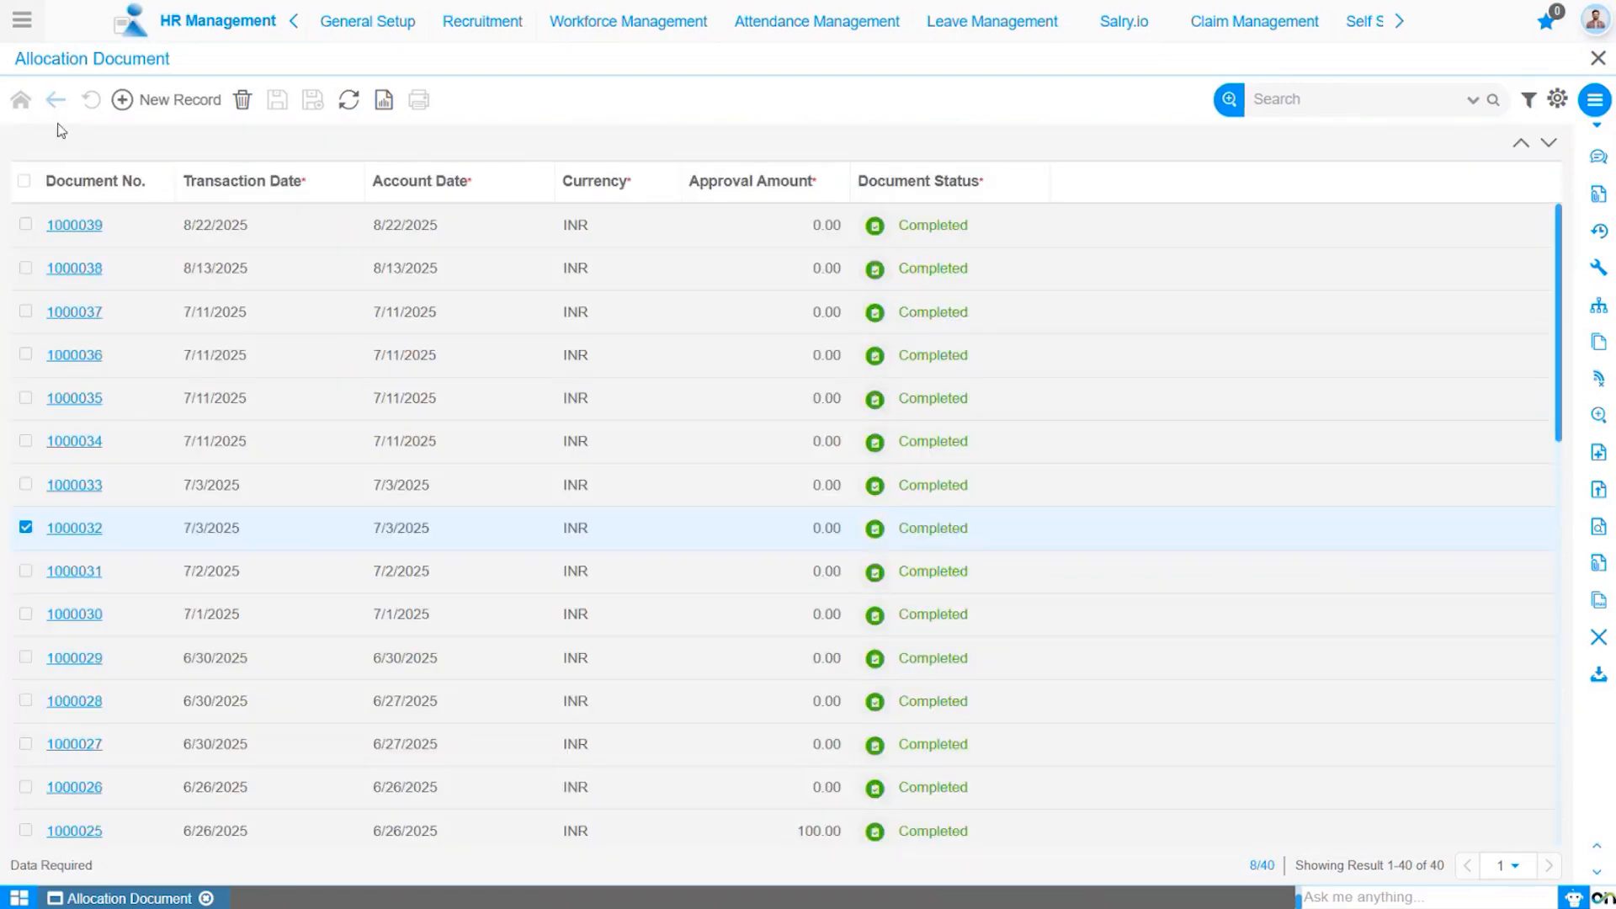
pyautogui.click(81, 487)
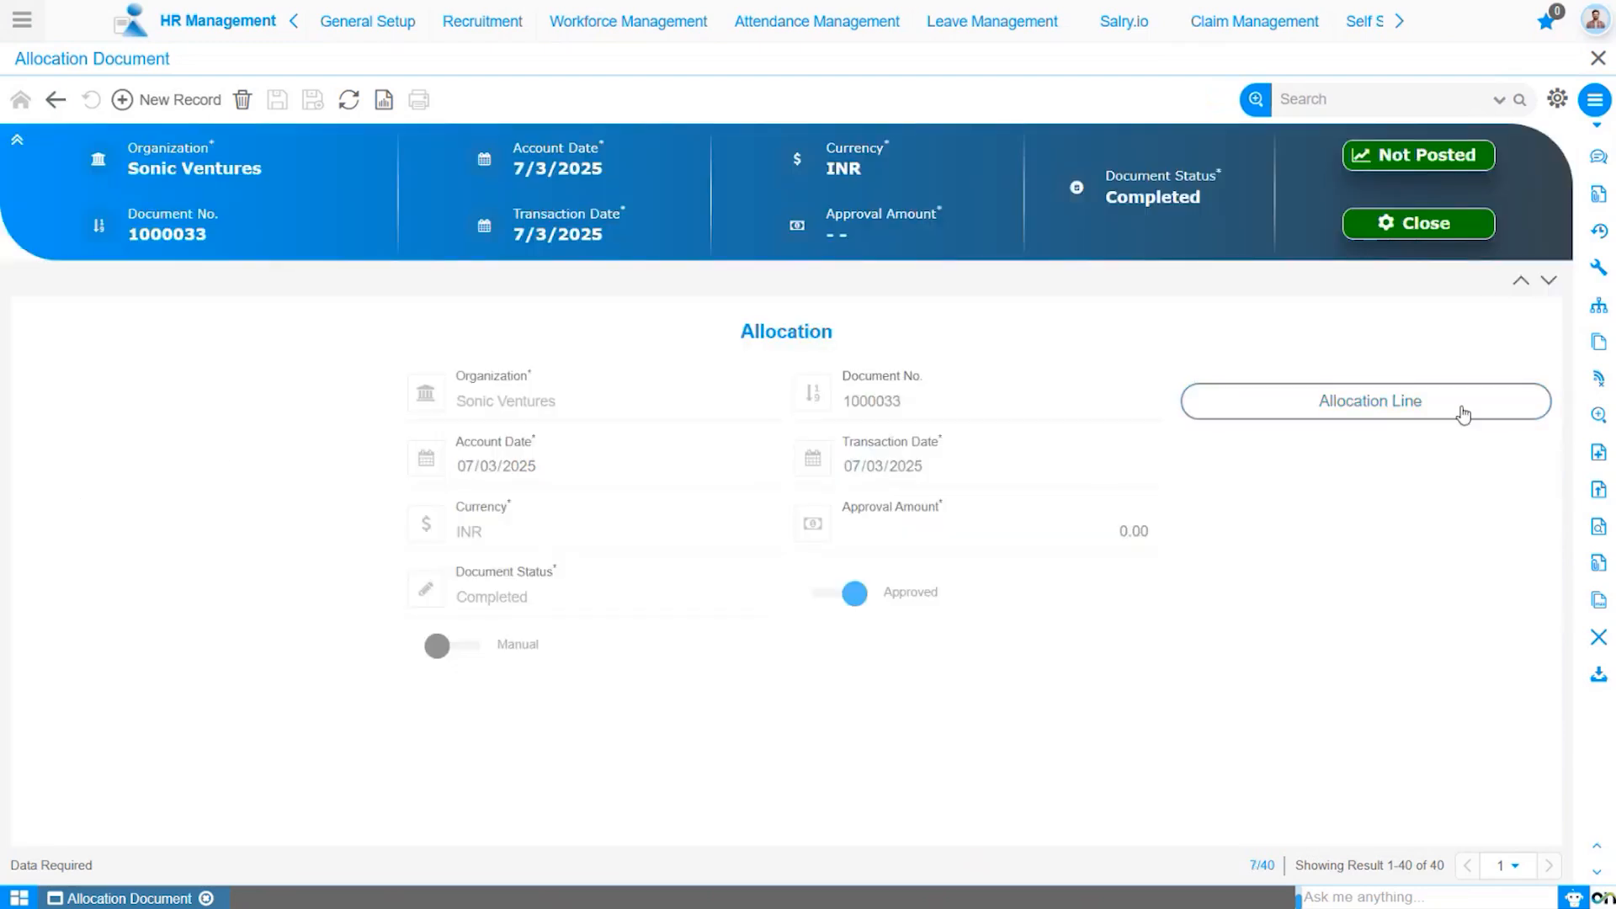
pyautogui.click(1463, 414)
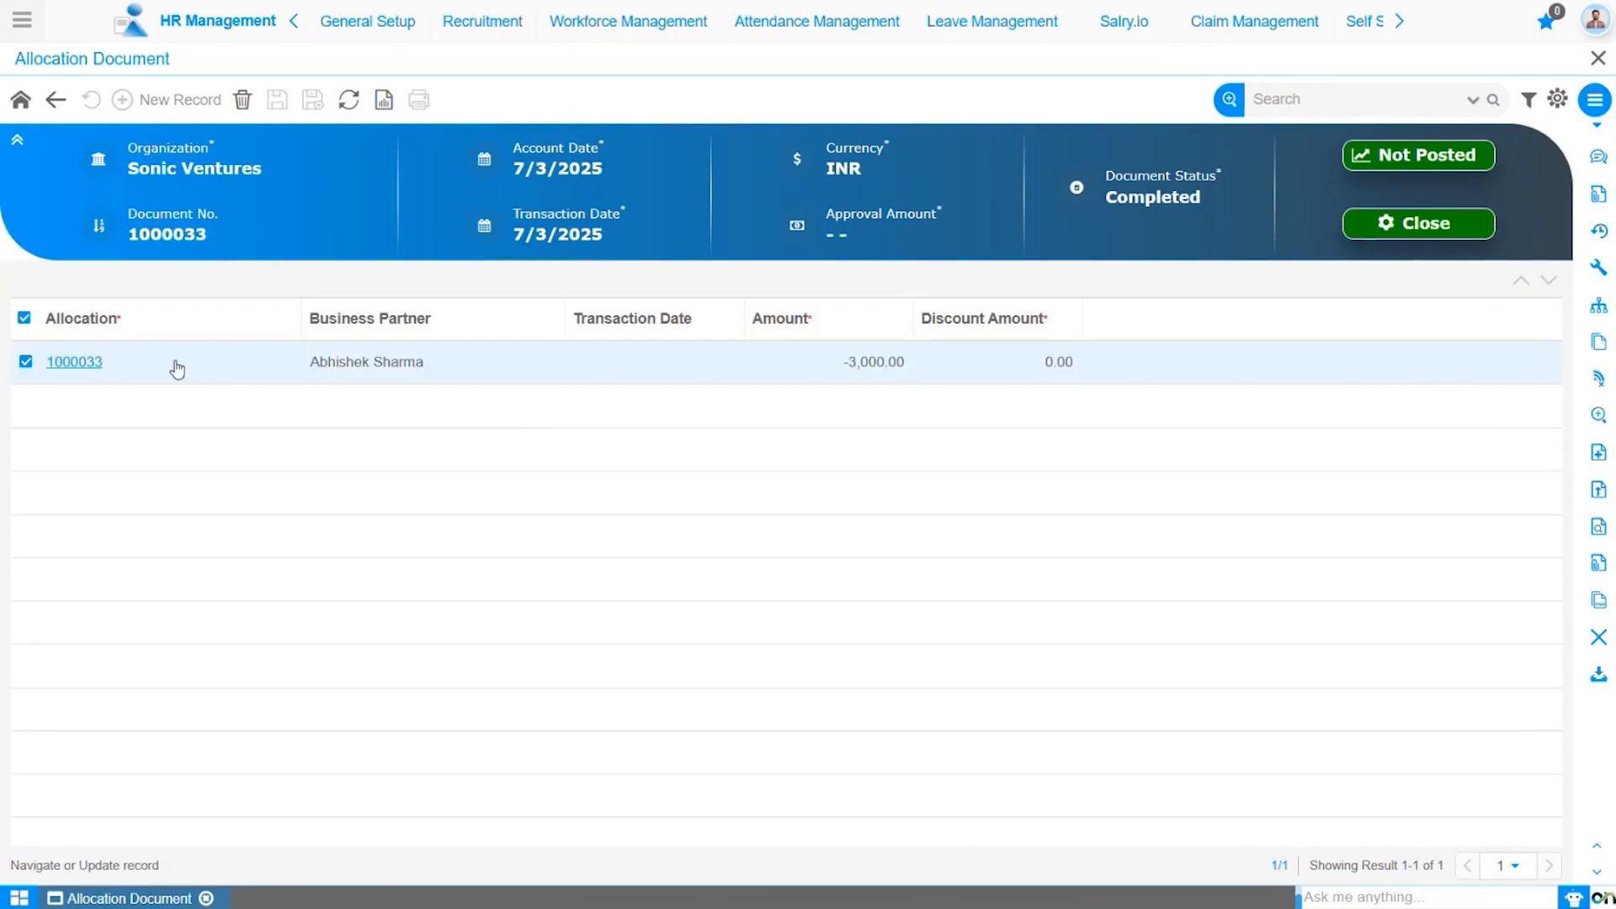
pyautogui.click(92, 362)
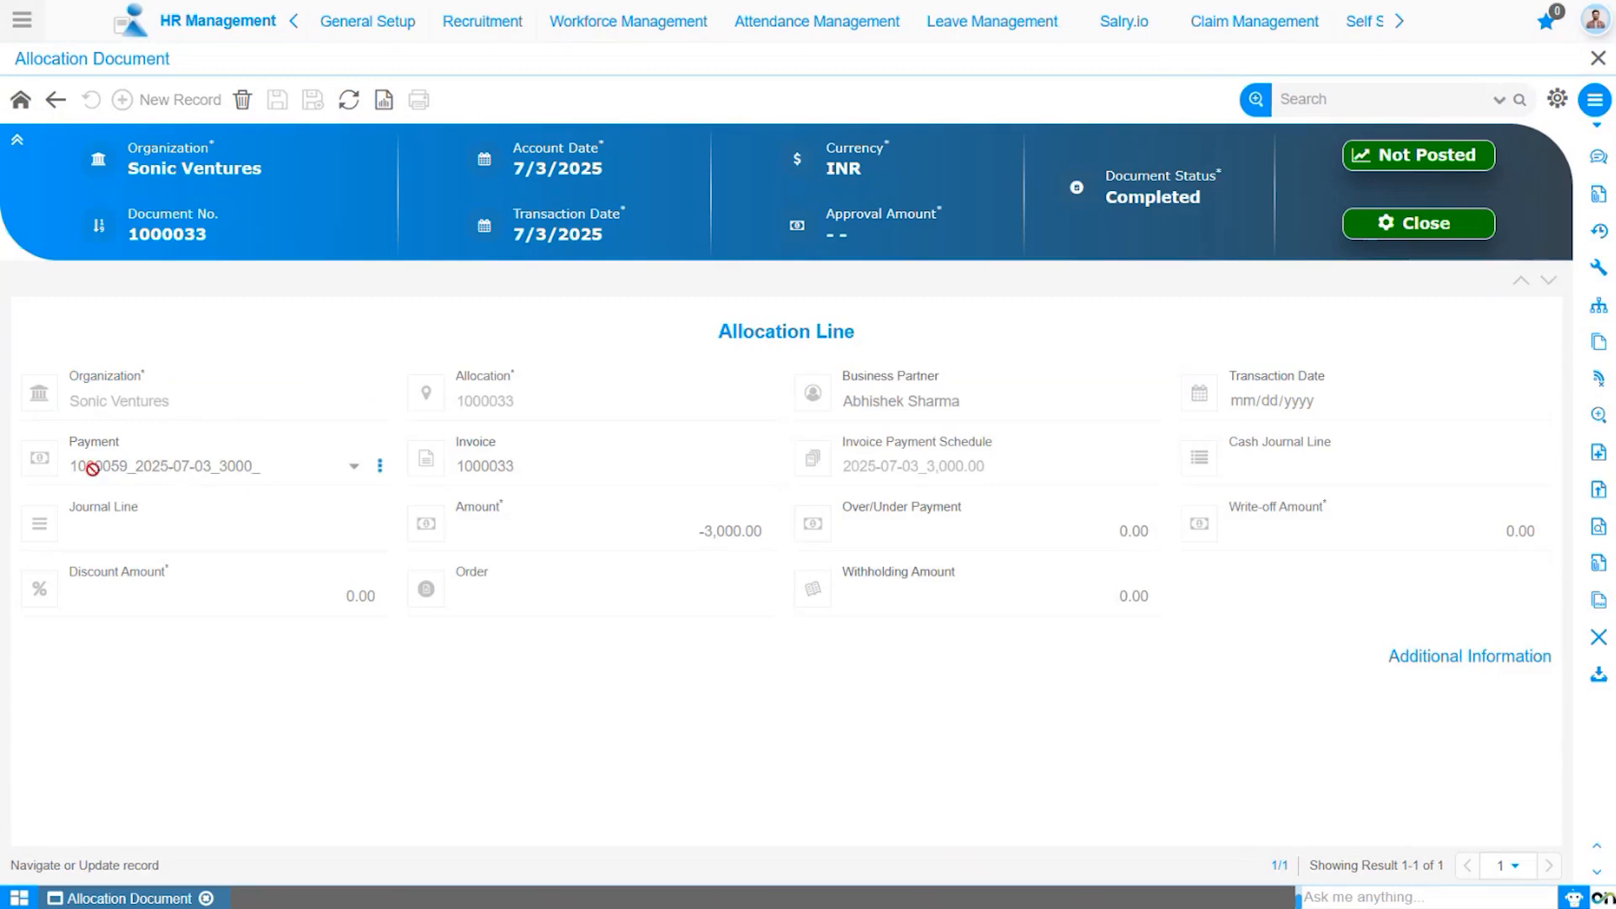
pyautogui.moveTo(69, 467); pyautogui.dragTo(266, 469)
pyautogui.moveTo(685, 531); pyautogui.dragTo(781, 539)
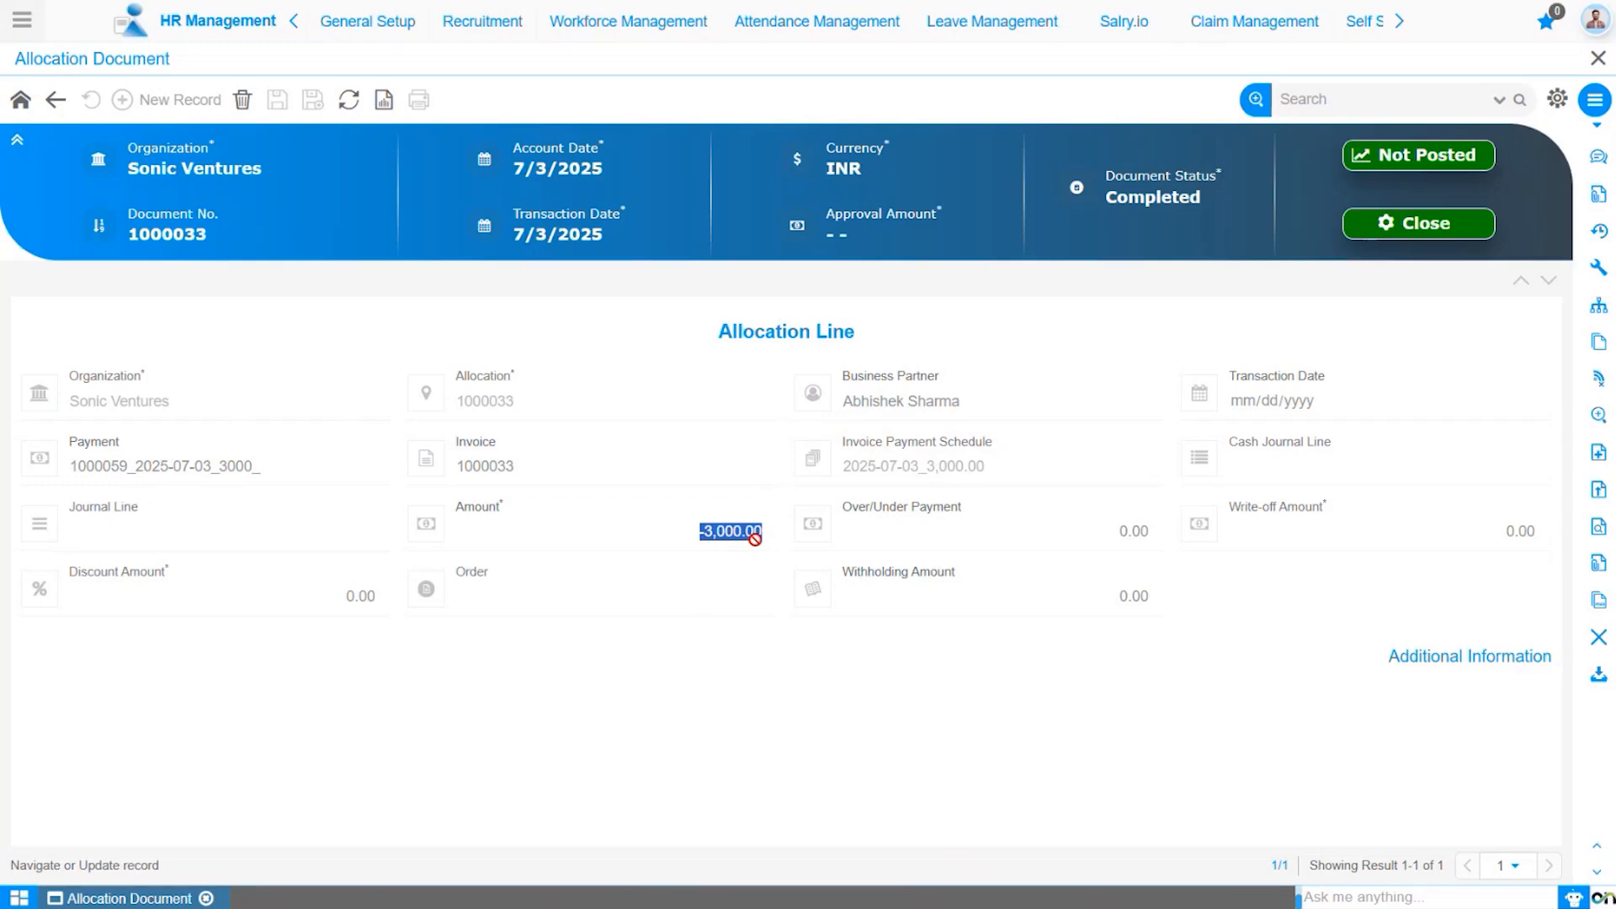
# Step: Return to the Claim Submission (Finance) list, open the approved Gift claim 1000048 and review its requisition and amount fields
pyautogui.click(719, 693)
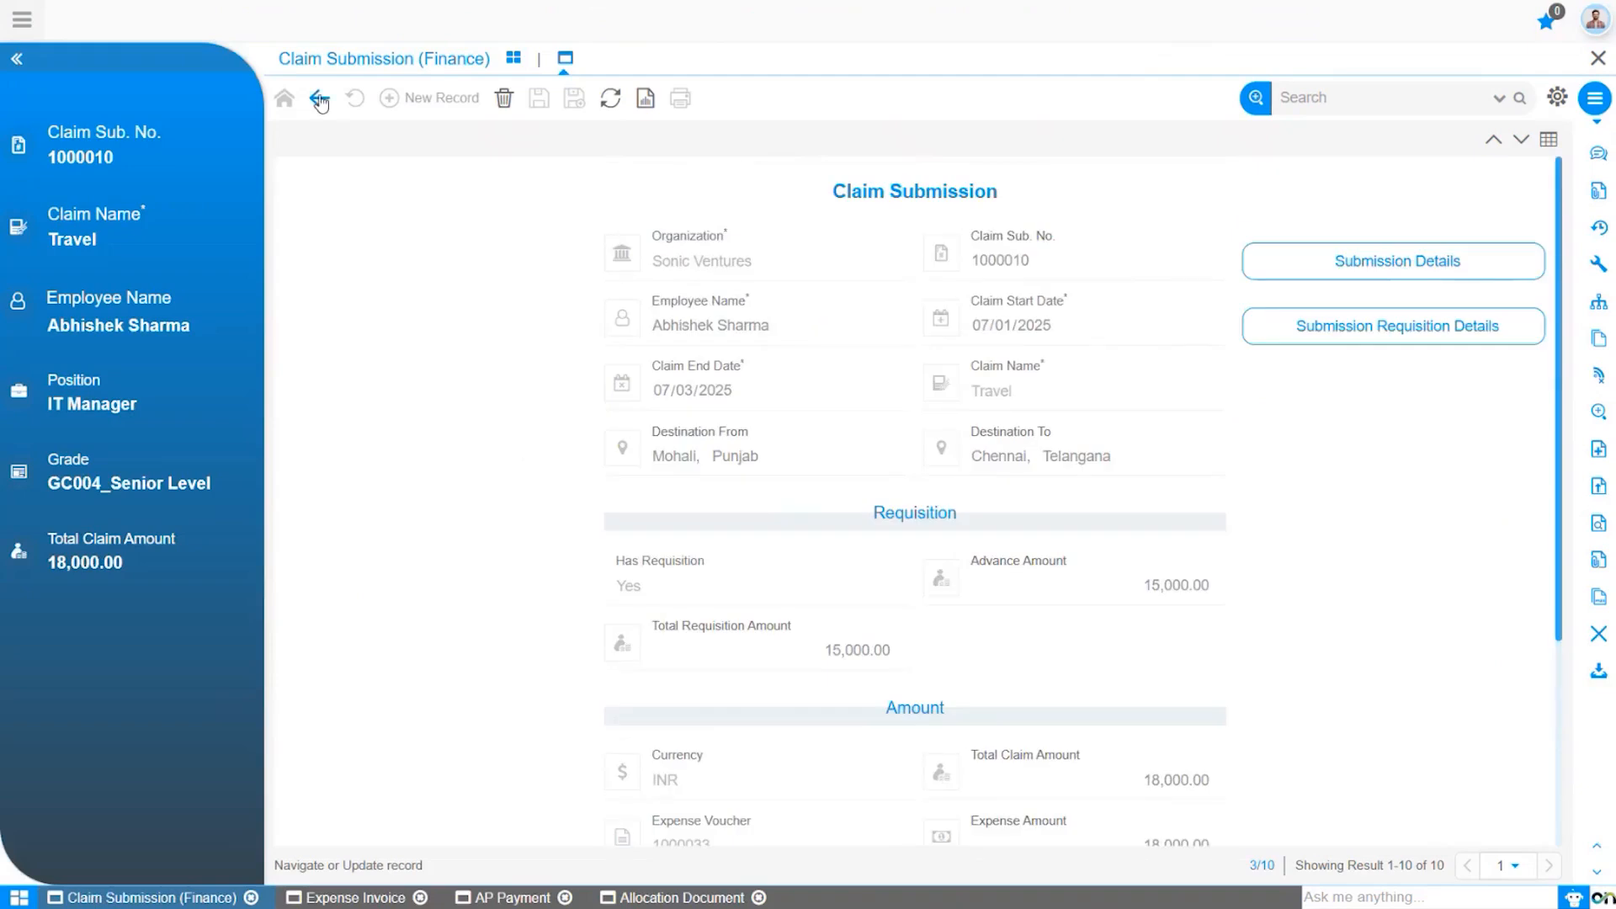
pyautogui.click(319, 99)
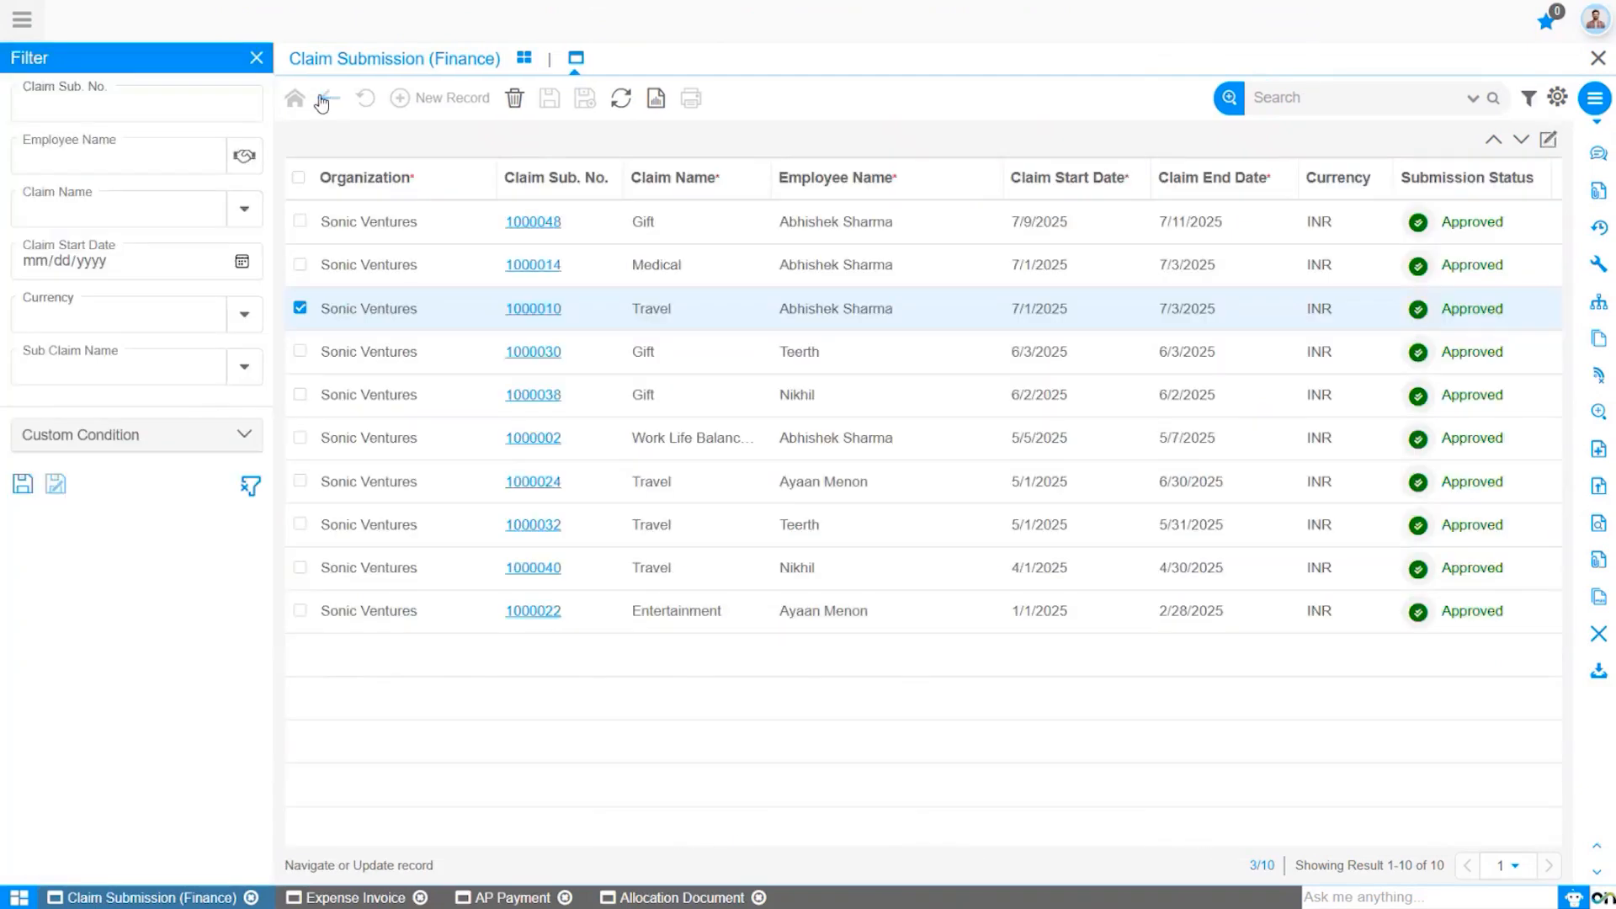
pyautogui.click(558, 229)
pyautogui.scroll(-3, 999, 359)
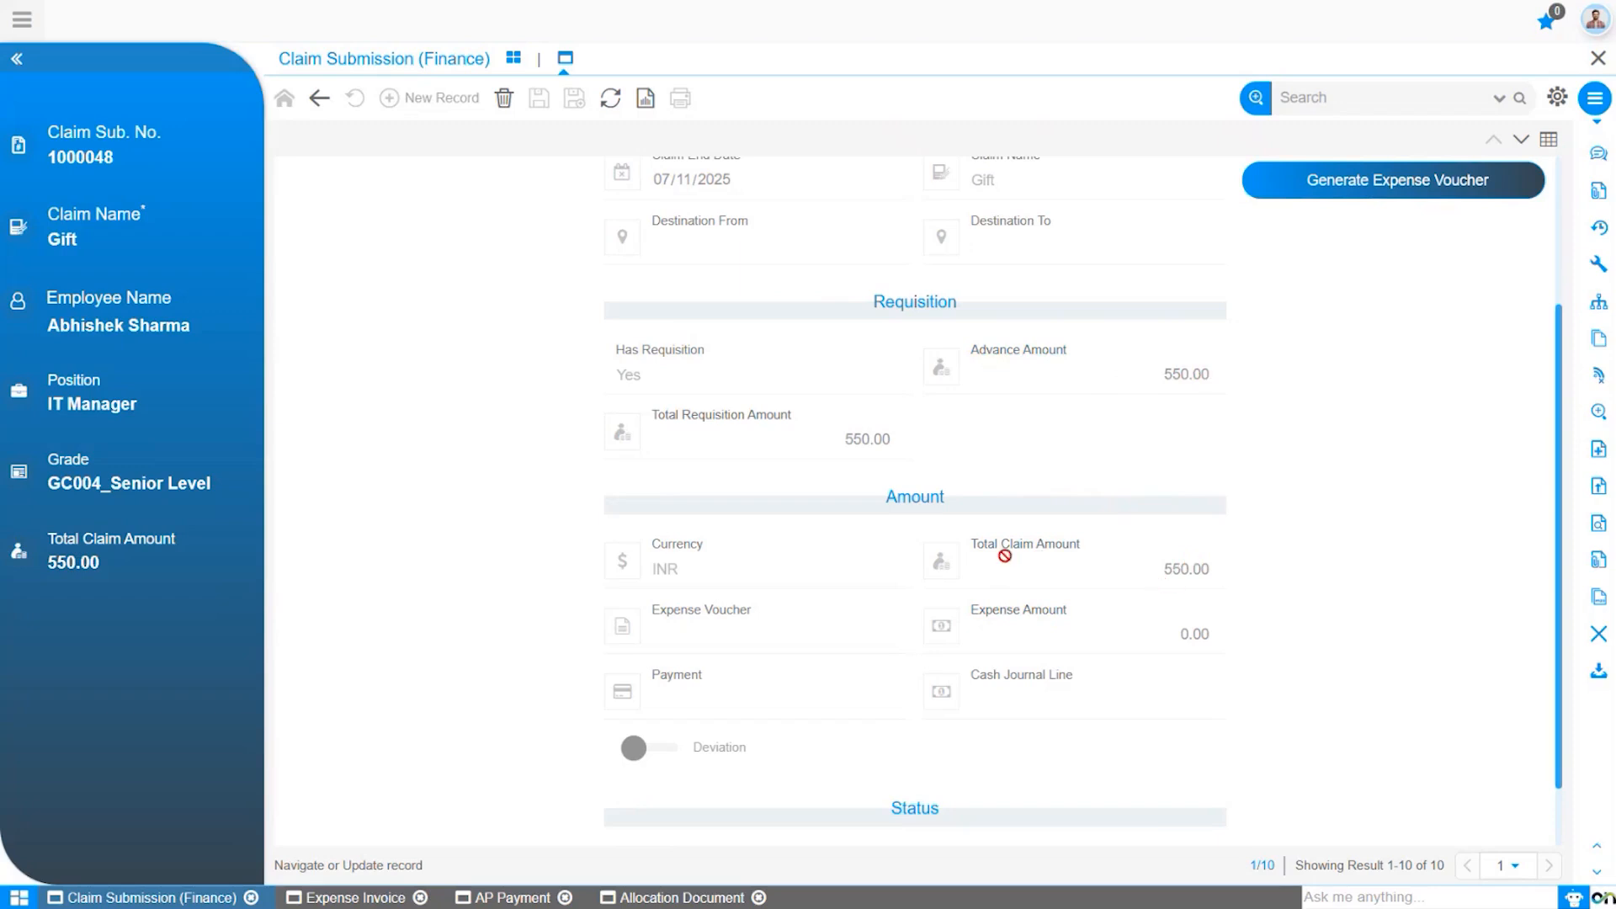
pyautogui.scroll(3, 1207, 565)
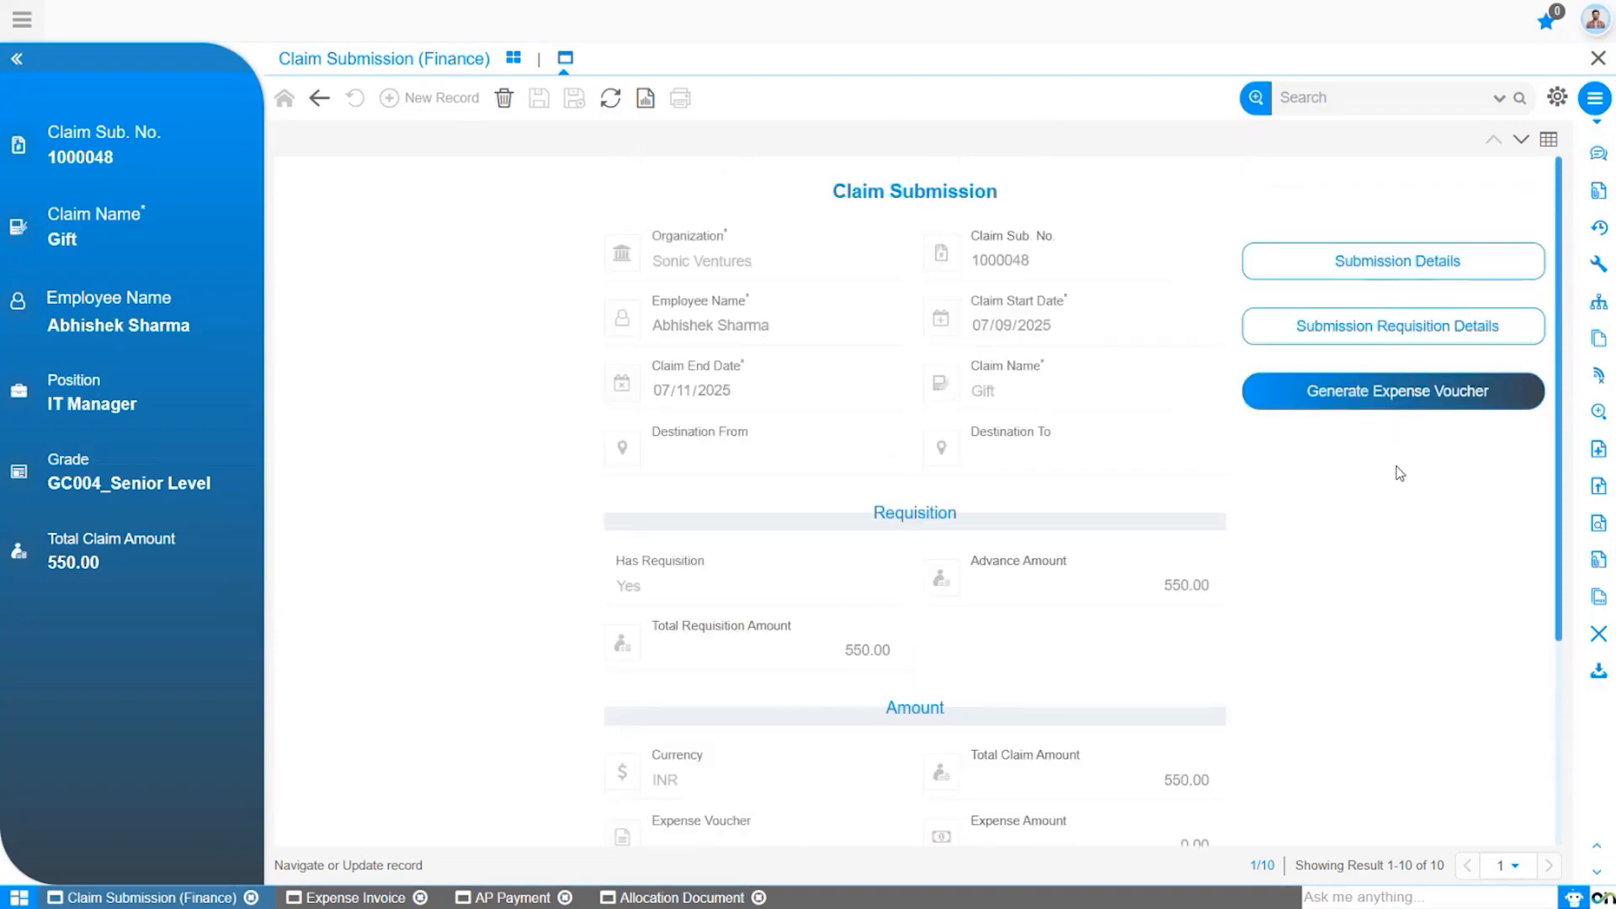
# Step: Generate the expense voucher for the Gift claim 1000048
pyautogui.click(1391, 404)
pyautogui.click(797, 425)
pyautogui.click(797, 459)
pyautogui.click(770, 524)
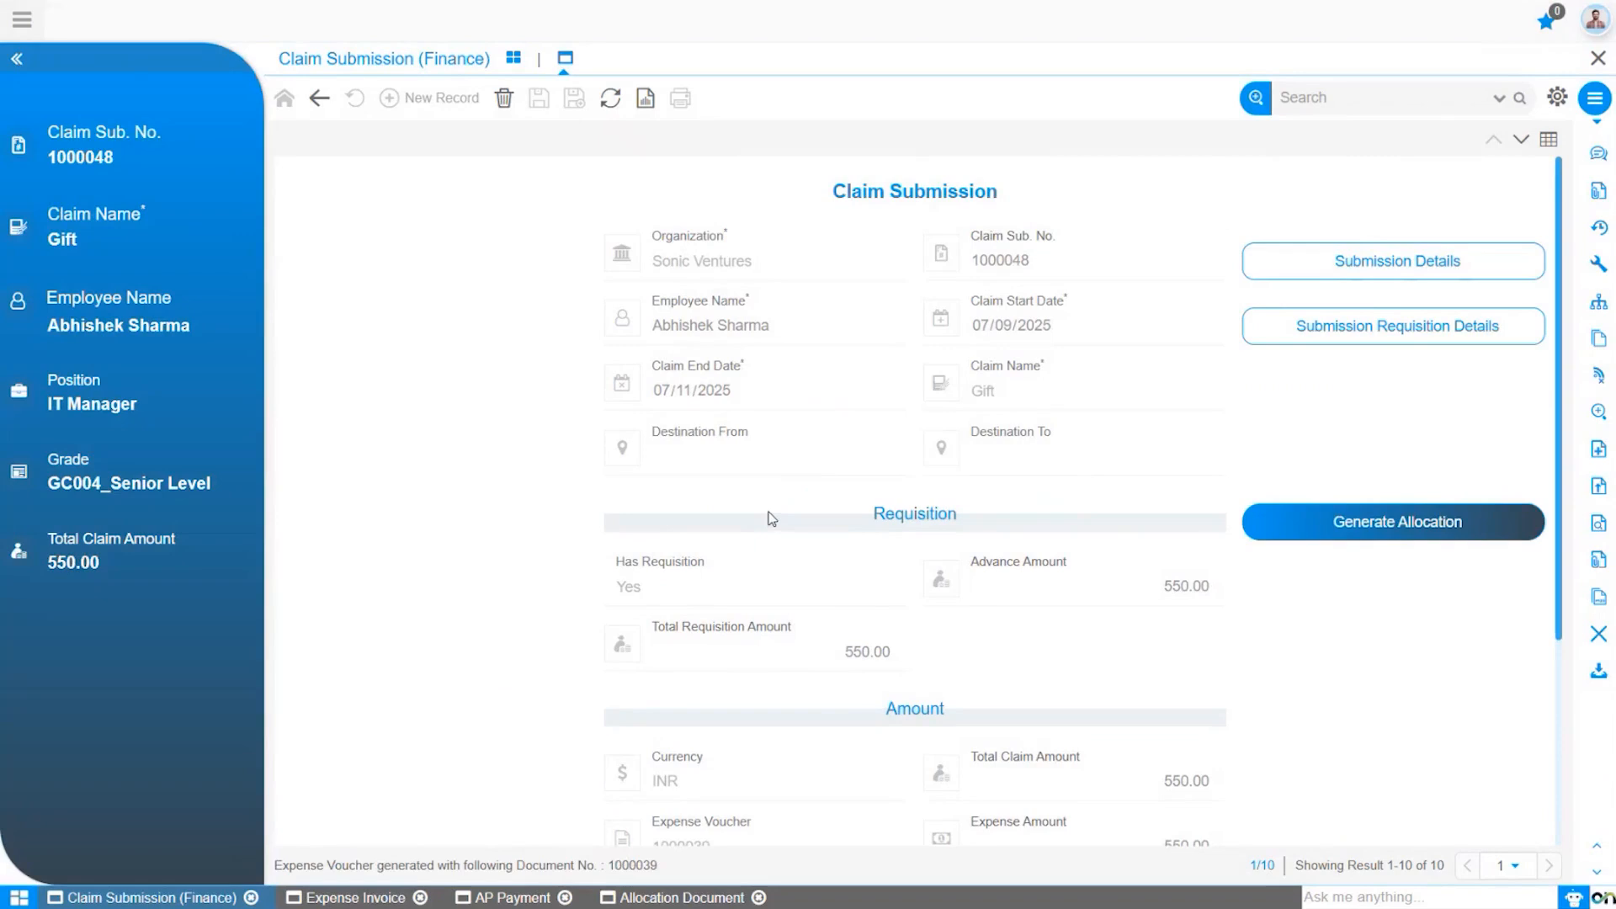
# Step: Open the expense invoice linked to the claim's Expense Voucher field, process it with document action Complete, and expand its Status section
pyautogui.scroll(-3, 894, 658)
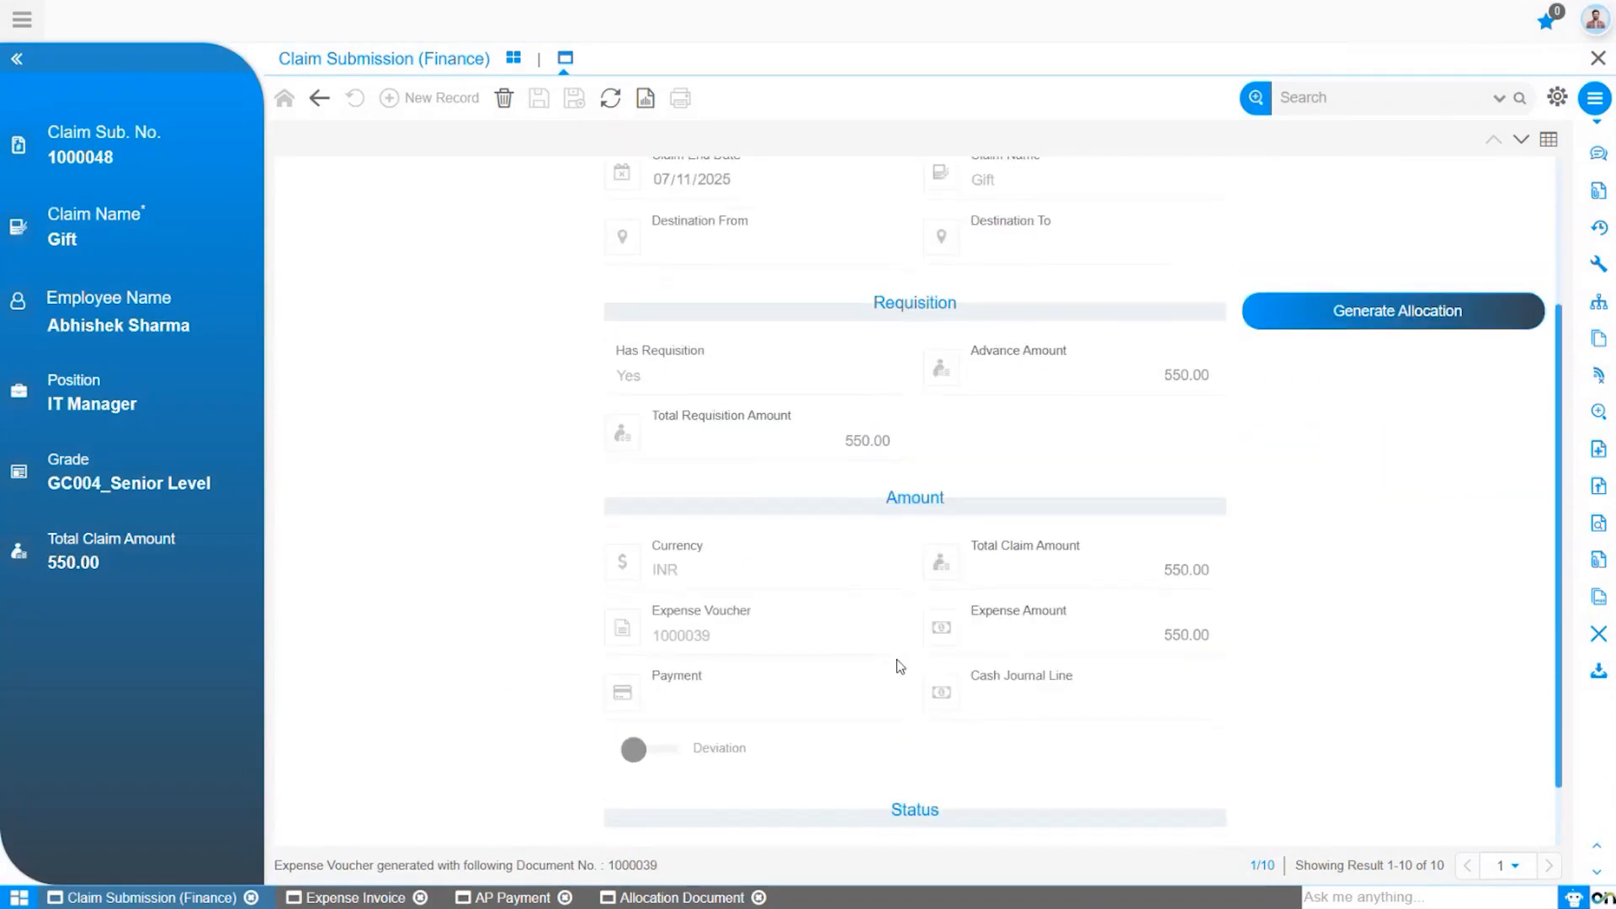
pyautogui.rightClick(892, 641)
pyautogui.click(886, 678)
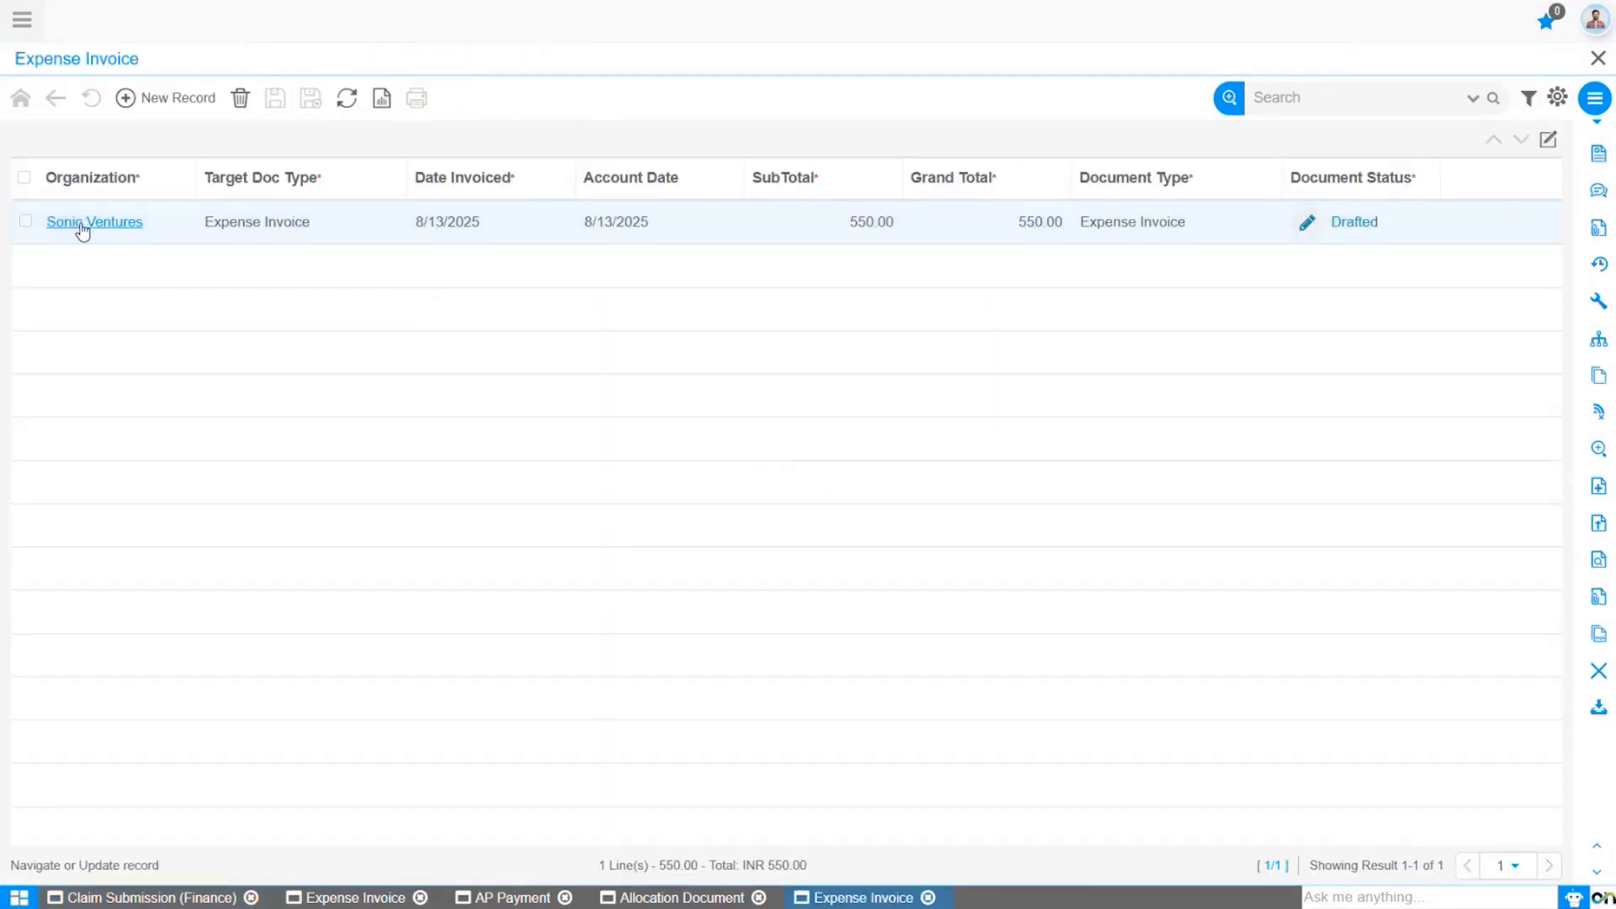
pyautogui.click(81, 223)
pyautogui.click(1392, 392)
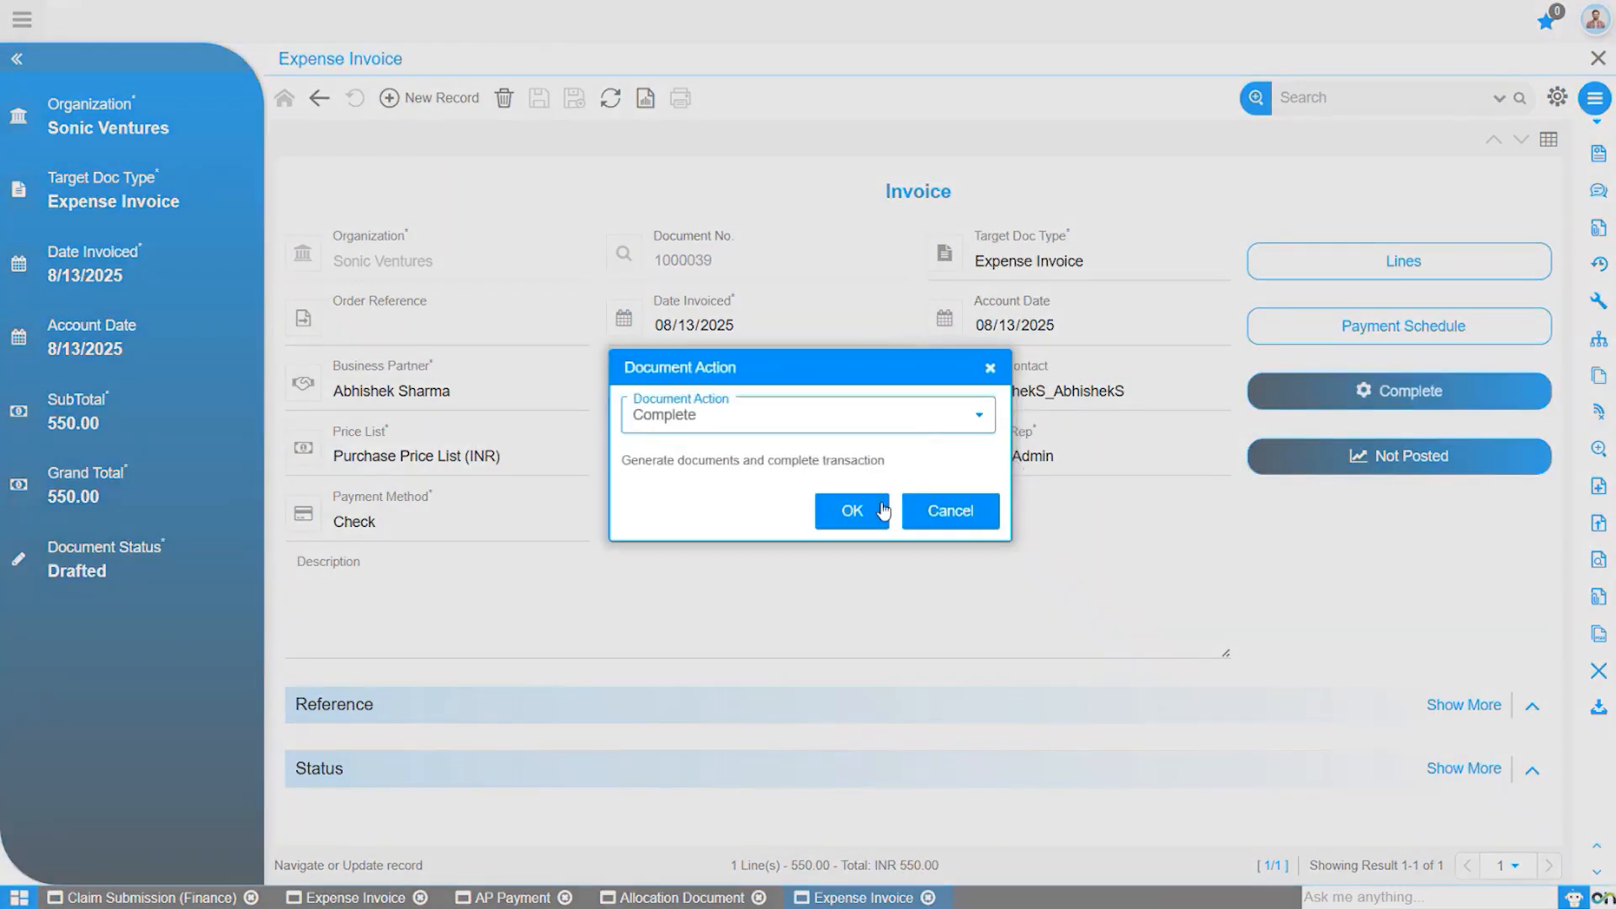
pyautogui.click(858, 515)
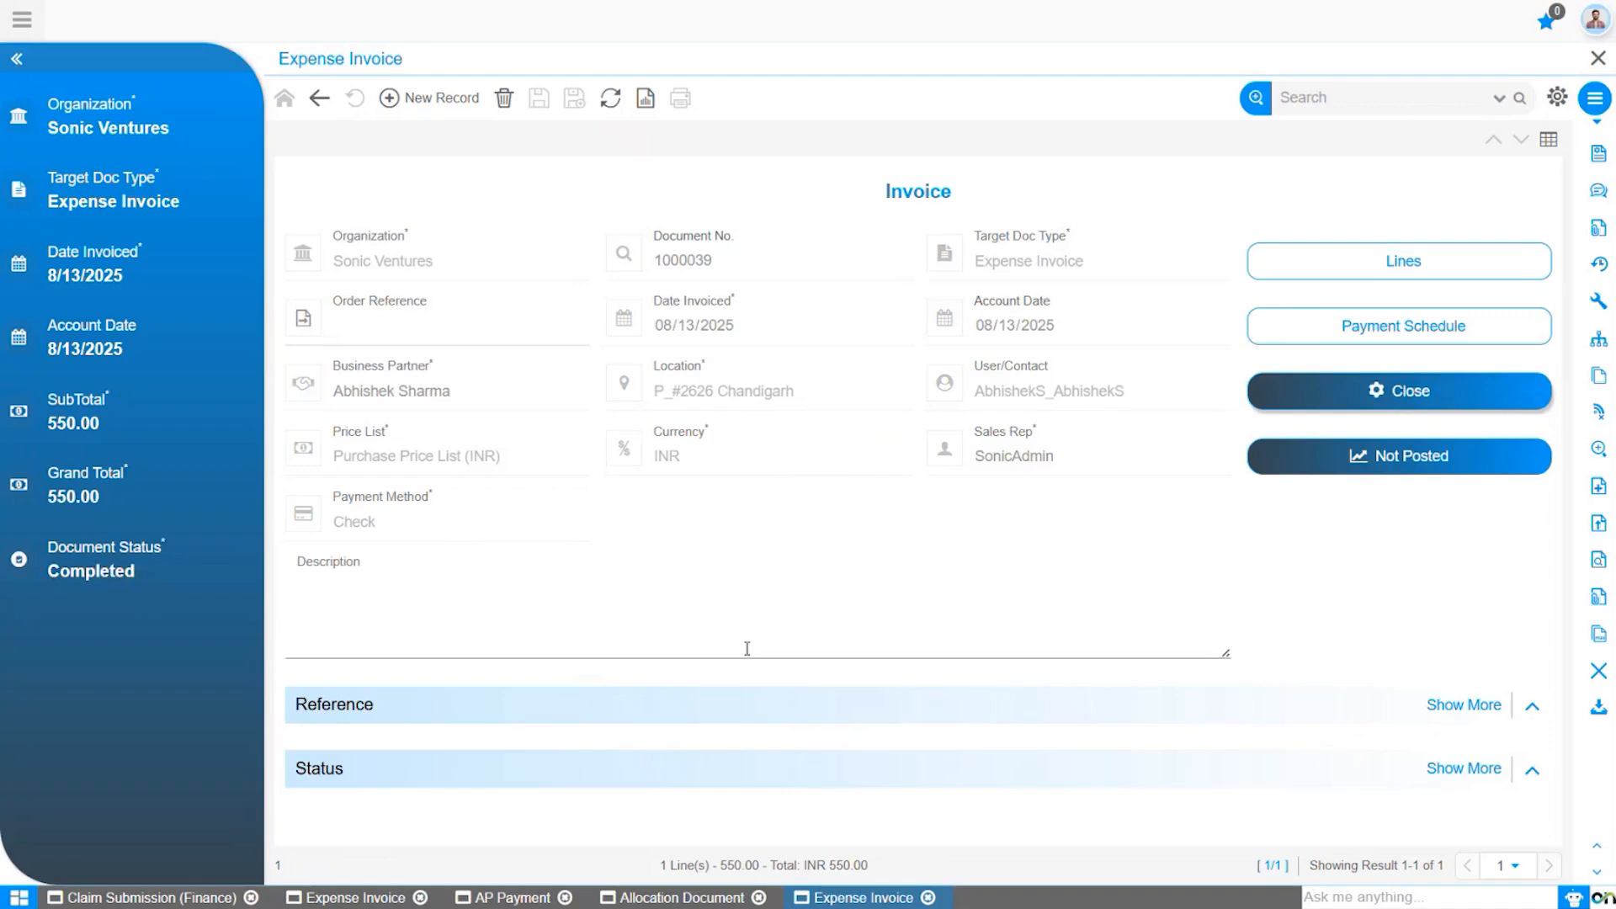
pyautogui.click(729, 770)
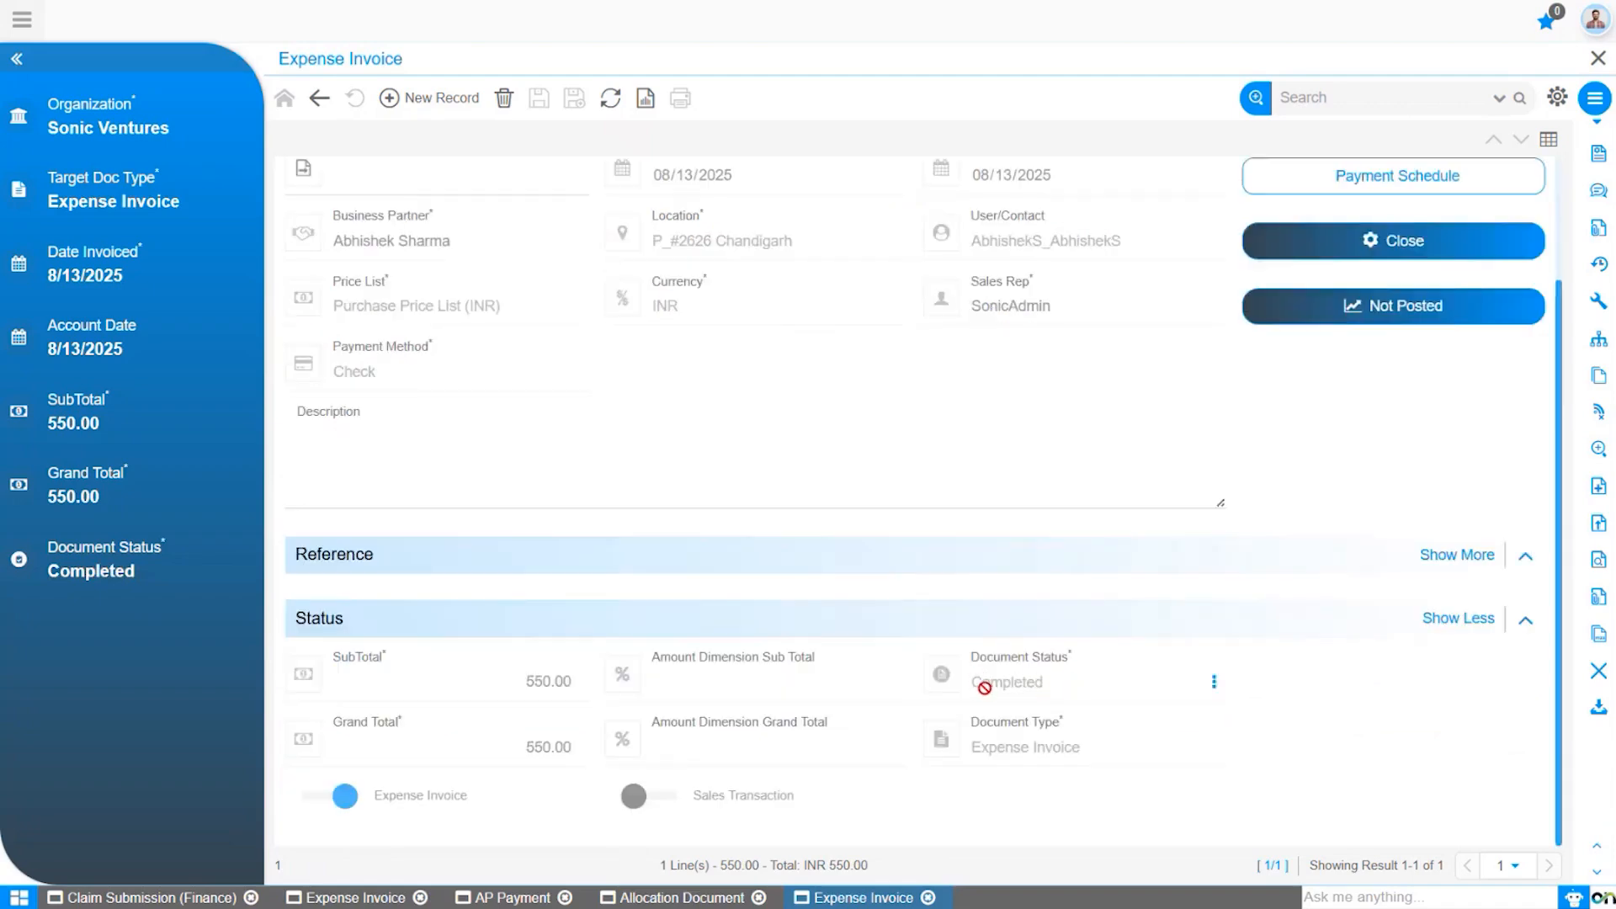
# Step: Return to the Gift claim submission, review its advance and claim amounts, and generate the allocation
pyautogui.click(153, 899)
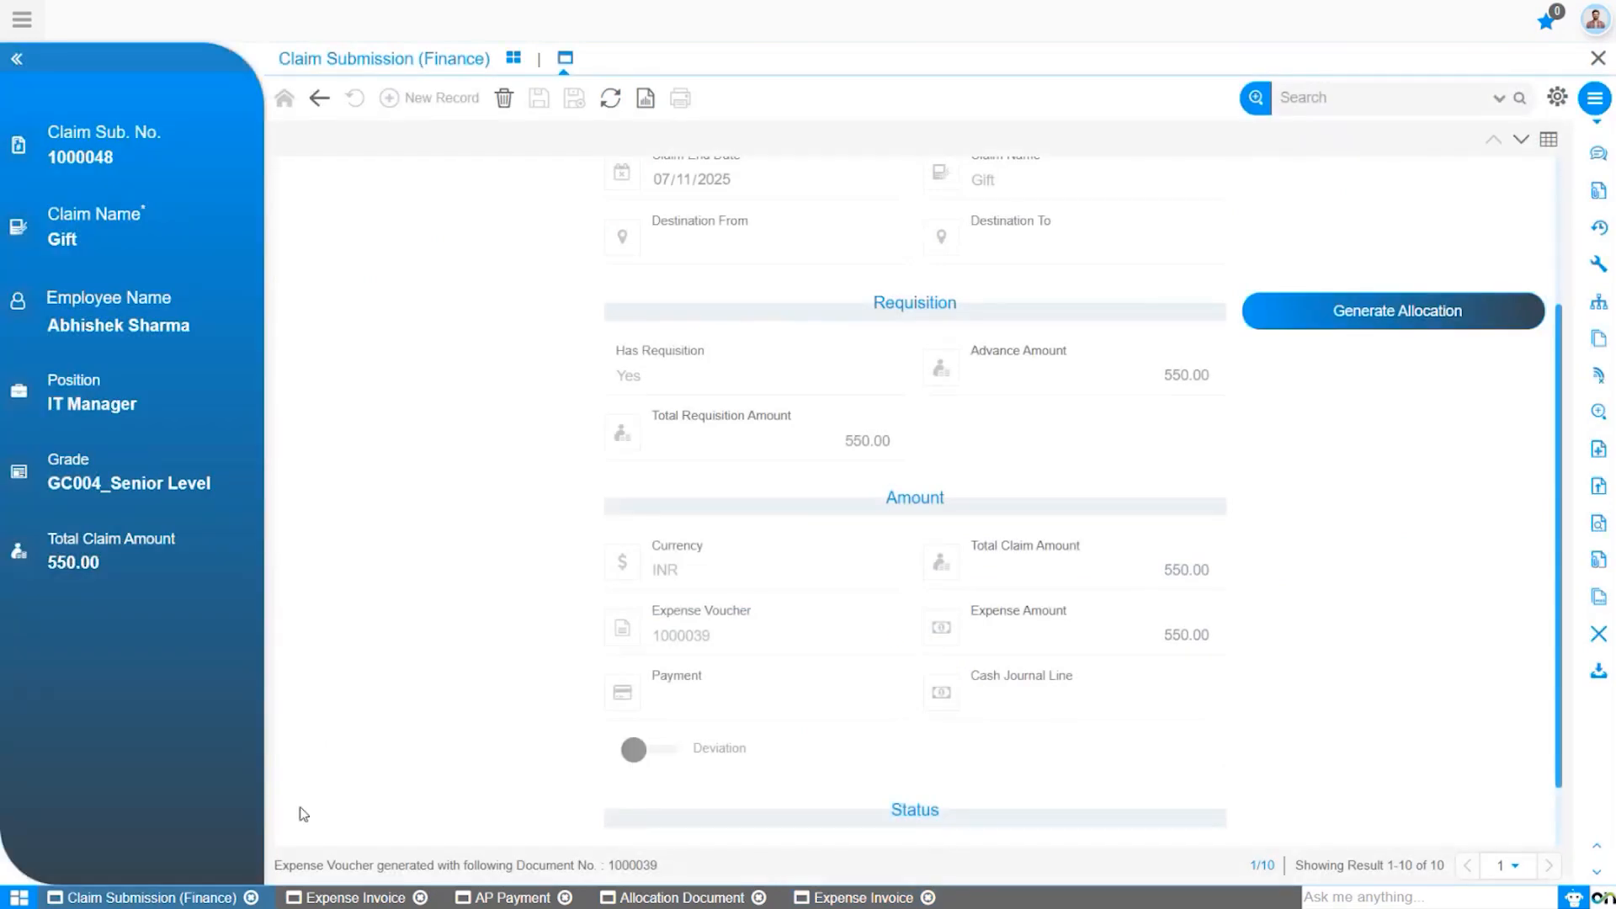
pyautogui.scroll(3, 925, 558)
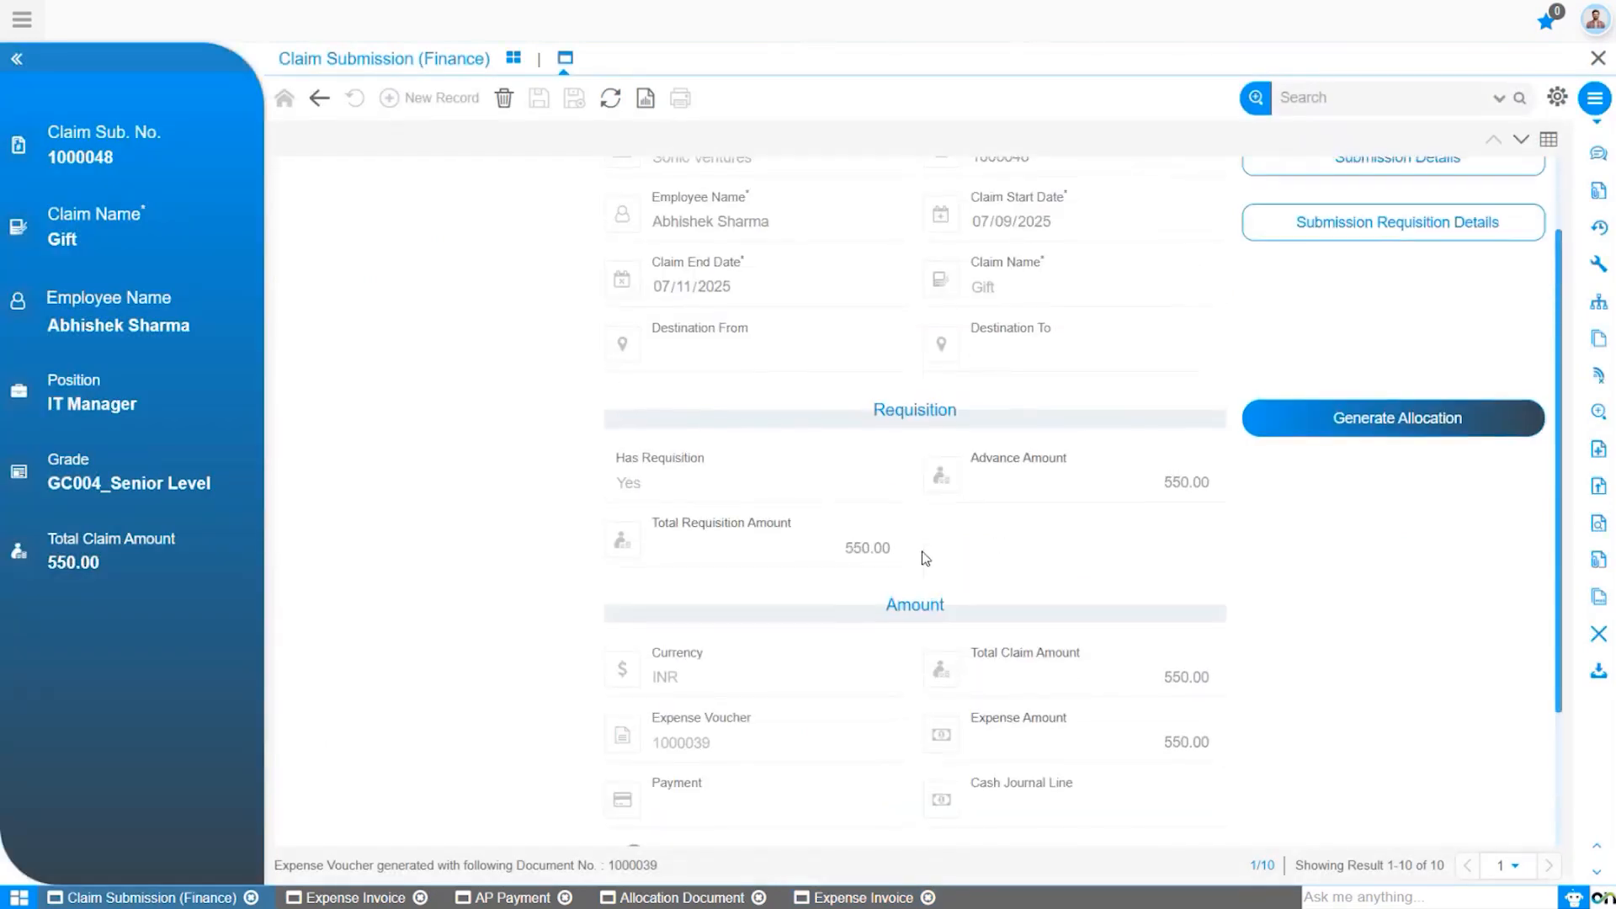
pyautogui.scroll(-2, 925, 558)
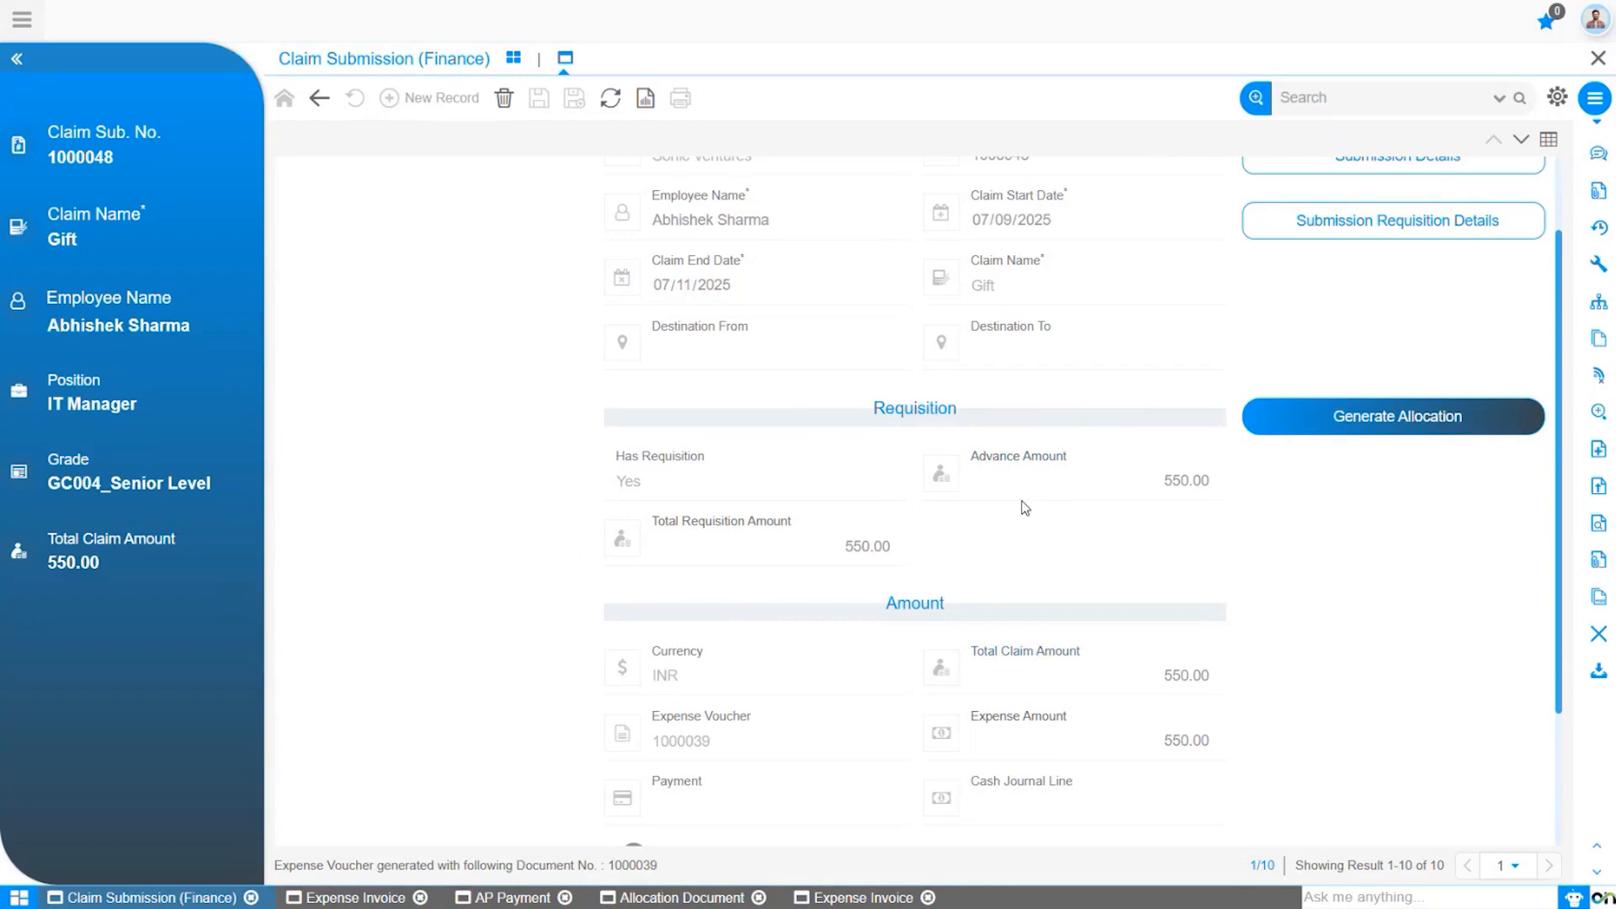
pyautogui.scroll(2, 1025, 507)
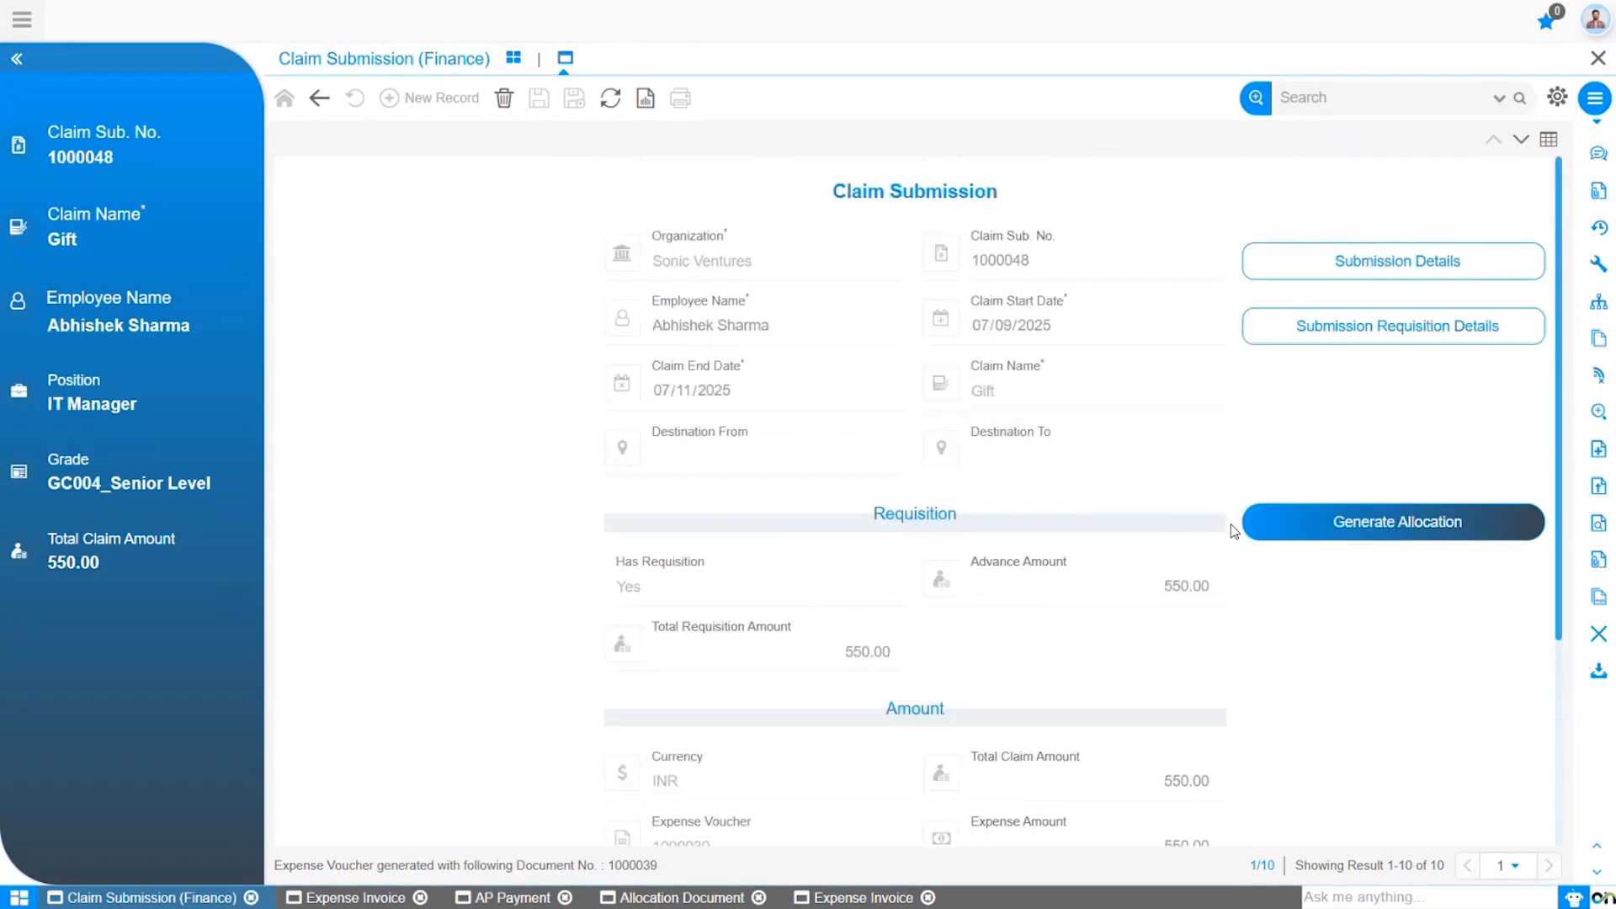
pyautogui.click(1363, 528)
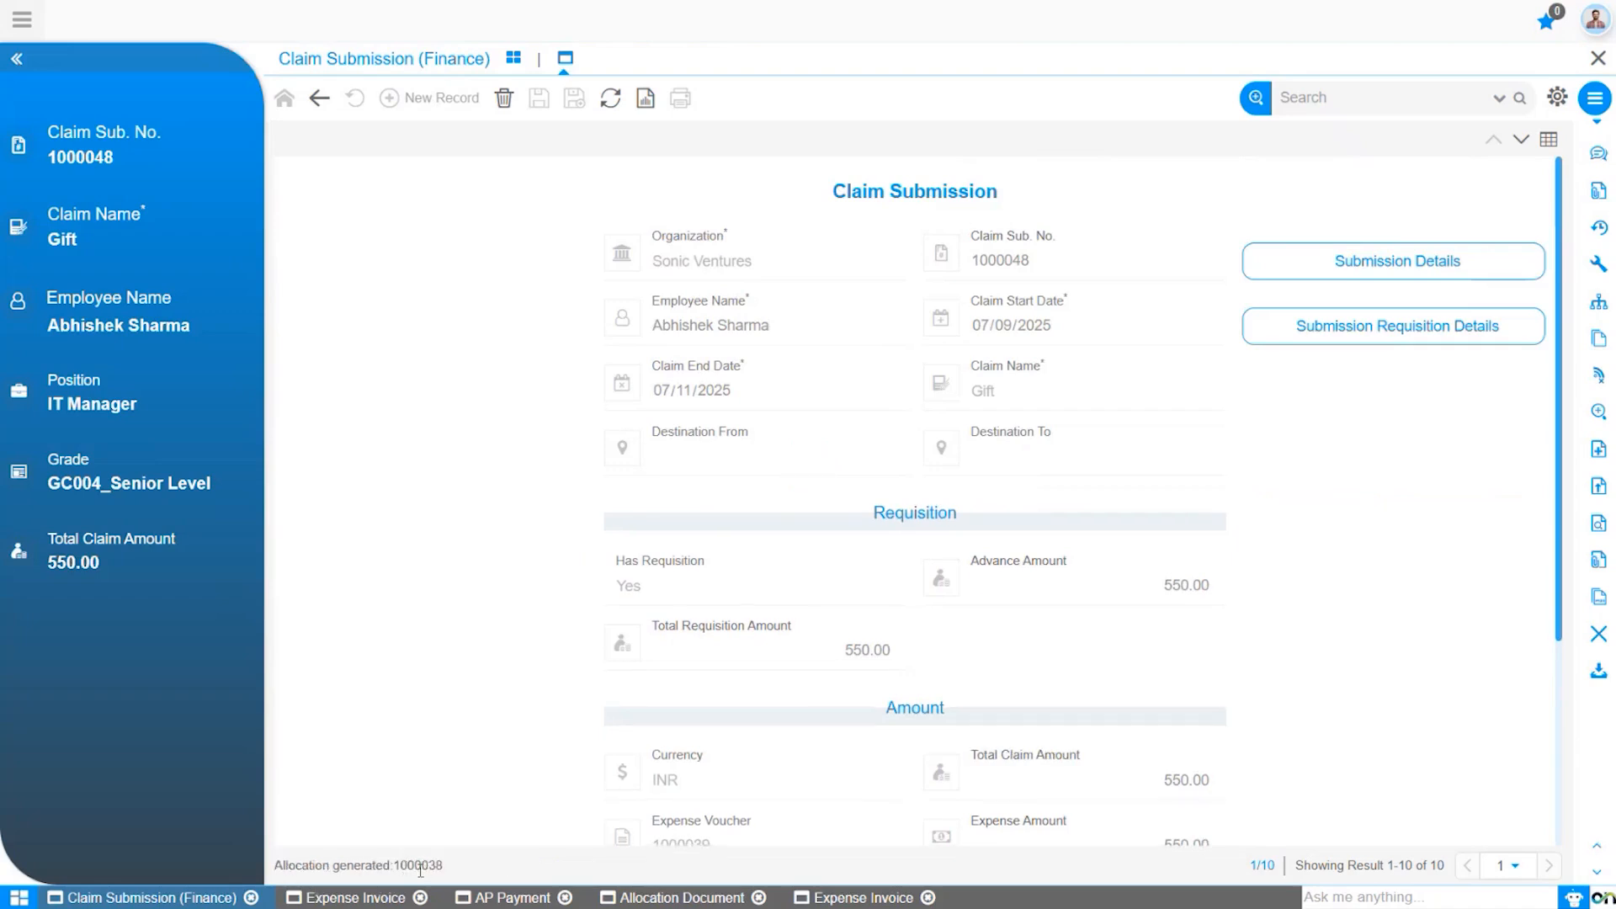
# Step: Refresh the Allocation Document list, open document 1000038 and review the payment, invoice and amount on its allocation line
pyautogui.click(710, 897)
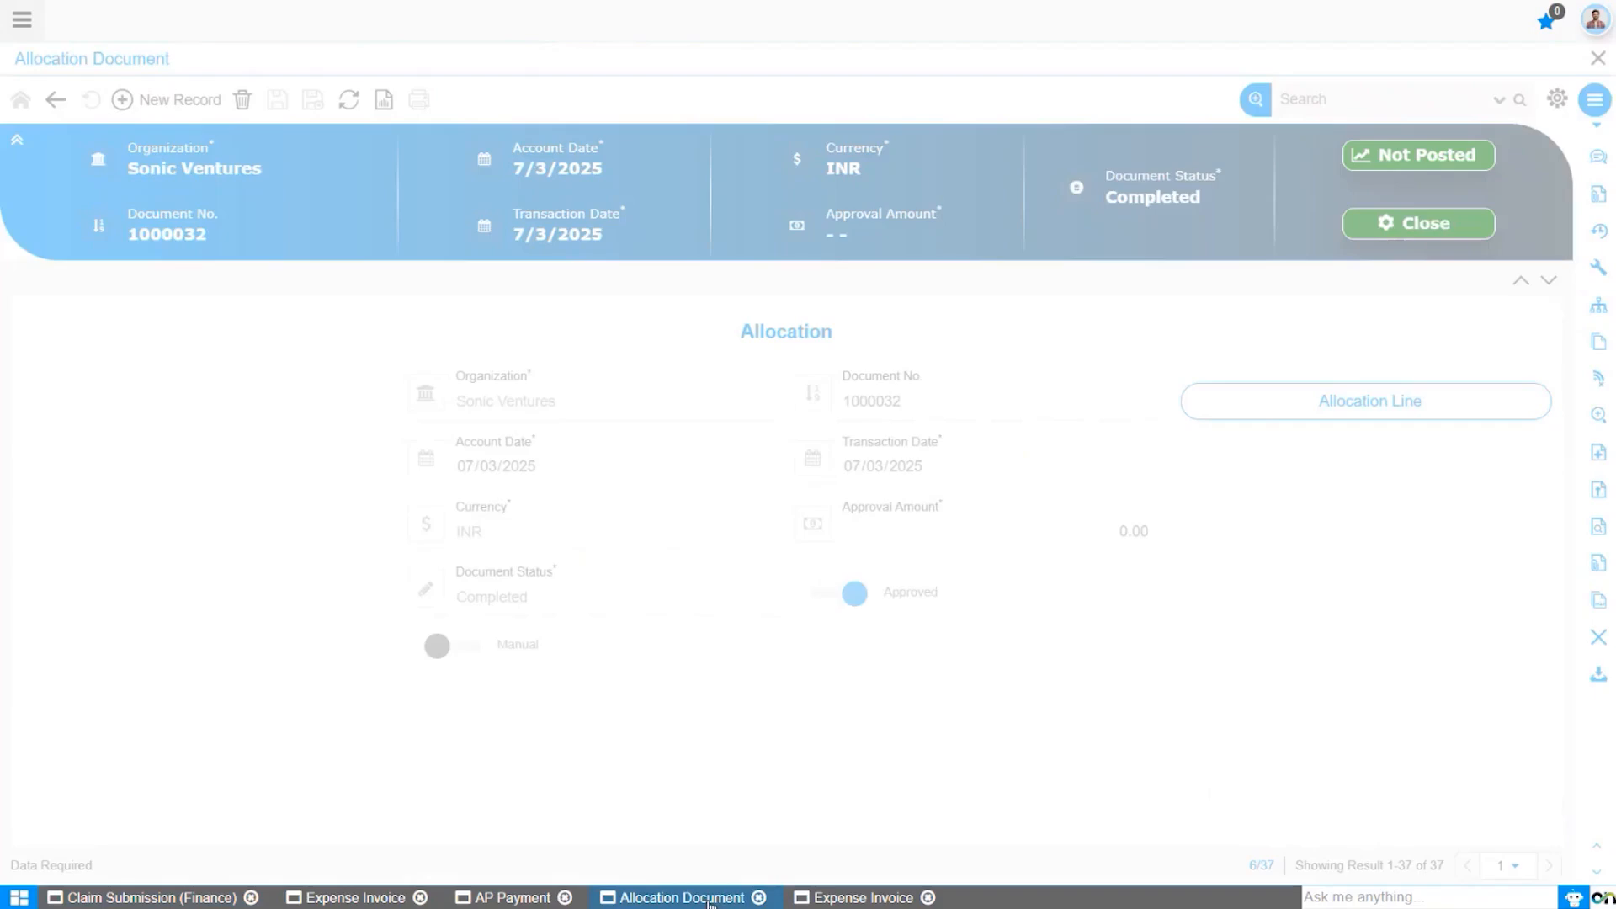
pyautogui.click(350, 101)
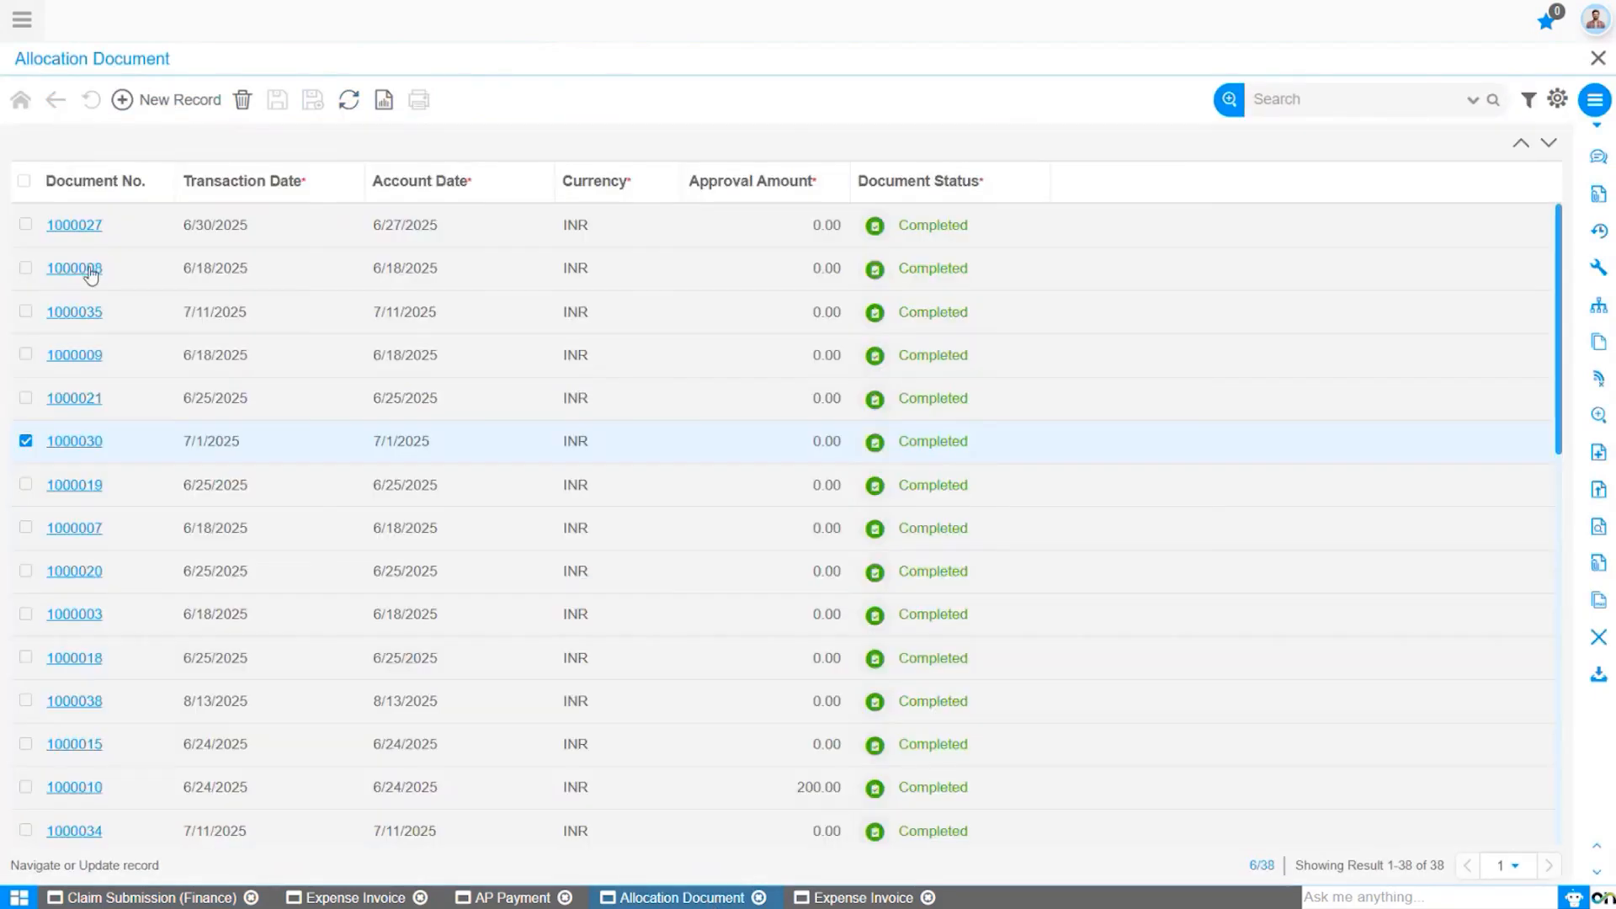
pyautogui.click(96, 711)
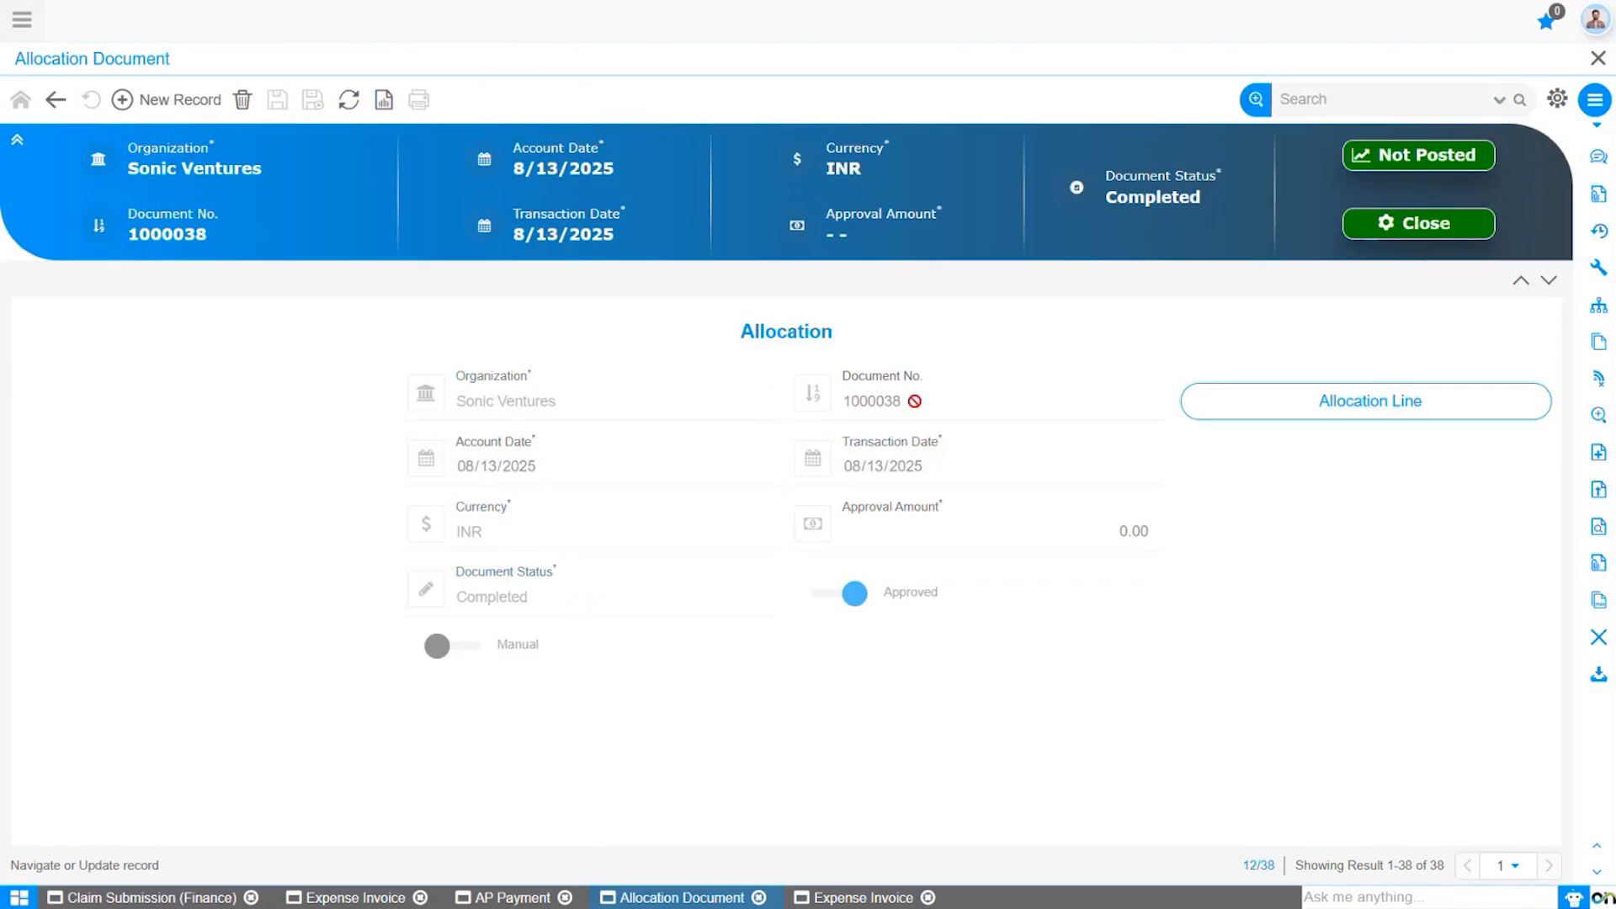
pyautogui.click(1325, 407)
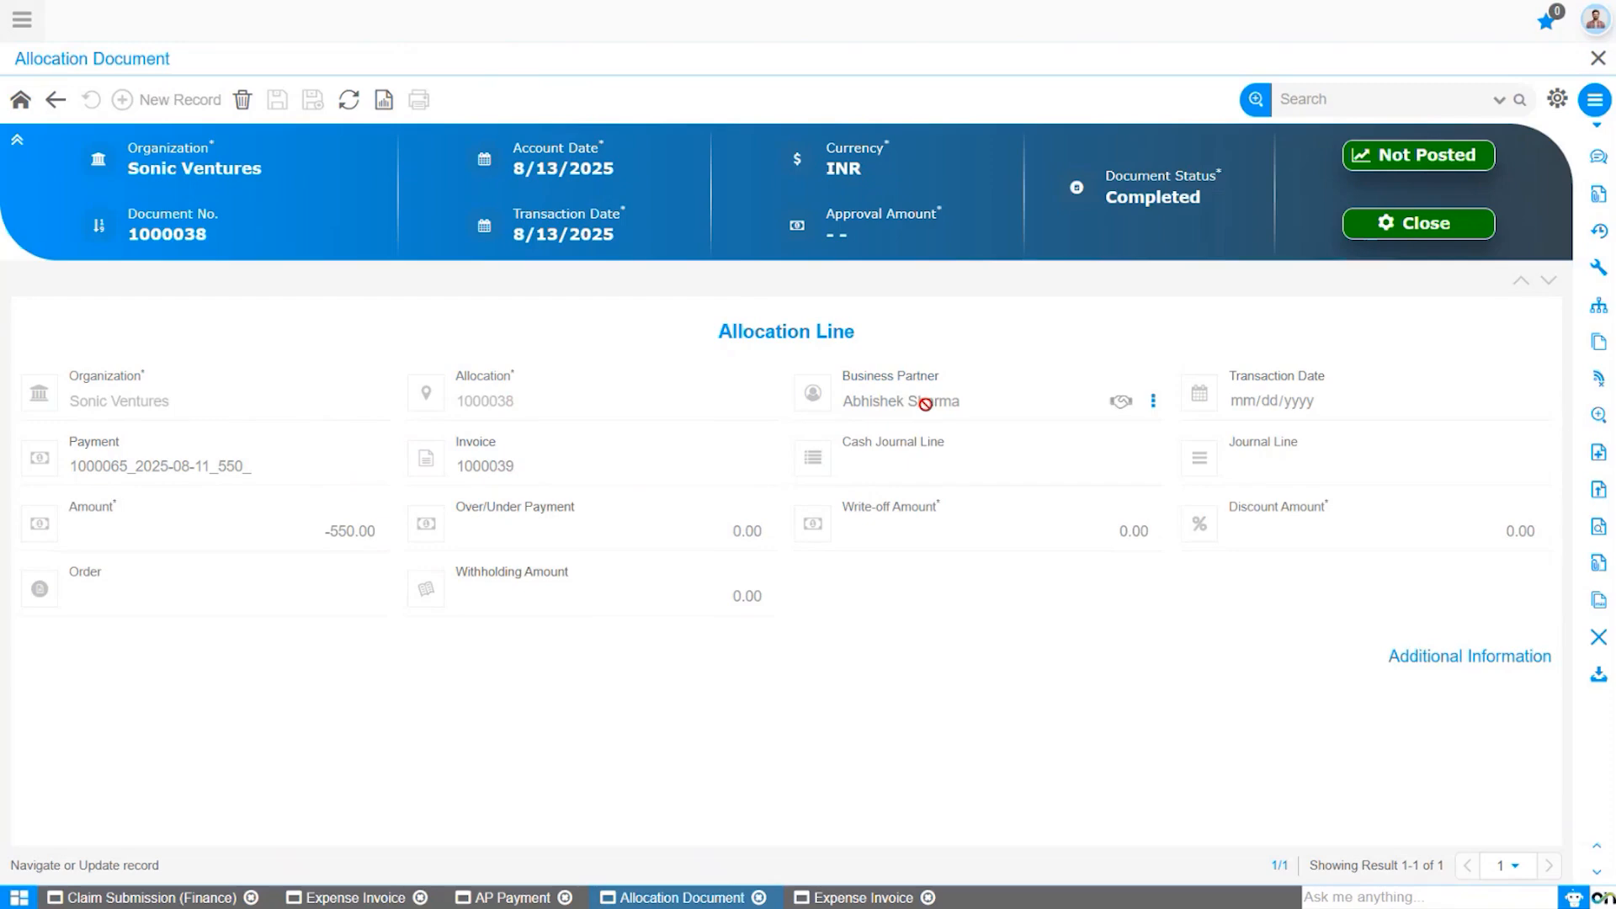
# Step: Open the Gift claim's submission requisition details and follow the linked requisition 1000046 to its Claim Requisition (Finance) record
pyautogui.click(181, 899)
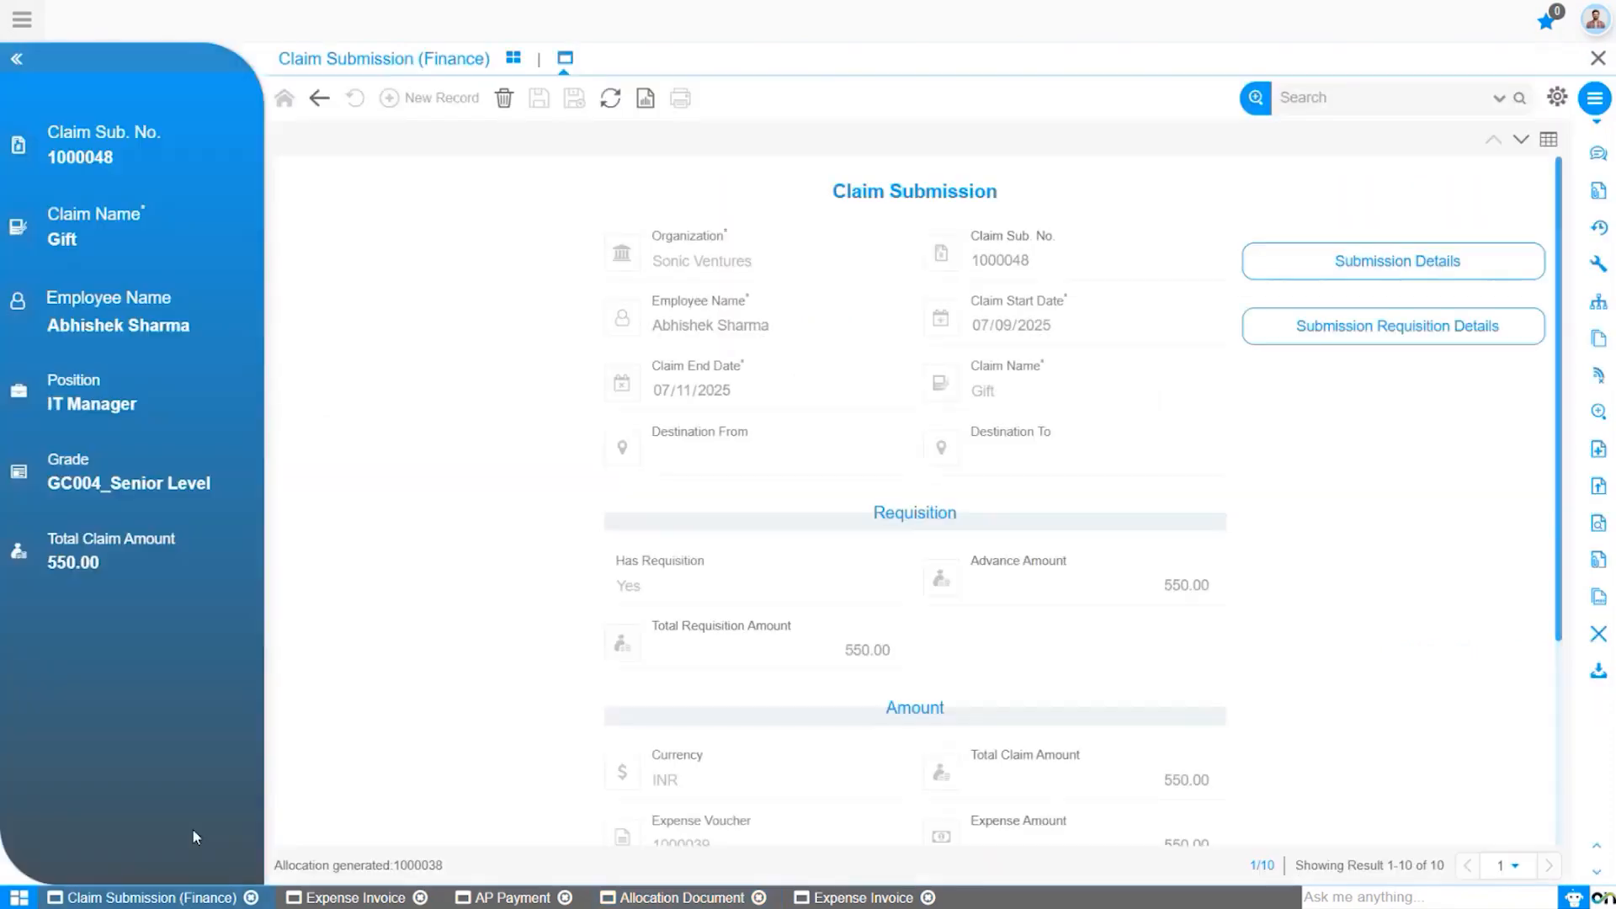
pyautogui.click(1390, 334)
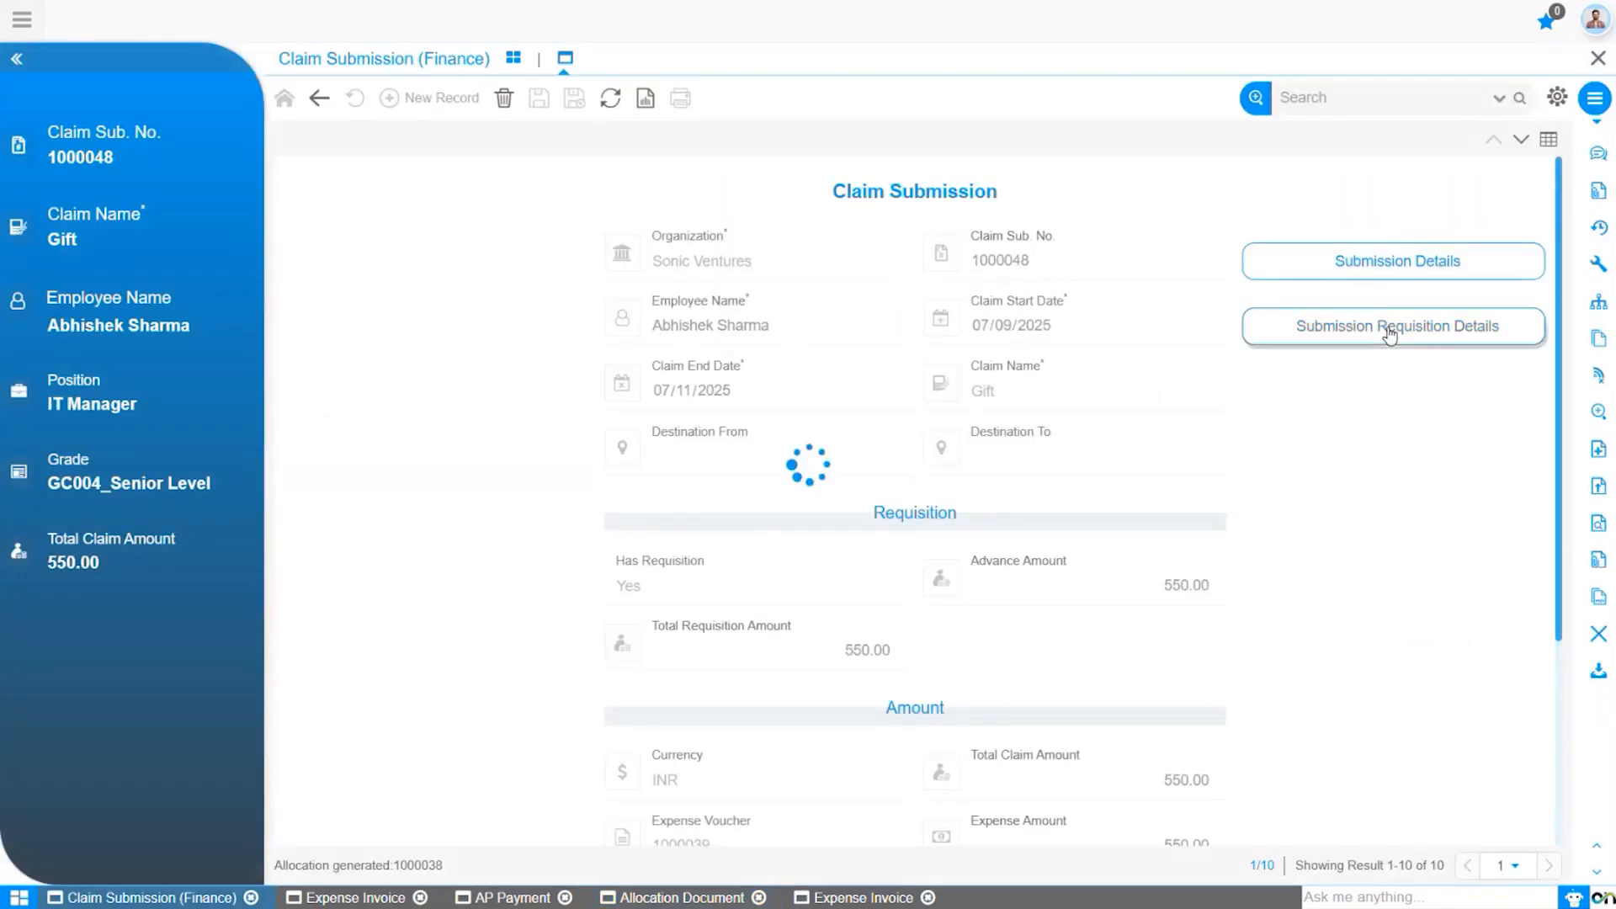
pyautogui.click(325, 223)
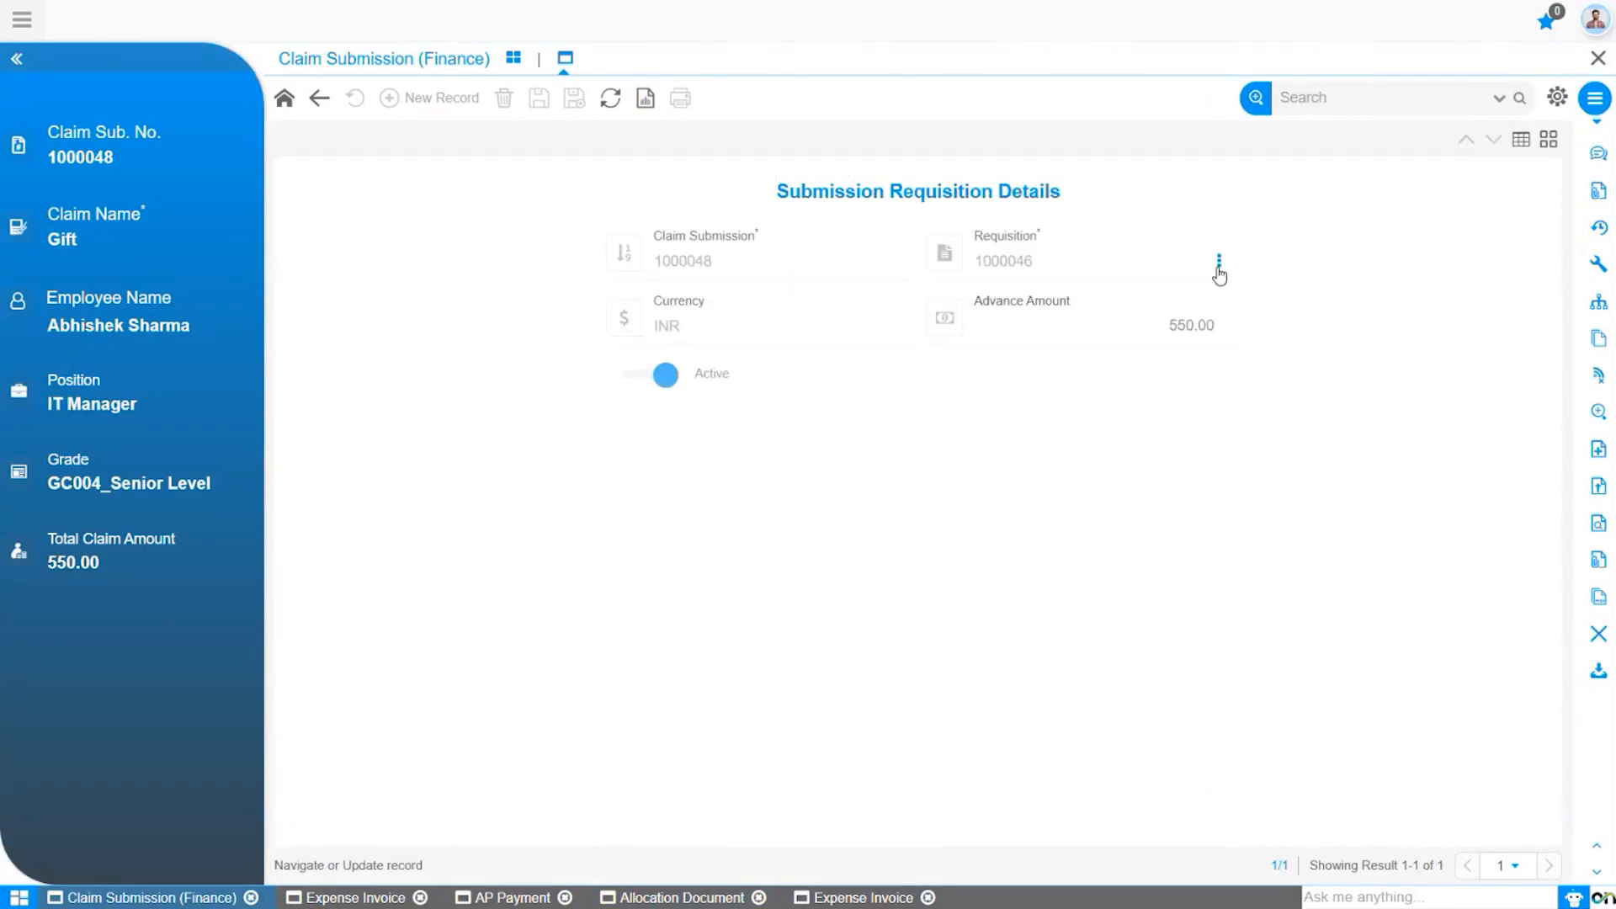
pyautogui.click(1219, 261)
pyautogui.click(1213, 307)
pyautogui.click(564, 216)
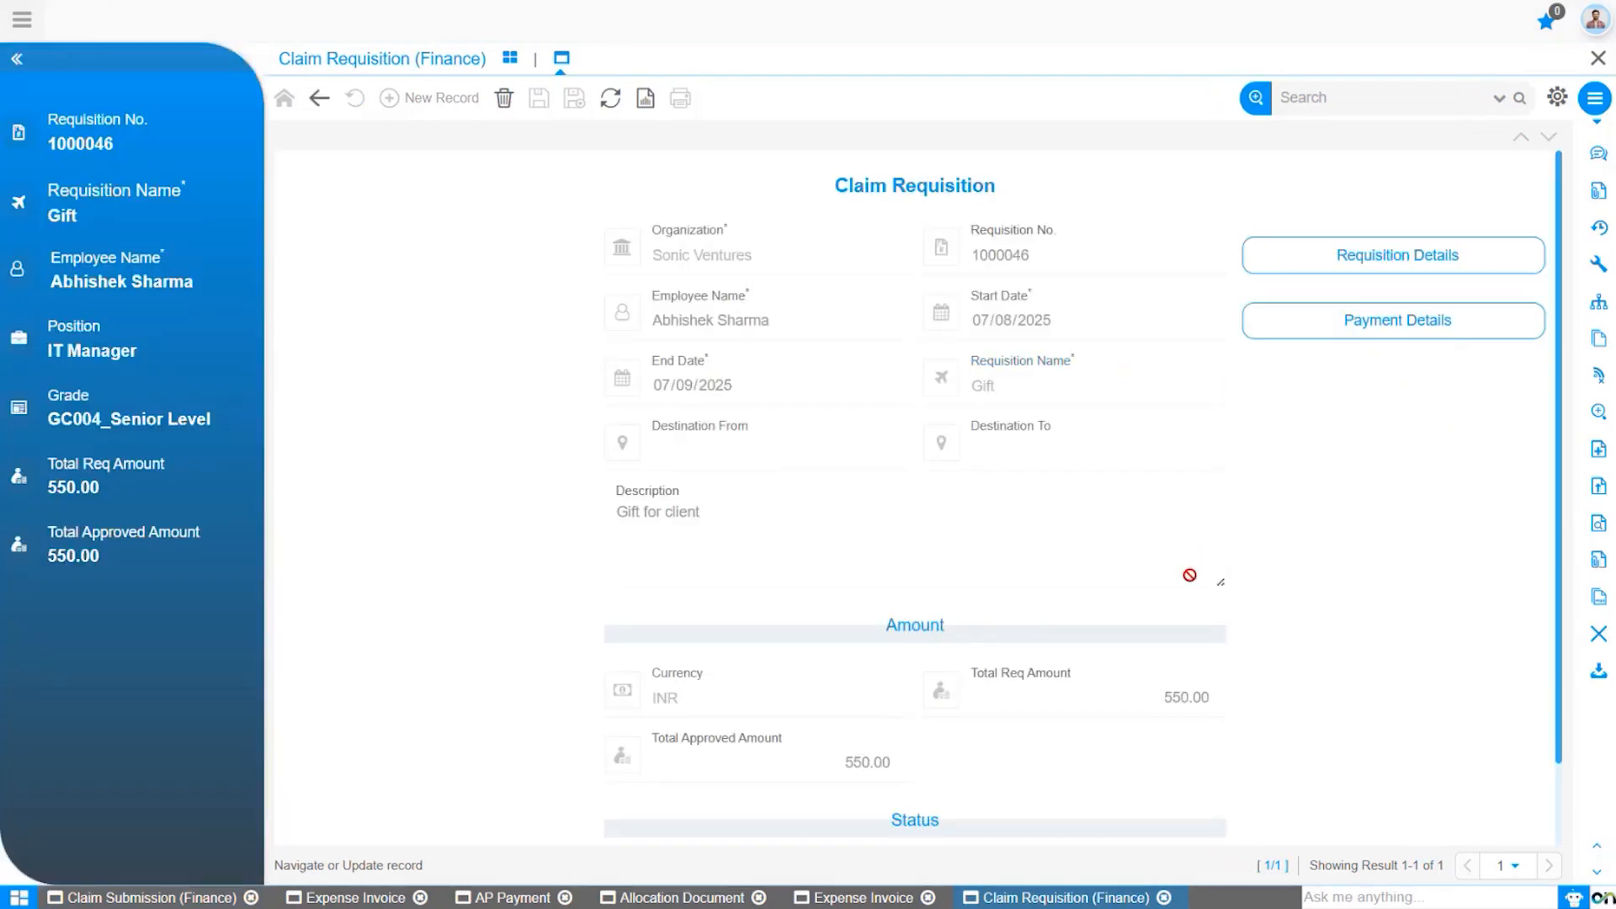
# Step: Compare the payment on the allocation line with the one in requisition 1000046's payment details
pyautogui.click(748, 892)
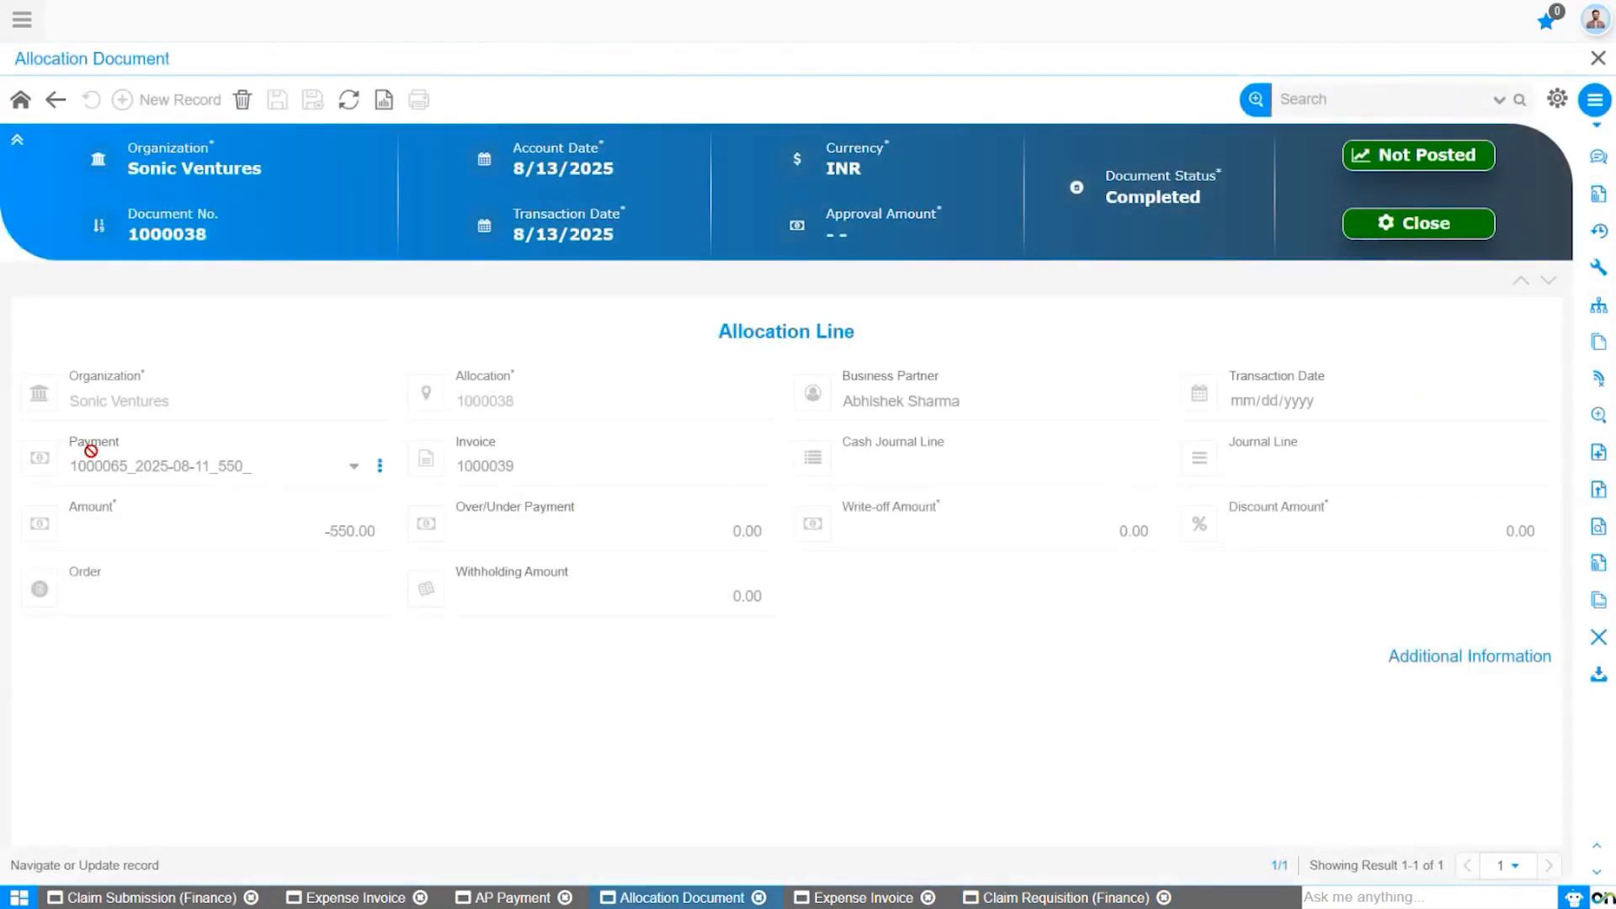
pyautogui.click(1037, 898)
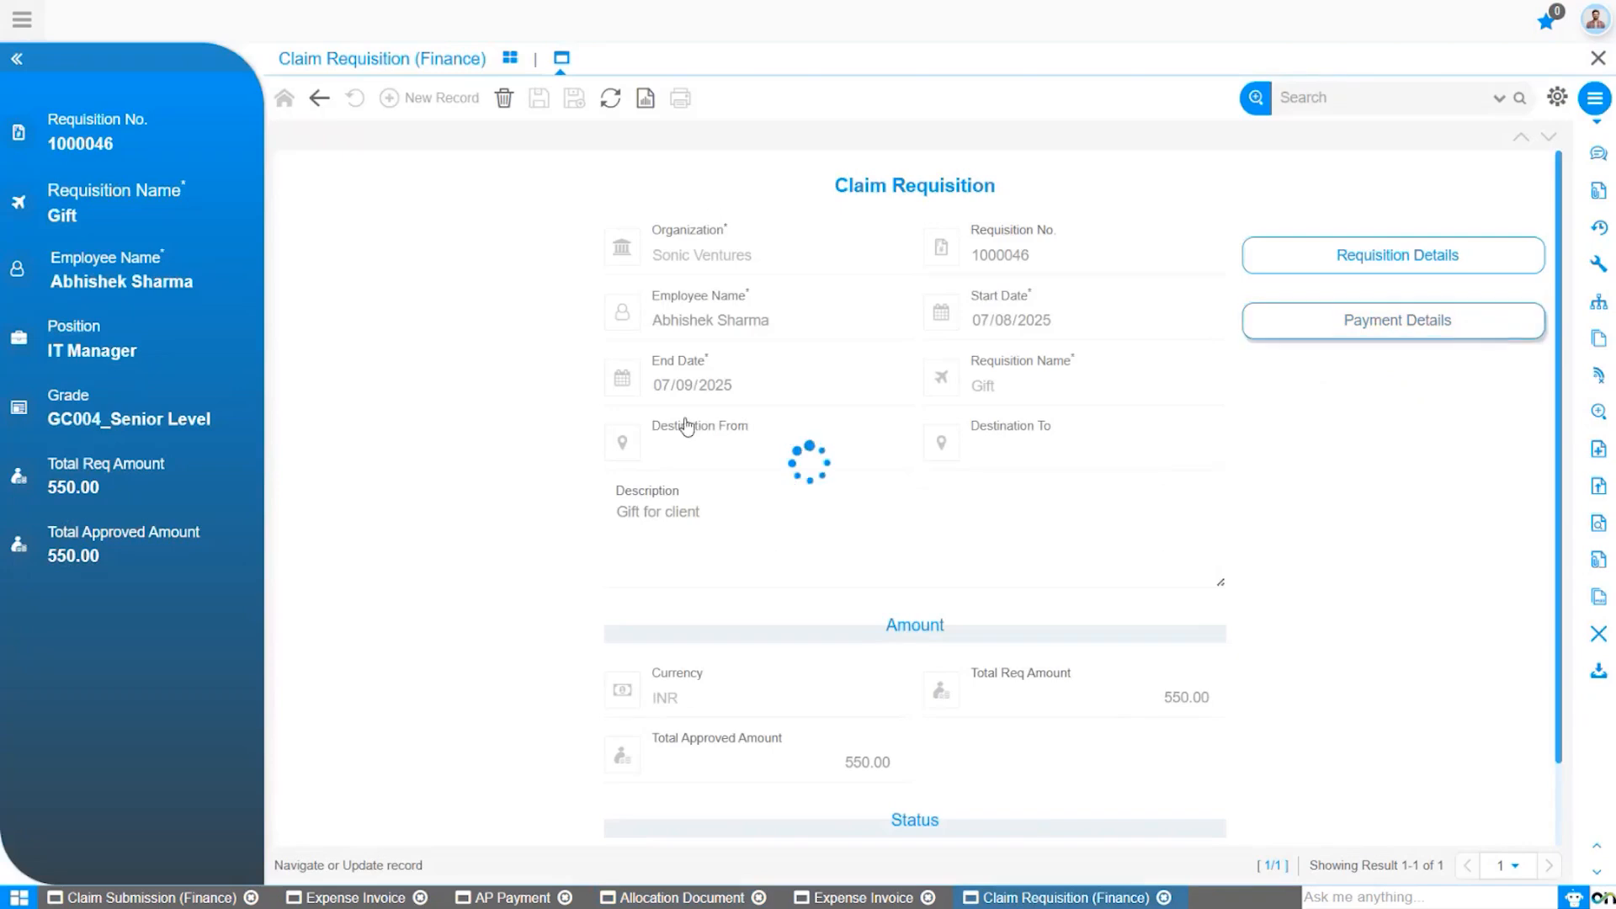
pyautogui.click(336, 217)
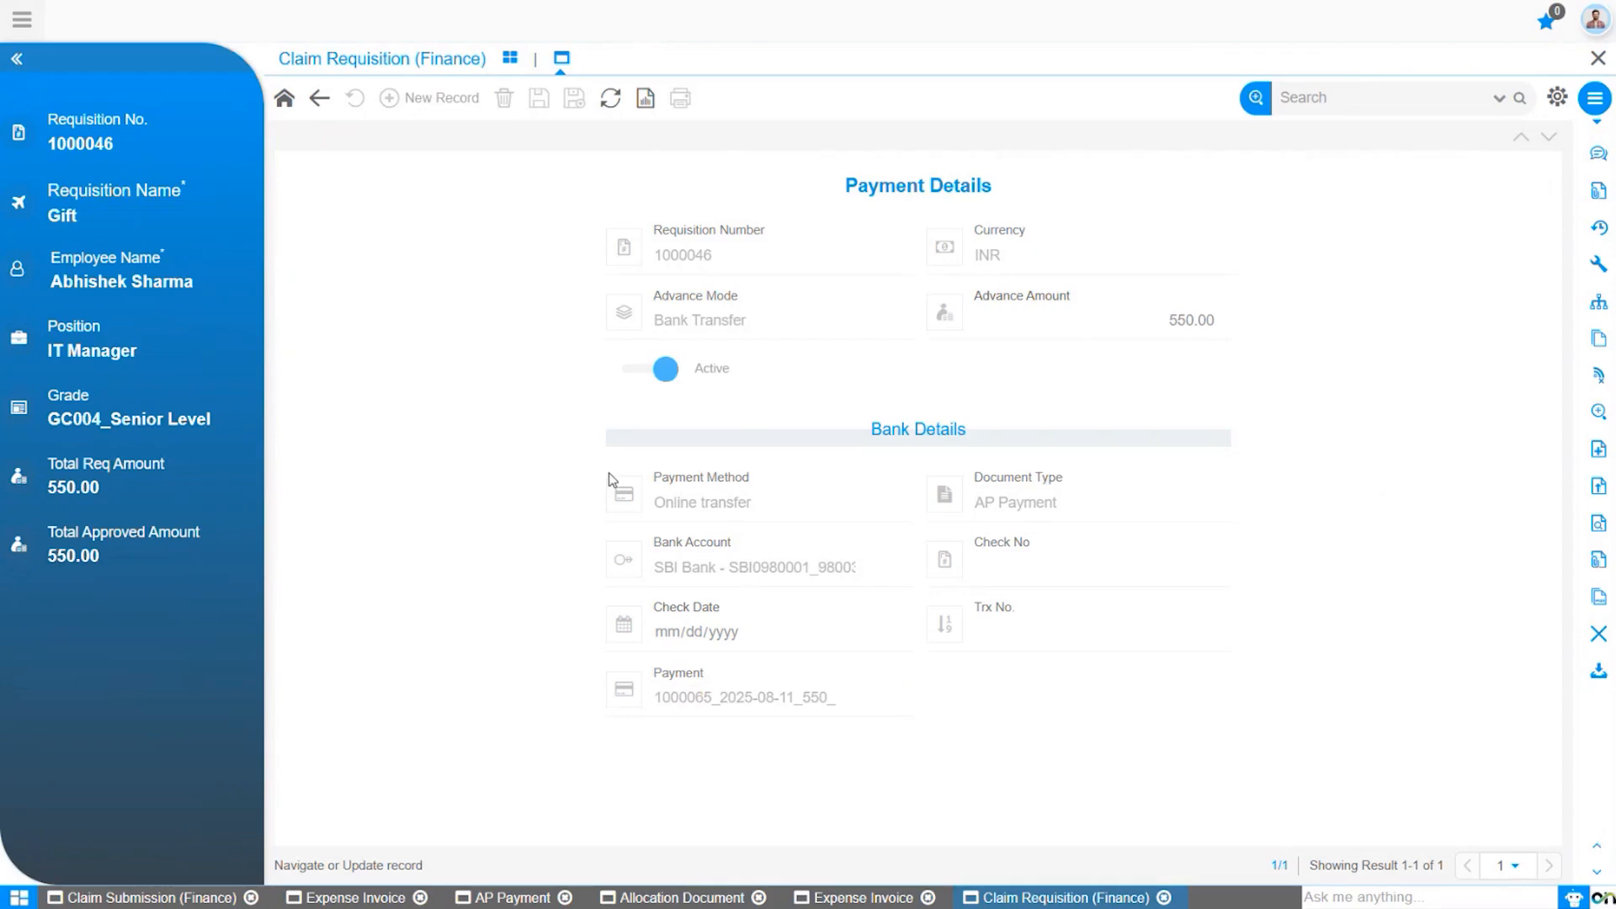
# Step: Open the payment schedule line of expense invoice 1000039 and review its payment reference and paid status
pyautogui.click(864, 897)
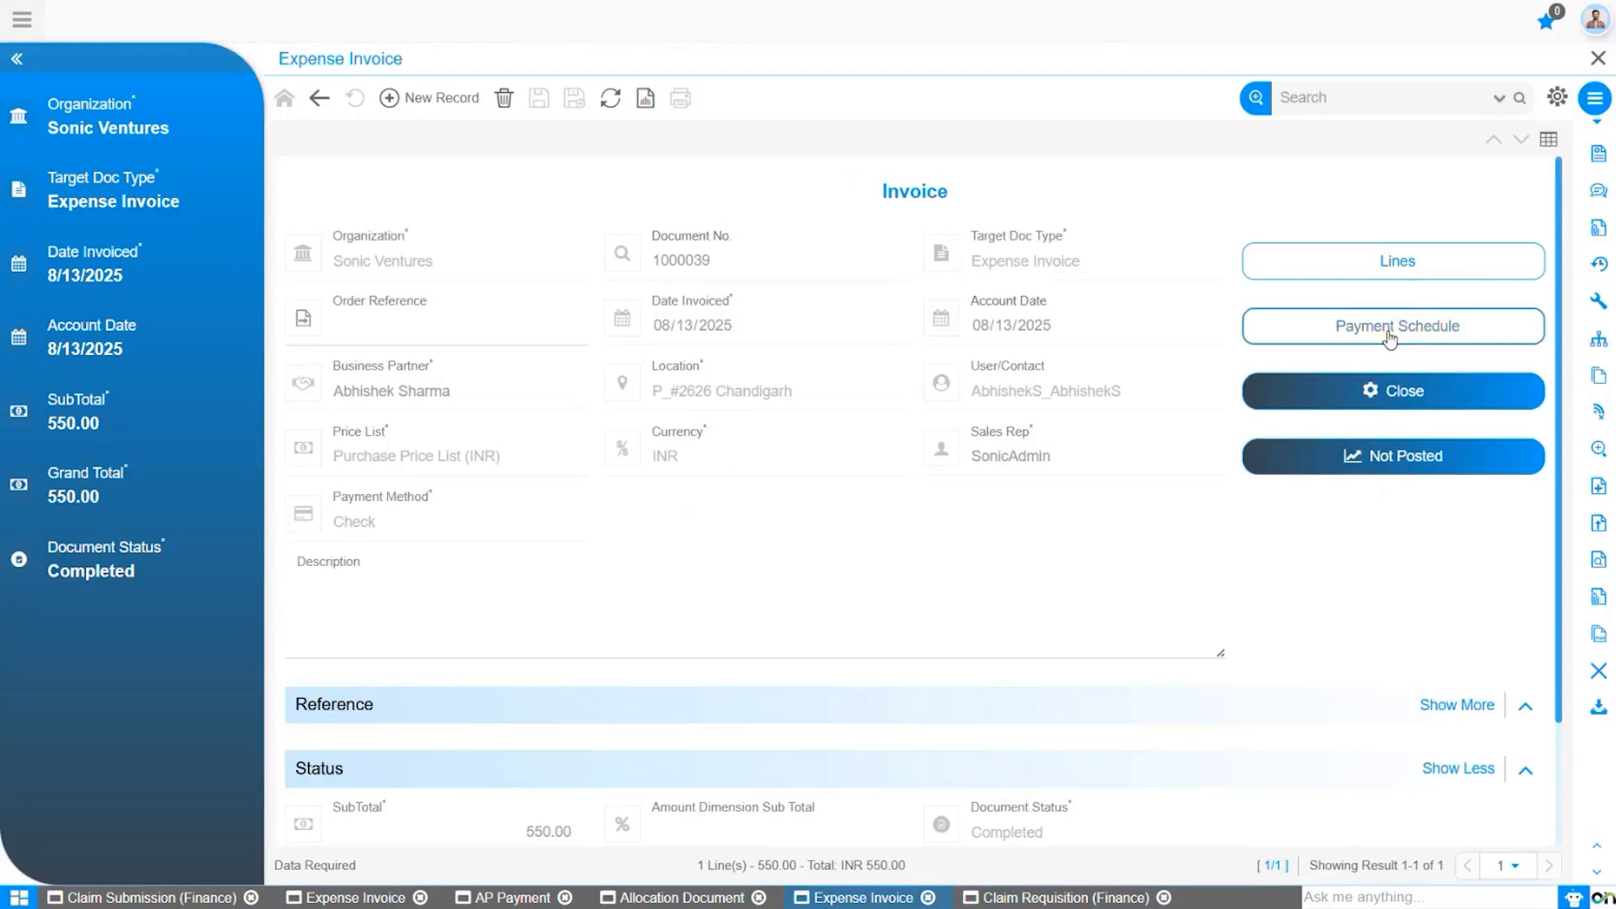
pyautogui.click(1422, 337)
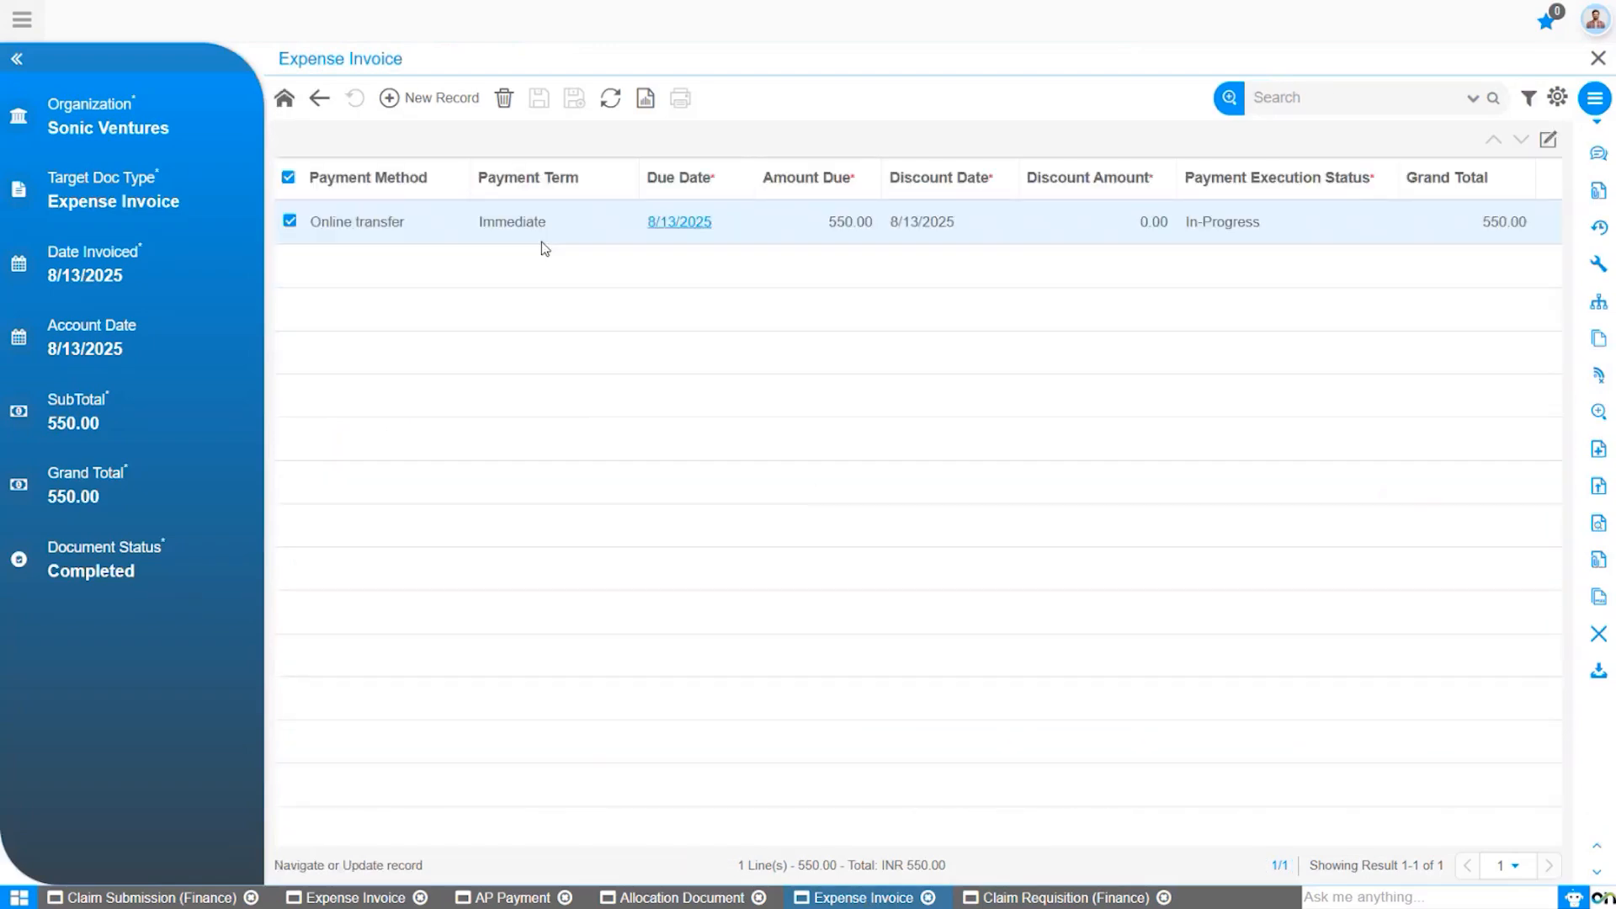
pyautogui.click(707, 225)
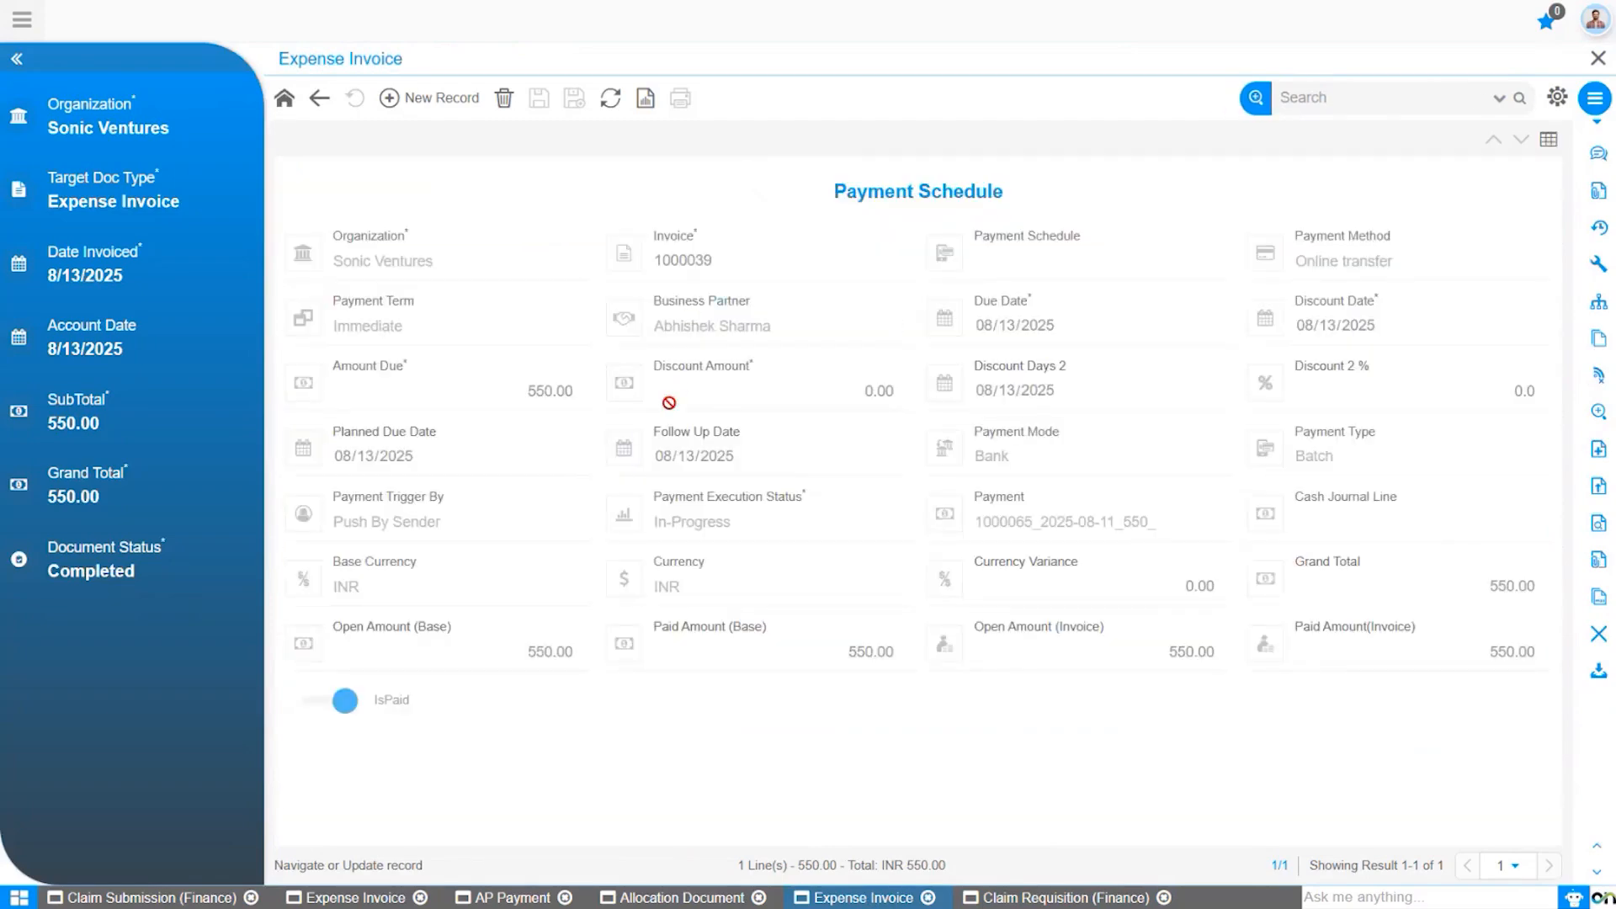